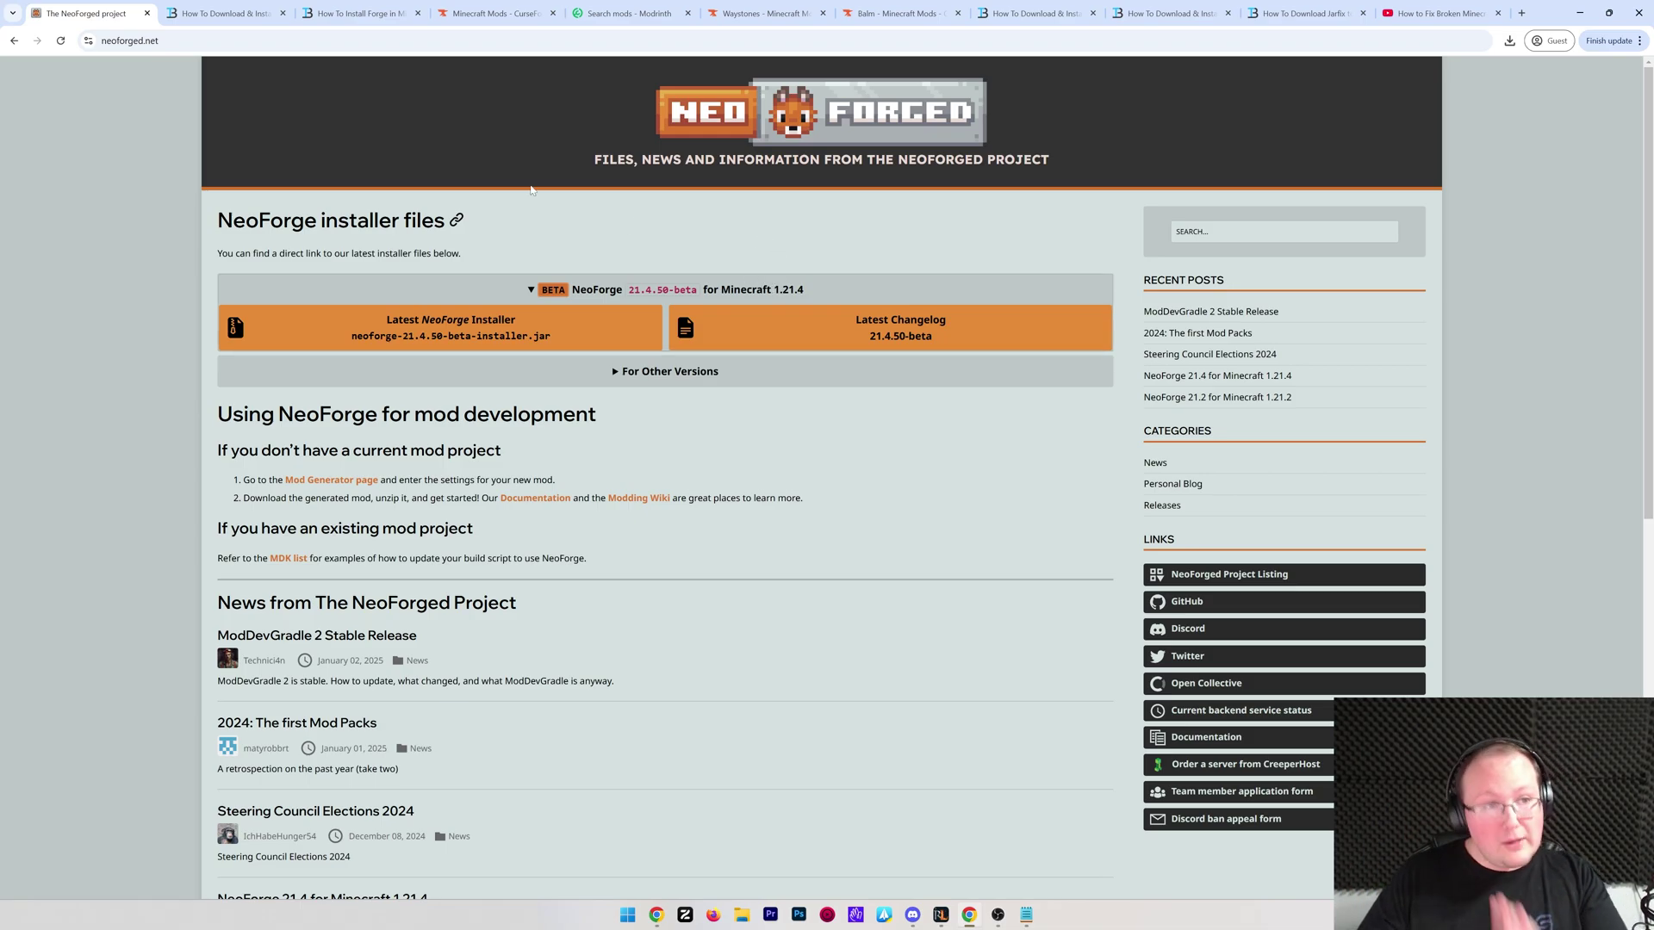
Compare the Fabric and Forge mod loader installation guides with the NeoForged project page
{"action": "left_click", "coordinate": [240, 14]}
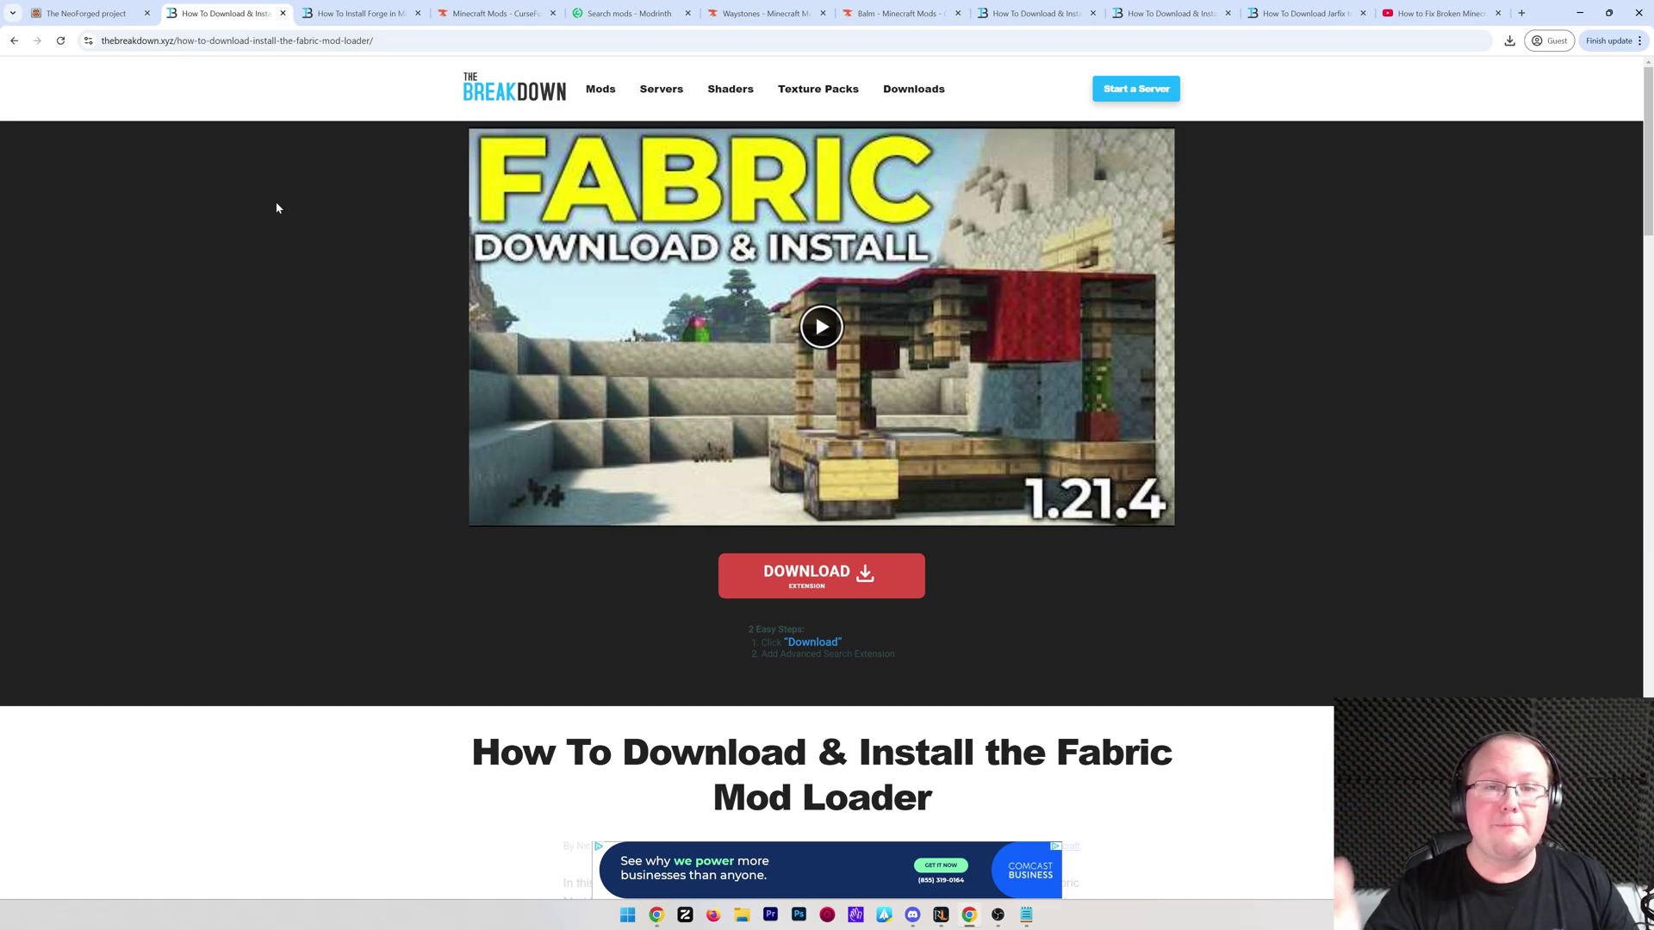
{"action": "left_click", "coordinate": [340, 15]}
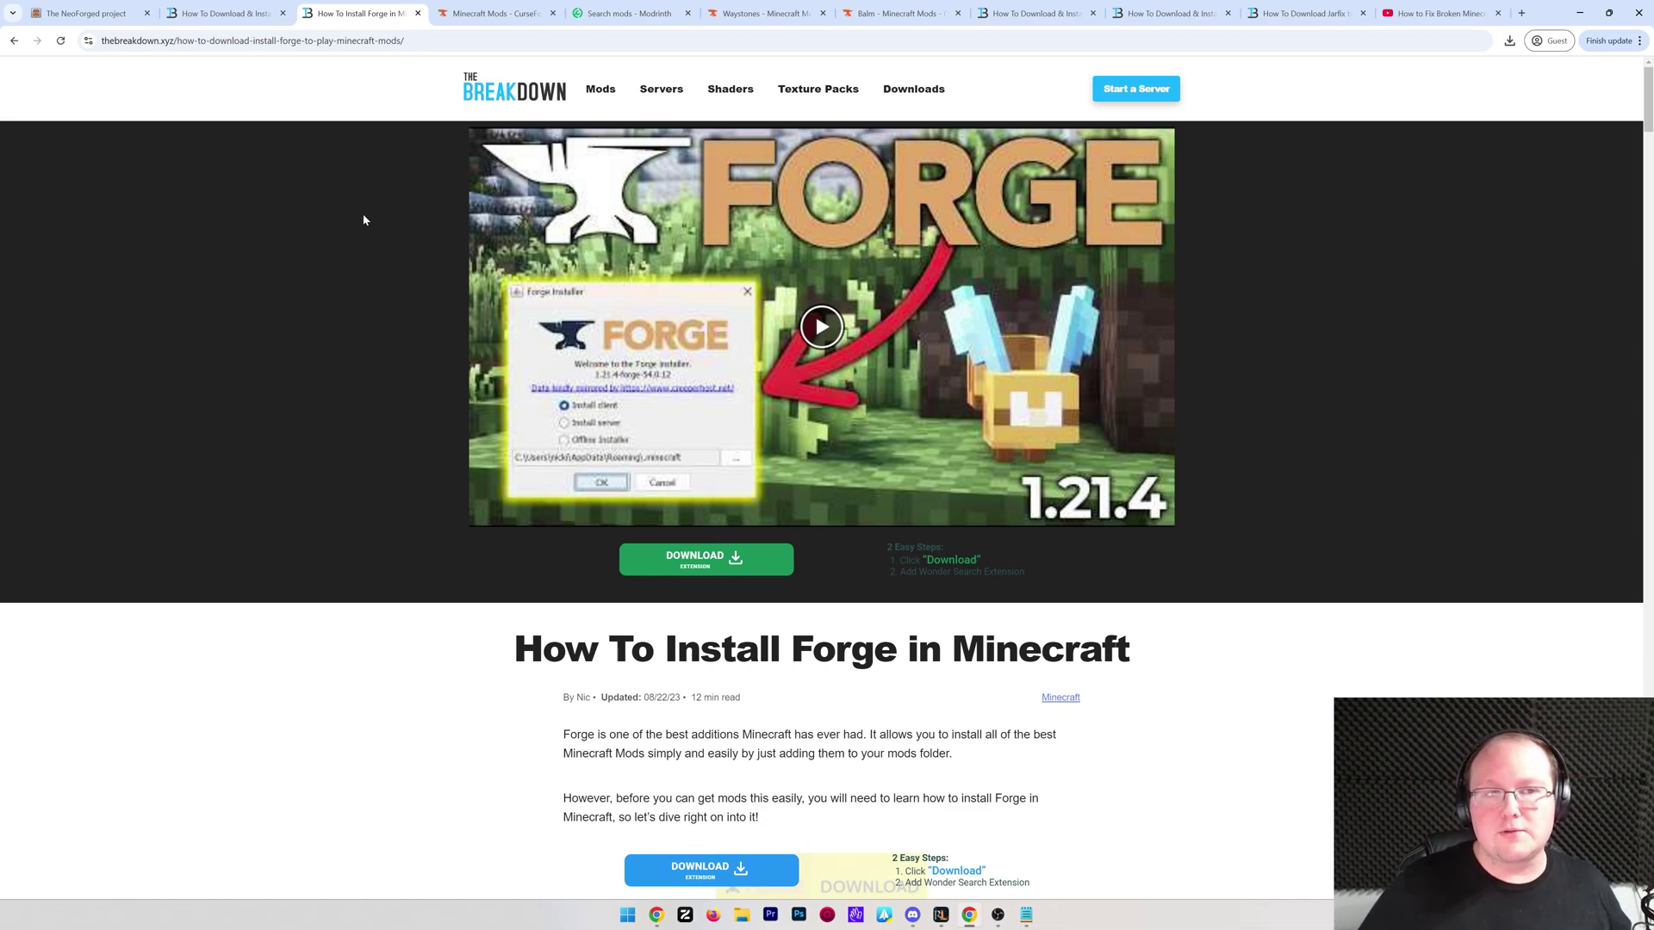
{"action": "left_click", "coordinate": [242, 16]}
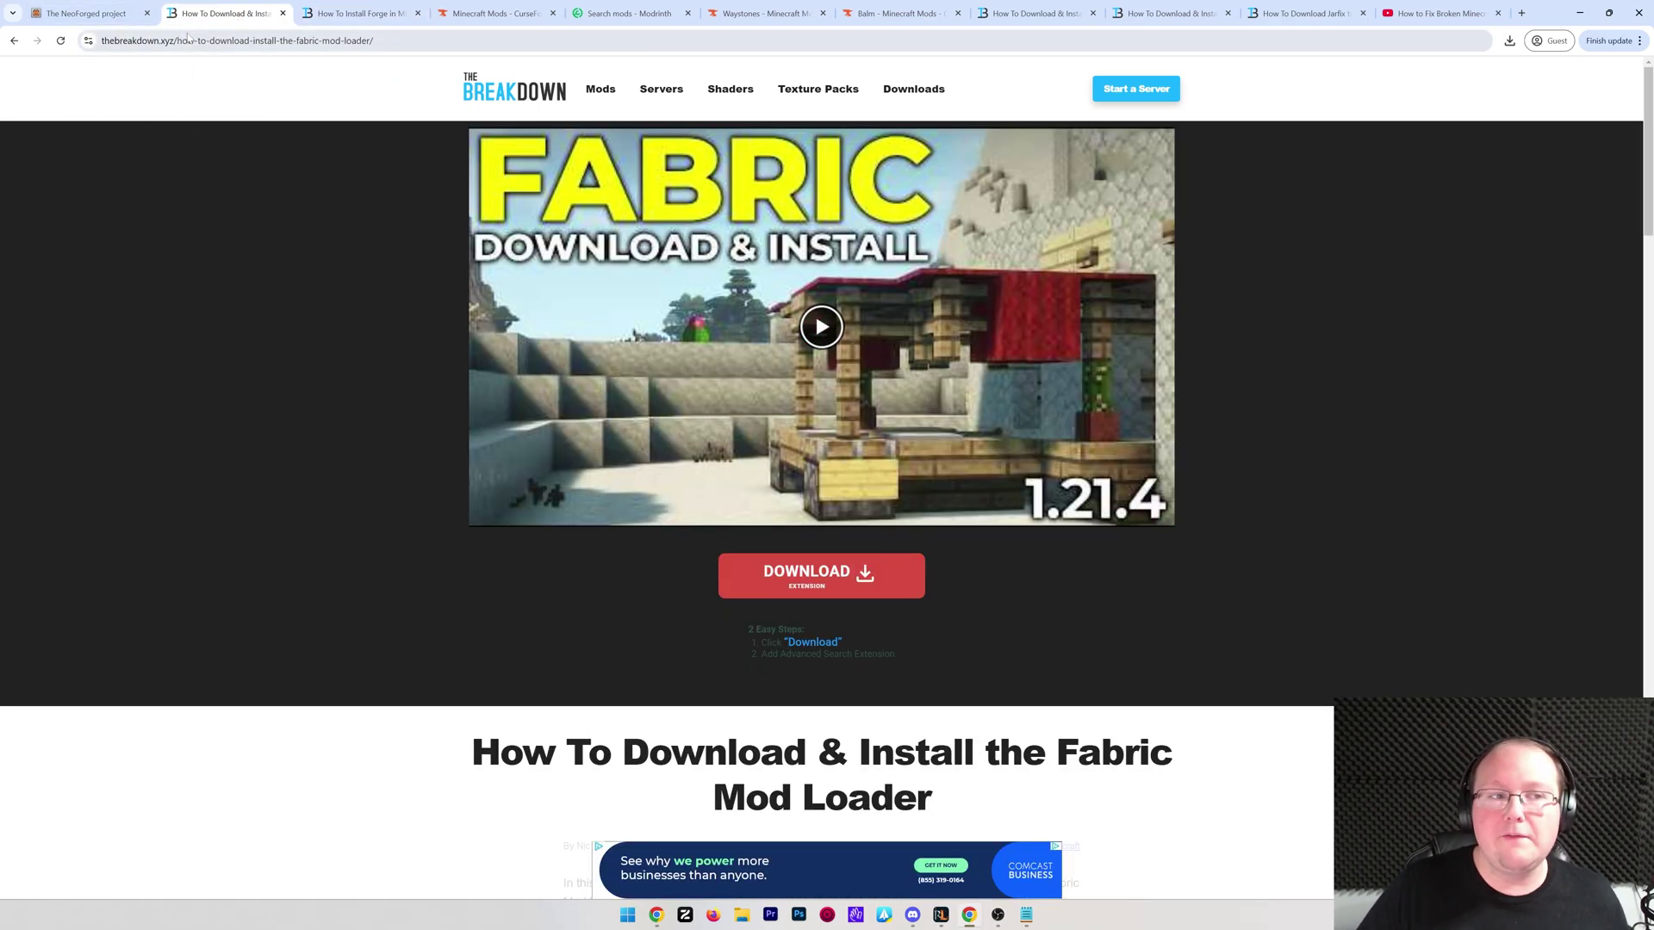
{"action": "left_click", "coordinate": [114, 24]}
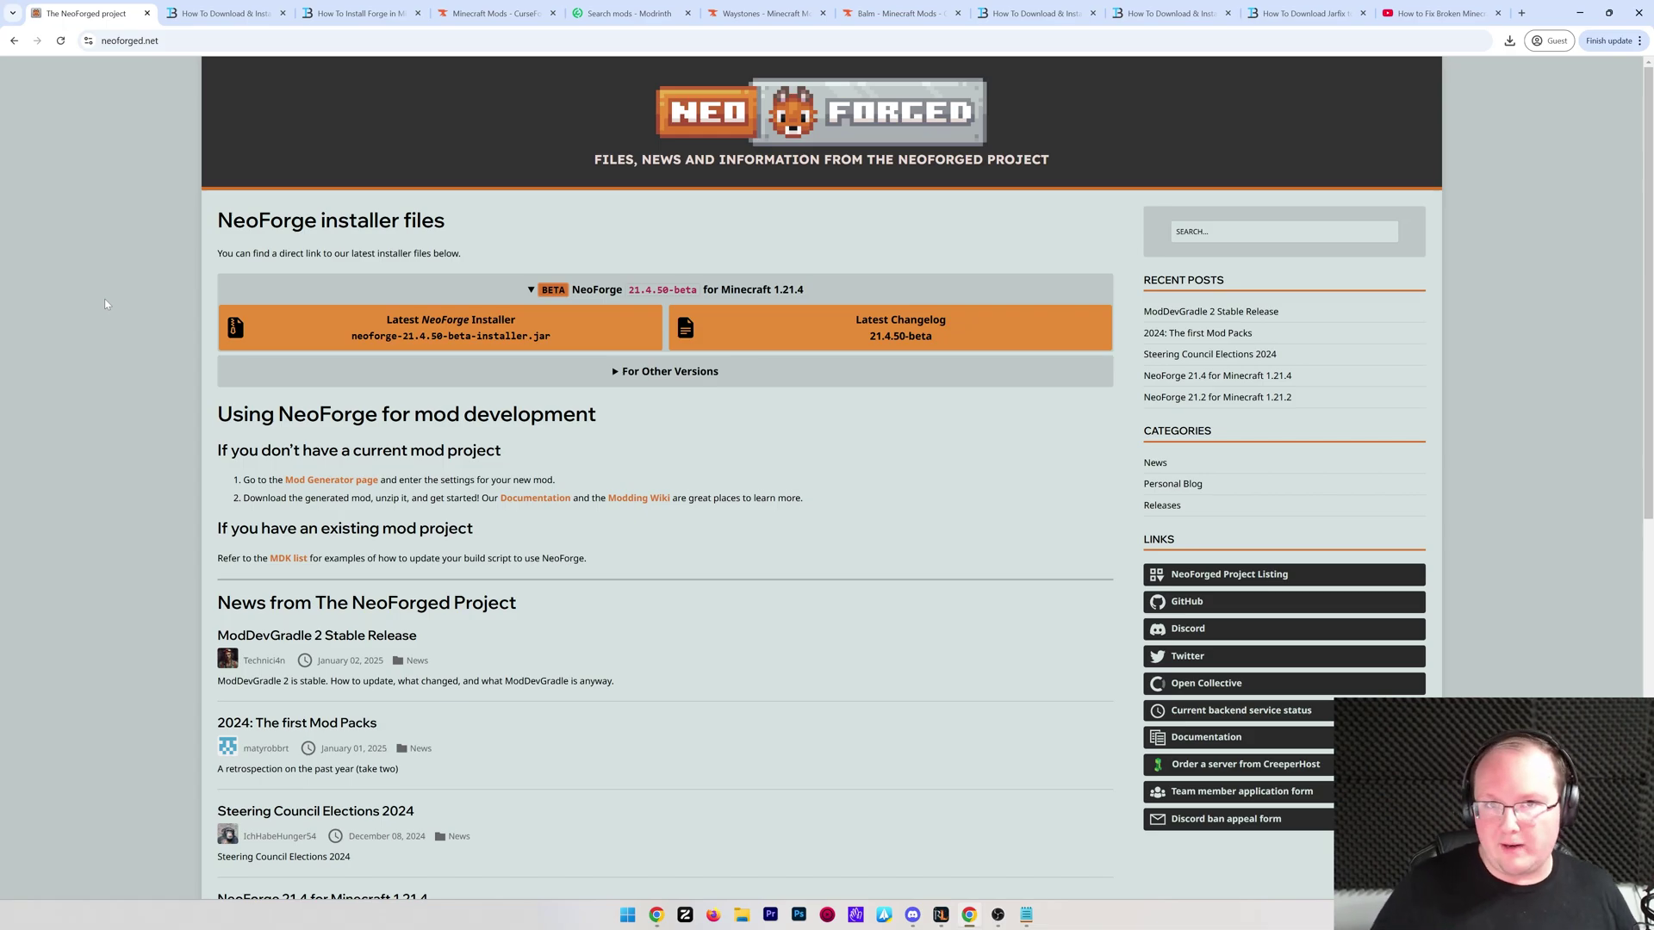
{"action": "left_click", "coordinate": [226, 15]}
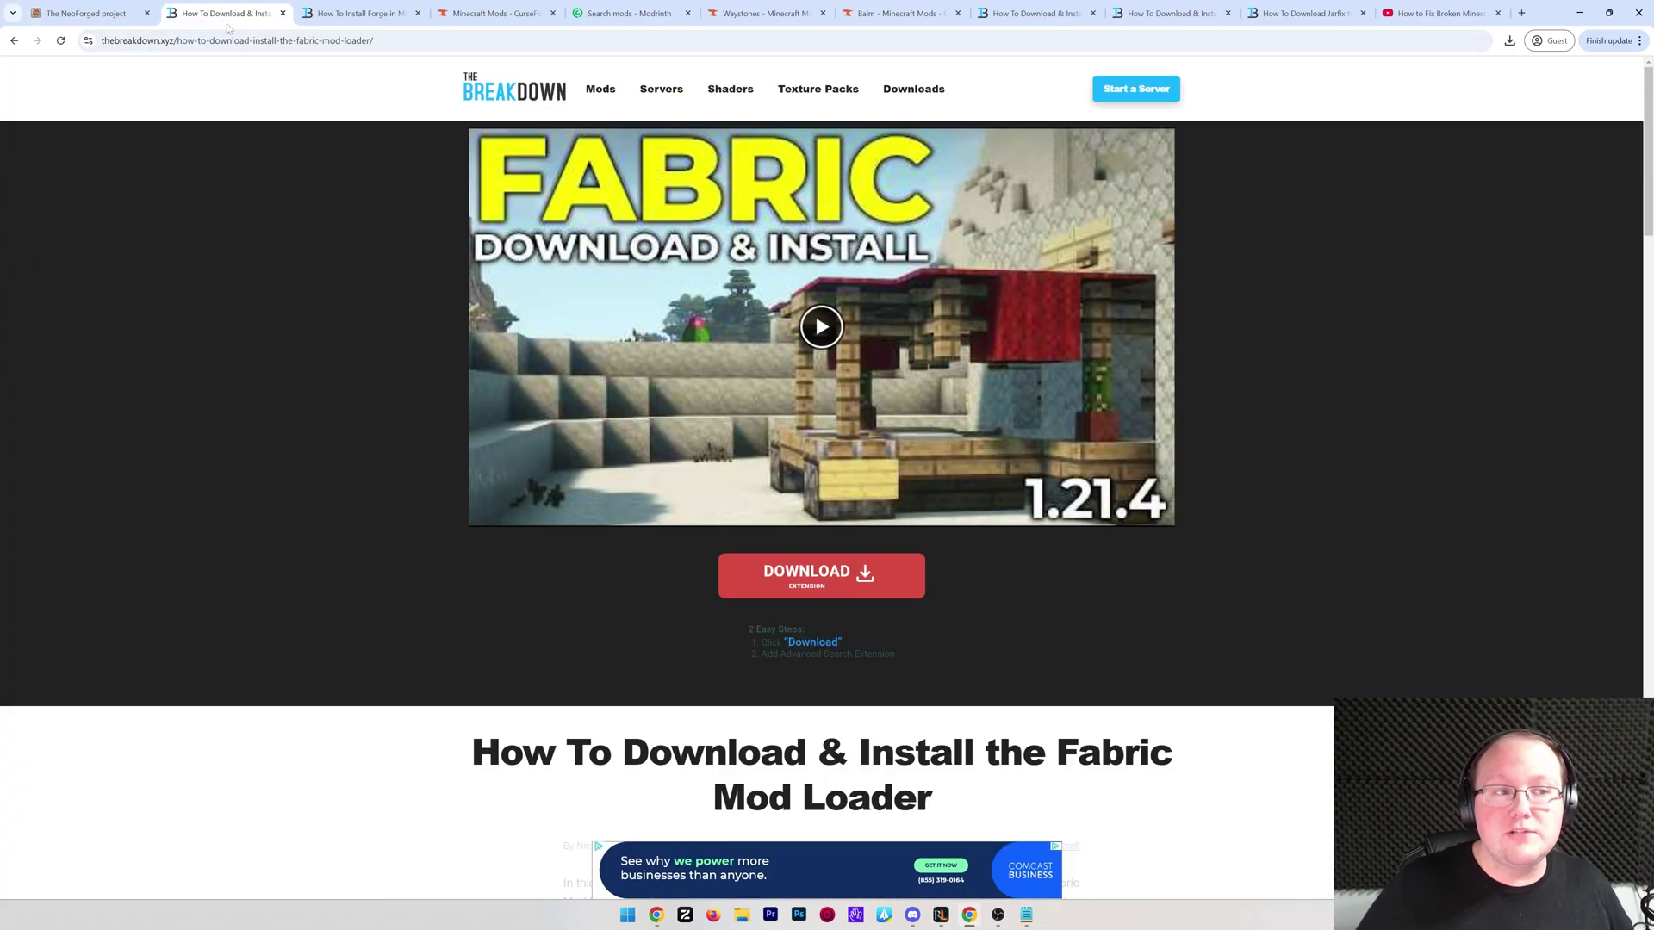
{"action": "left_click", "coordinate": [383, 16]}
{"action": "left_click", "coordinate": [86, 14]}
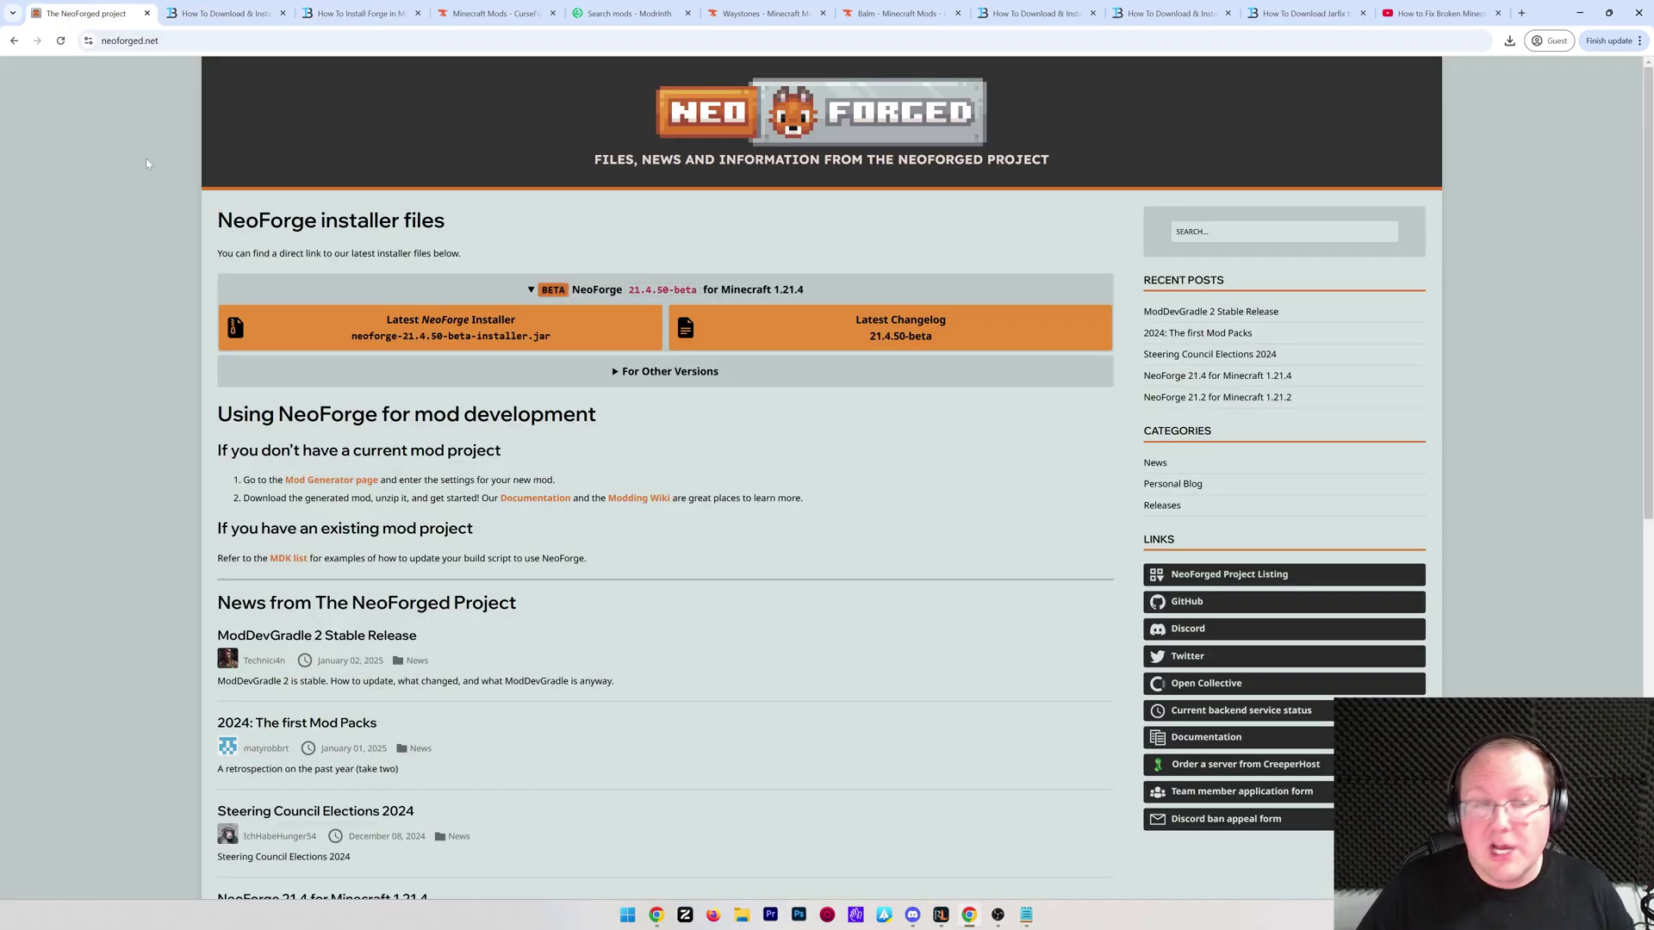
{"action": "left_click", "coordinate": [362, 14]}
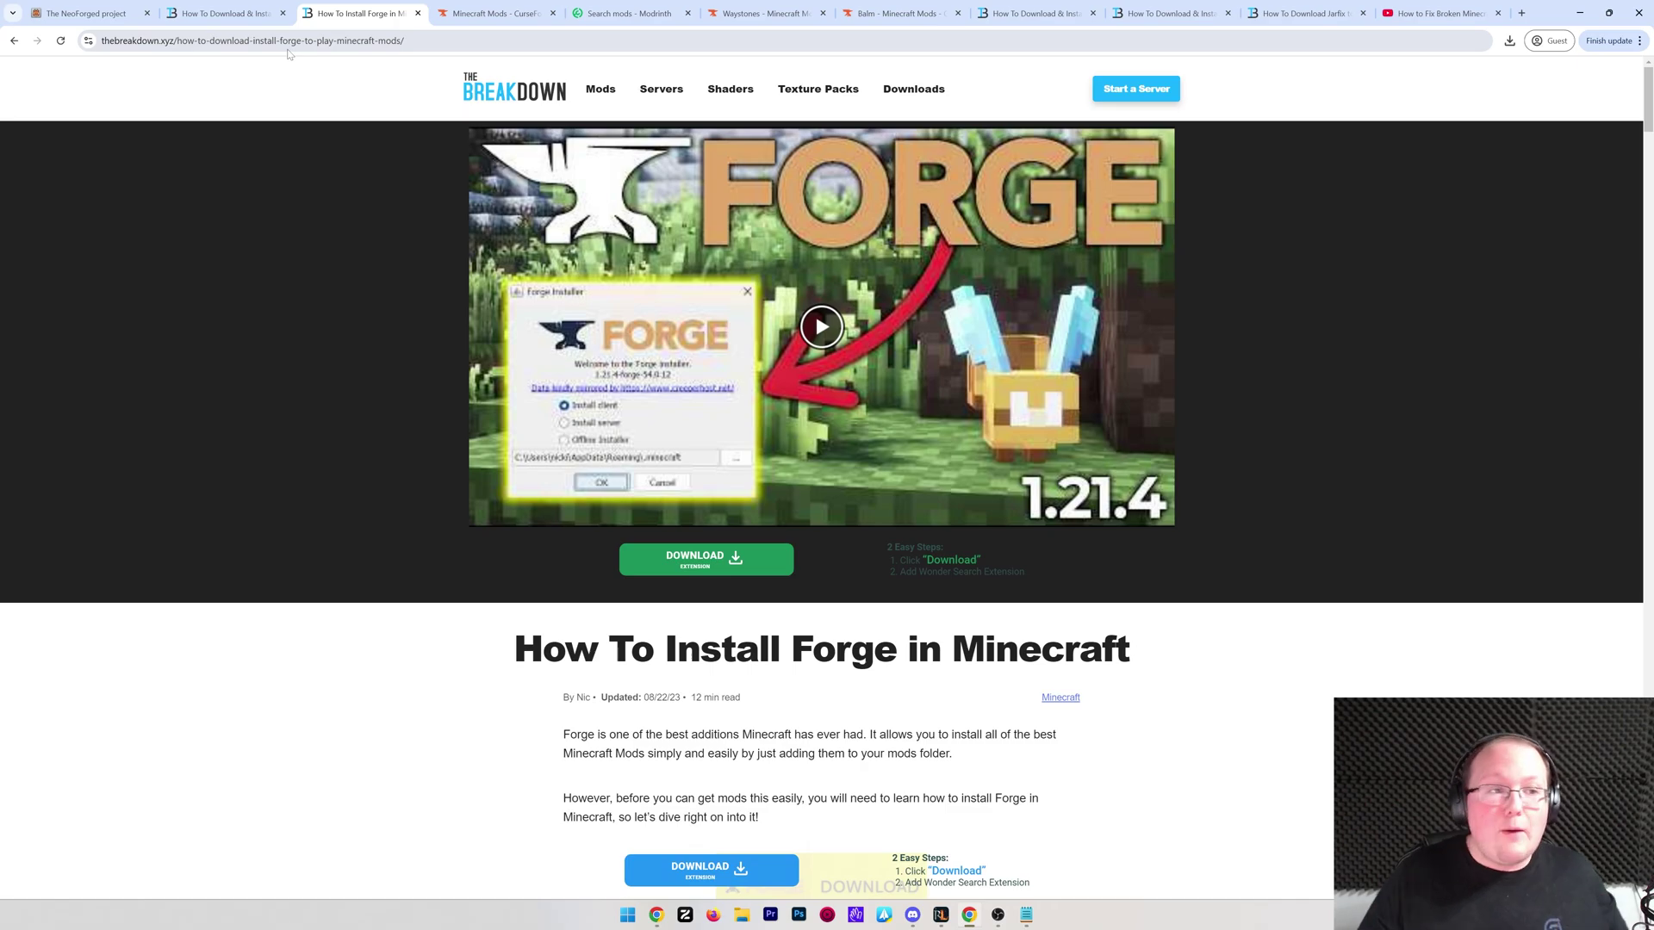
{"action": "left_click", "coordinate": [86, 14]}
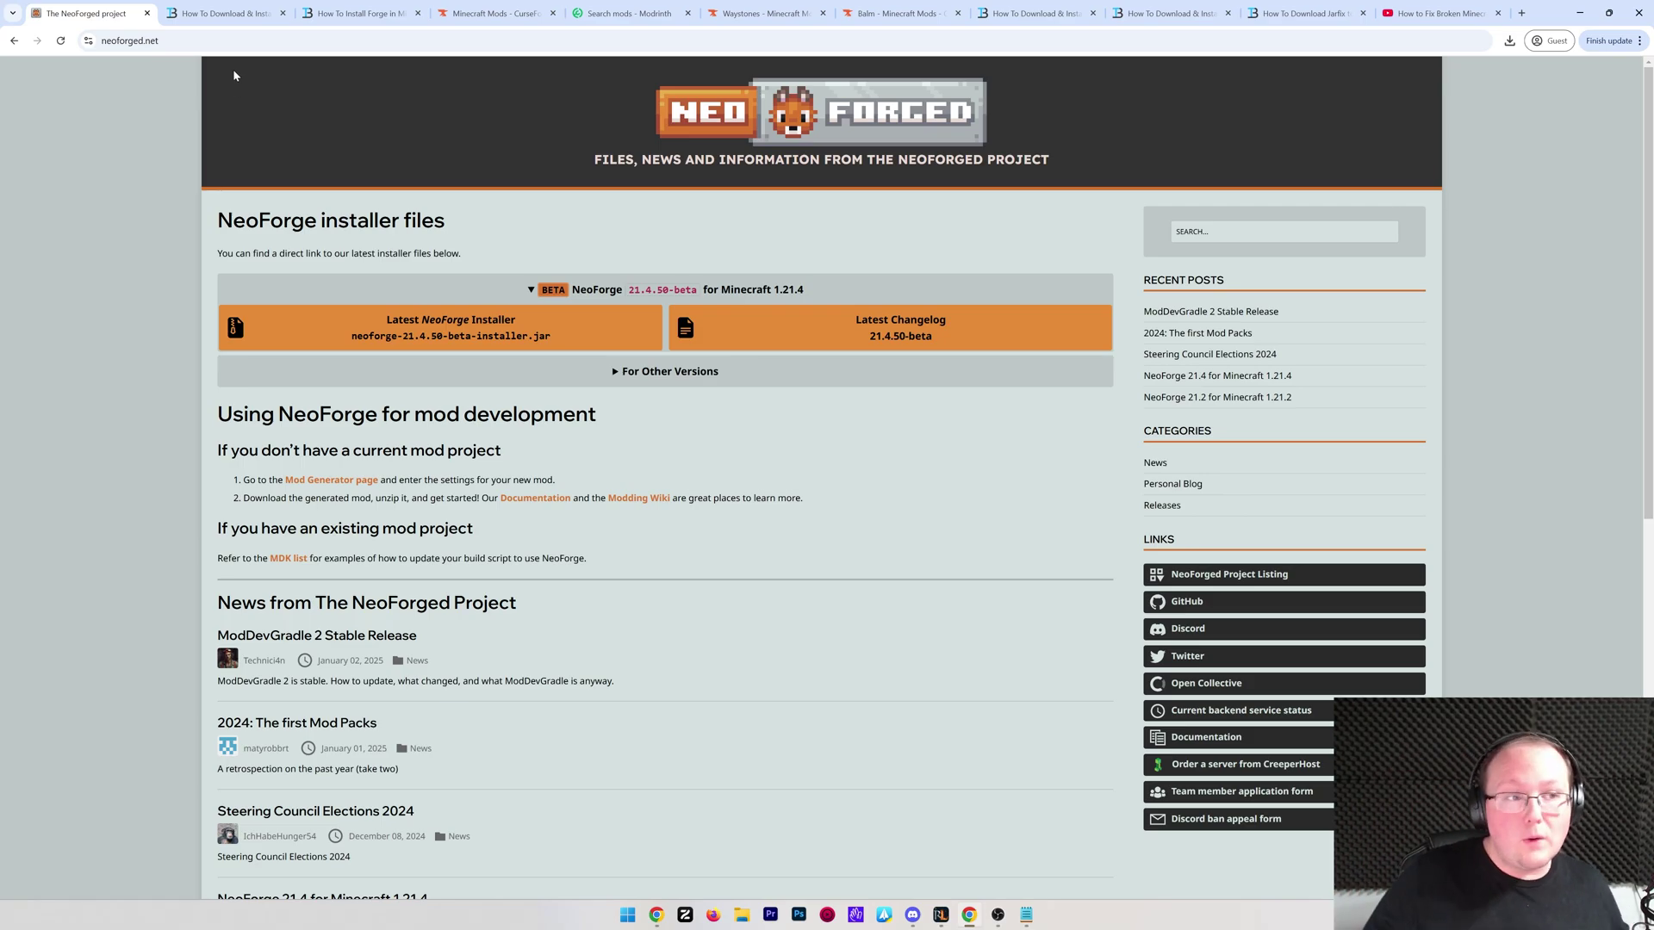
{"action": "left_click", "coordinate": [220, 13]}
{"action": "left_click", "coordinate": [337, 15]}
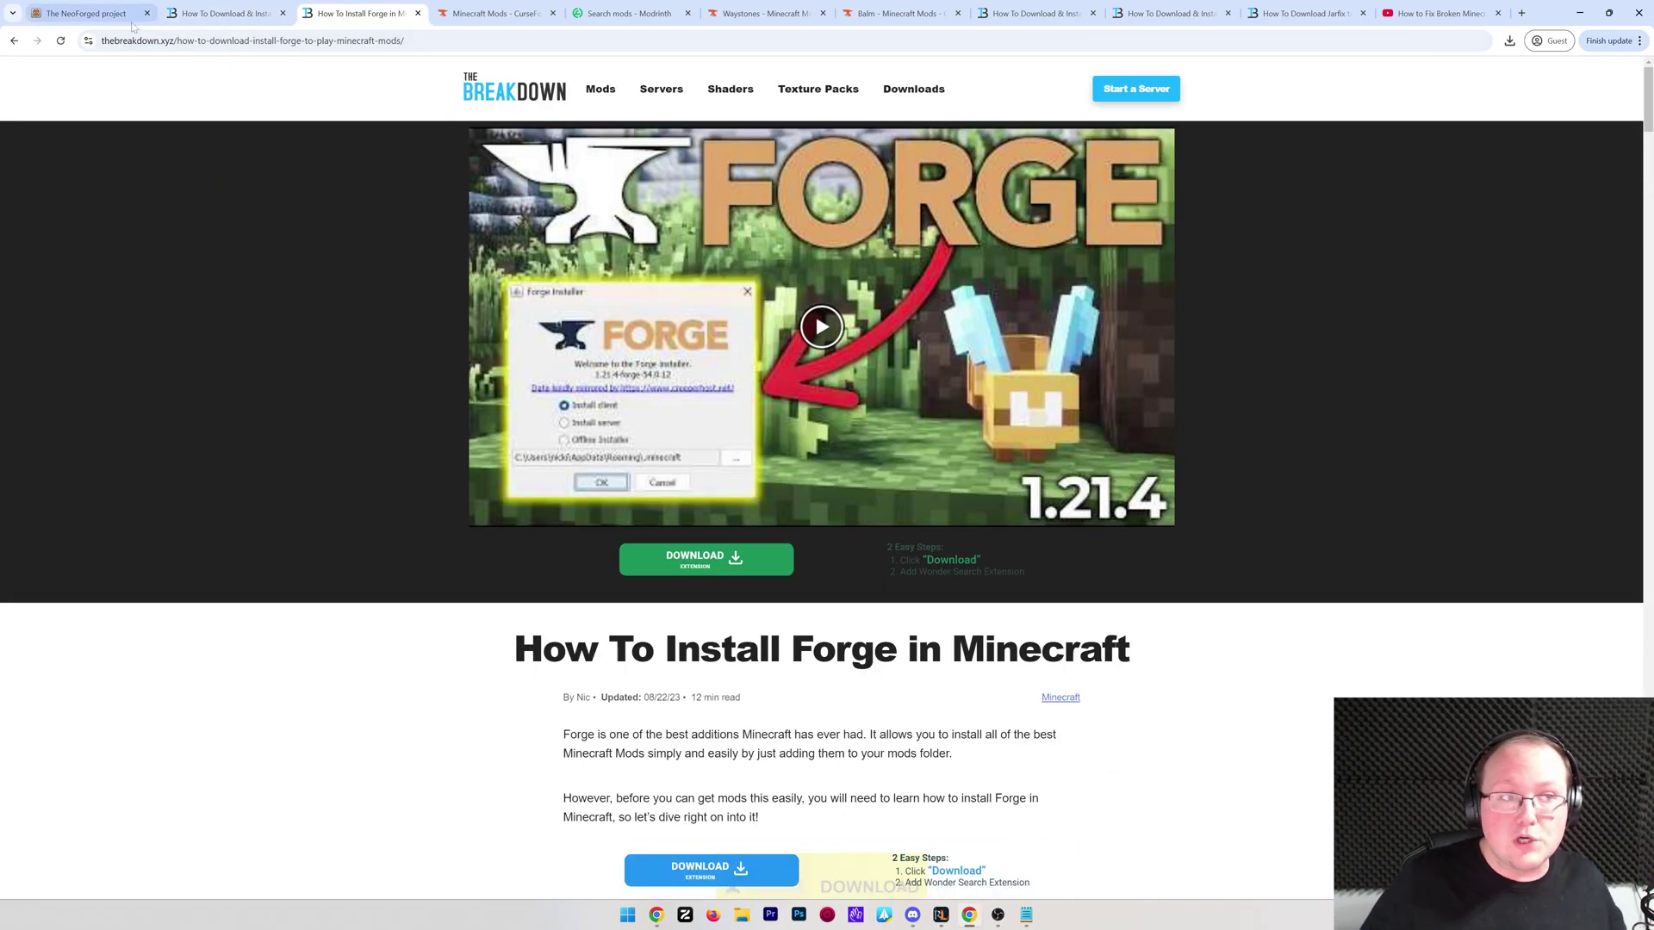
{"action": "left_click", "coordinate": [103, 14]}
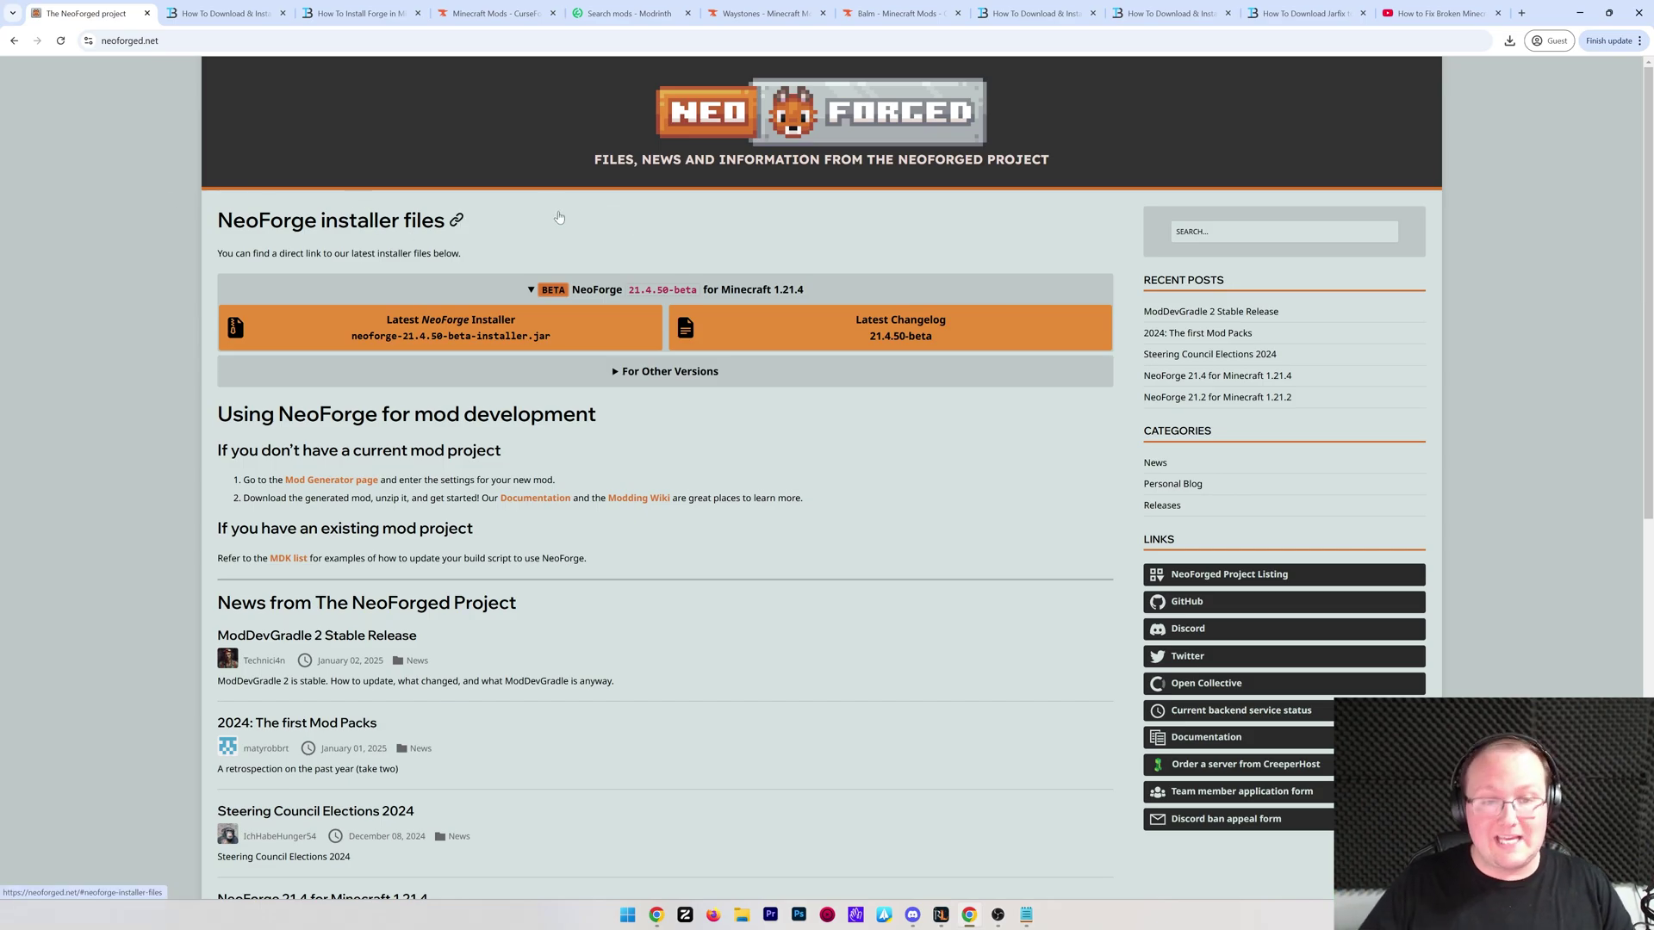
Download the neoforge-21.4.50-beta-installer.jar file for Minecraft 1.21.4 and save it to the Downloads folder
{"action": "scroll", "coordinate": [652, 267], "scroll_direction": "down", "scroll_amount": 2}
{"action": "scroll", "coordinate": [870, 347], "scroll_direction": "up", "scroll_amount": 2}
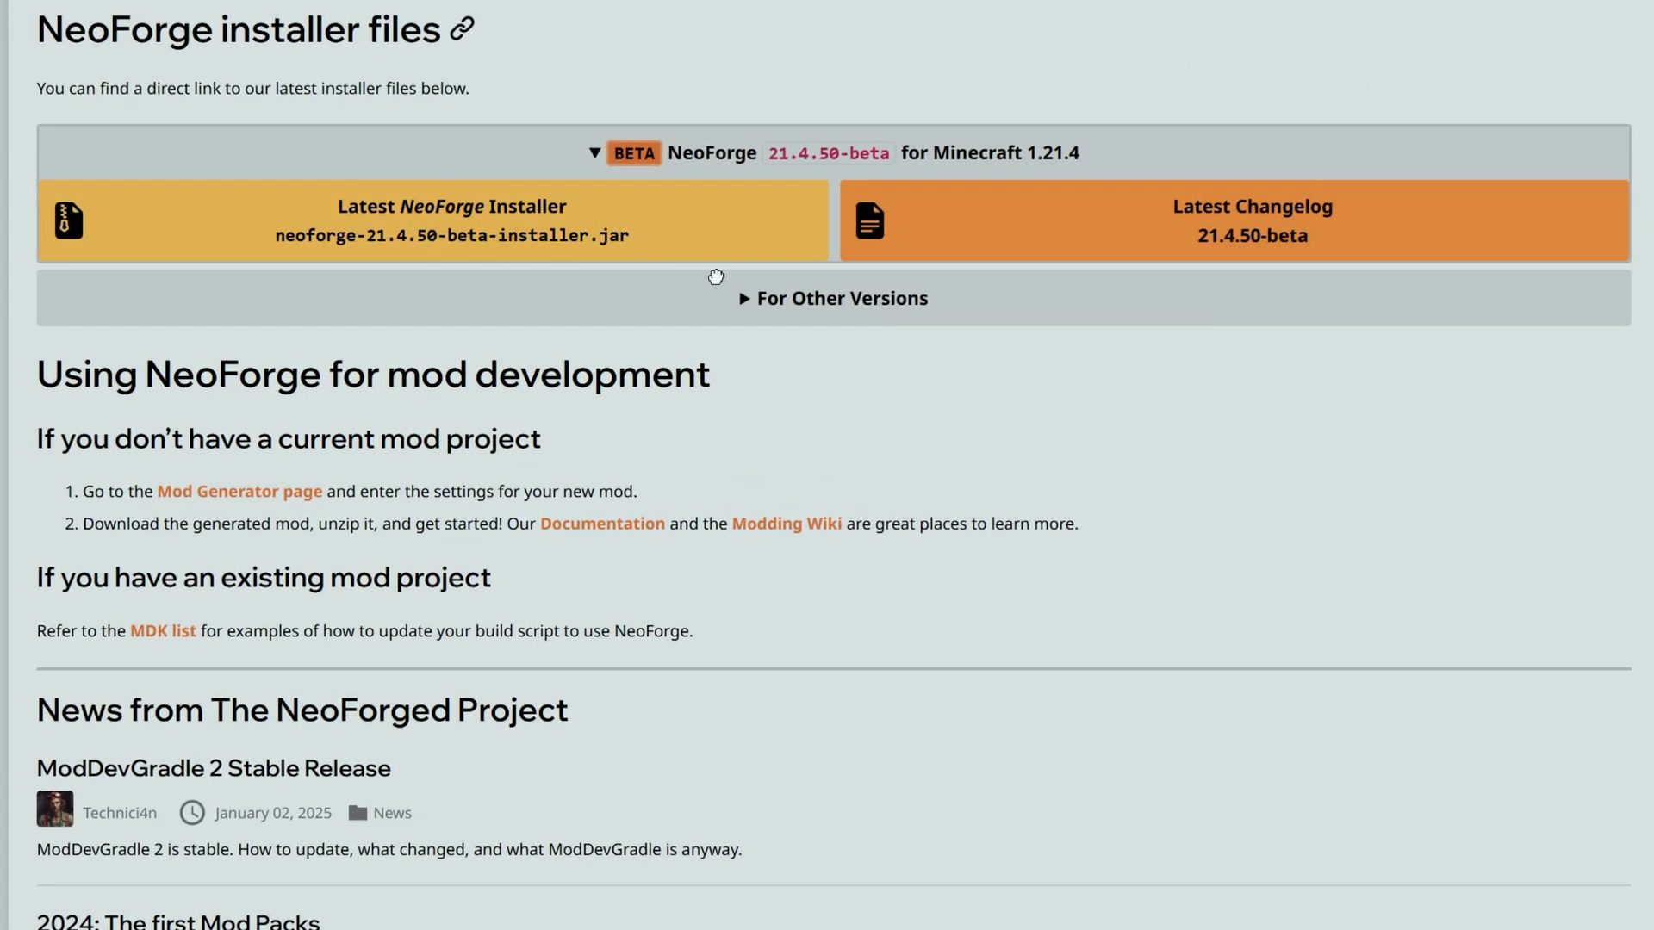
{"action": "left_click", "coordinate": [740, 298]}
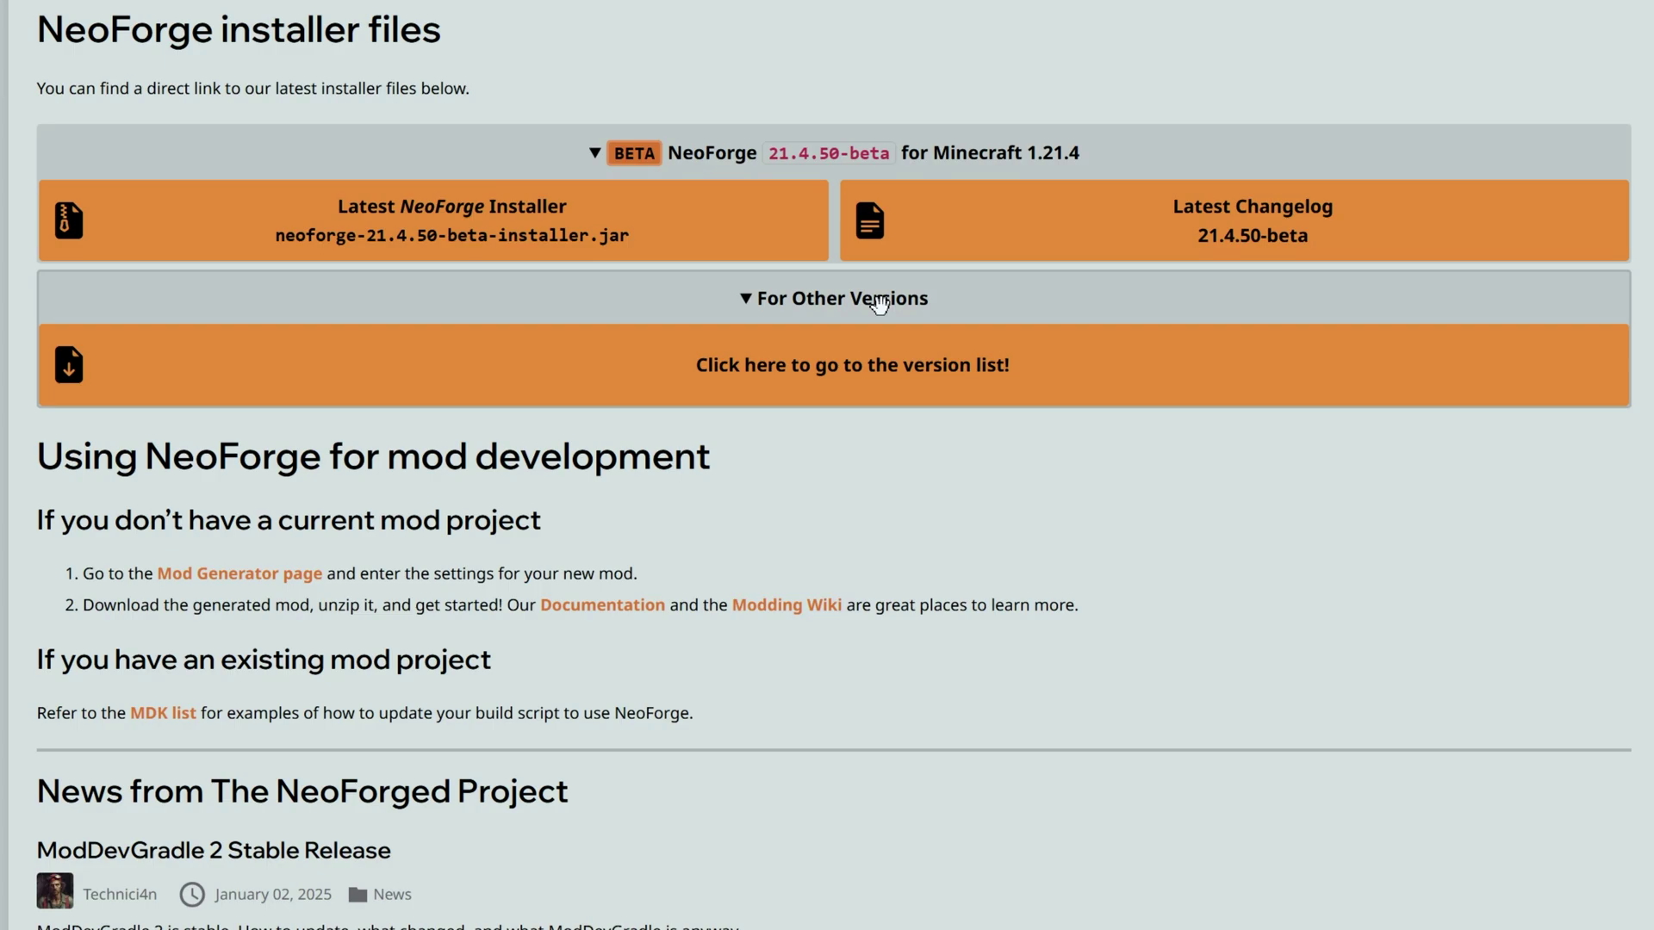
{"action": "left_click", "coordinate": [788, 298]}
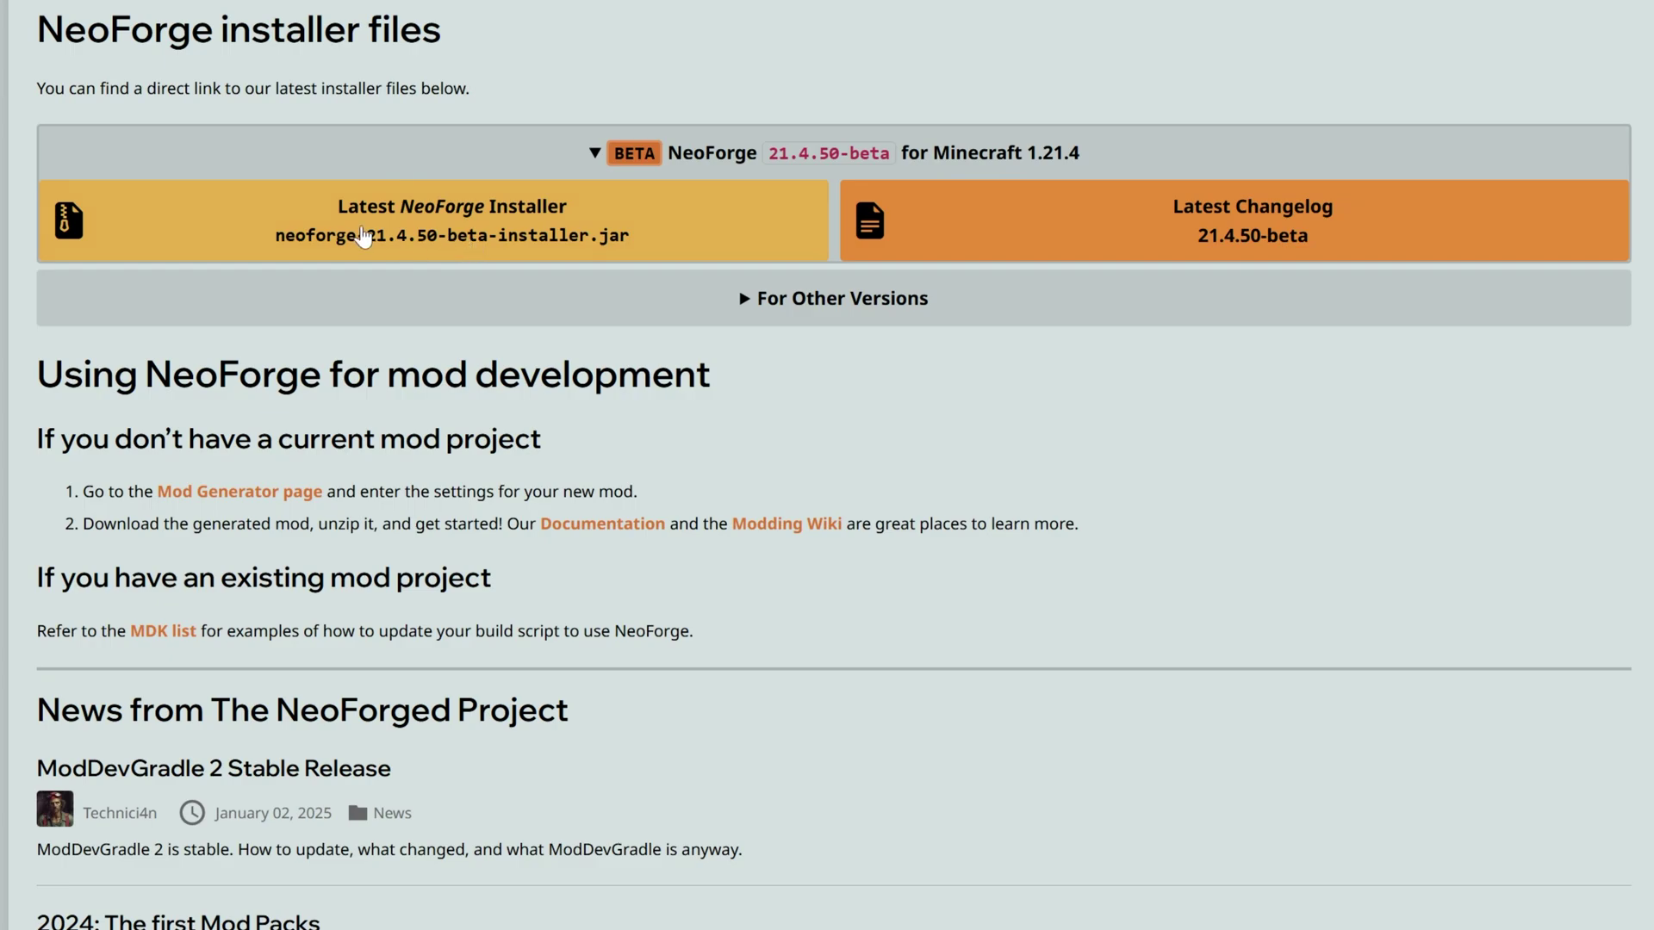
{"action": "left_click", "coordinate": [452, 240]}
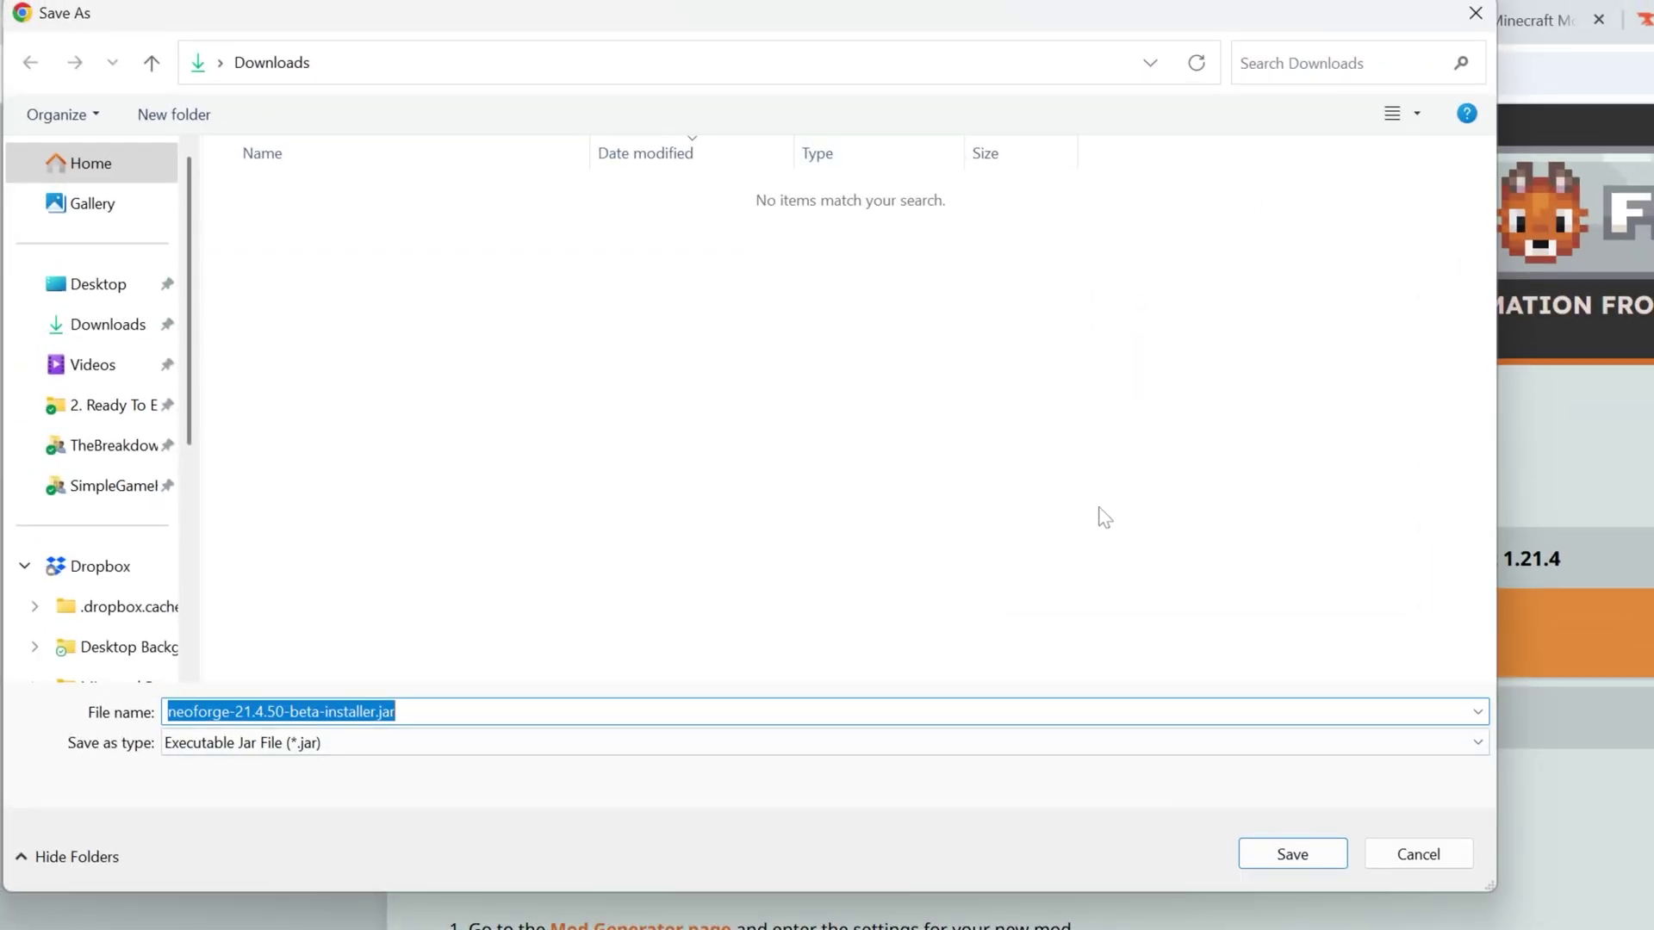
{"action": "left_click", "coordinate": [1273, 871]}
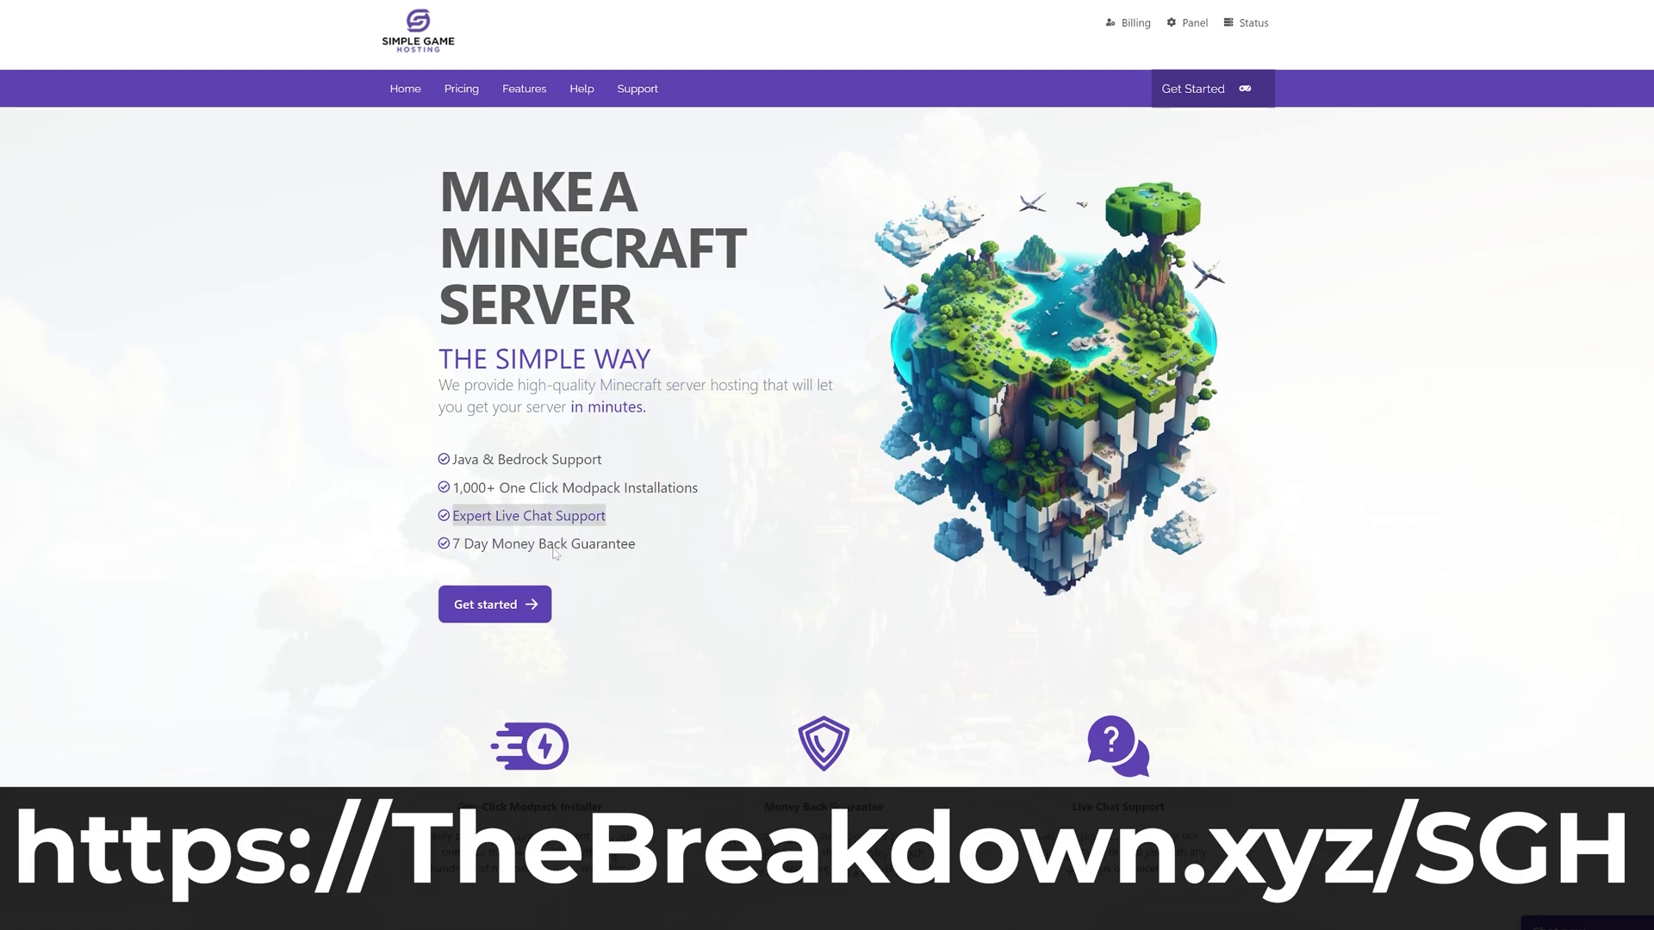
Review the feature list on the Simple Game Hosting home page and the Minecraft version choices of the modpack installer
{"action": "scroll", "coordinate": [474, 471], "scroll_direction": "down", "scroll_amount": 4}
{"action": "left_click_drag", "start_coordinate": [458, 461], "coordinate": [610, 458]}
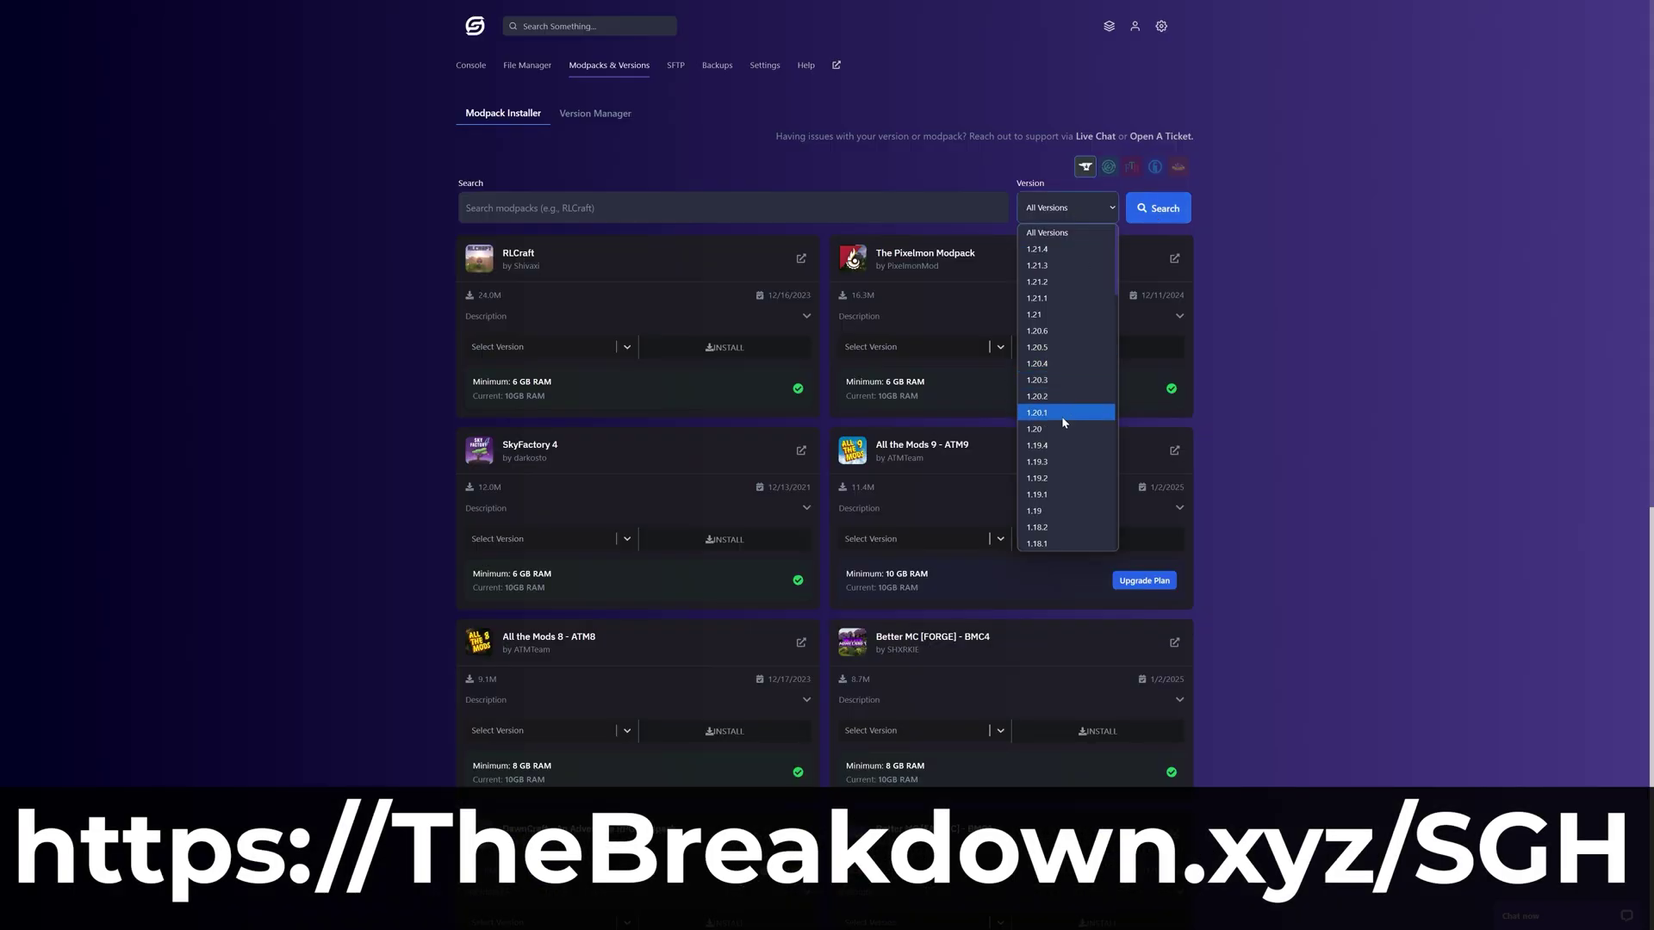
{"action": "left_click", "coordinate": [1061, 416]}
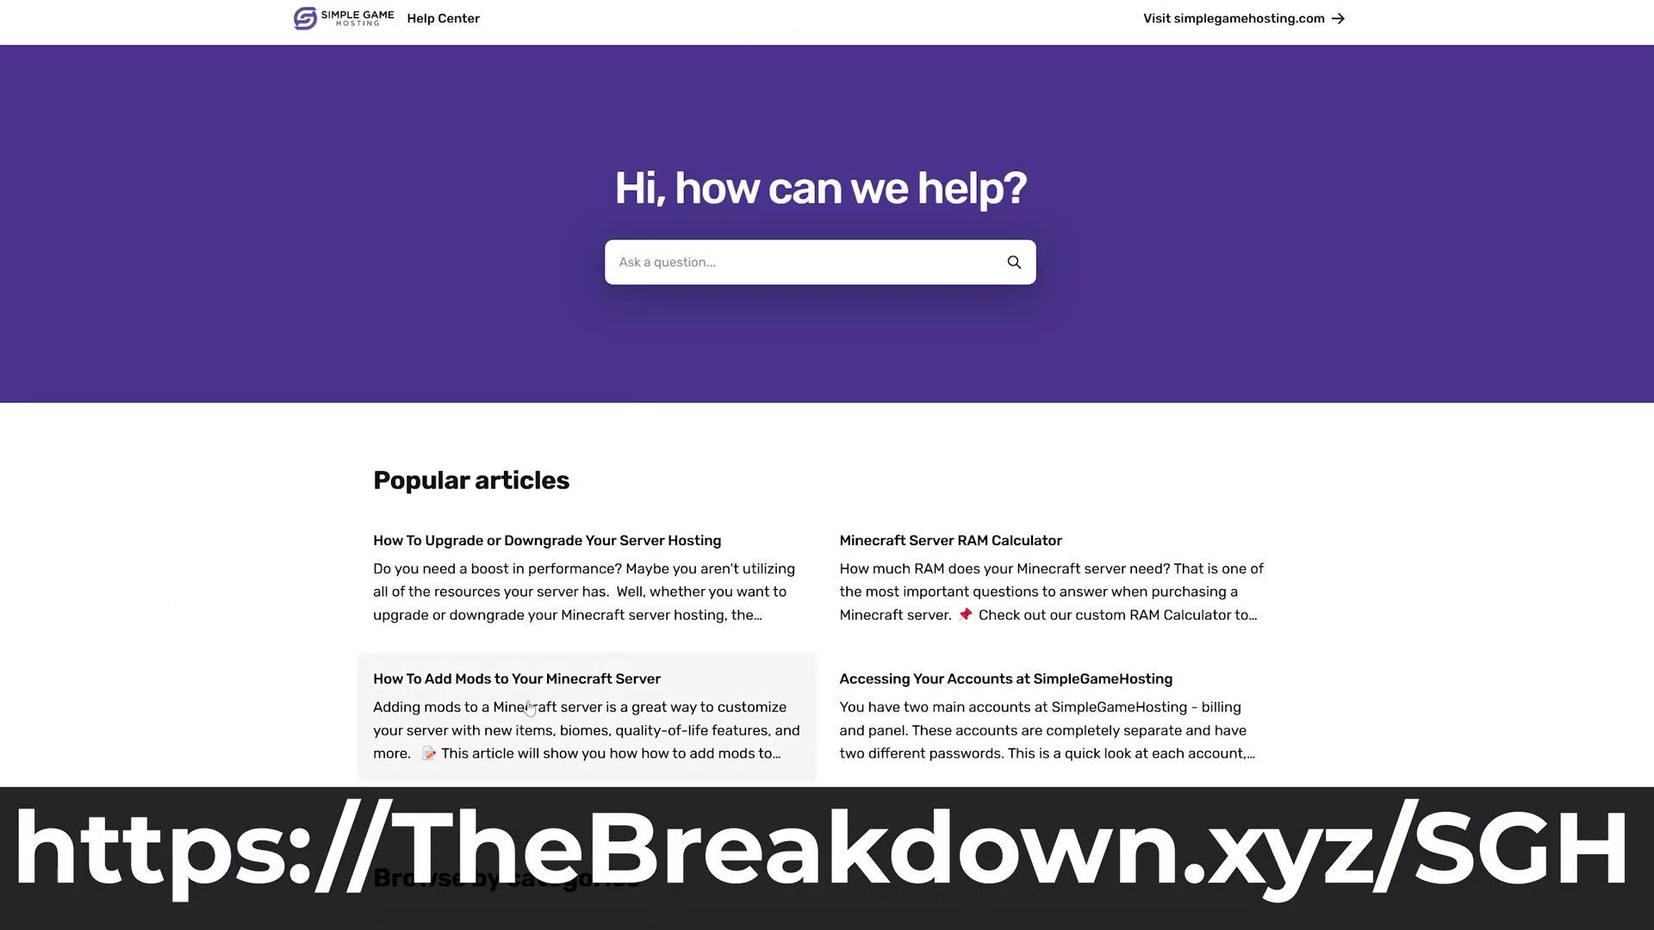
Open the help article "How To Add Mods to Your Minecraft Server" and read through its Forge installation instructions
{"action": "left_click", "coordinate": [528, 706]}
{"action": "scroll", "coordinate": [451, 376], "scroll_direction": "down", "scroll_amount": 20}
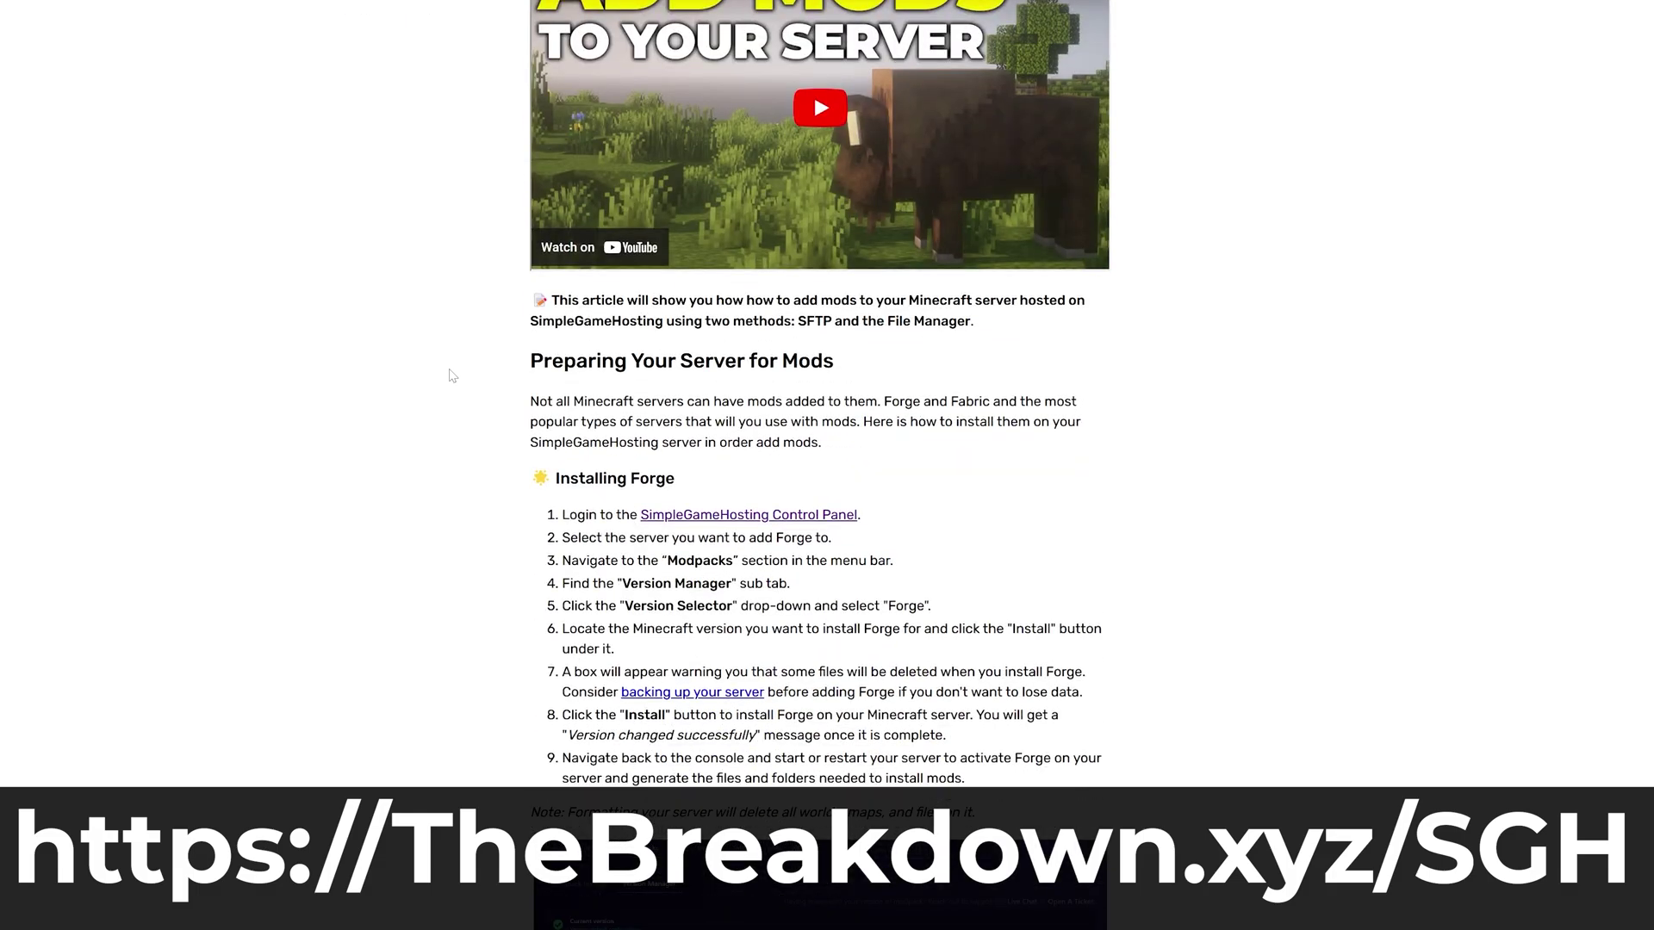
{"action": "scroll", "coordinate": [452, 375], "scroll_direction": "down", "scroll_amount": 8}
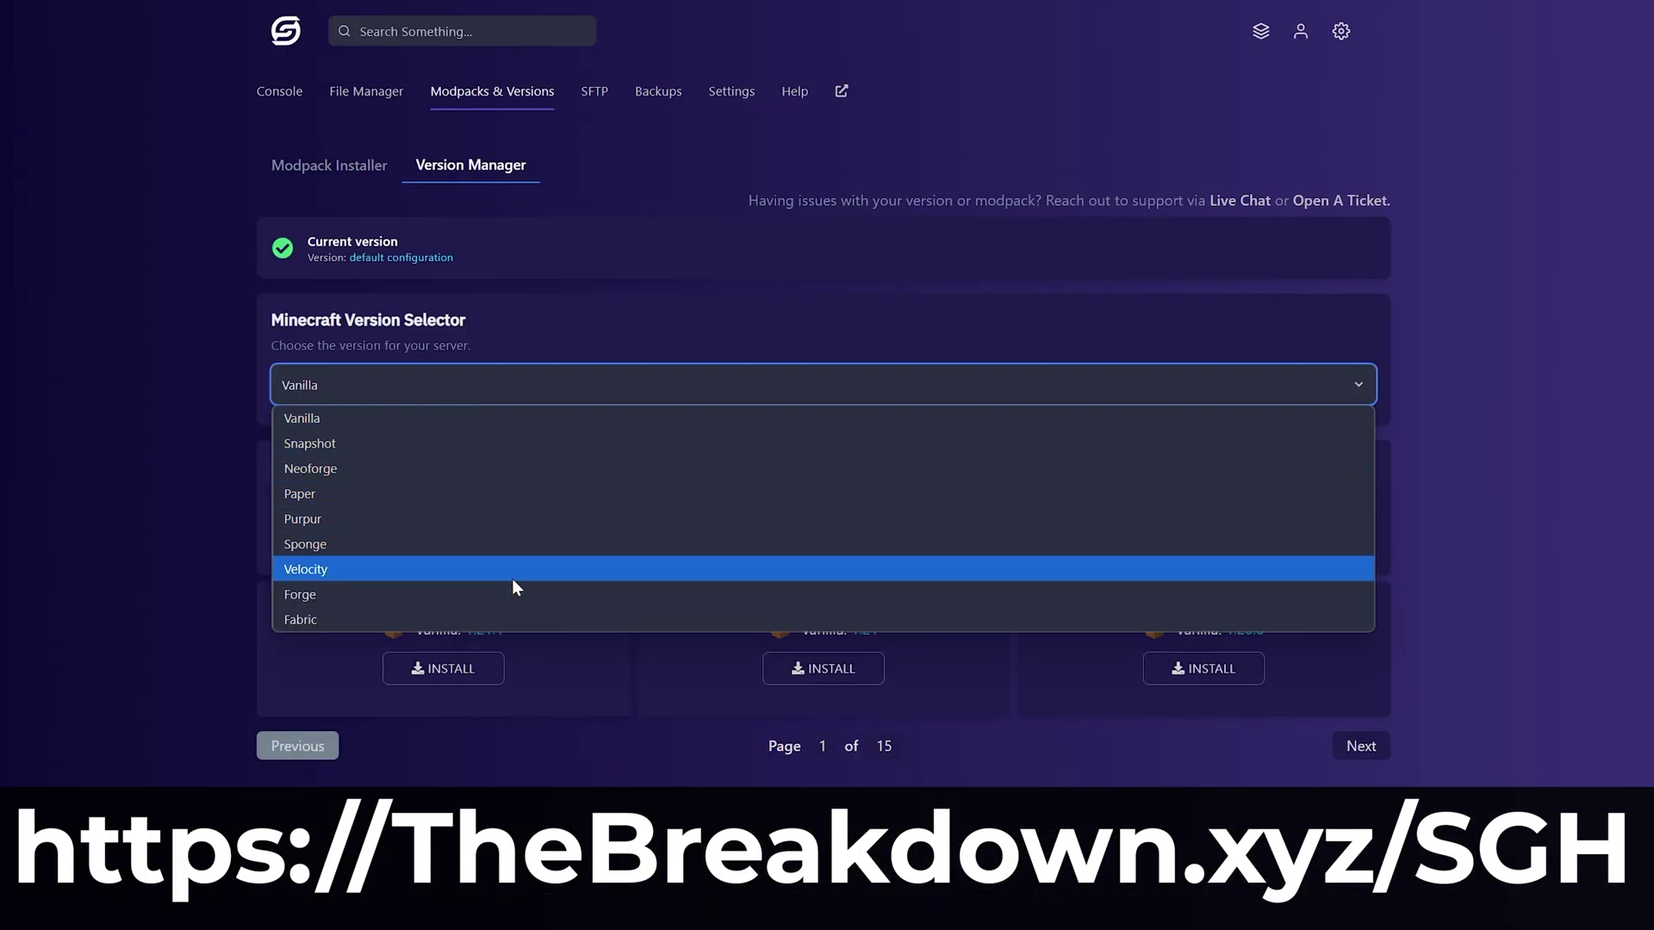
Choose Forge in the Minecraft Version Selector, and look over the modpack offer and the control panel console
{"action": "left_click", "coordinate": [515, 586]}
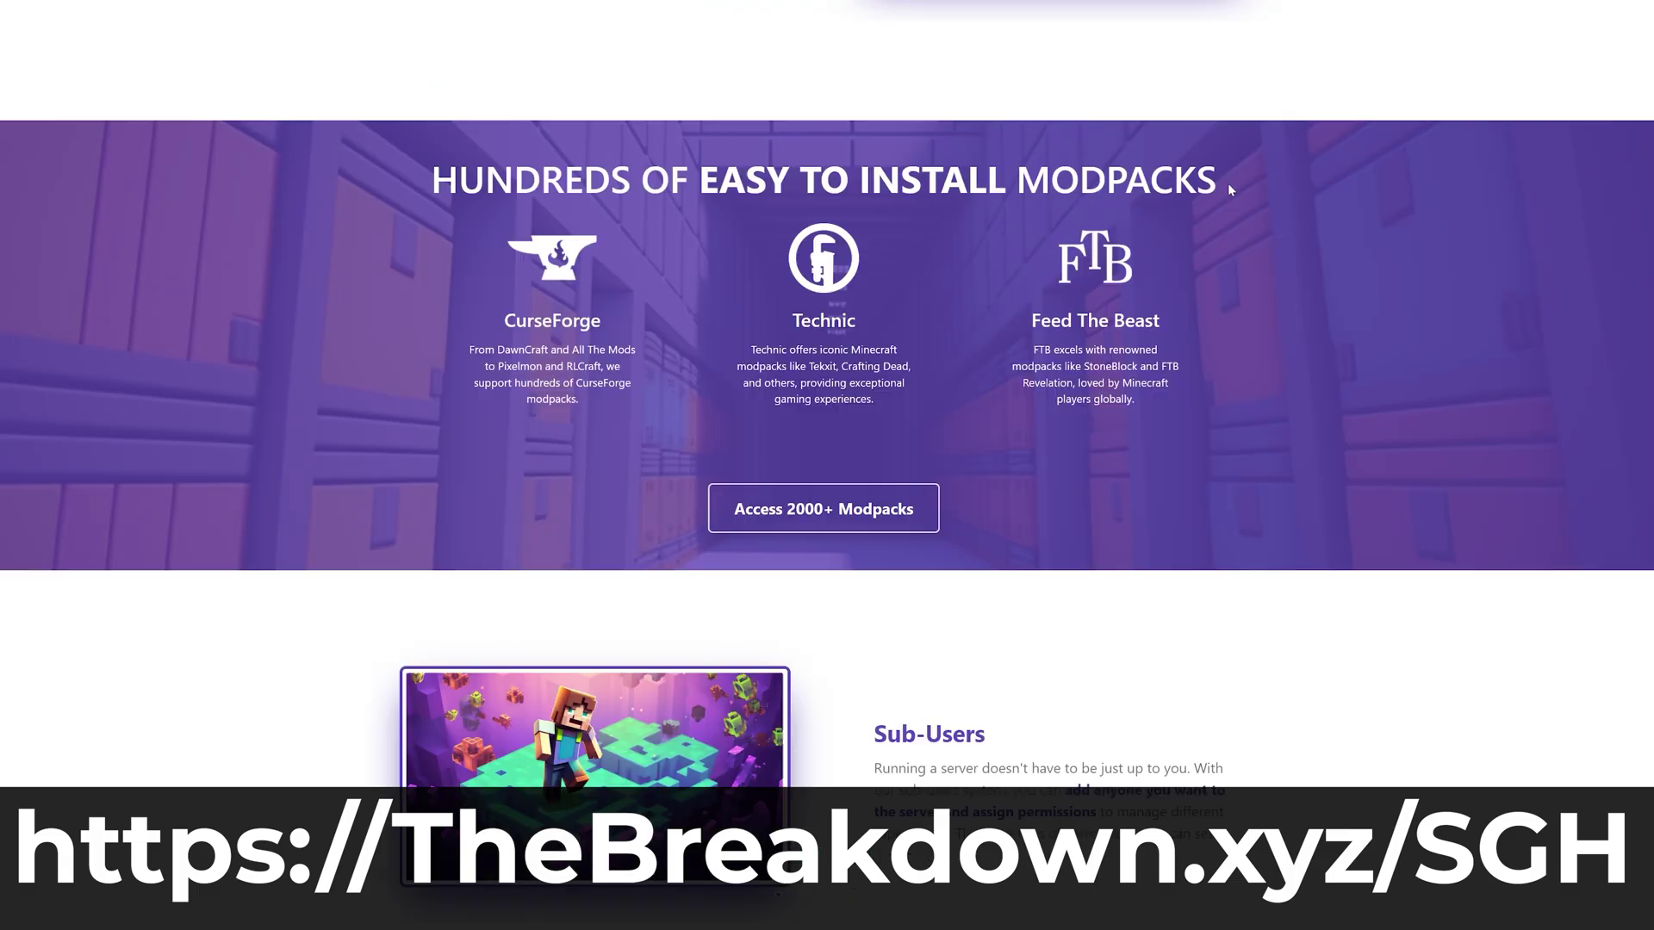
{"action": "left_click_drag", "start_coordinate": [1219, 183], "coordinate": [444, 210]}
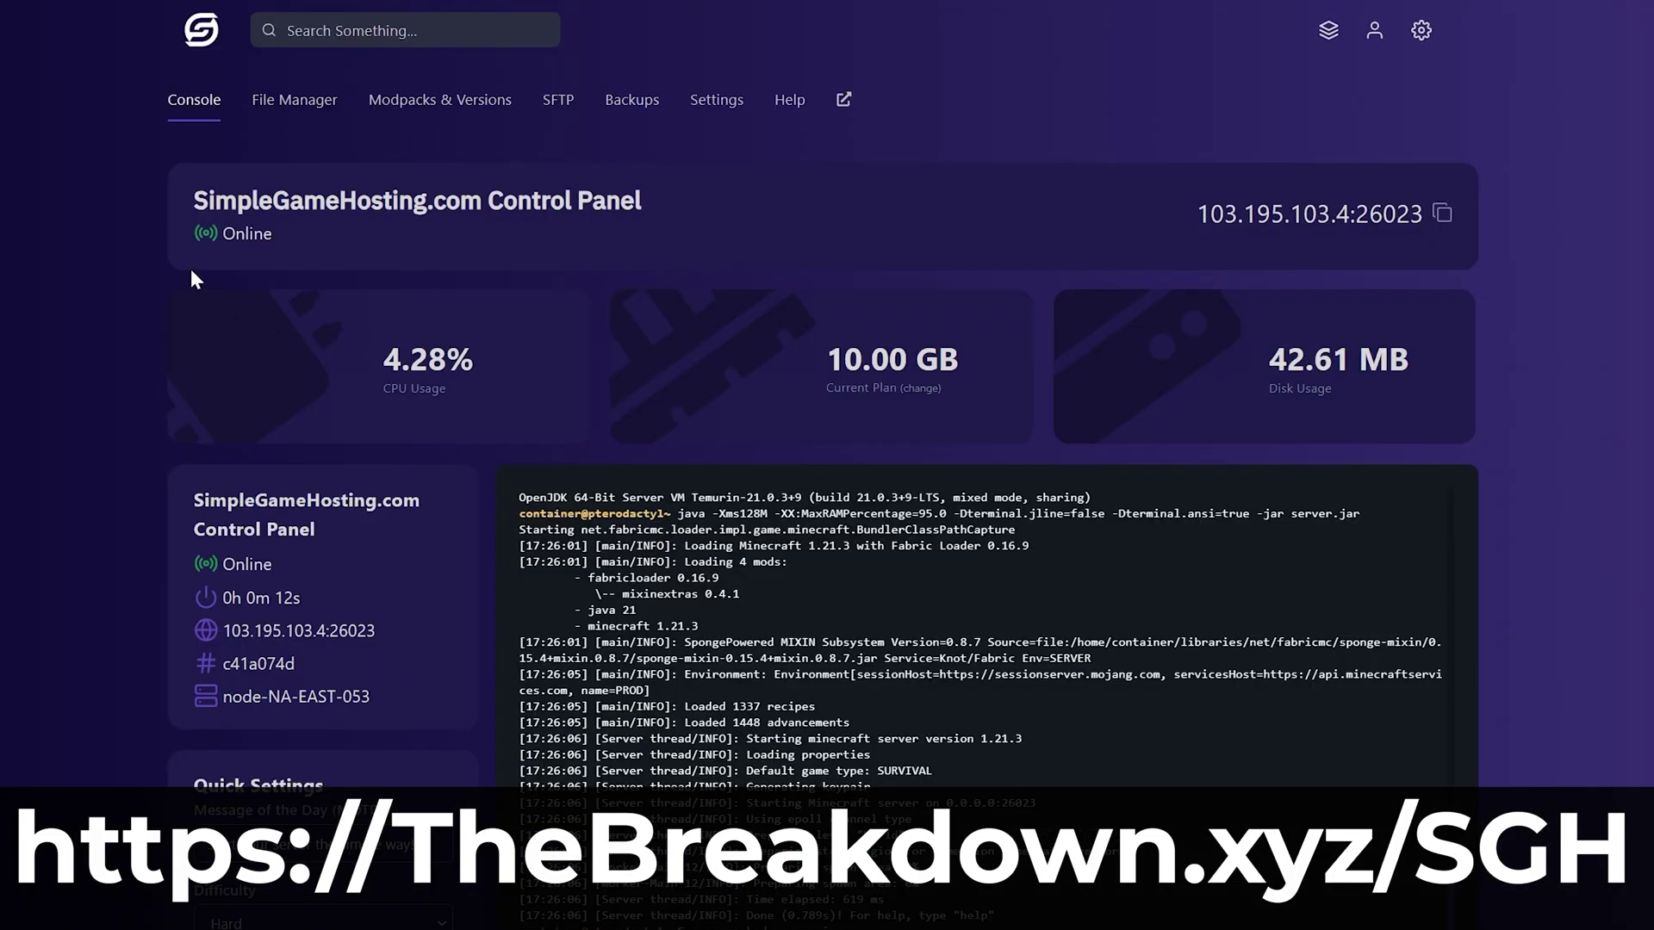
{"action": "left_click_drag", "start_coordinate": [193, 201], "coordinate": [642, 207]}
{"action": "left_click", "coordinate": [664, 244]}
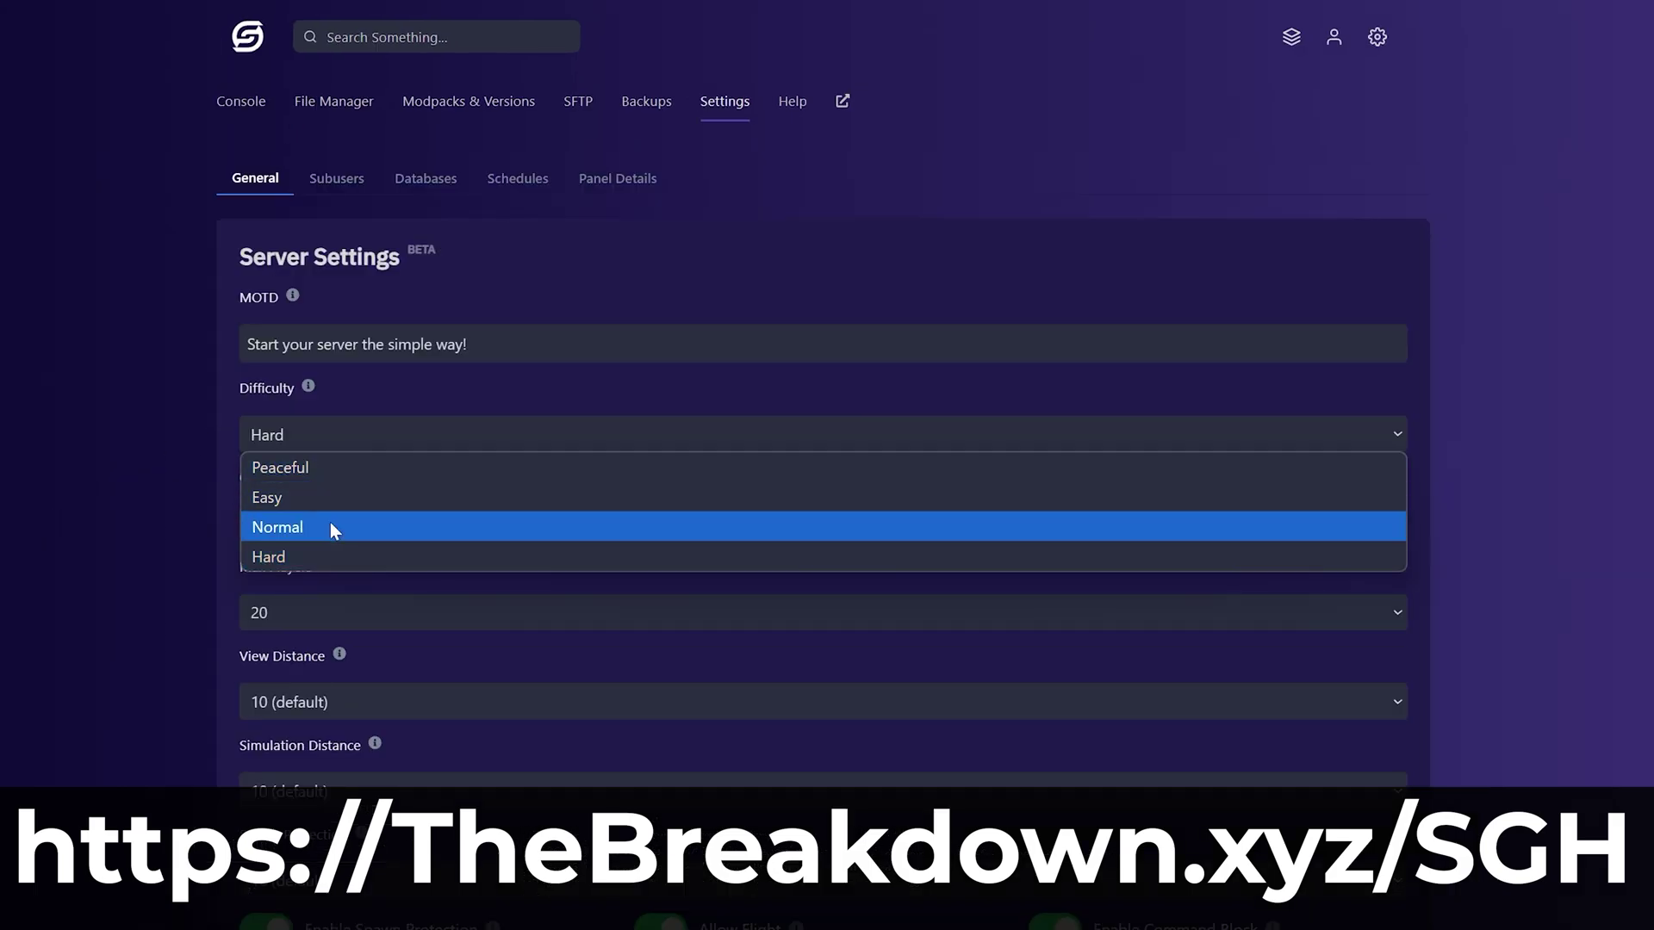
Set the server difficulty to Normal and set level-seed in server.properties to "ADD YOUR SEED"
{"action": "left_click", "coordinate": [329, 528]}
{"action": "scroll", "coordinate": [384, 732], "scroll_direction": "down", "scroll_amount": 3}
{"action": "left_click", "coordinate": [1072, 722]}
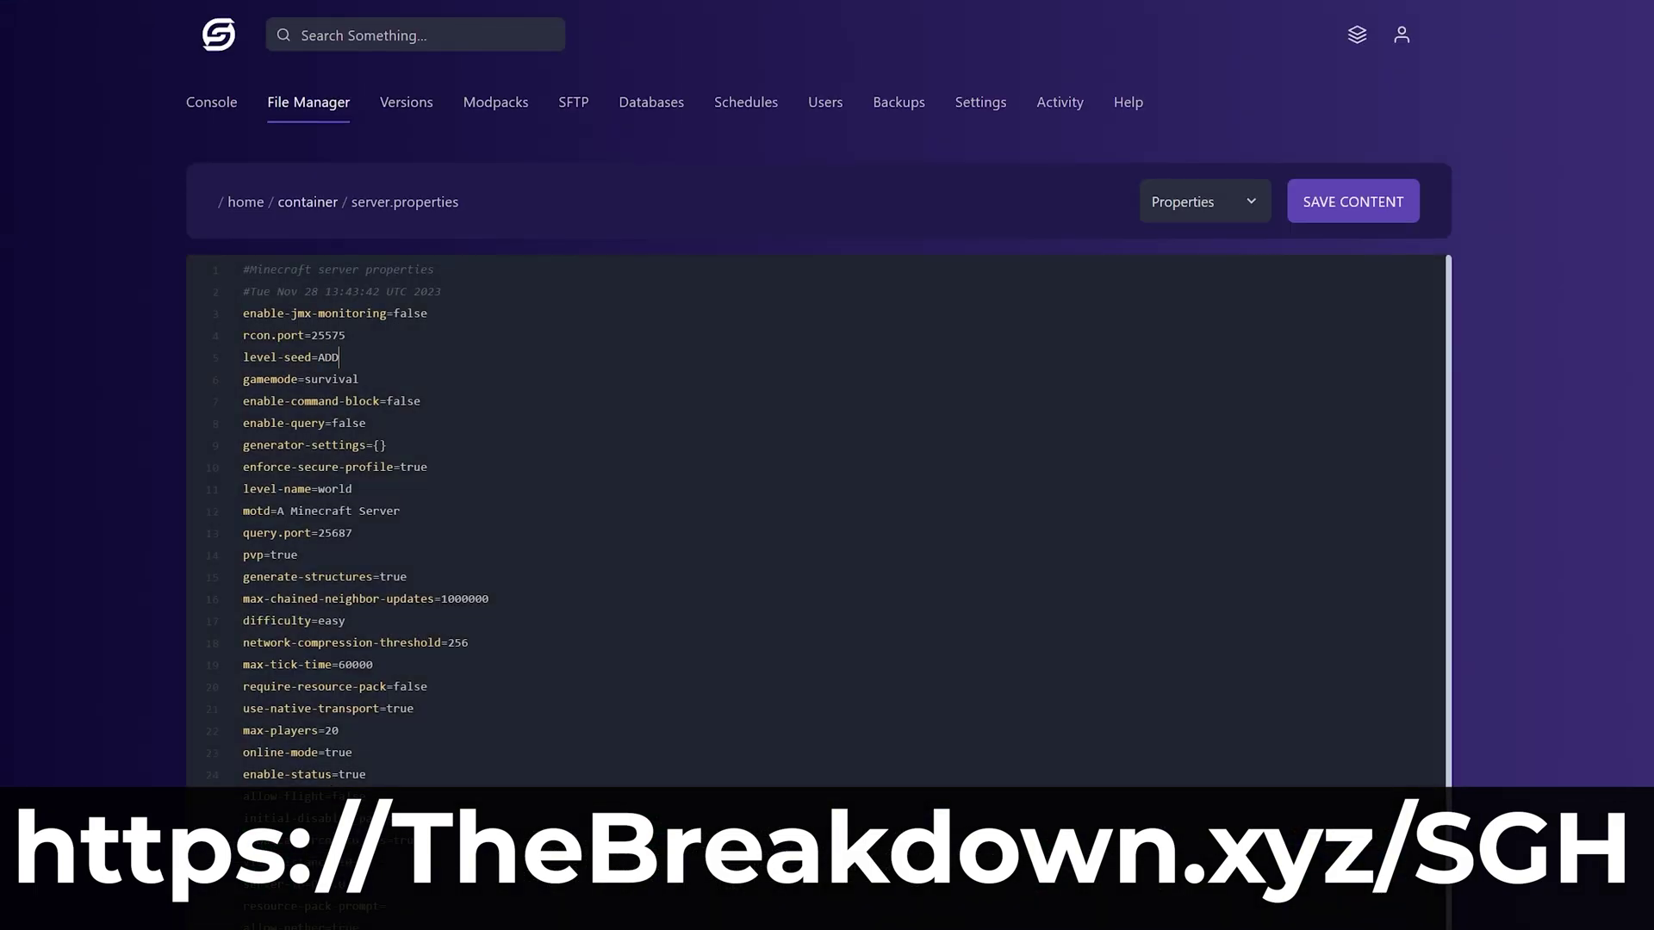
{"action": "type", "text": "YOUR SEED"}
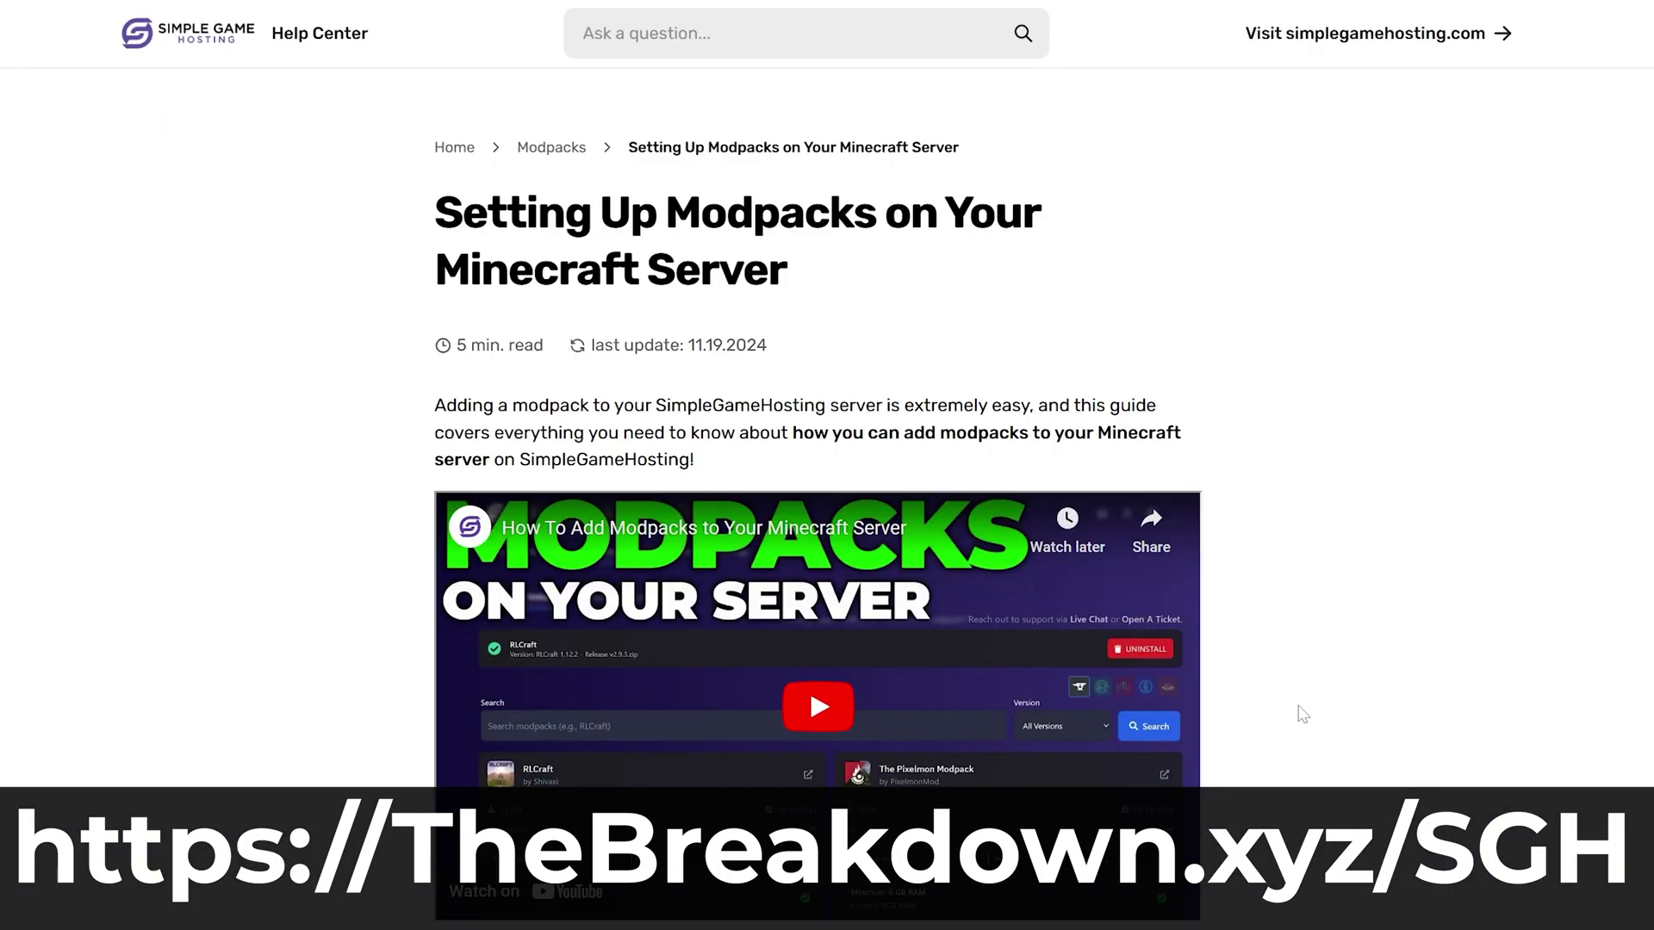
Read through the guide on setting up modpacks and create a new server backup
{"action": "scroll", "coordinate": [1378, 533], "scroll_direction": "down", "scroll_amount": 12}
{"action": "scroll", "coordinate": [1283, 533], "scroll_direction": "down", "scroll_amount": 4}
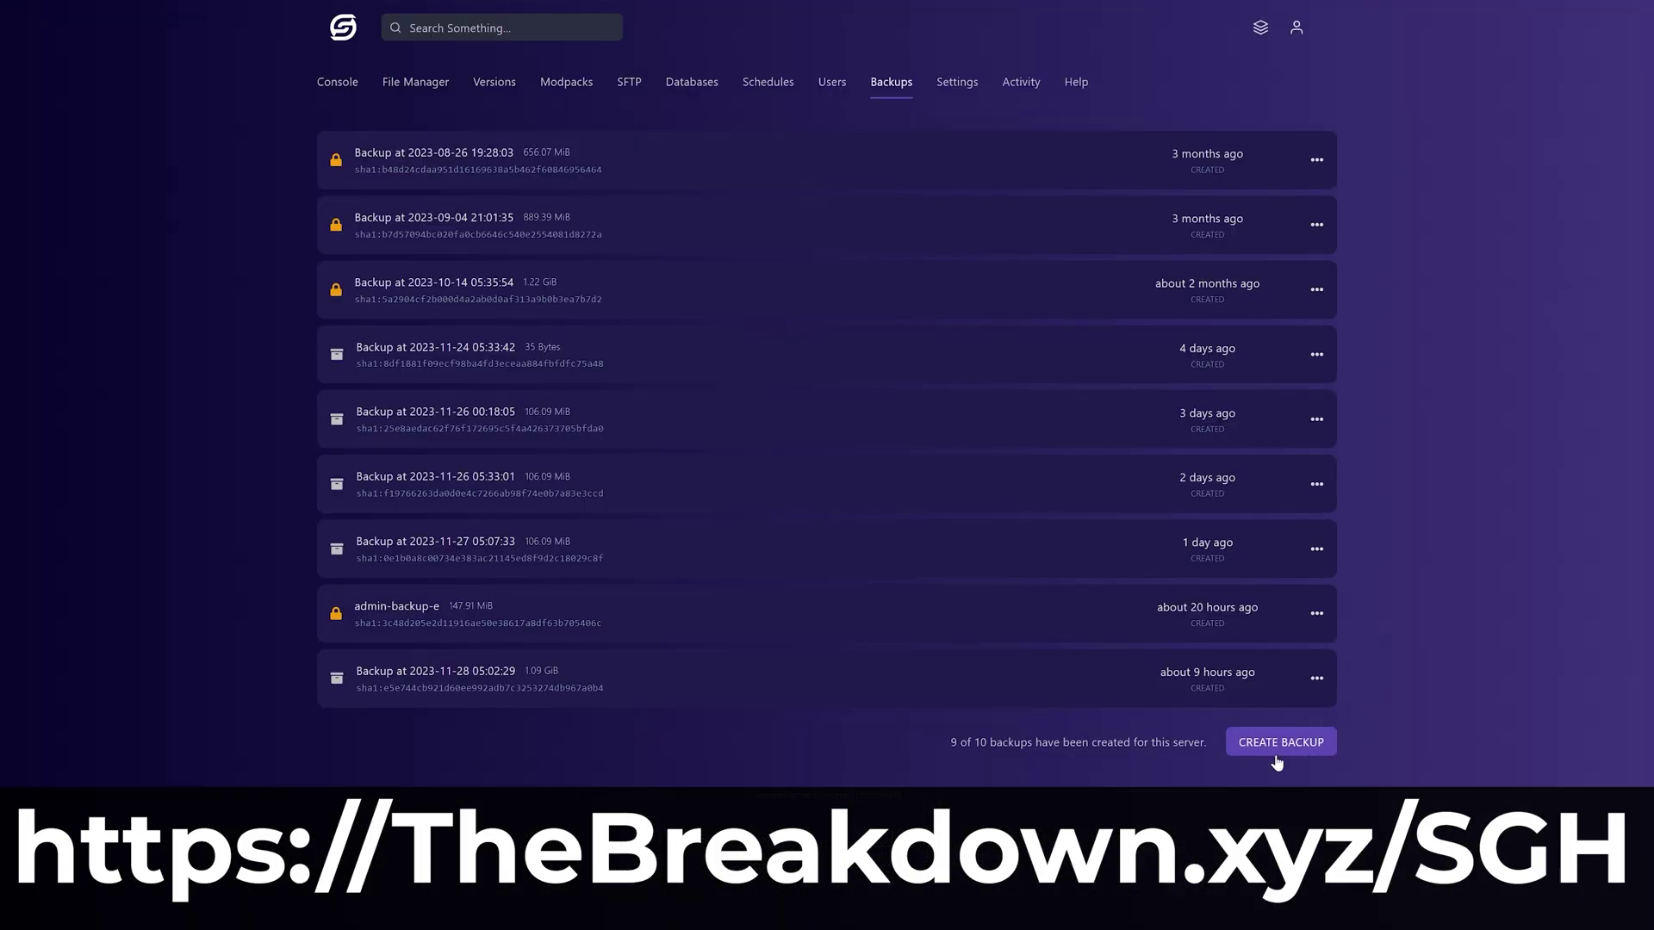
{"action": "left_click", "coordinate": [1276, 742]}
{"action": "left_click", "coordinate": [1141, 636]}
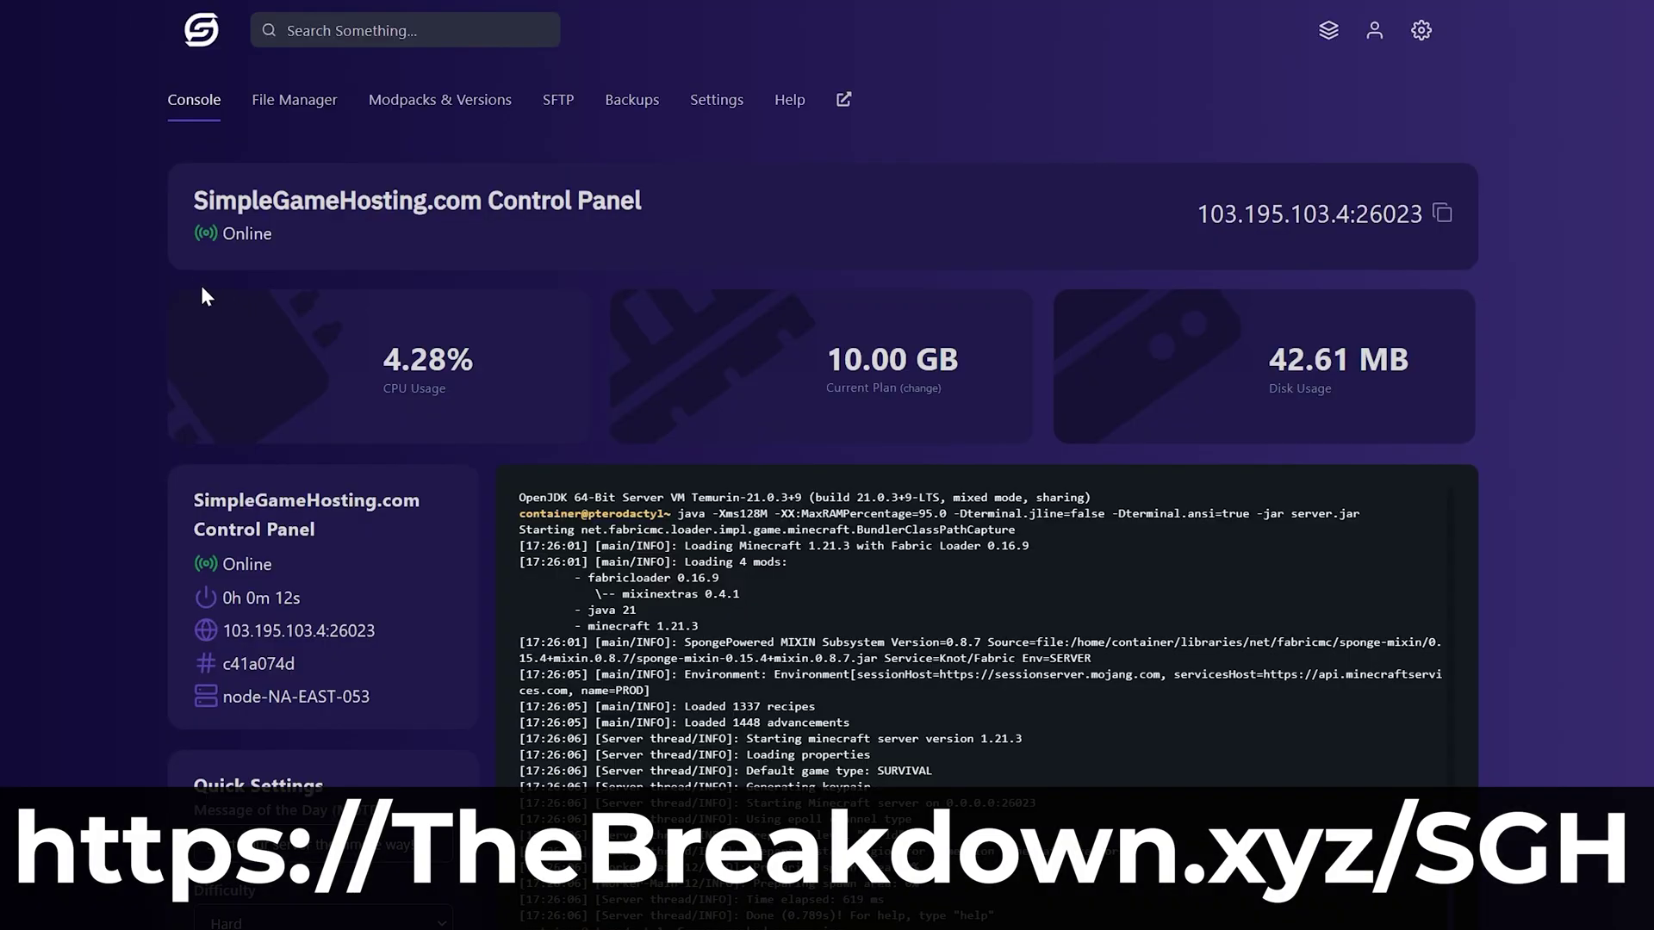
Review the control panel overview, the Java & Bedrock support line and the server's activity statistics
{"action": "left_click_drag", "start_coordinate": [195, 205], "coordinate": [644, 213]}
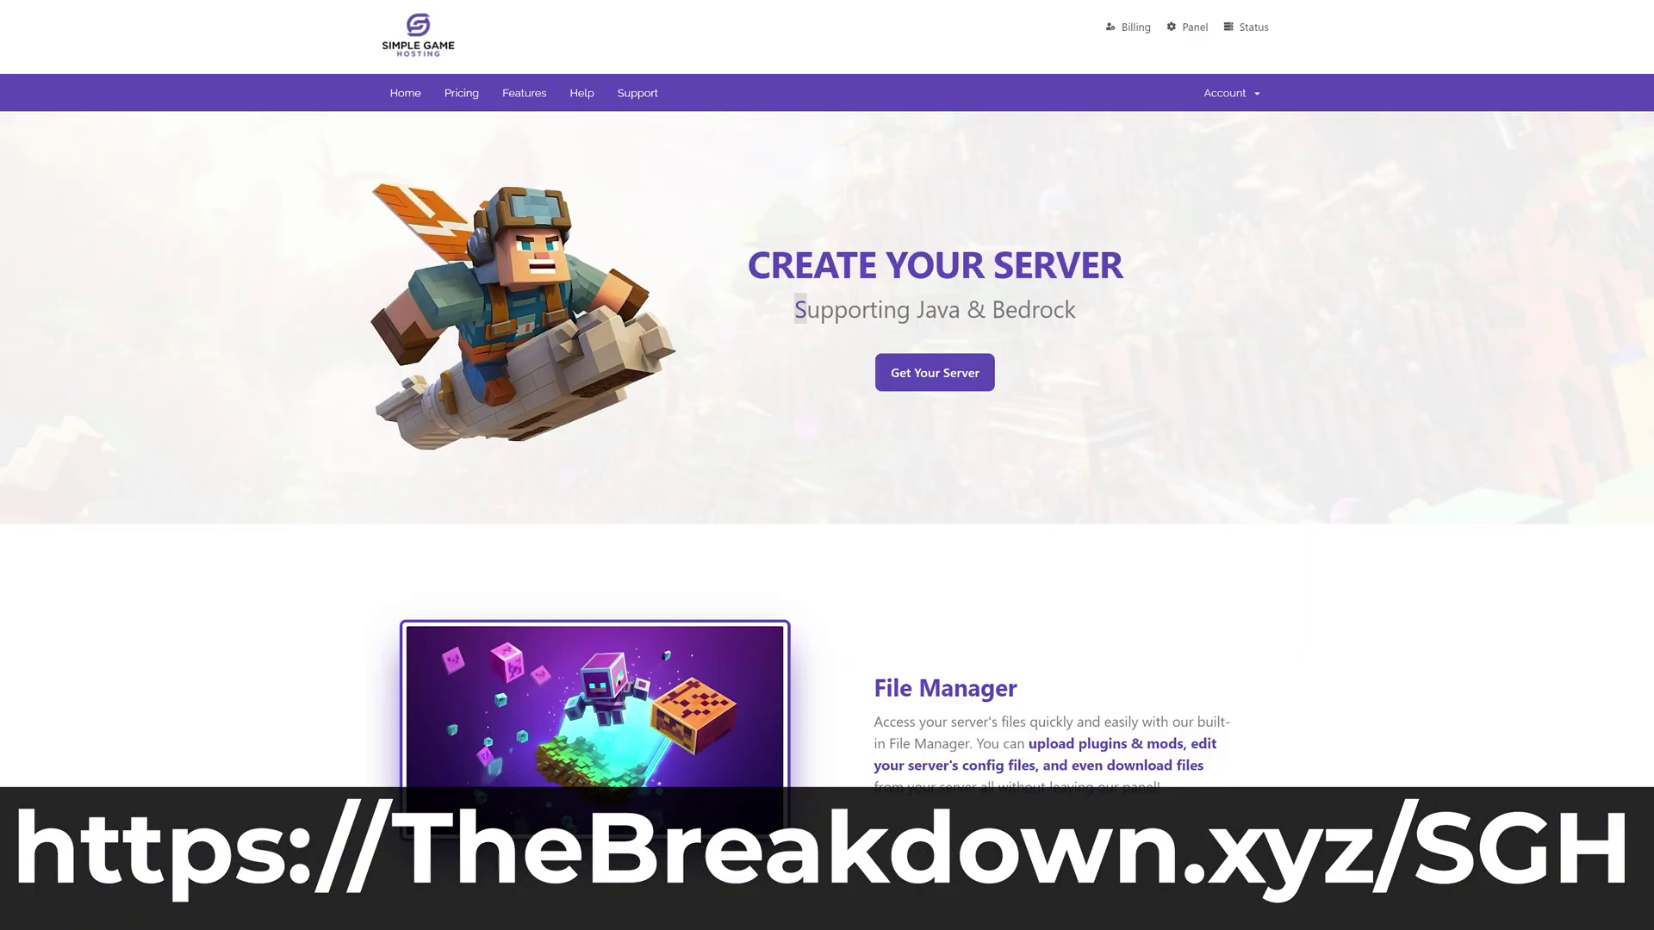
{"action": "left_click_drag", "start_coordinate": [806, 310], "coordinate": [1087, 310]}
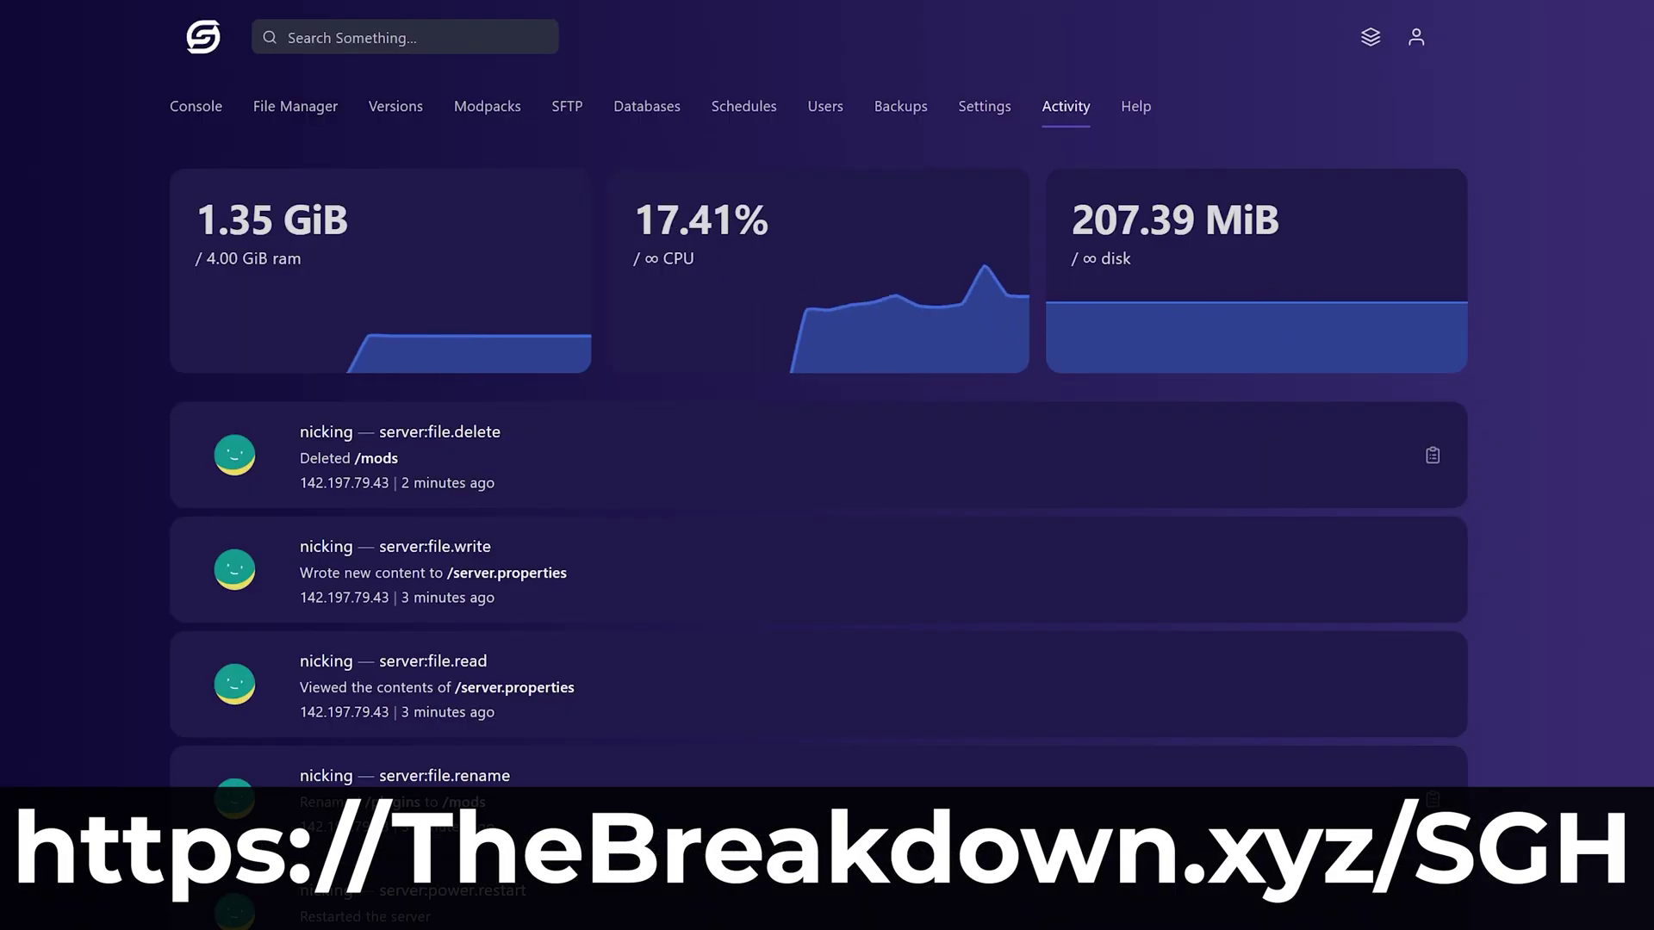
{"action": "left_click_drag", "start_coordinate": [417, 205], "coordinate": [459, 207]}
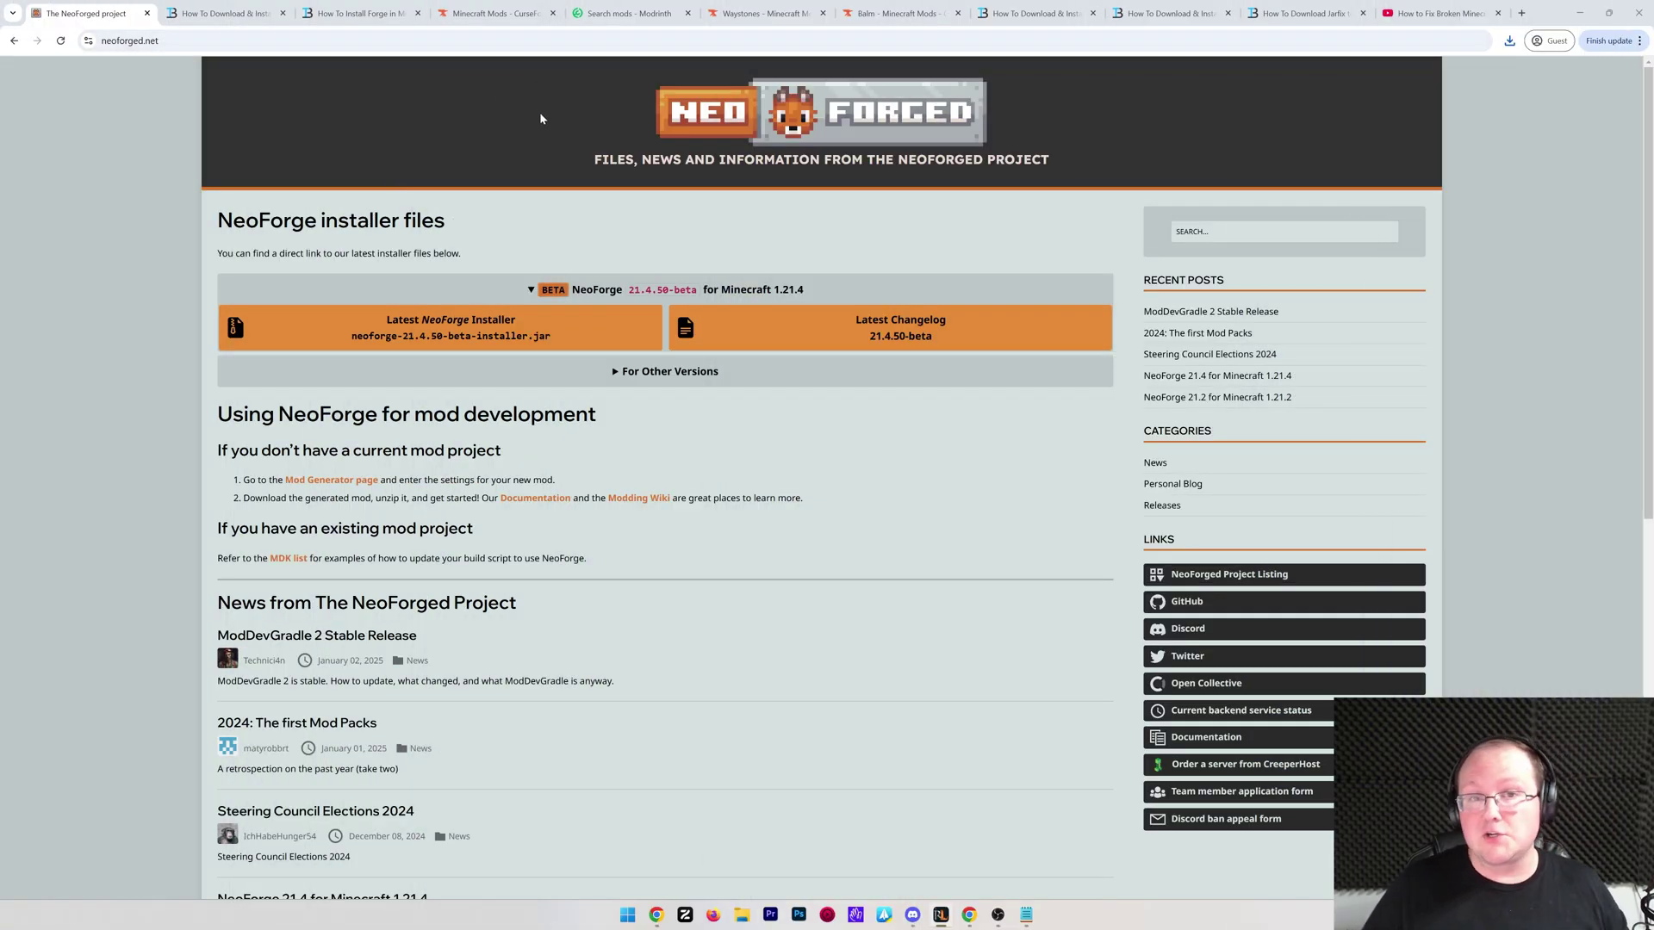
Filter the Minecraft mods on CurseForge by the NeoForge mod loader and game version 1.21.4
{"action": "left_click", "coordinate": [488, 15]}
{"action": "left_click", "coordinate": [624, 14]}
{"action": "left_click", "coordinate": [508, 15]}
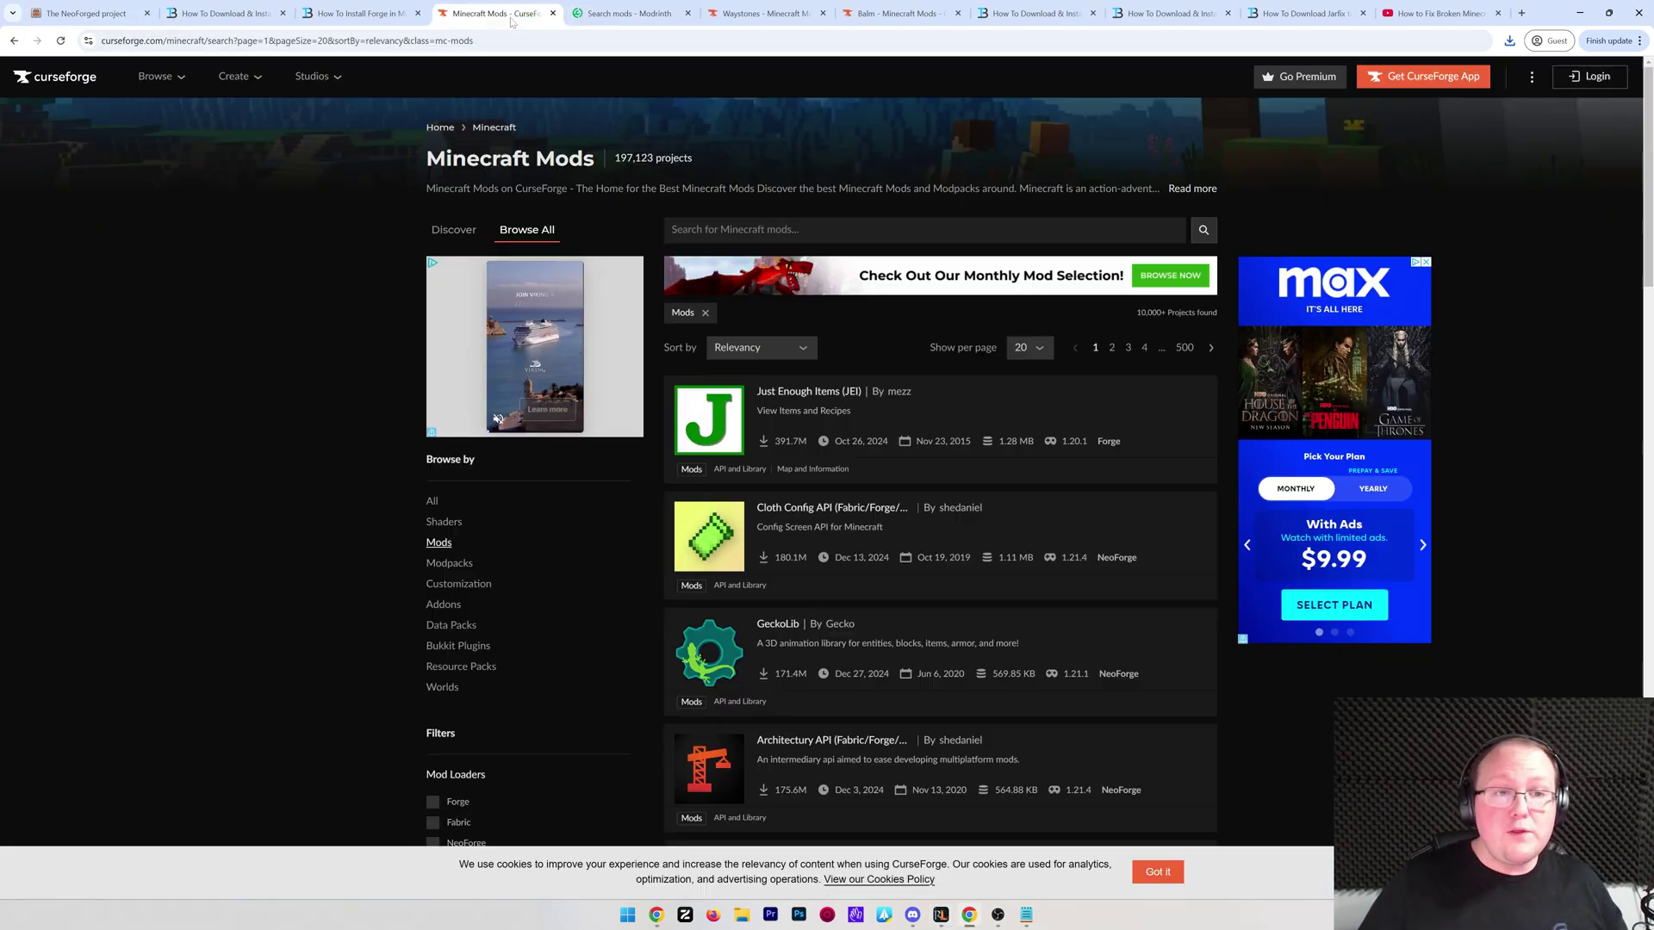
{"action": "scroll", "coordinate": [468, 296], "scroll_direction": "down", "scroll_amount": 2}
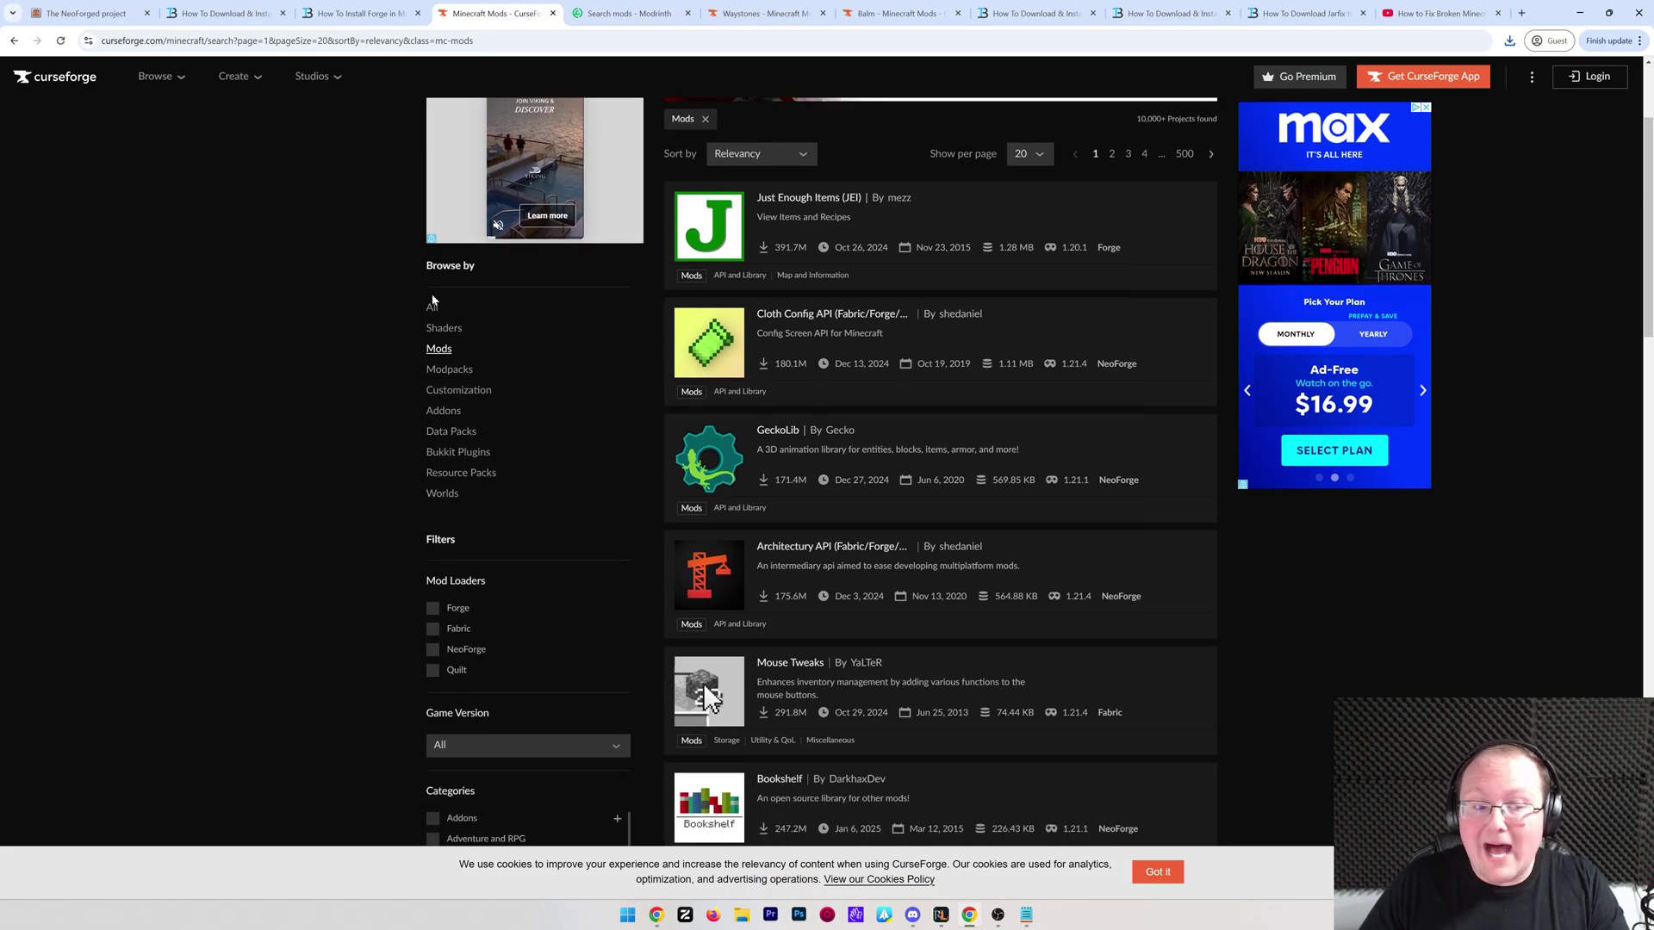
{"action": "scroll", "coordinate": [432, 298], "scroll_direction": "down", "scroll_amount": 2}
{"action": "scroll", "coordinate": [412, 300], "scroll_direction": "down", "scroll_amount": 2}
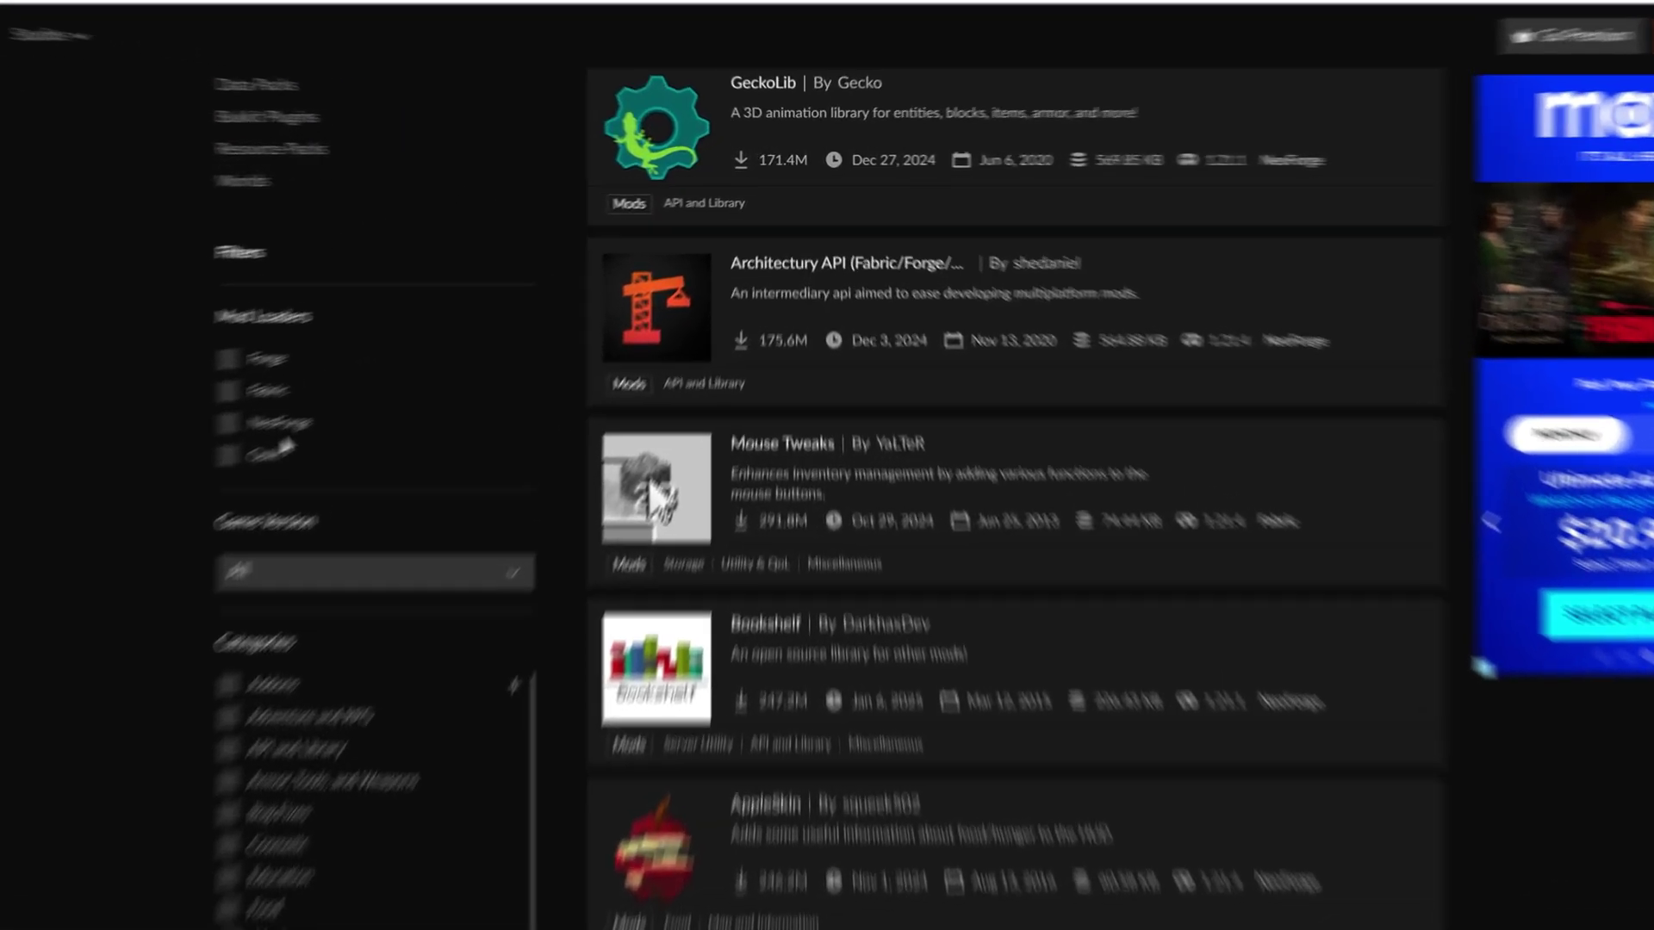
{"action": "left_click", "coordinate": [269, 433]}
{"action": "scroll", "coordinate": [363, 465], "scroll_direction": "down", "scroll_amount": 1}
{"action": "left_click", "coordinate": [362, 581]}
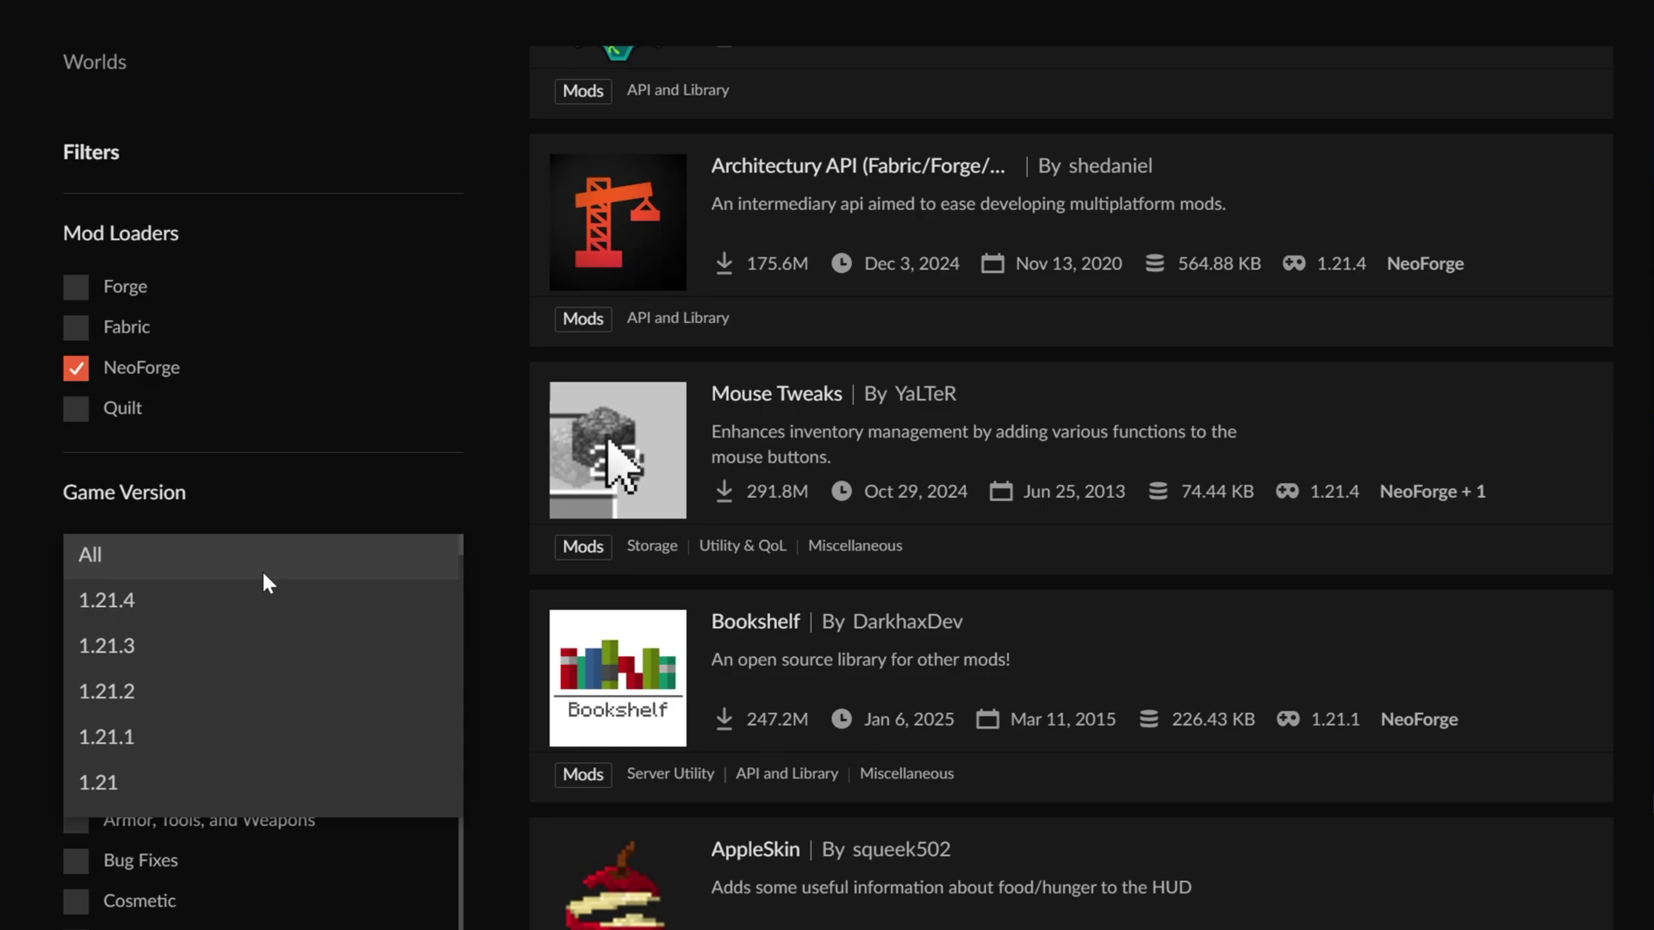
{"action": "left_click", "coordinate": [255, 594]}
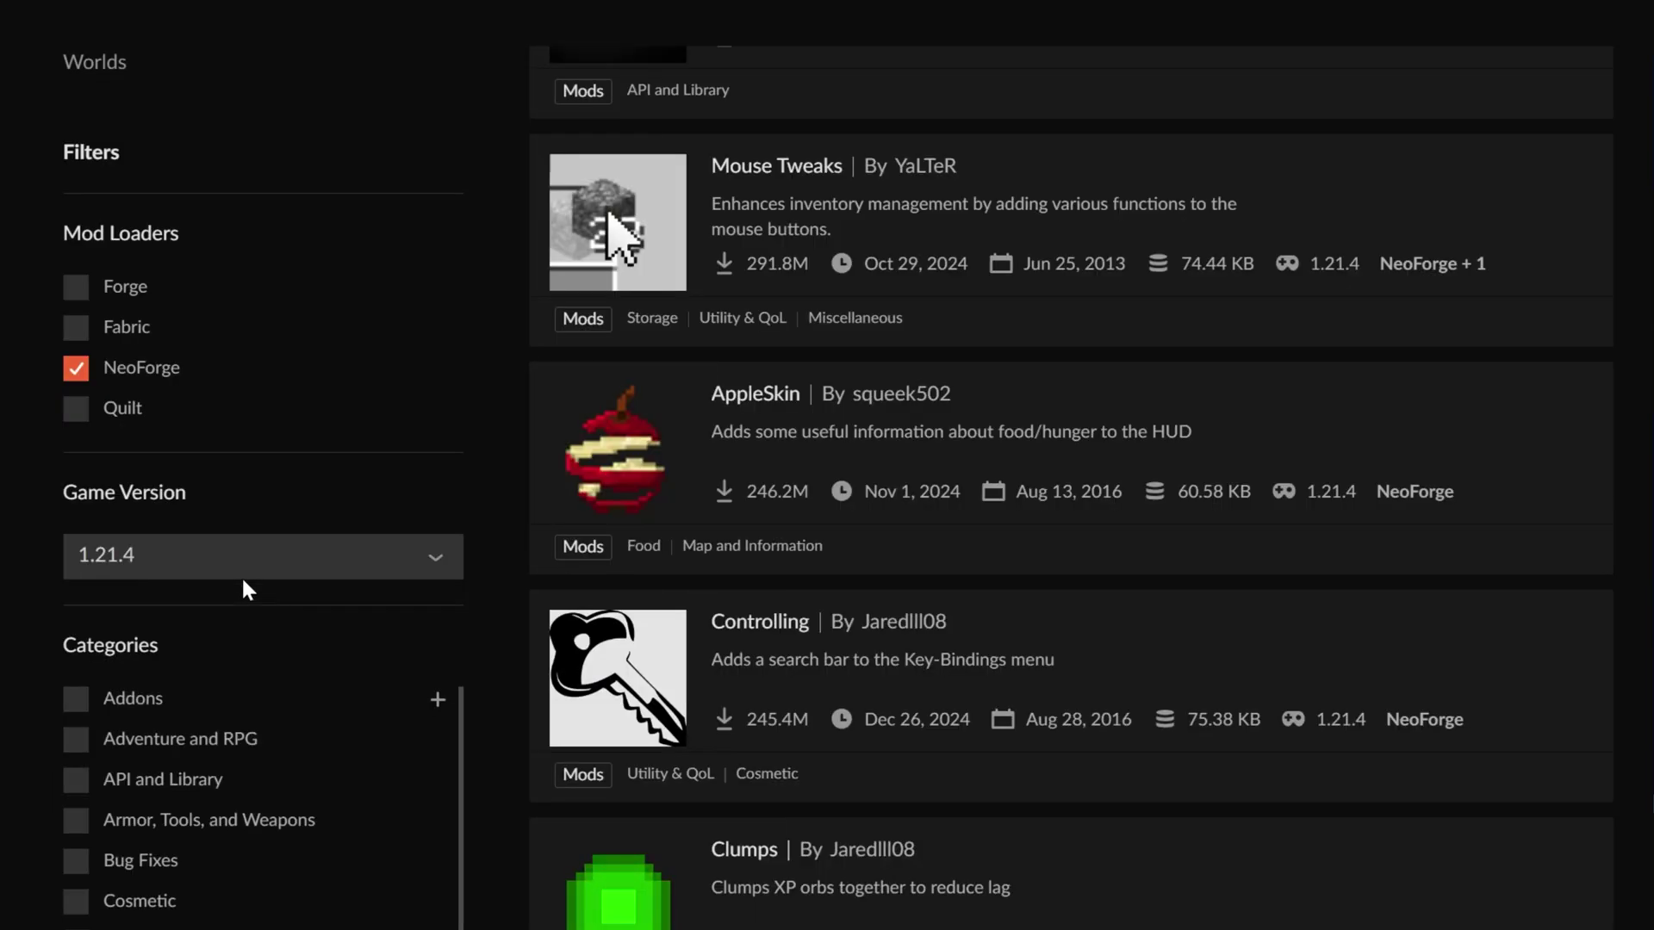
Look through the other game version options and browse the filtered list of NeoForge mods
{"action": "left_click", "coordinate": [241, 575]}
{"action": "scroll", "coordinate": [225, 690], "scroll_direction": "down", "scroll_amount": 3}
{"action": "left_click", "coordinate": [52, 586]}
{"action": "left_click", "coordinate": [92, 572]}
{"action": "left_click", "coordinate": [12, 543]}
{"action": "scroll", "coordinate": [791, 382], "scroll_direction": "down", "scroll_amount": 15}
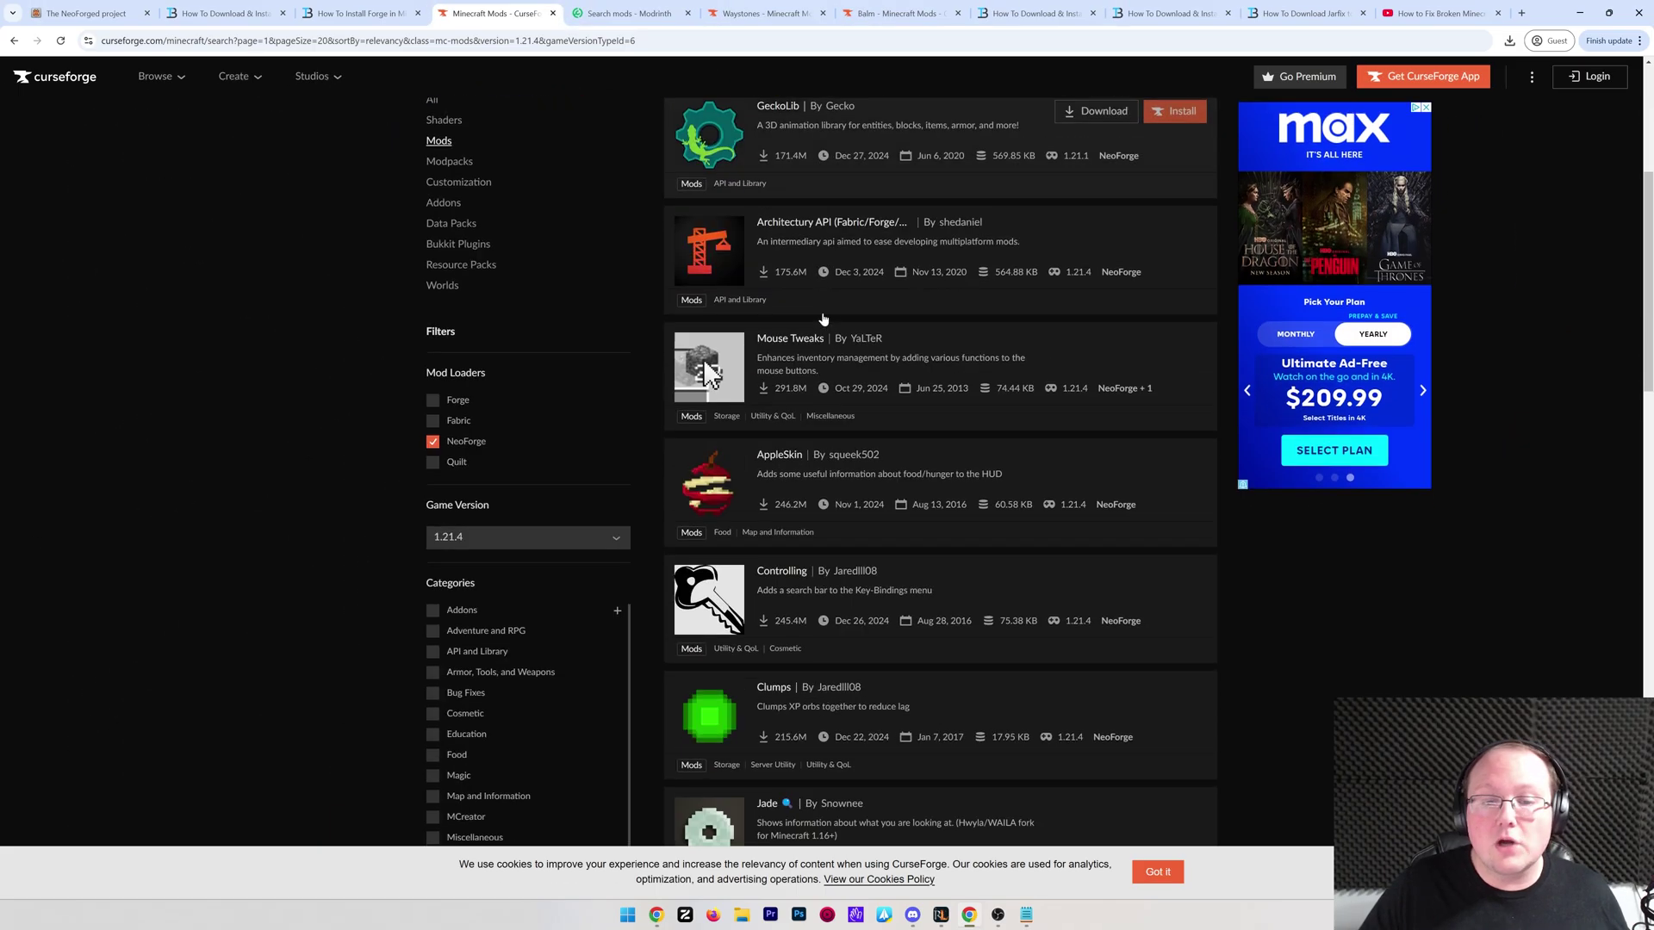
Browse further through the filtered NeoForge 1.21.4 mods on CurseForge
{"action": "scroll", "coordinate": [828, 319], "scroll_direction": "down", "scroll_amount": 5}
{"action": "scroll", "coordinate": [827, 322], "scroll_direction": "up", "scroll_amount": 15}
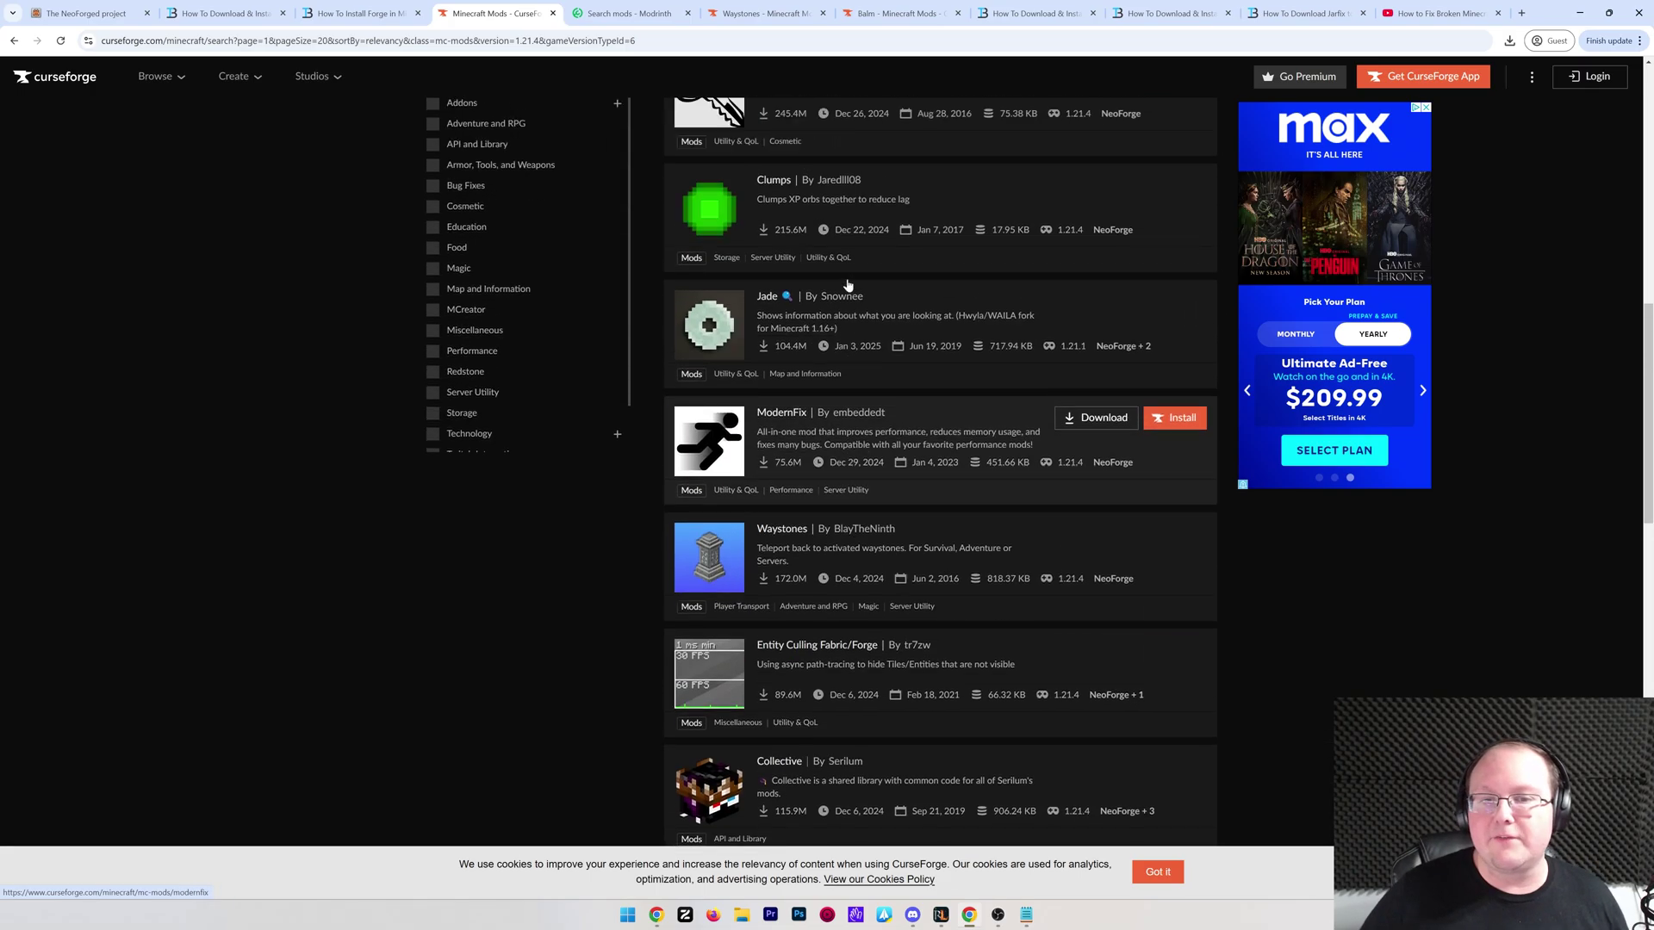
{"action": "scroll", "coordinate": [848, 284], "scroll_direction": "up", "scroll_amount": 3}
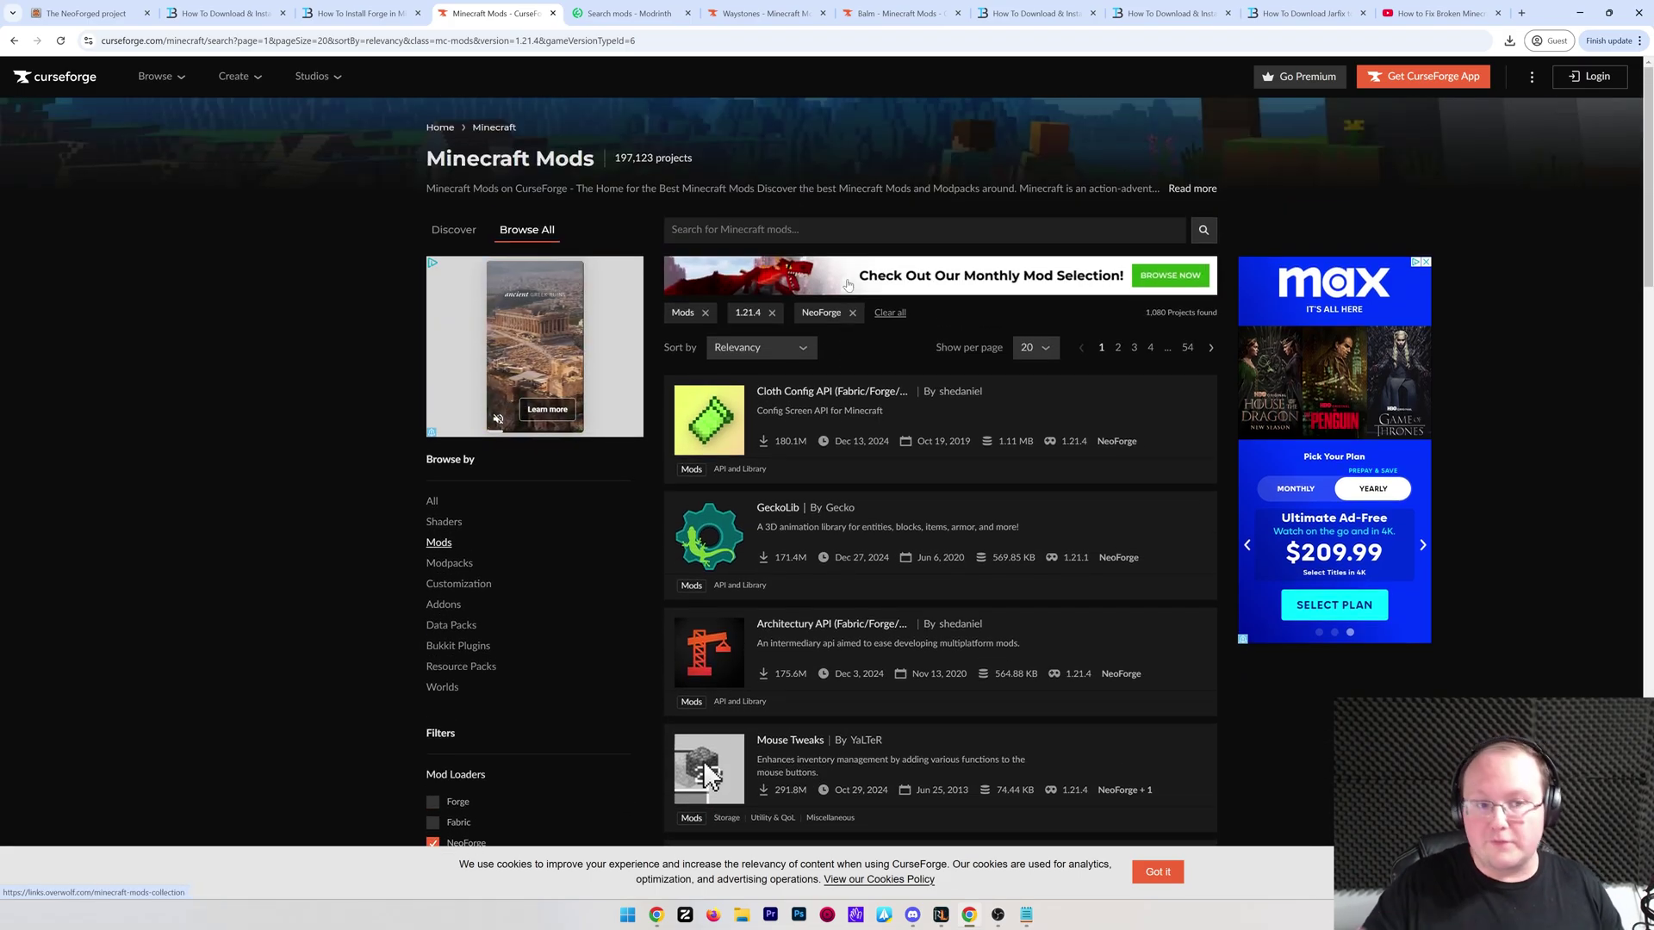
Filter the mods on Modrinth by game version 1.21.4 and the NeoForge loader, and browse the filtered list
{"action": "left_click", "coordinate": [637, 13]}
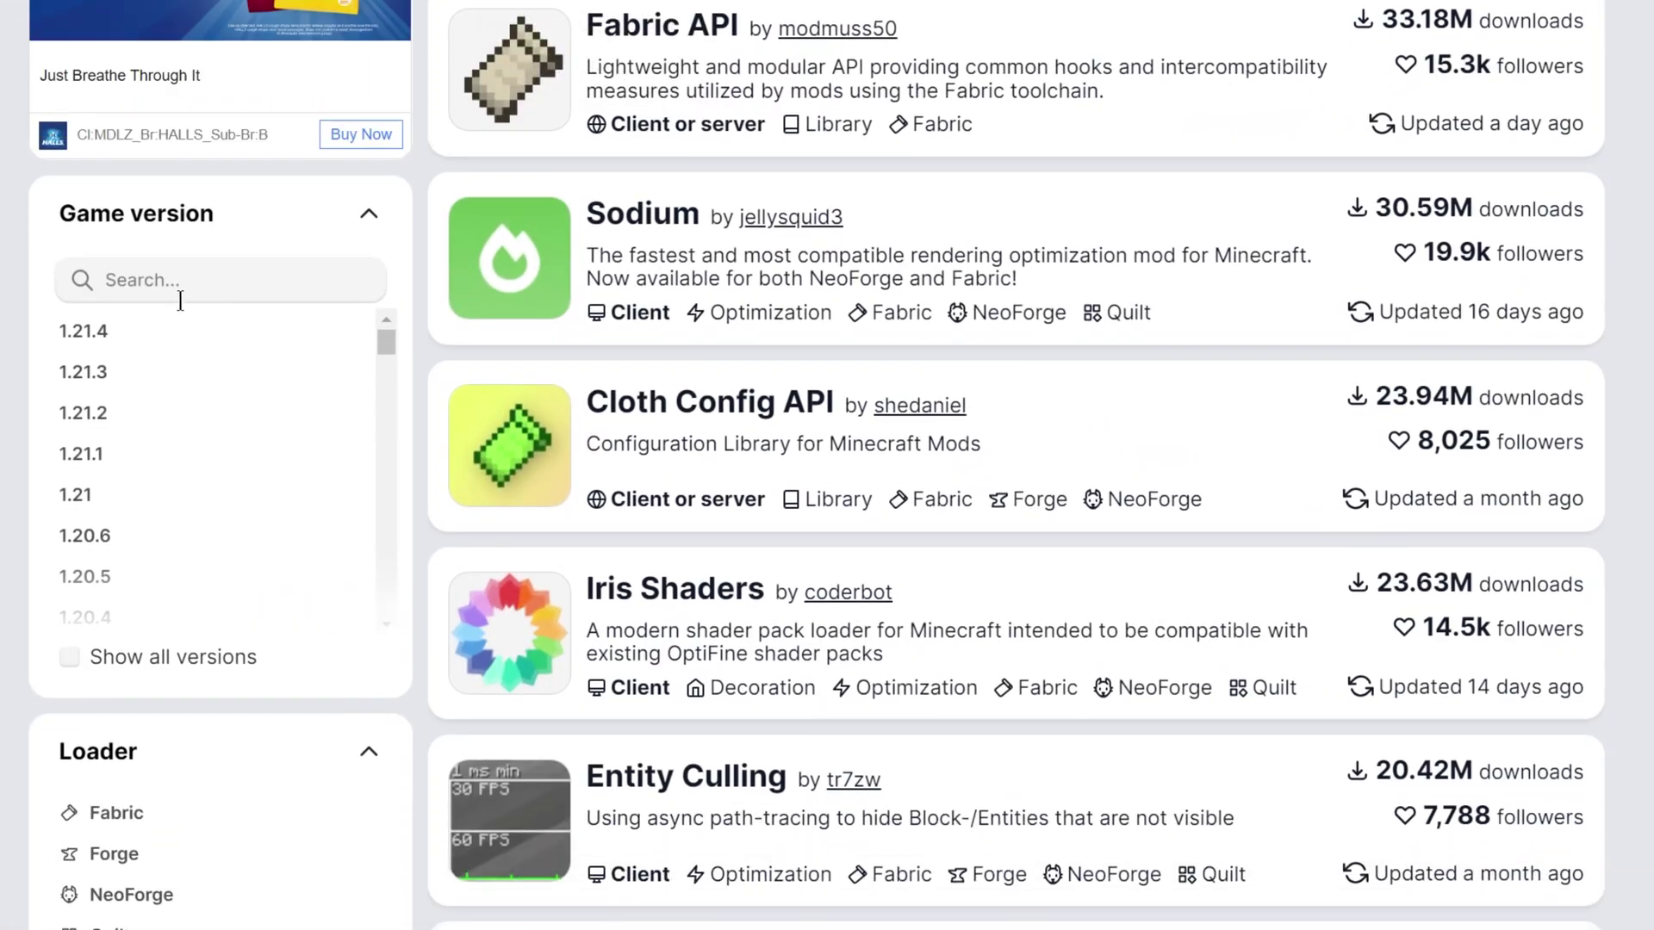
{"action": "left_click", "coordinate": [173, 330]}
{"action": "scroll", "coordinate": [172, 344], "scroll_direction": "down", "scroll_amount": 6}
{"action": "left_click", "coordinate": [155, 384]}
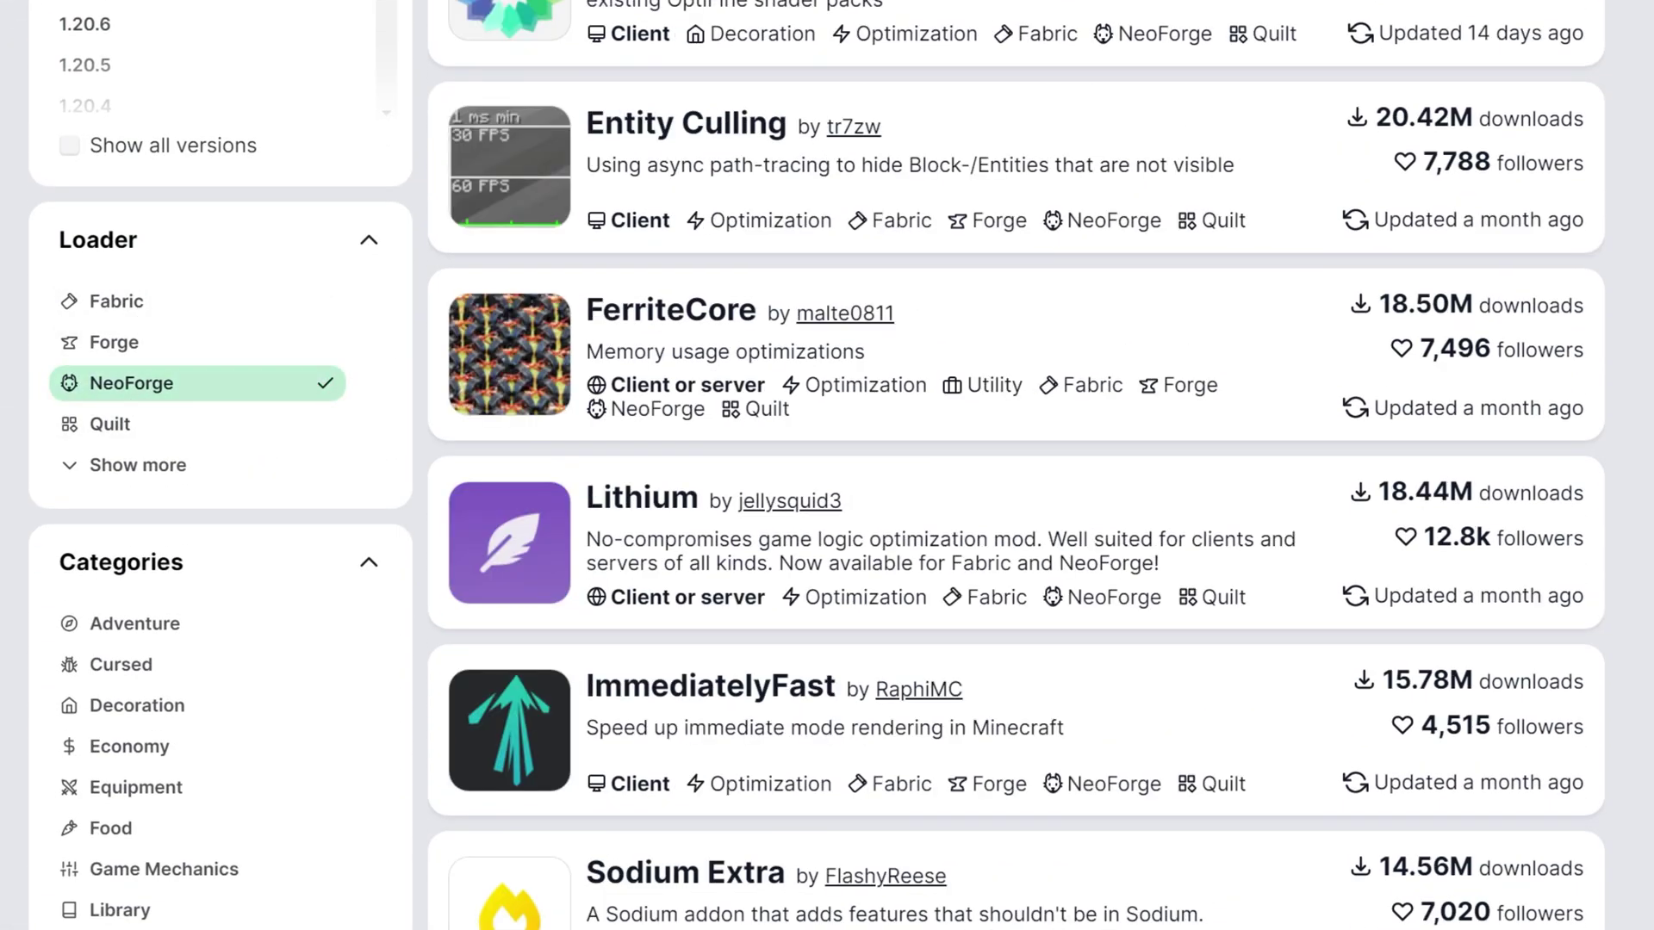
{"action": "scroll", "coordinate": [968, 422], "scroll_direction": "down", "scroll_amount": 6}
{"action": "scroll", "coordinate": [969, 422], "scroll_direction": "down", "scroll_amount": 5}
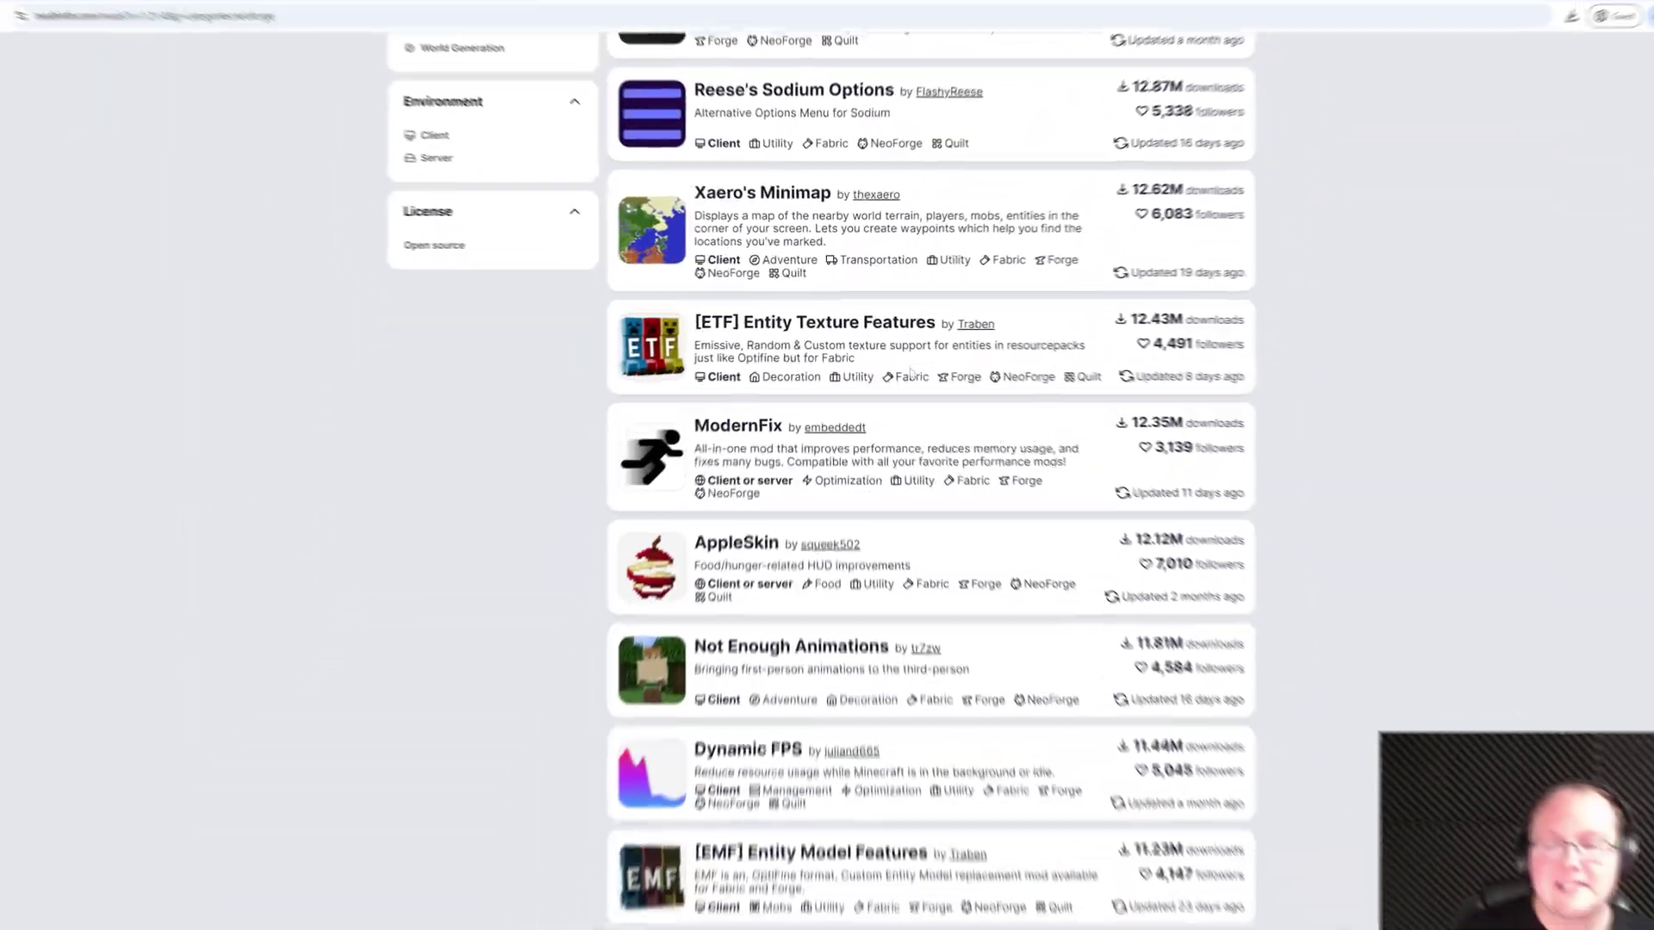
{"action": "scroll", "coordinate": [904, 365], "scroll_direction": "up", "scroll_amount": 15}
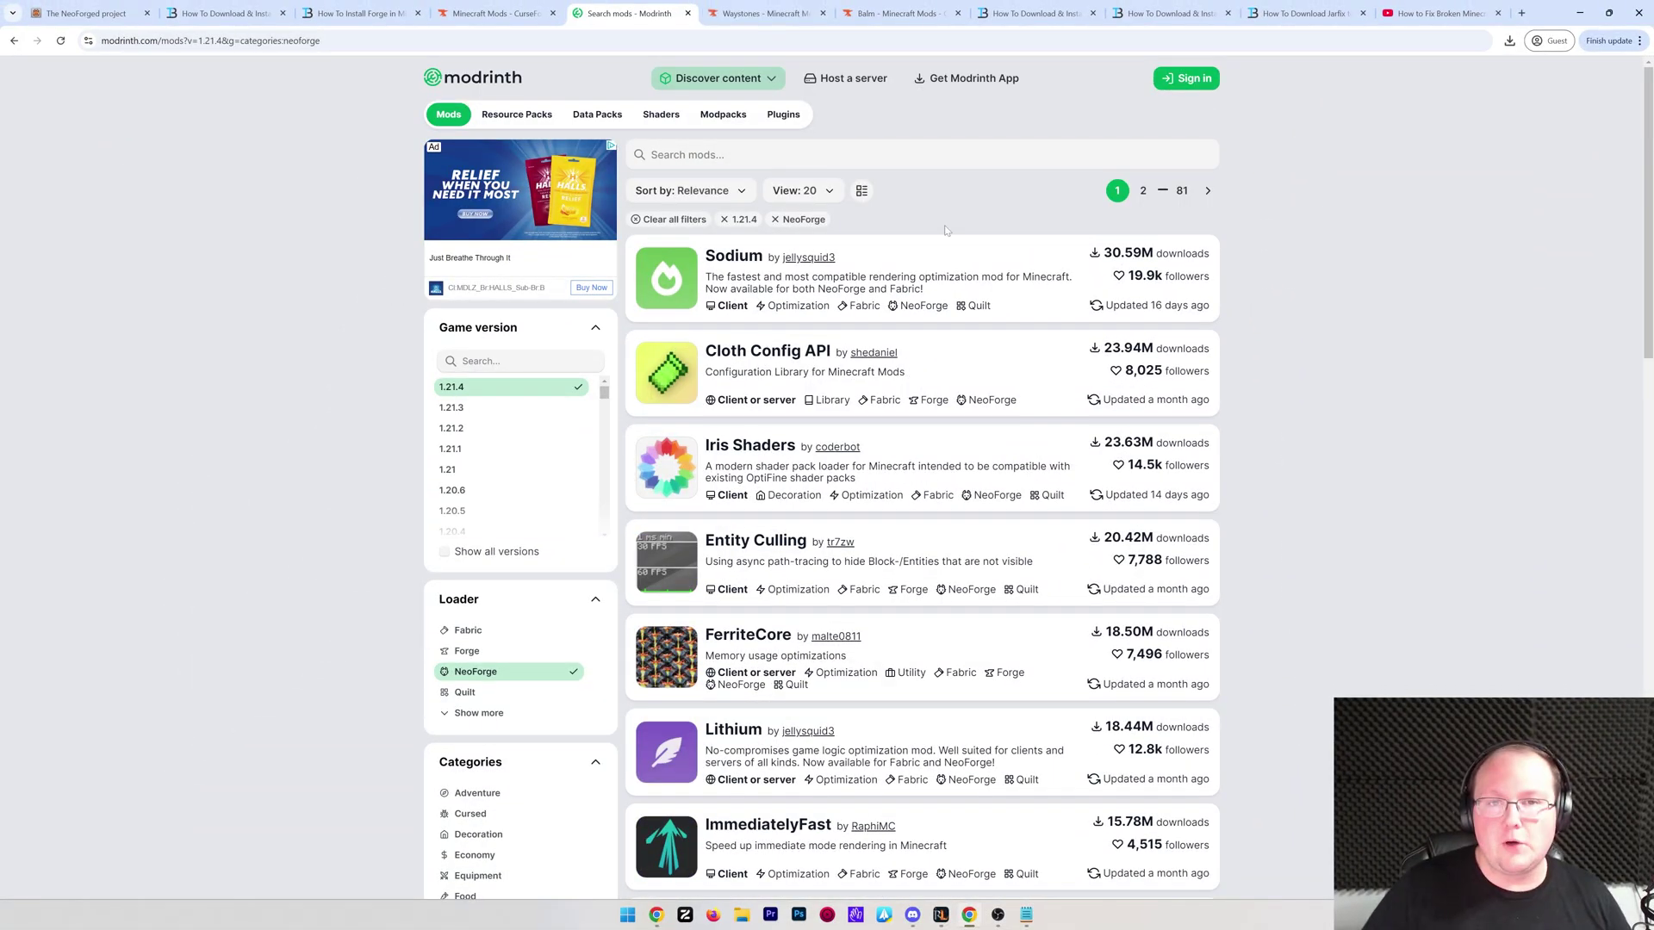
Go to the Waystones mod page on CurseForge and read its description, including the required mod
{"action": "left_click", "coordinate": [763, 14]}
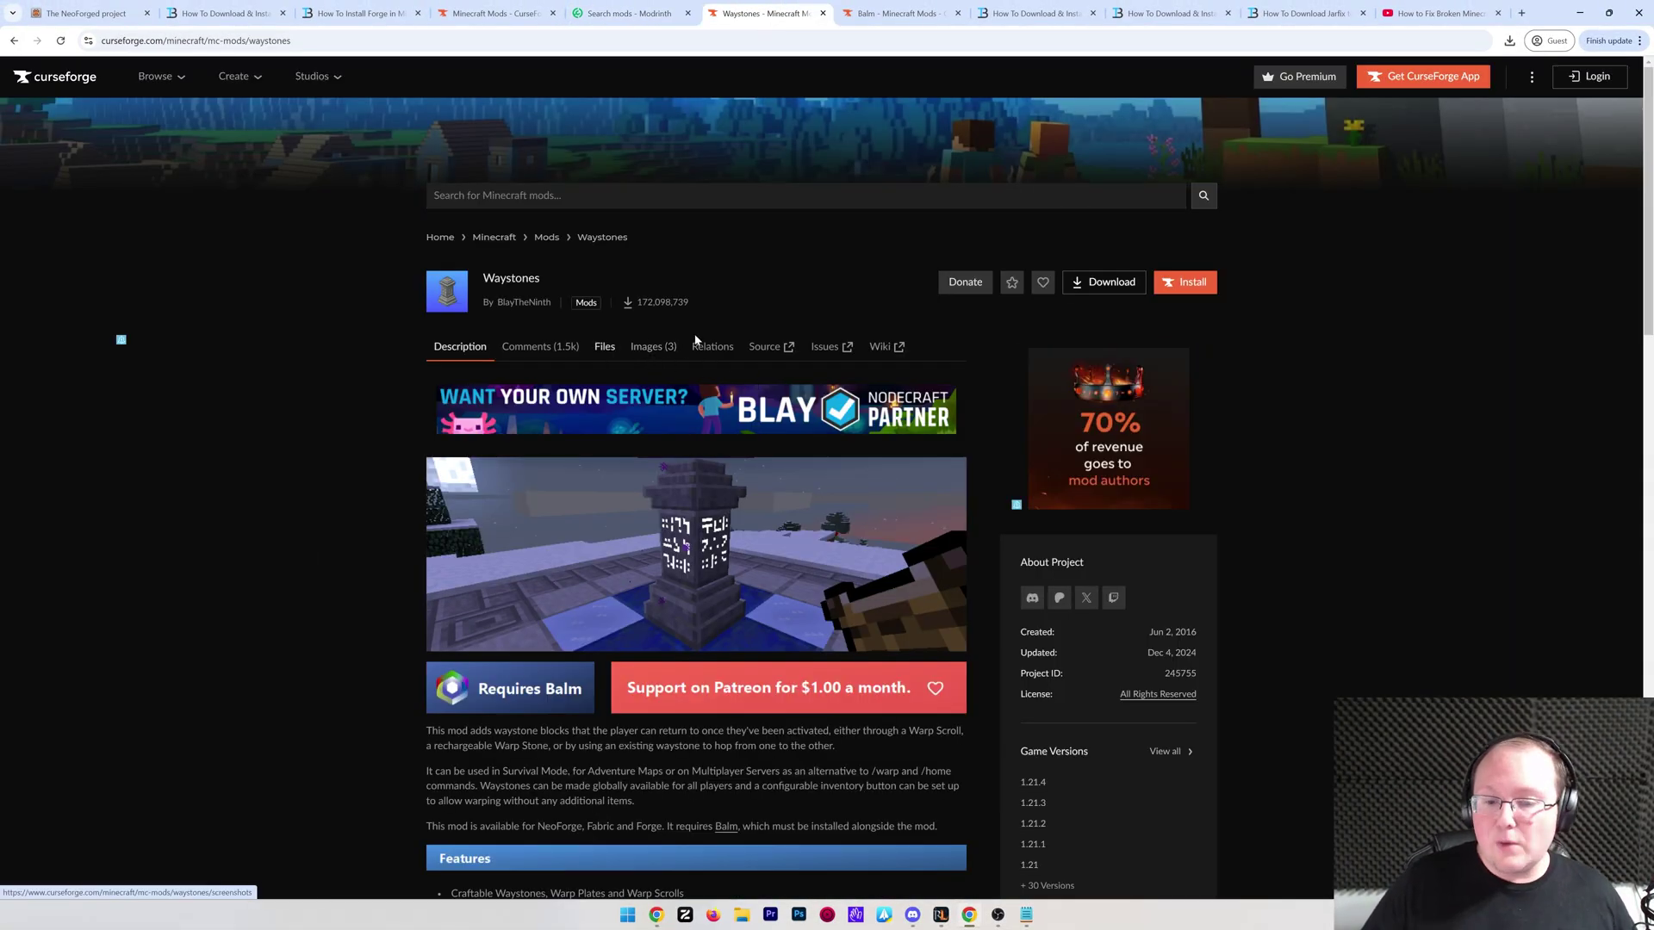
{"action": "scroll", "coordinate": [803, 293], "scroll_direction": "down", "scroll_amount": 5}
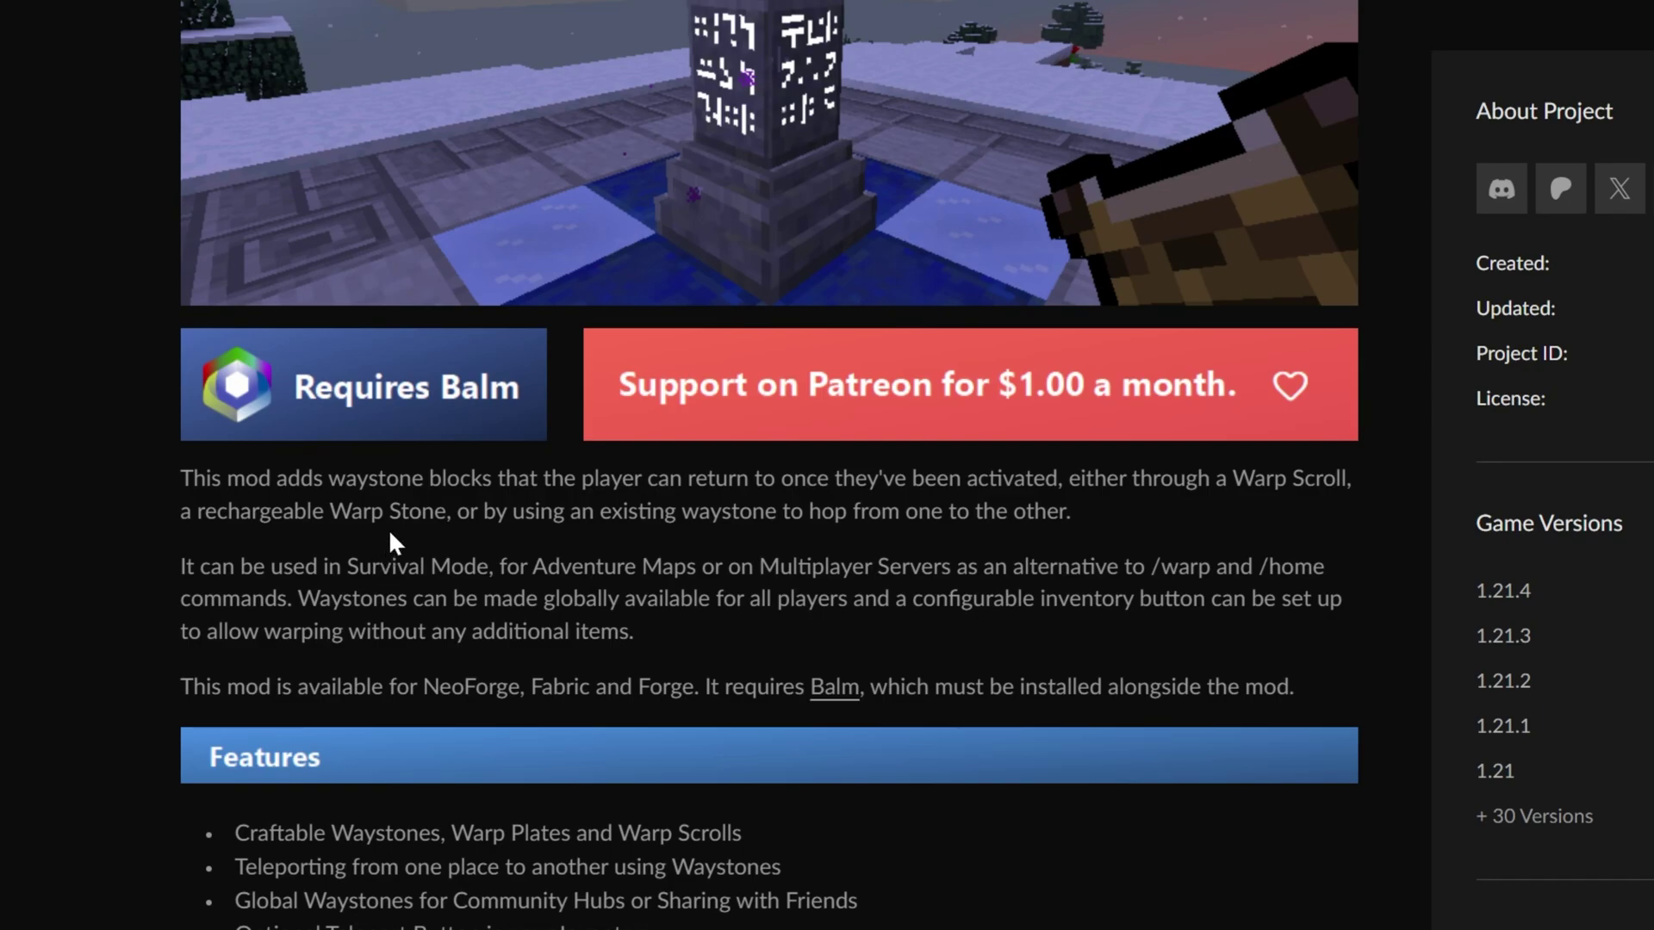
{"action": "scroll", "coordinate": [580, 398], "scroll_direction": "up", "scroll_amount": 8}
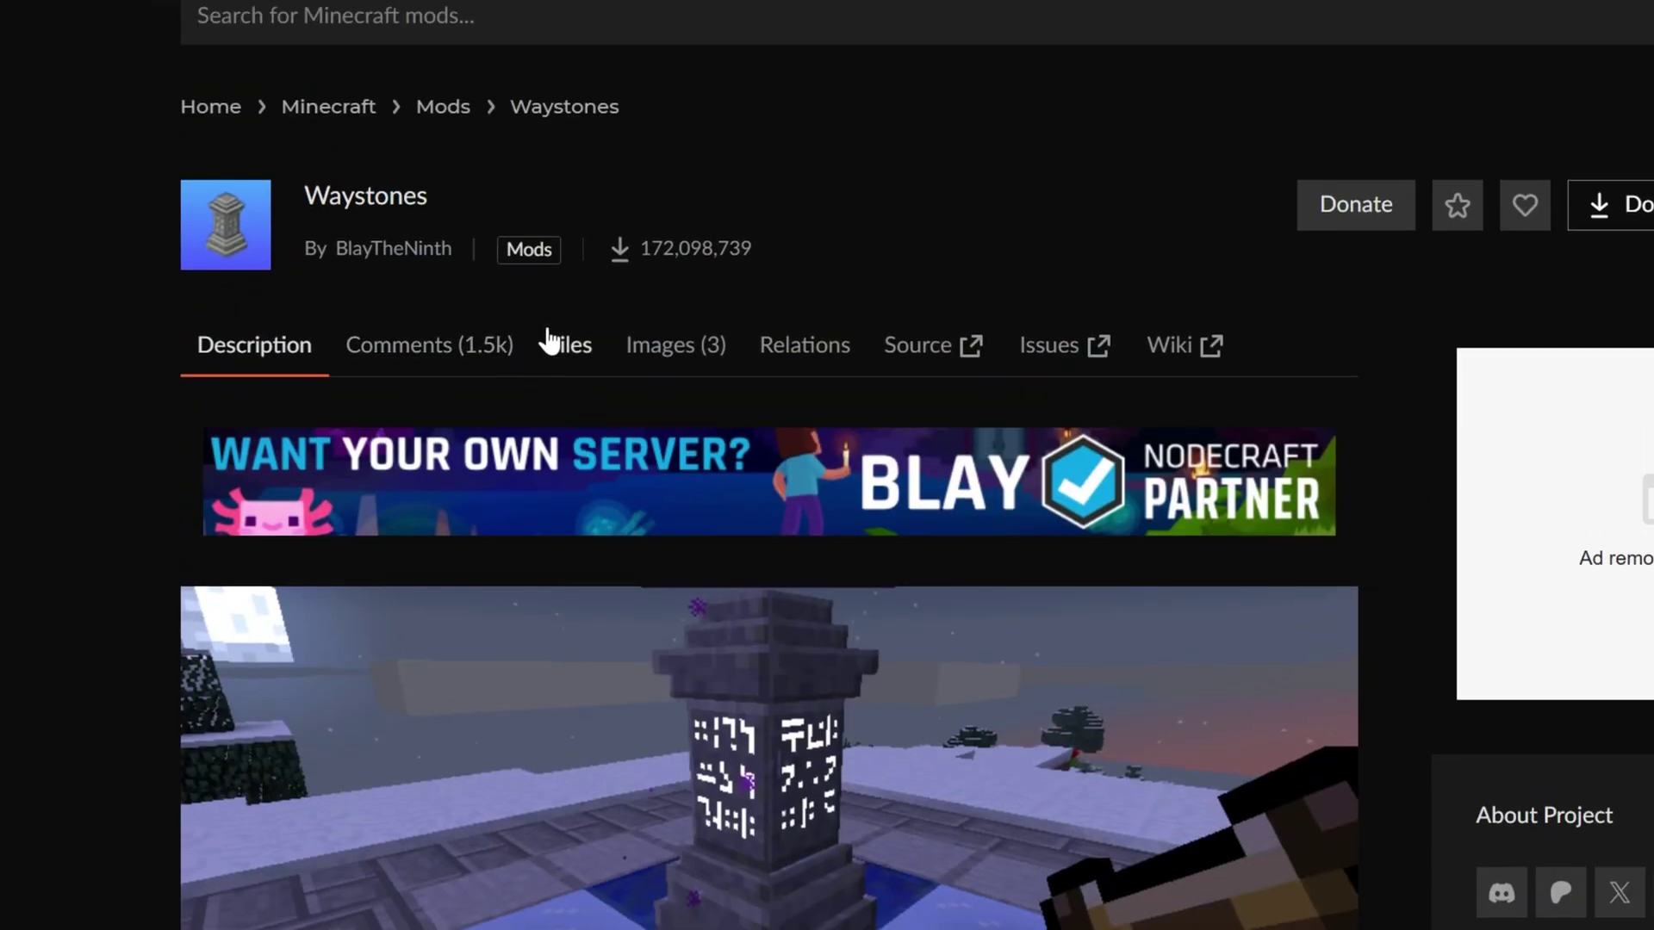
Filter the Waystones files by game version 1.21.4 and the NeoForge mod loader
{"action": "left_click", "coordinate": [547, 340]}
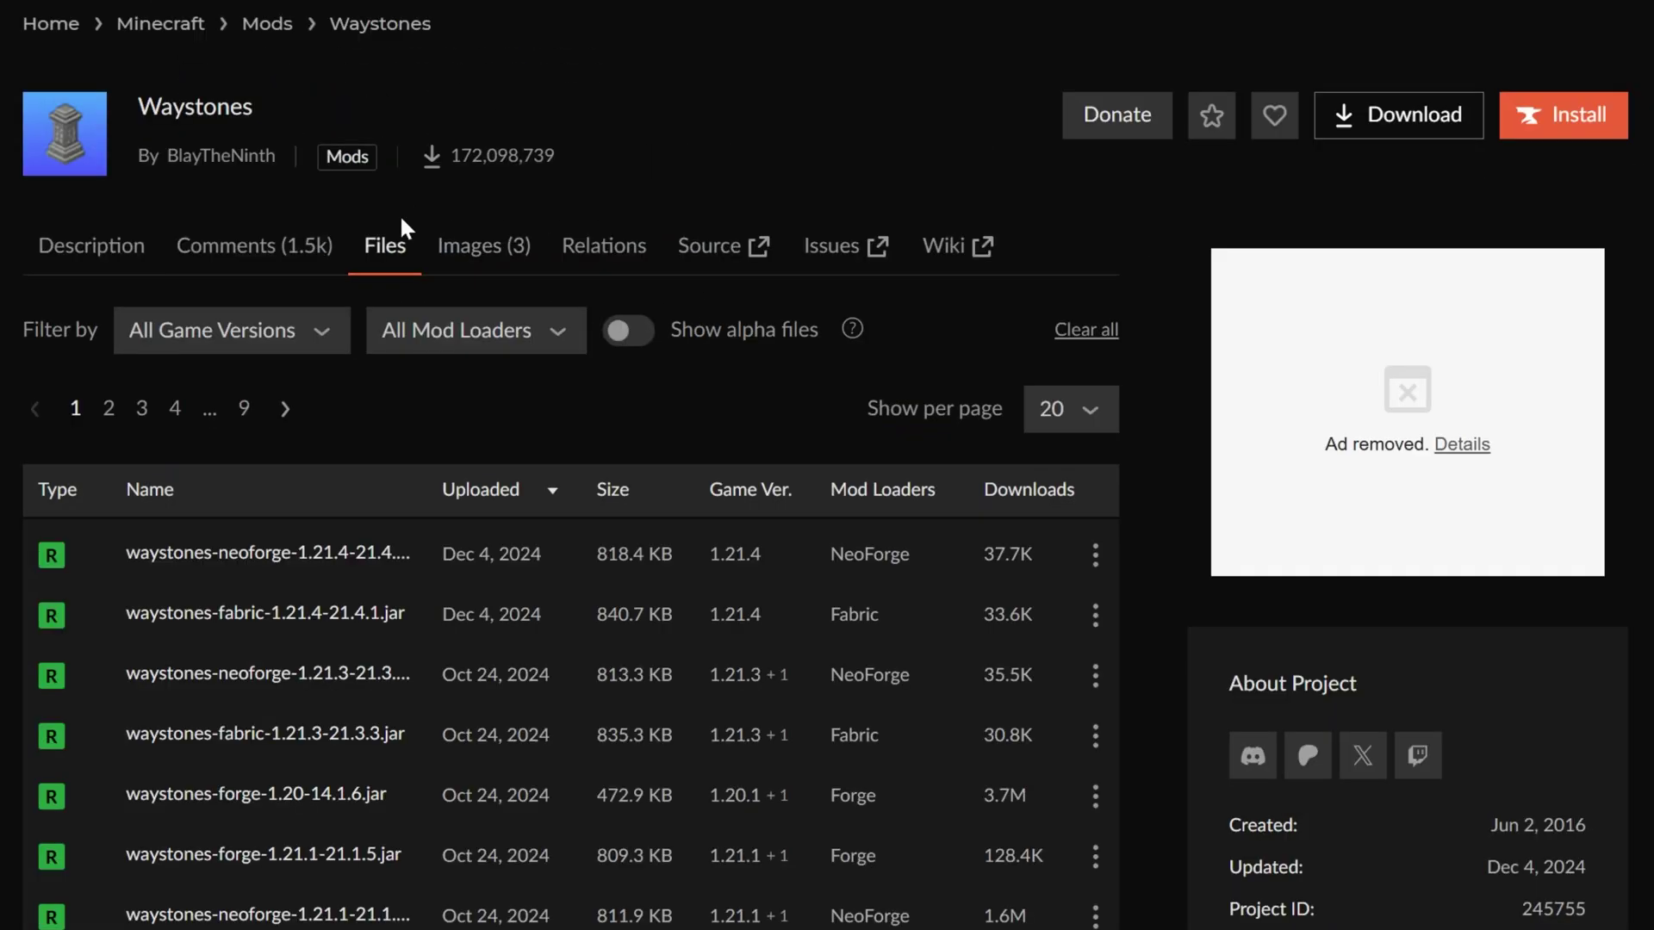
{"action": "left_click", "coordinate": [324, 328]}
{"action": "left_click", "coordinate": [235, 433]}
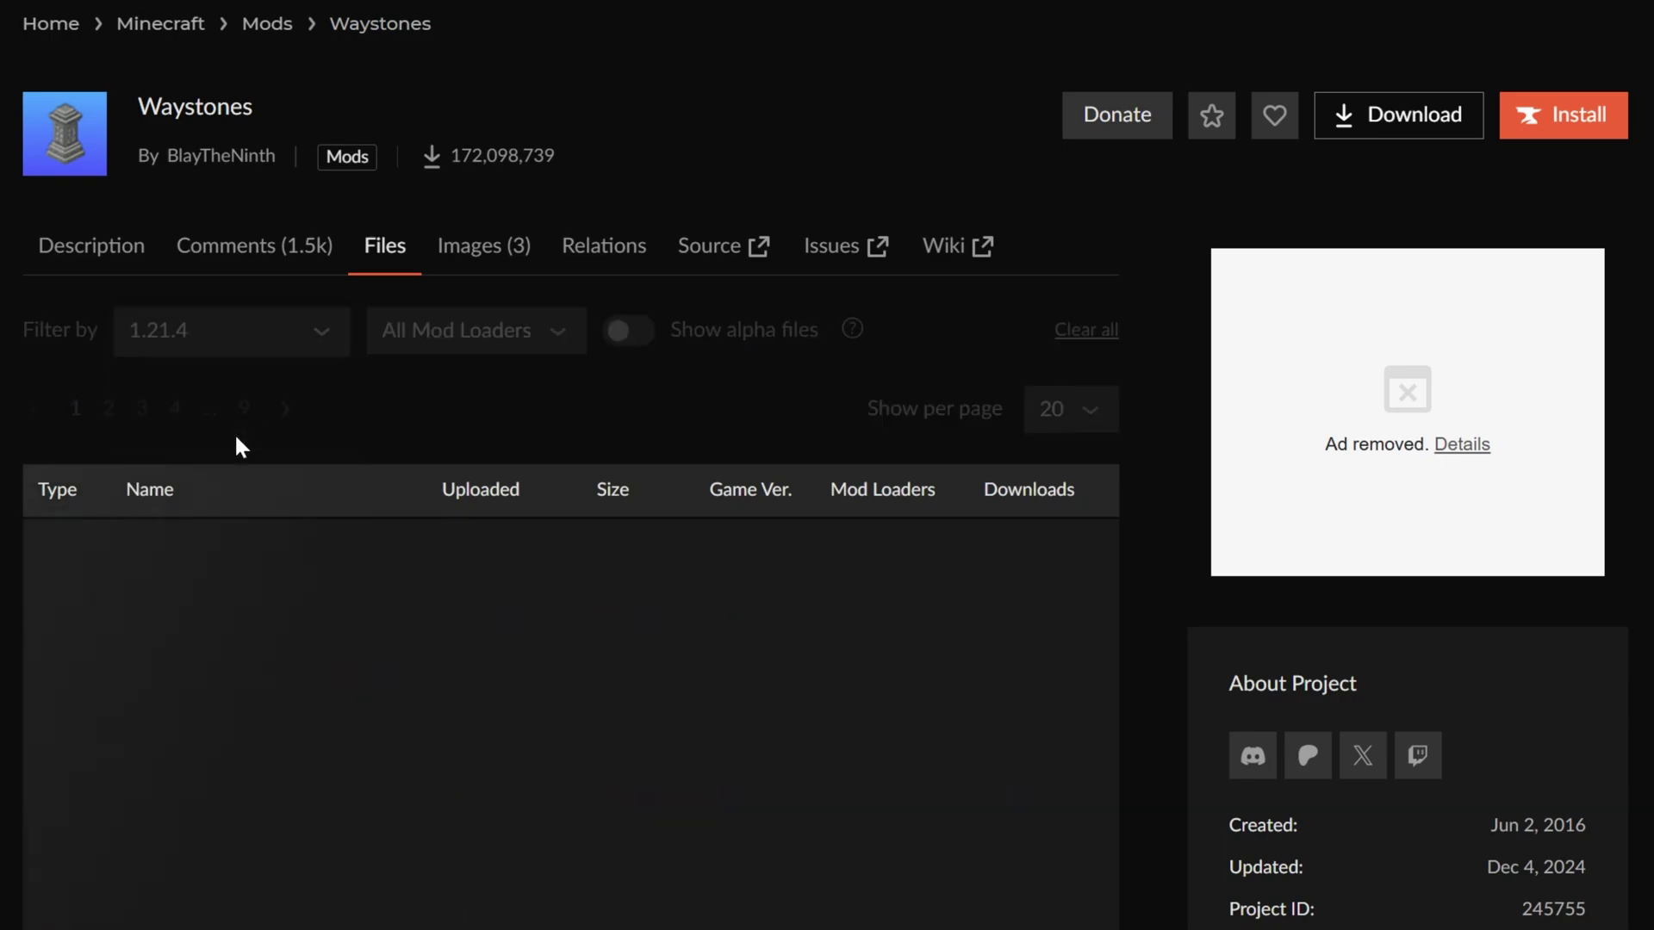
{"action": "left_click", "coordinate": [448, 343]}
{"action": "left_click", "coordinate": [476, 471]}
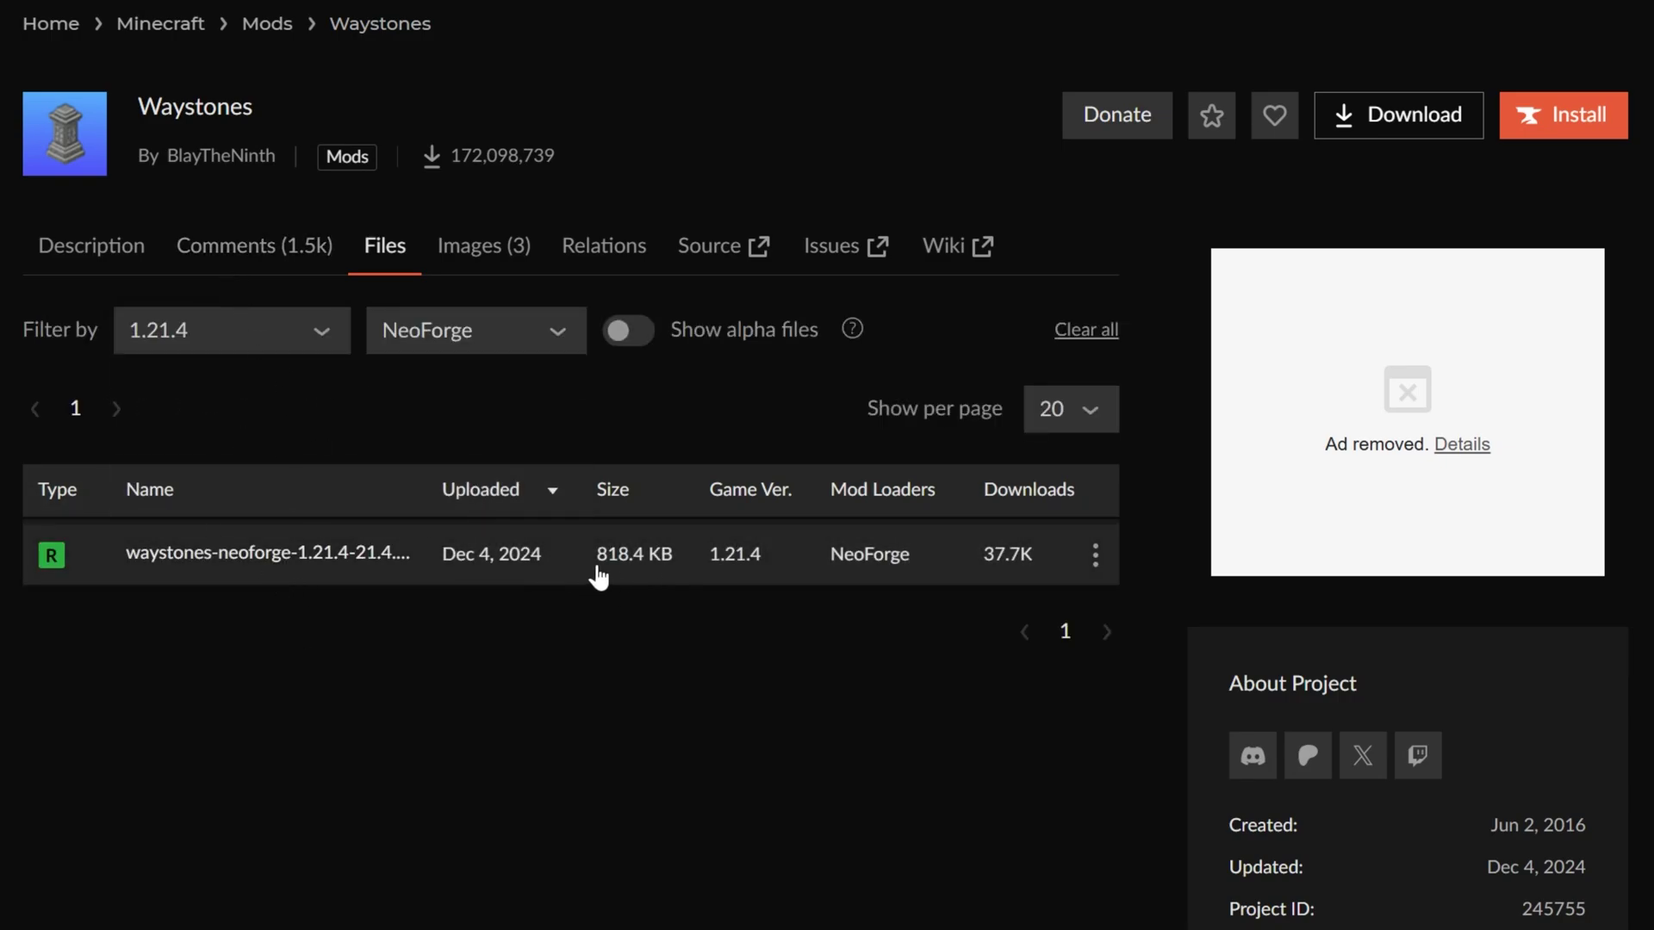
Open the details of the Waystones NeoForge 1.21.4 file and check its related projects for required dependencies
{"action": "left_click", "coordinate": [497, 564]}
{"action": "scroll", "coordinate": [523, 746], "scroll_direction": "down", "scroll_amount": 4}
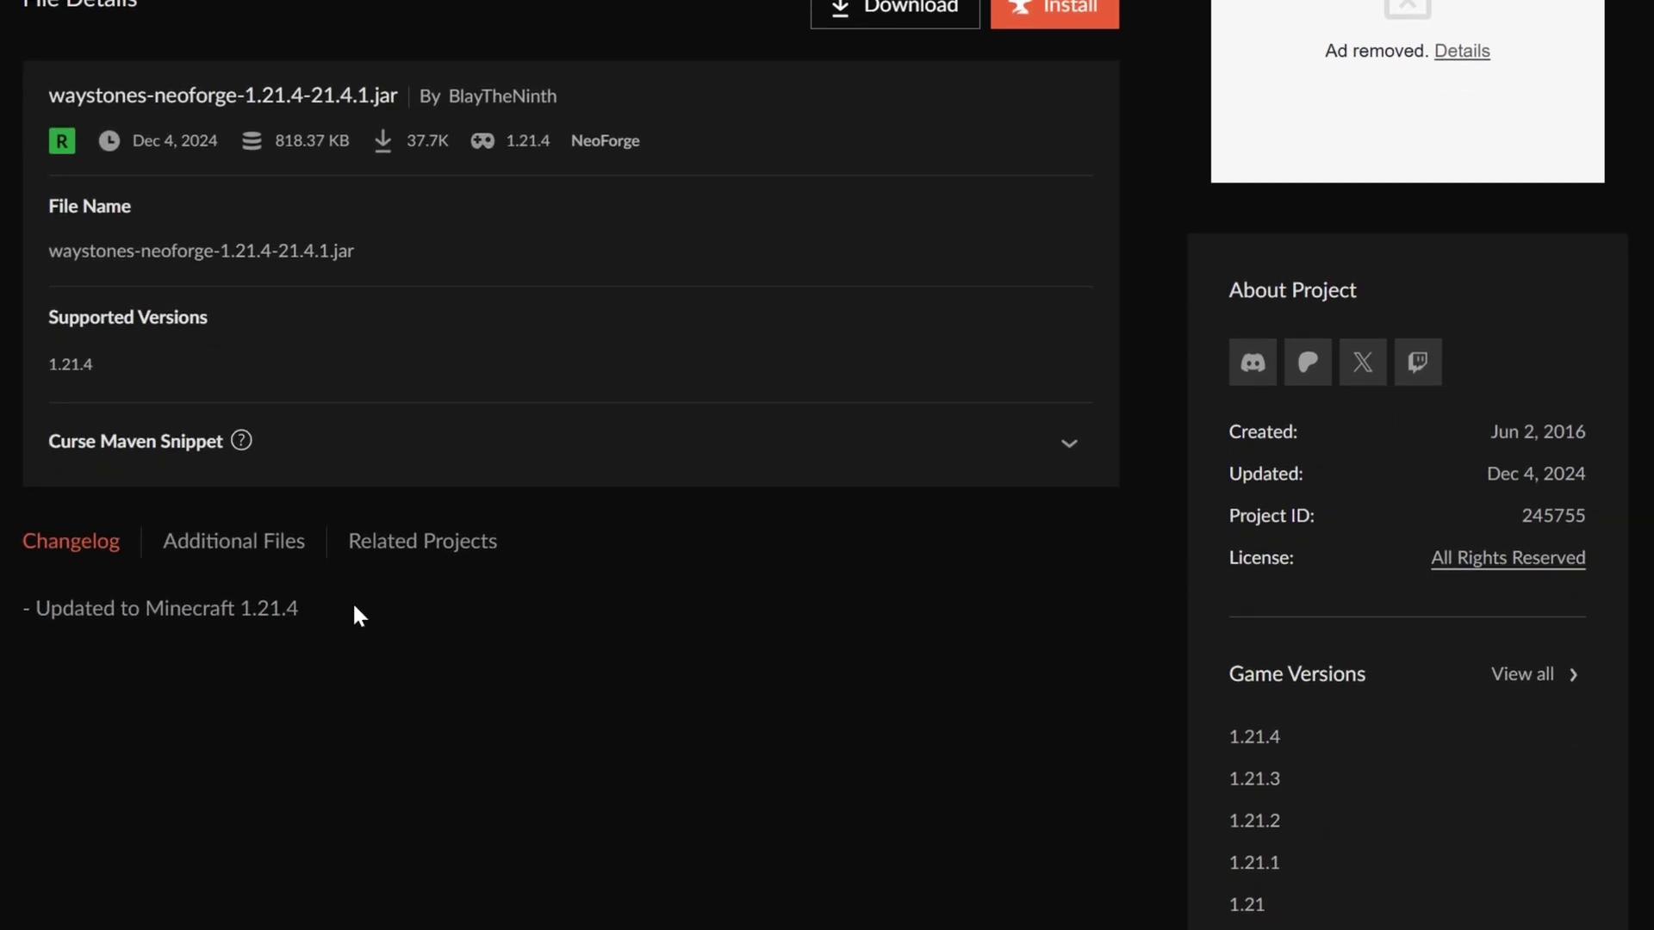
{"action": "left_click", "coordinate": [390, 551]}
{"action": "scroll", "coordinate": [469, 583], "scroll_direction": "down", "scroll_amount": 3}
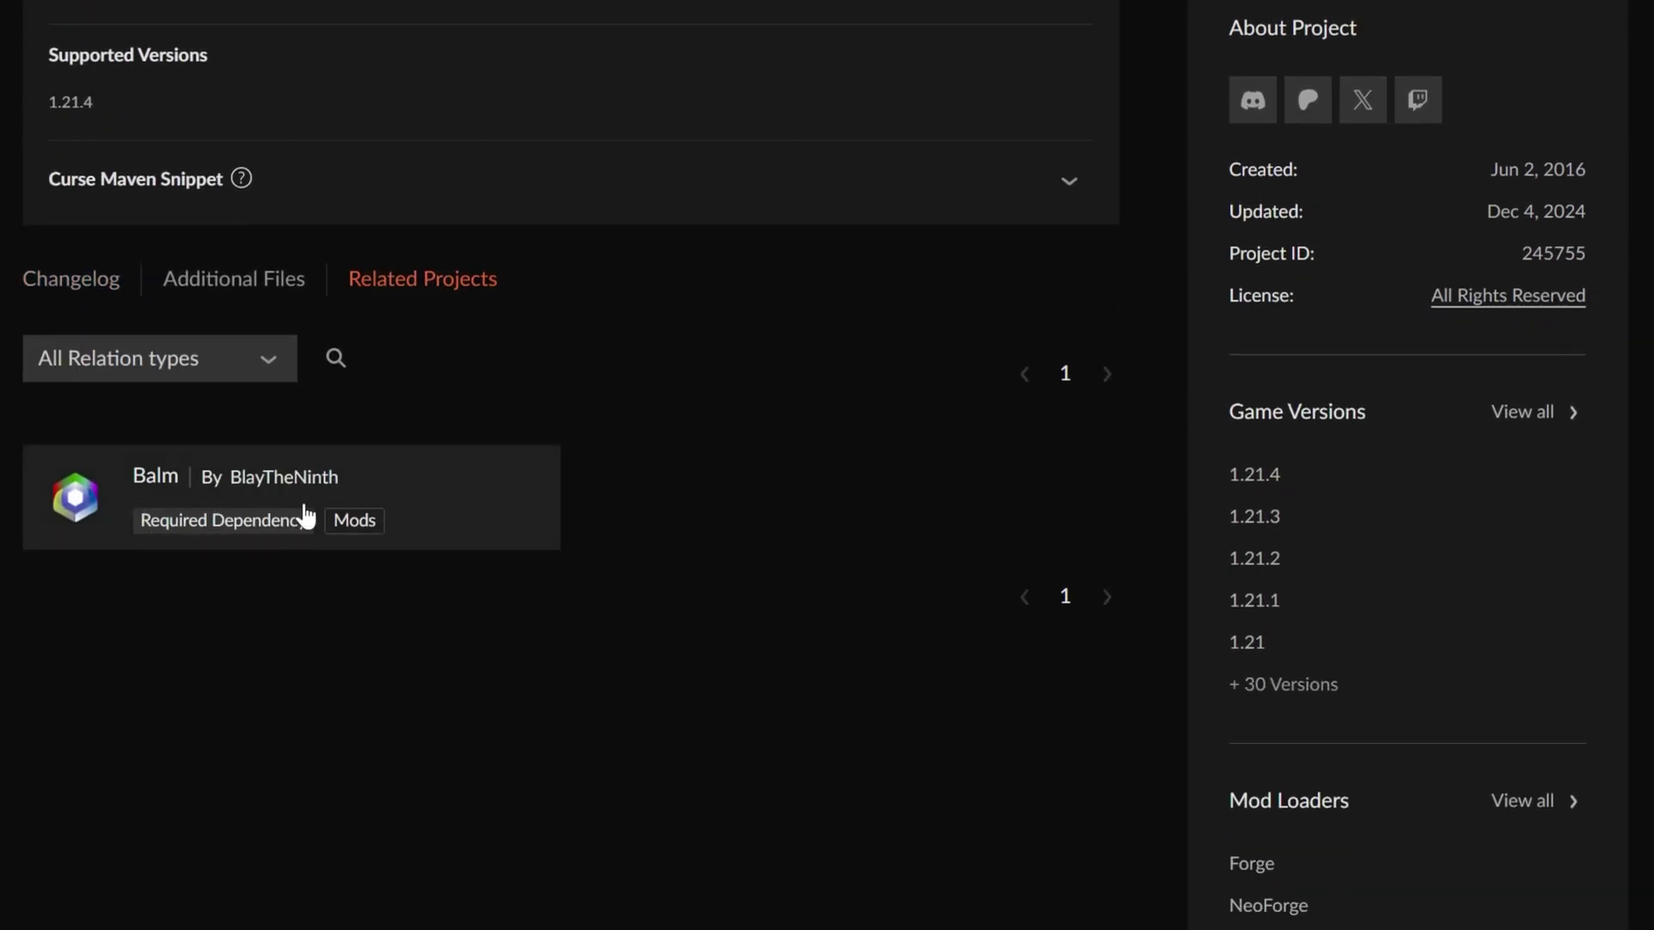
{"action": "scroll", "coordinate": [560, 576], "scroll_direction": "up", "scroll_amount": 2}
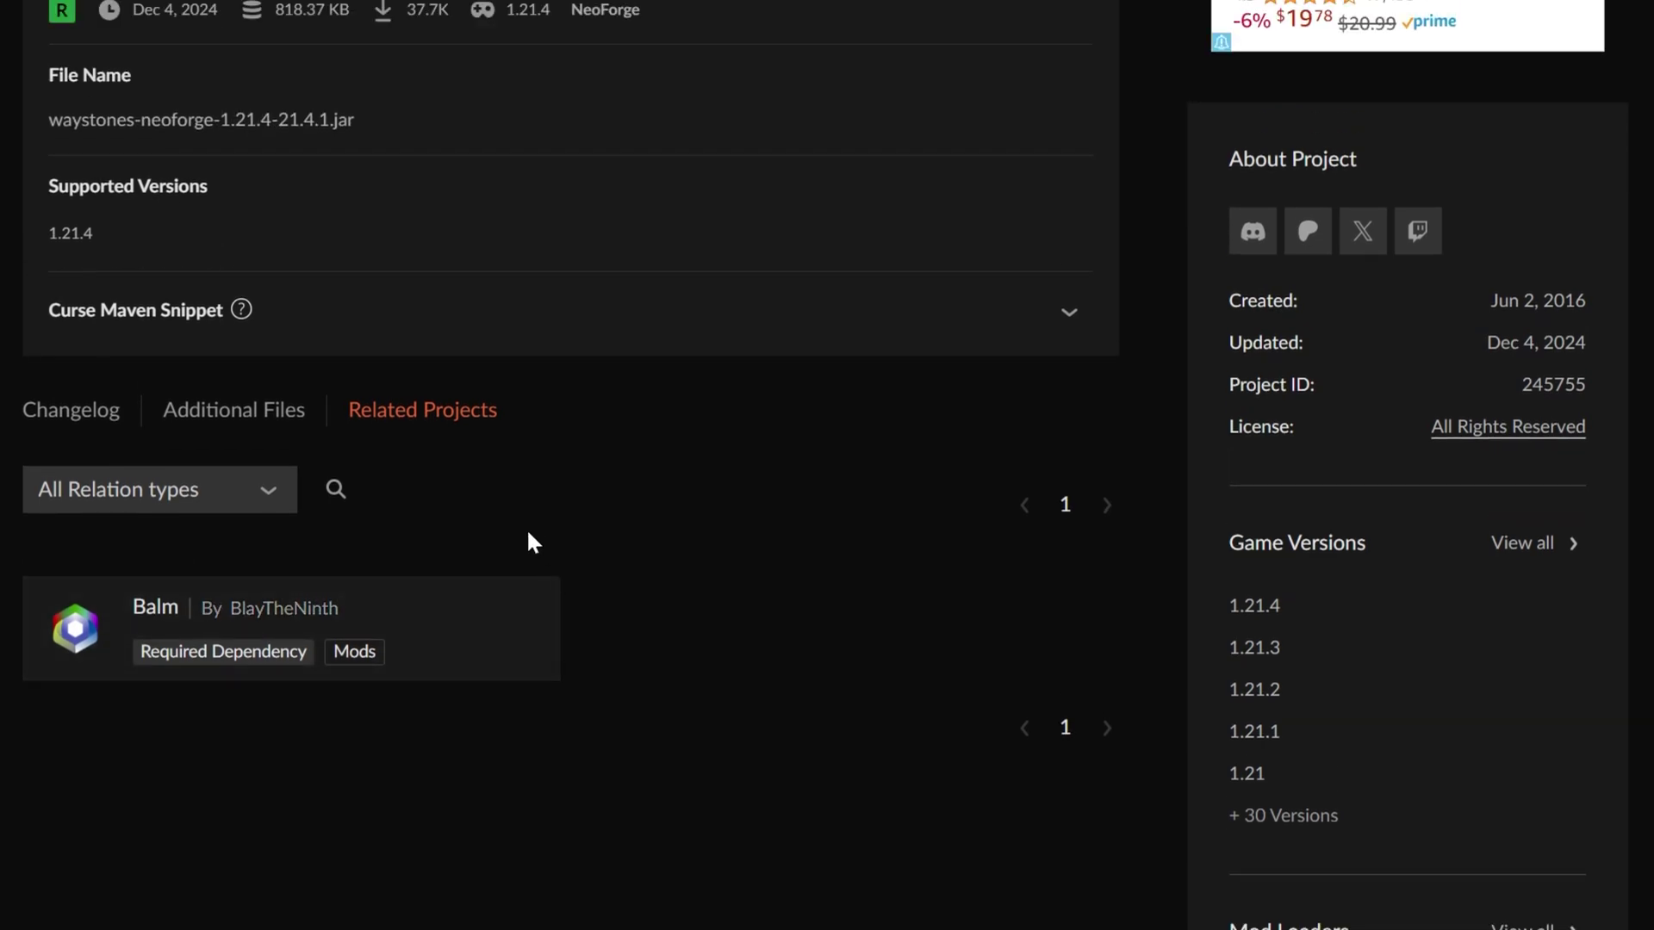
Download waystones-neoforge-1.21.4-21.4.1.jar and save it to the Downloads folder
{"action": "scroll", "coordinate": [528, 539], "scroll_direction": "up", "scroll_amount": 4}
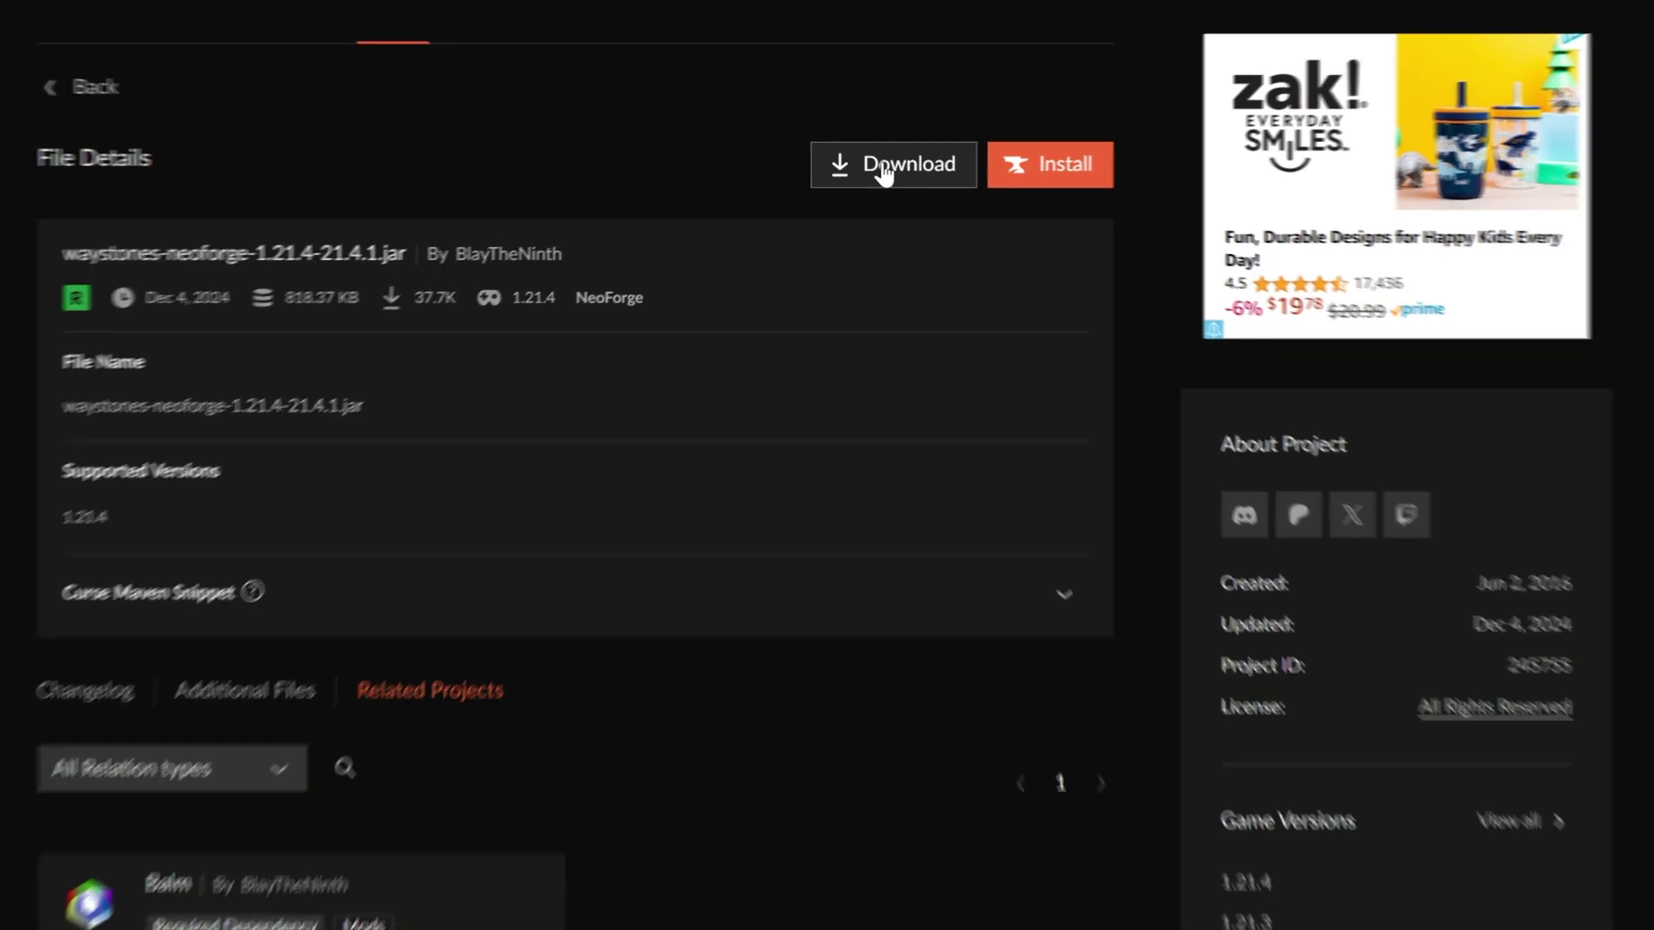
{"action": "left_click", "coordinate": [883, 172]}
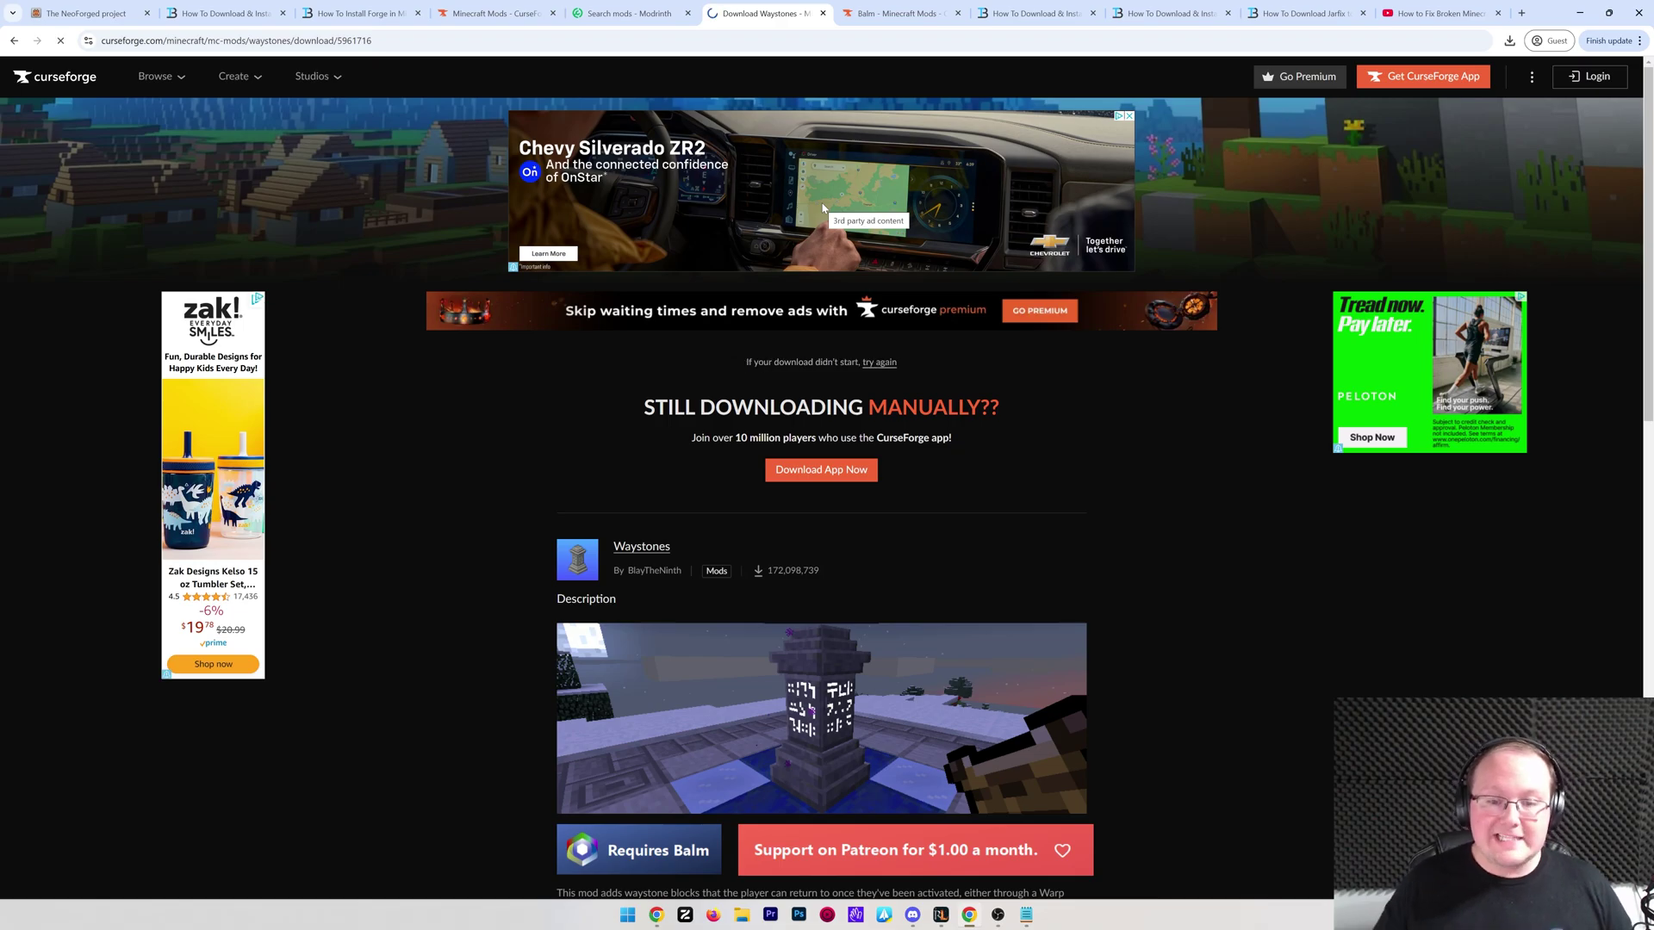
{"action": "left_click", "coordinate": [673, 439]}
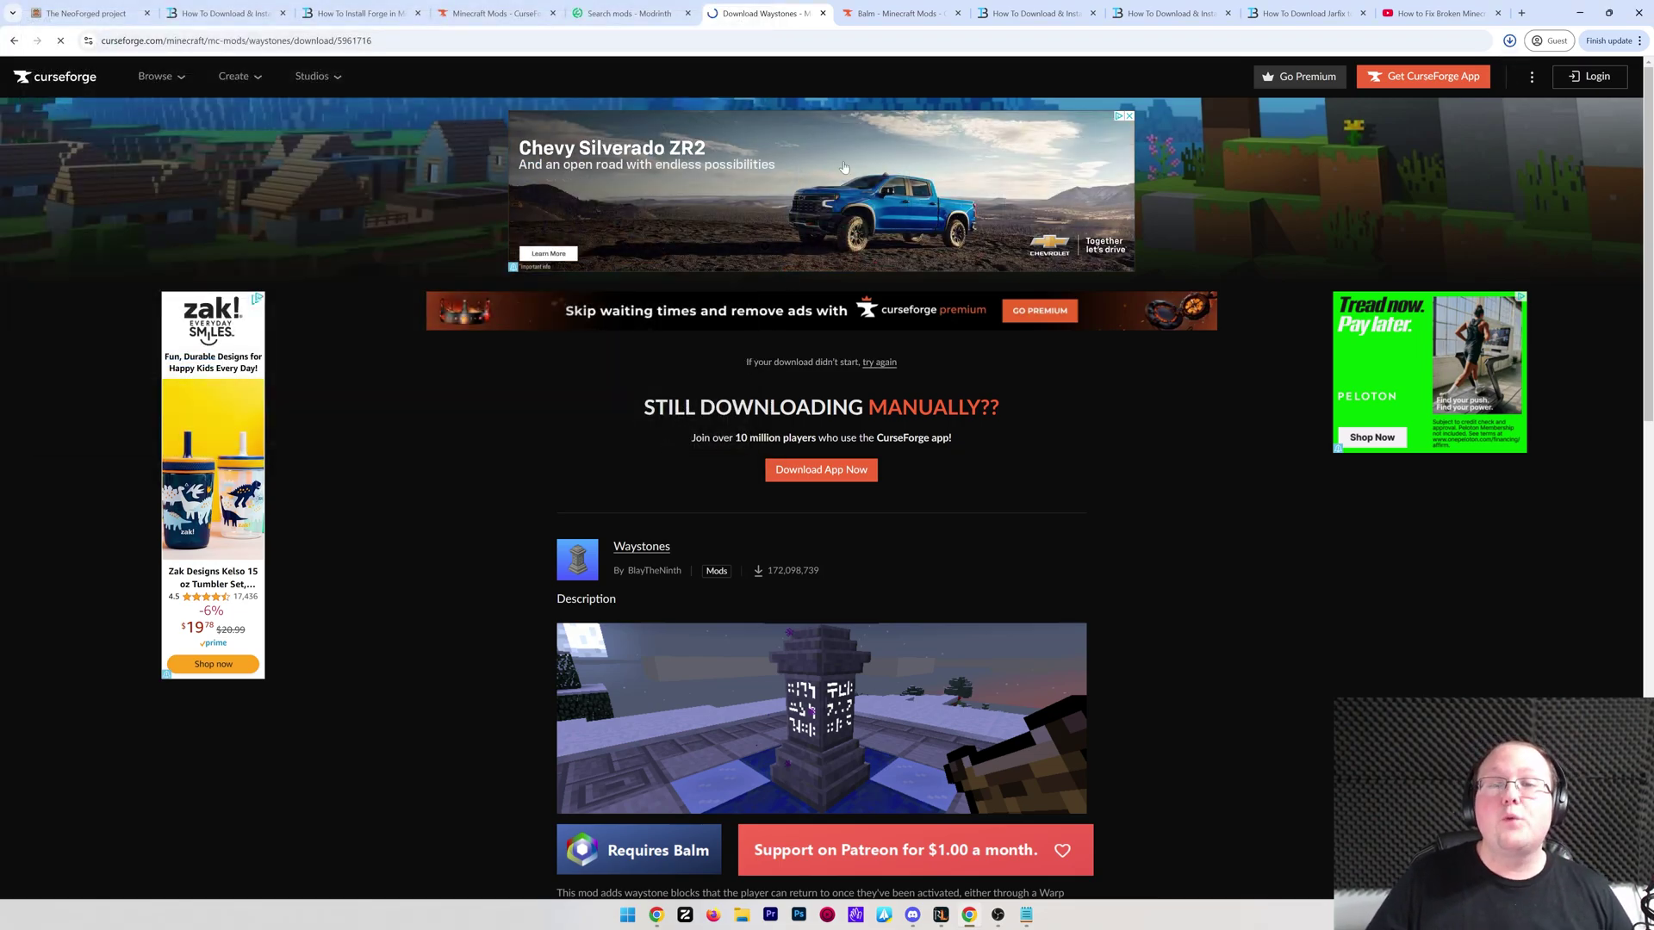
Go to the Balm mod page and filter its files by the NeoForge mod loader and game version 1.21.4
{"action": "left_click", "coordinate": [890, 14]}
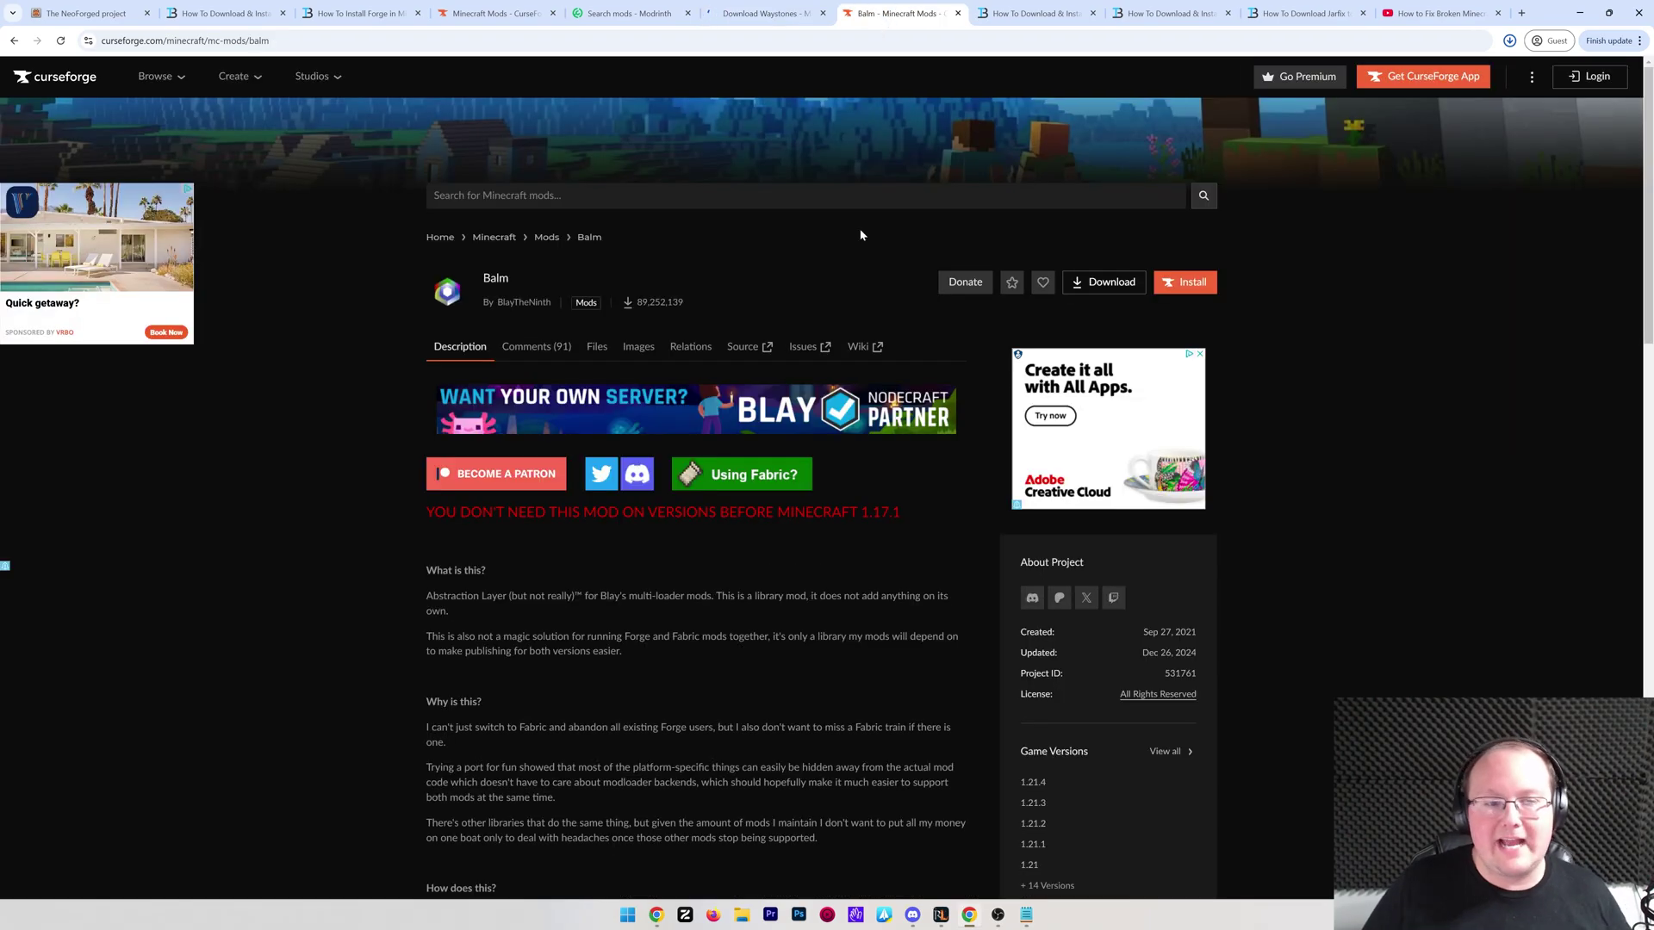
{"action": "left_click", "coordinate": [598, 347]}
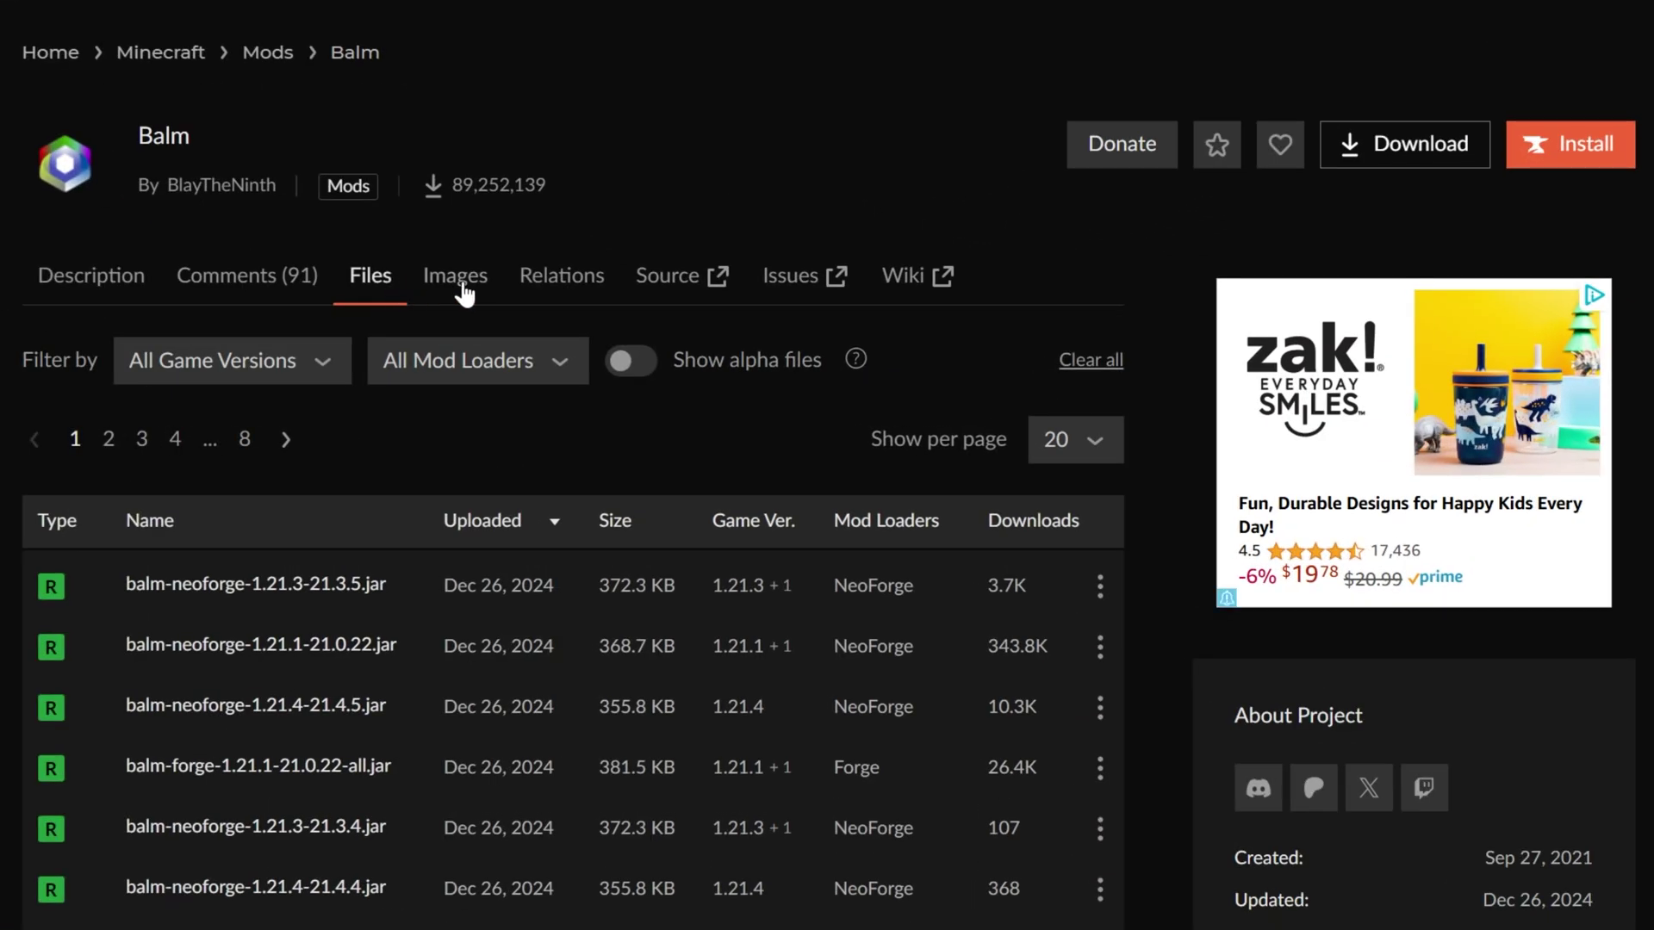
{"action": "scroll", "coordinate": [662, 360], "scroll_direction": "down", "scroll_amount": 1}
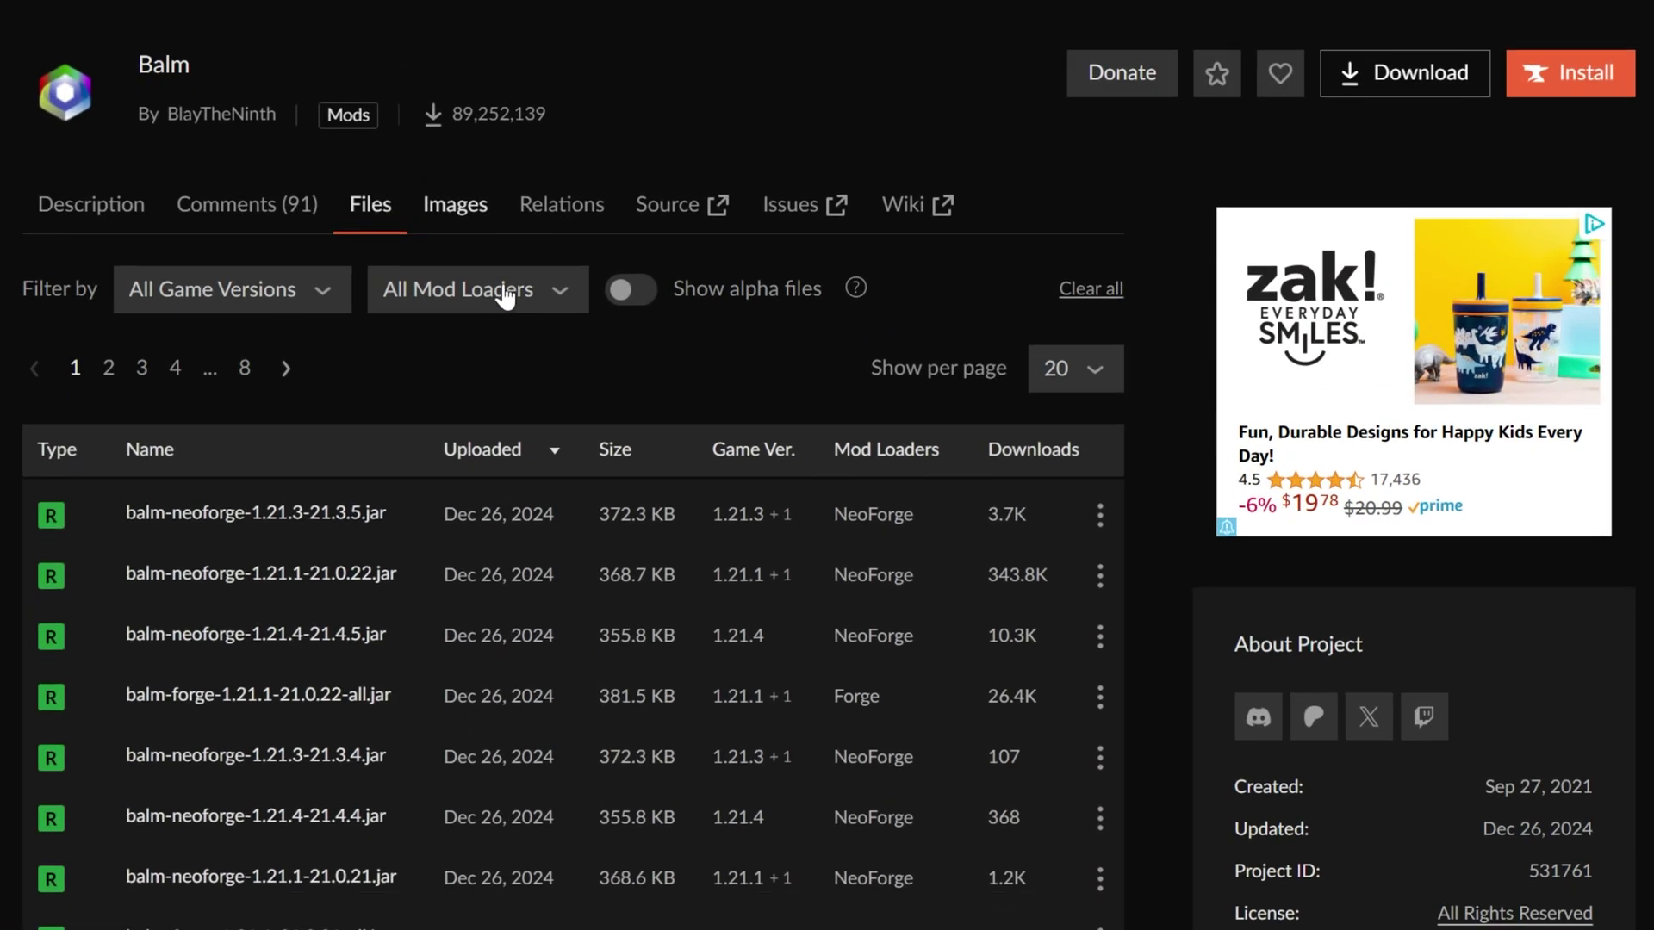
{"action": "scroll", "coordinate": [506, 297], "scroll_direction": "down", "scroll_amount": 1}
{"action": "left_click", "coordinate": [386, 229]}
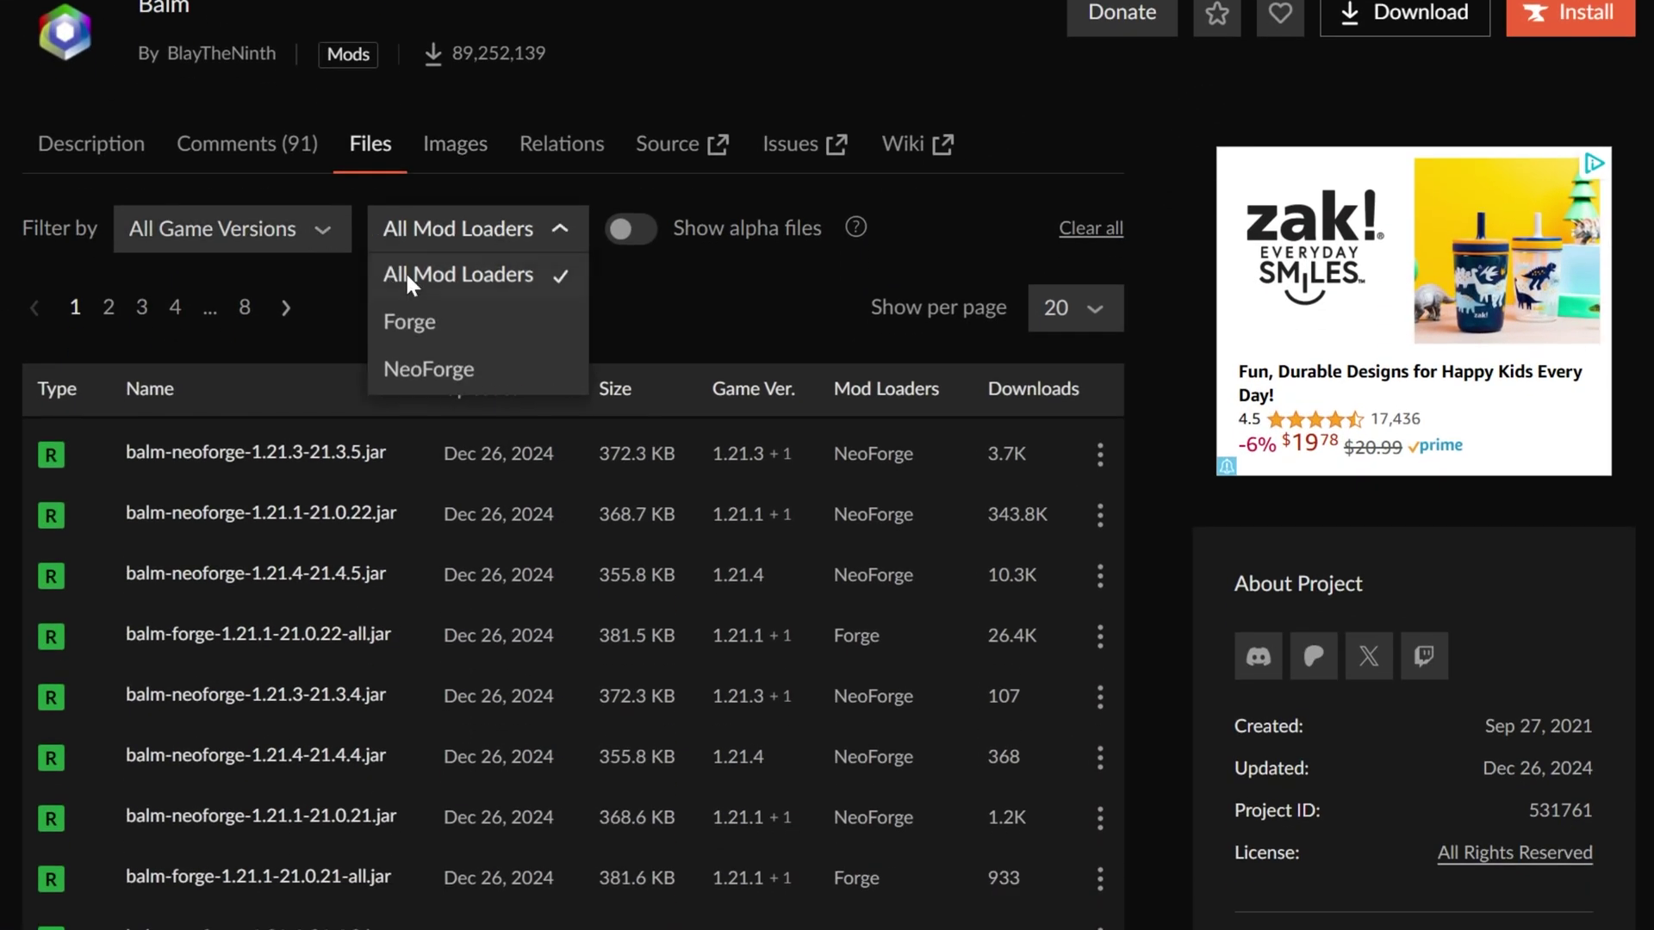
{"action": "left_click", "coordinate": [430, 362]}
{"action": "left_click", "coordinate": [303, 226]}
{"action": "left_click", "coordinate": [291, 315]}
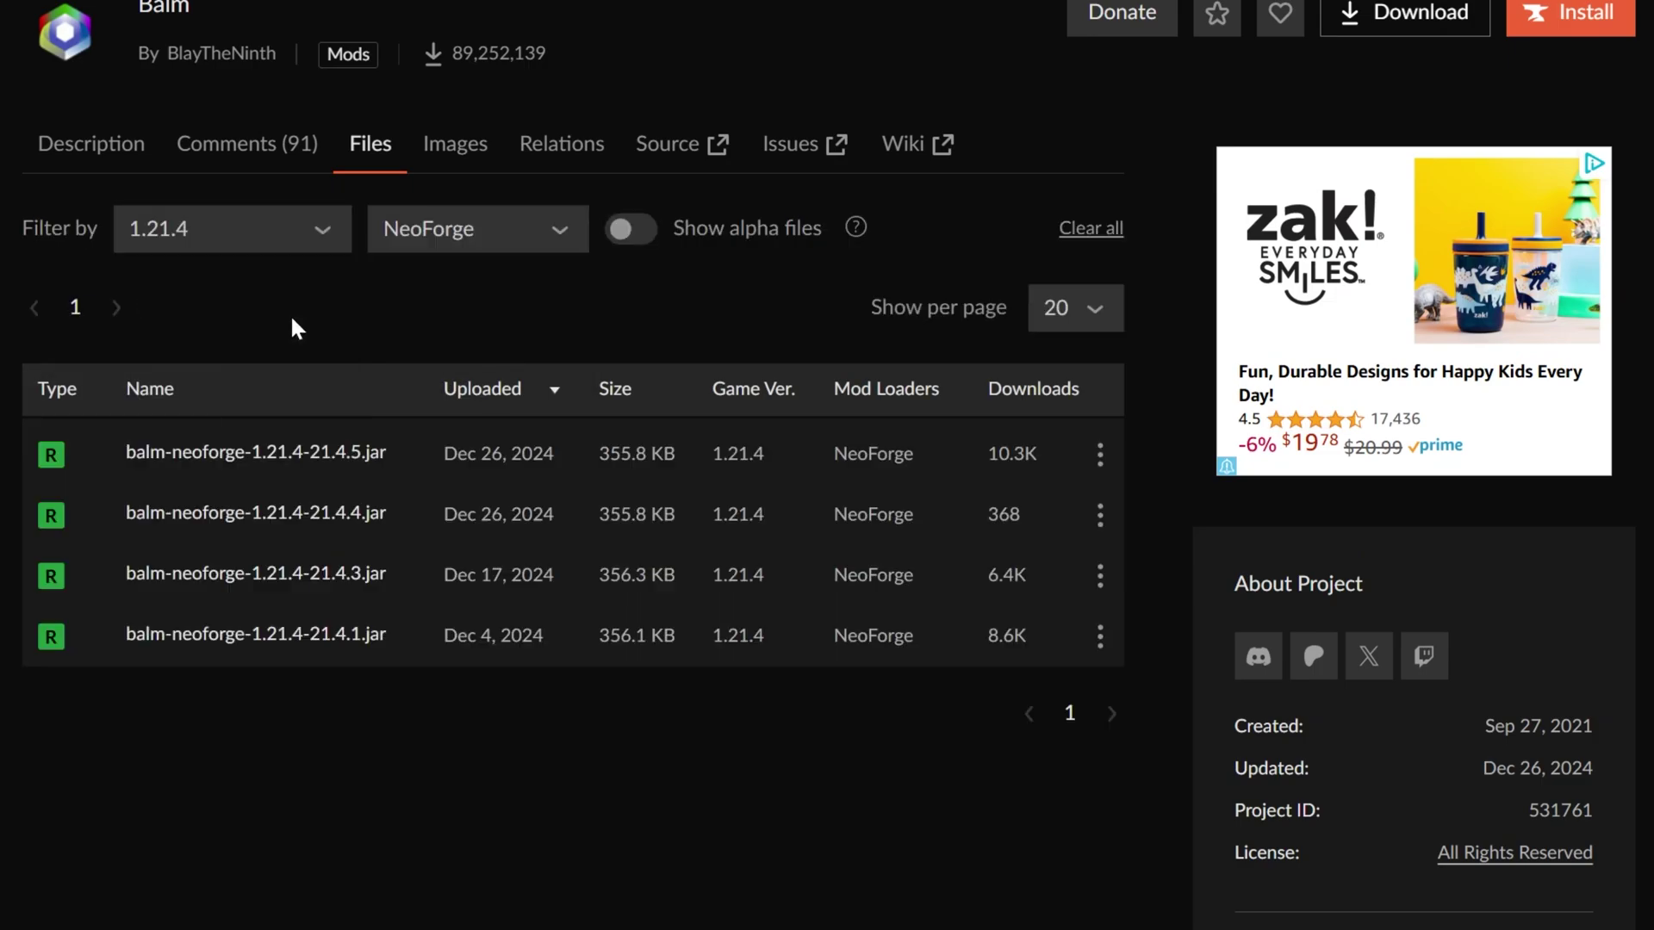
Download balm-neoforge-1.21.4-21.4.5.jar and save it to the Downloads folder
{"action": "left_click", "coordinate": [1098, 454]}
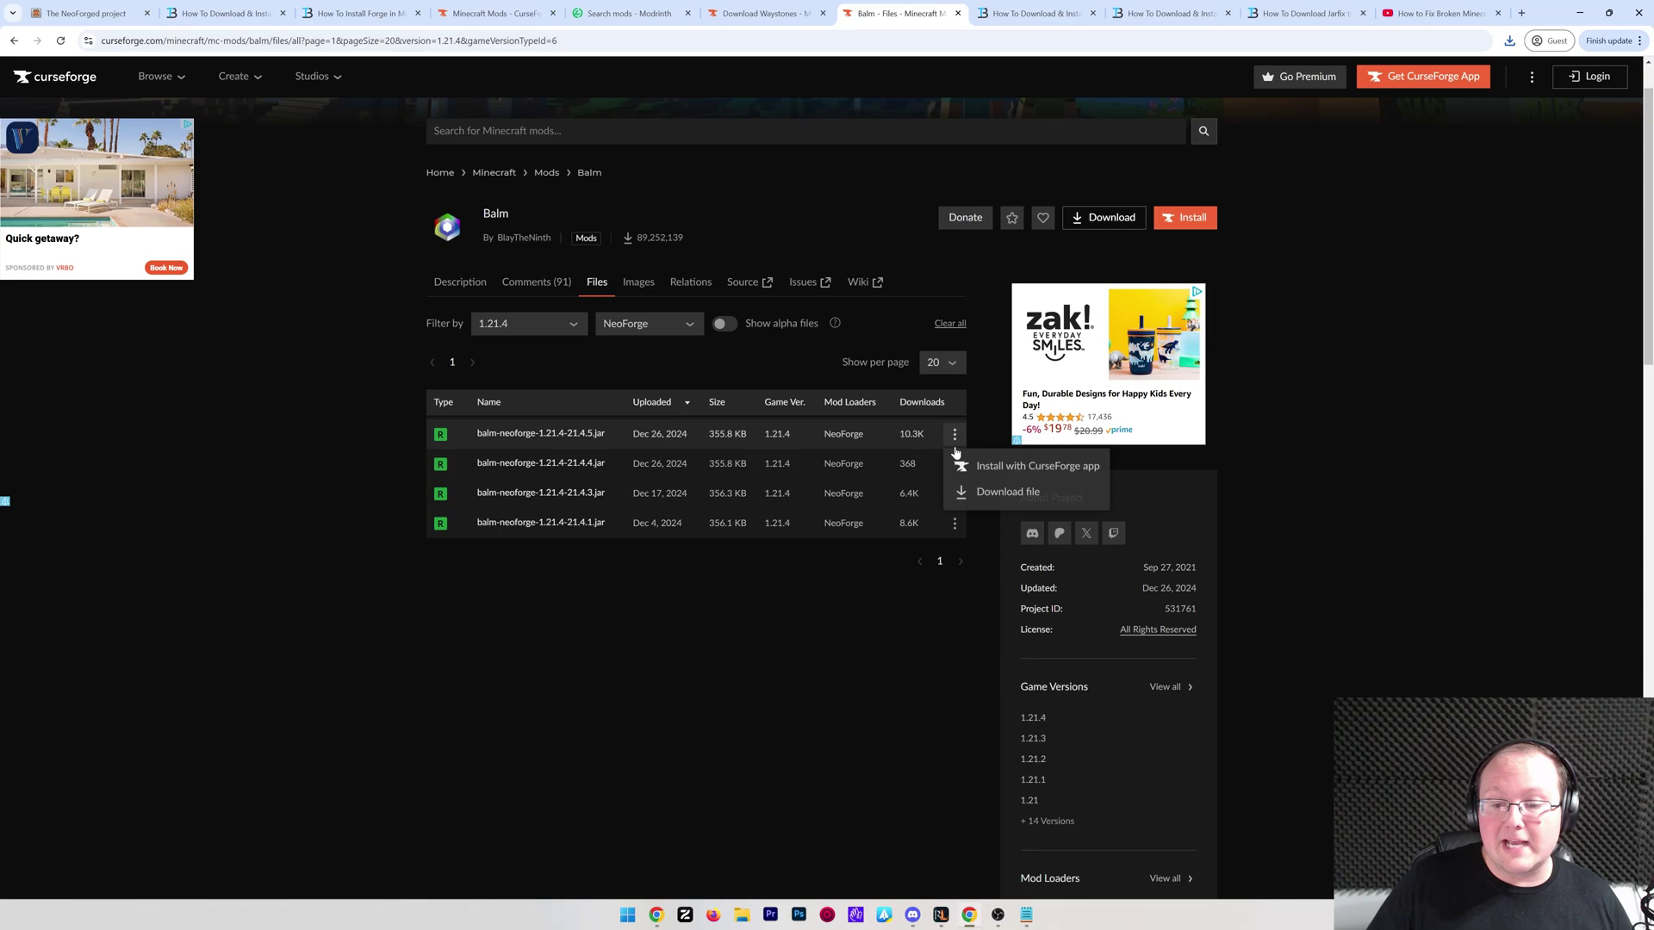
{"action": "left_click", "coordinate": [1128, 594]}
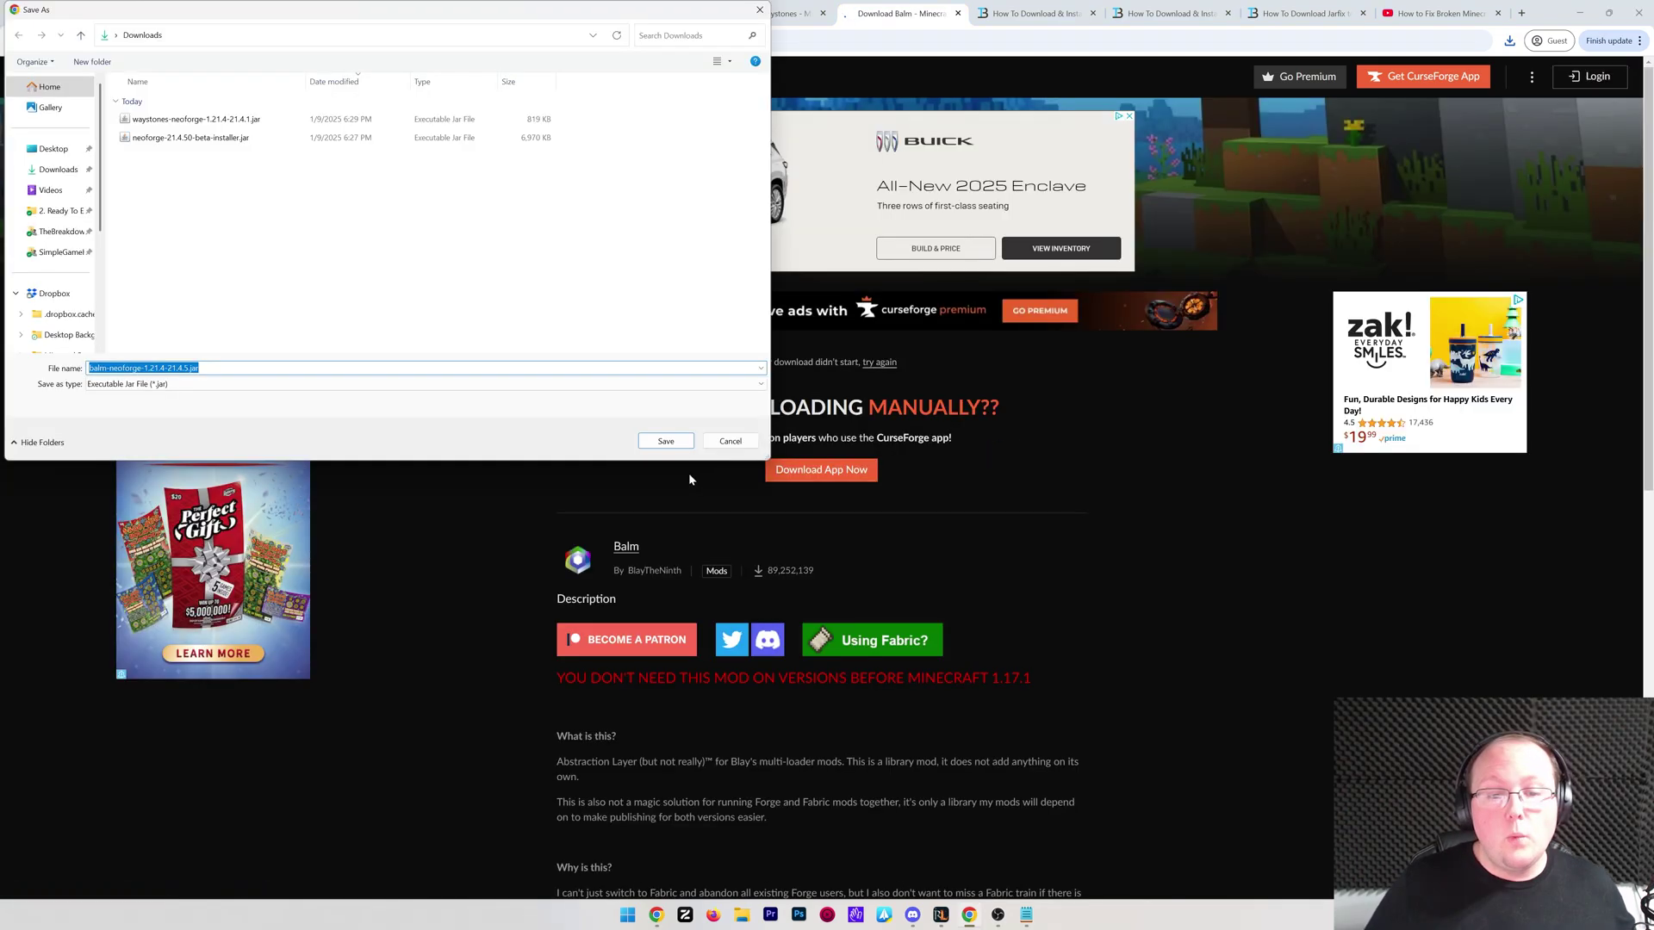
{"action": "left_click", "coordinate": [680, 436]}
Open the JourneyMap page on CurseForge through the download link in The Breakdown's JourneyMap guide
{"action": "left_click", "coordinate": [1046, 12]}
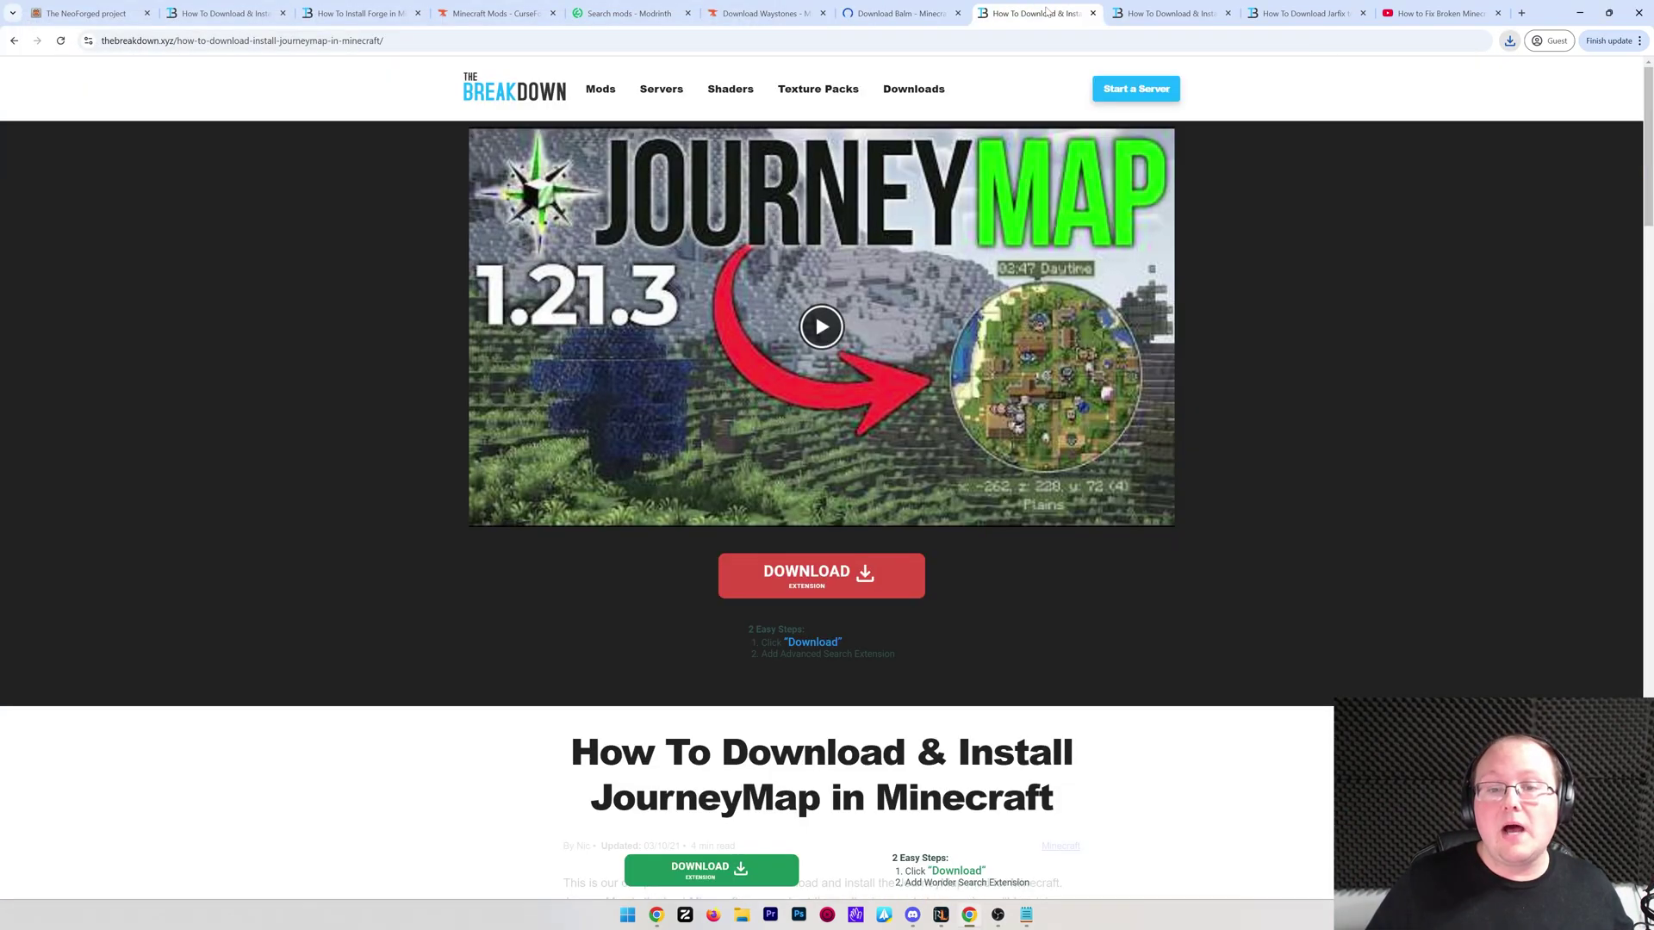
{"action": "scroll", "coordinate": [807, 564], "scroll_direction": "down", "scroll_amount": 5}
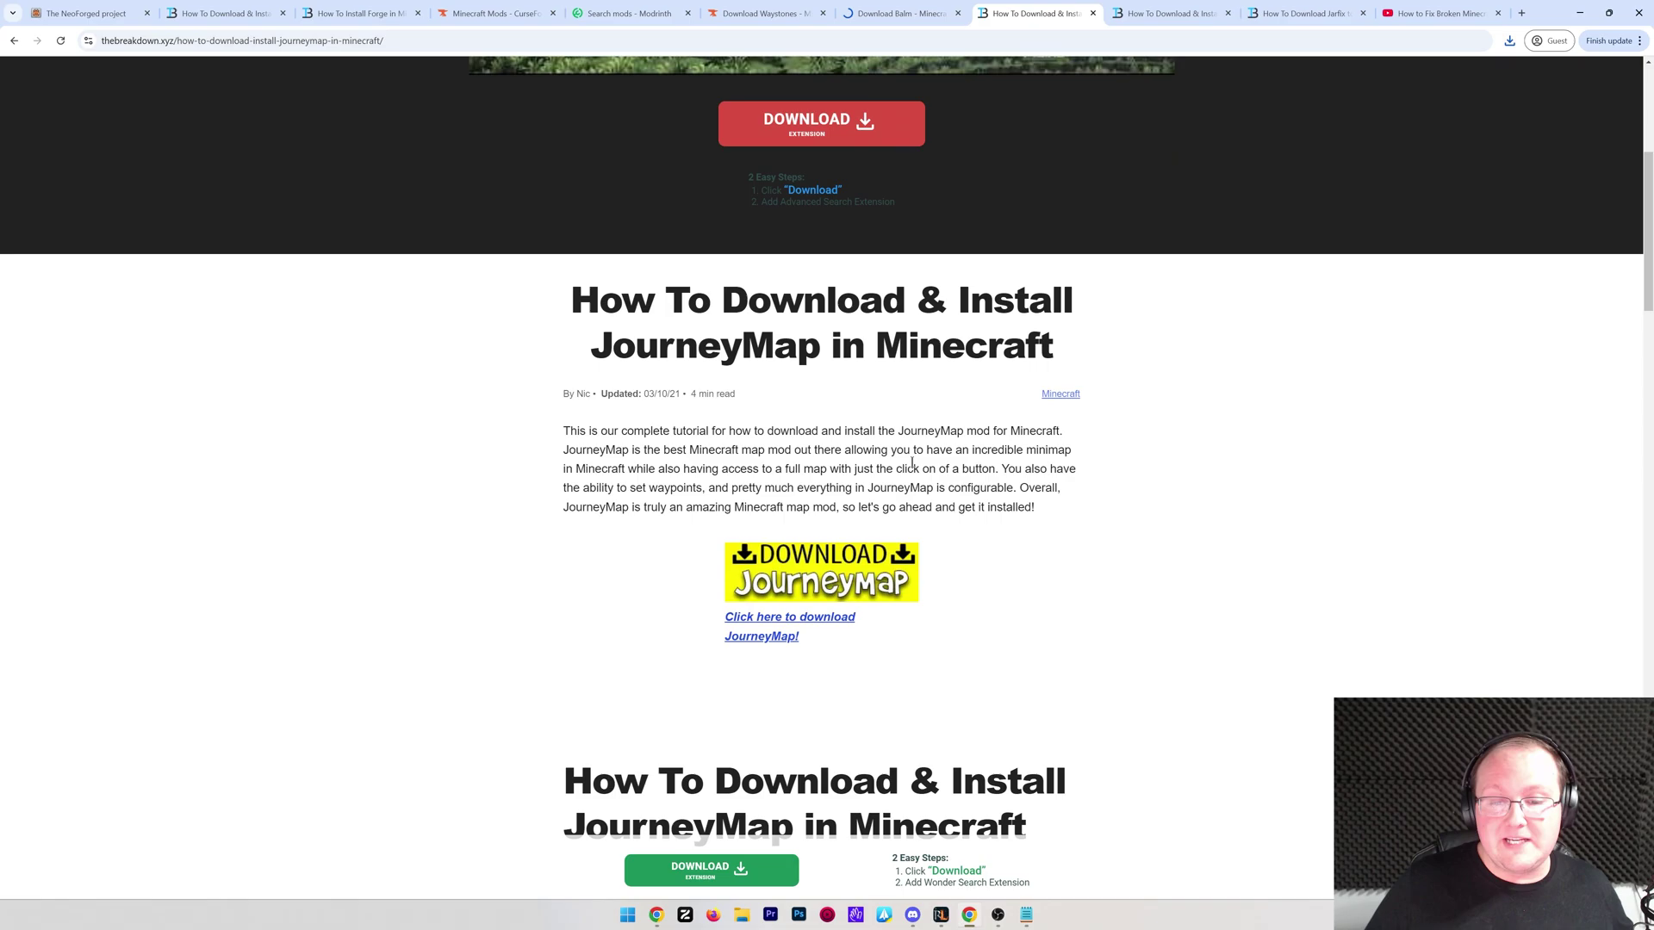
{"action": "left_click", "coordinate": [808, 564]}
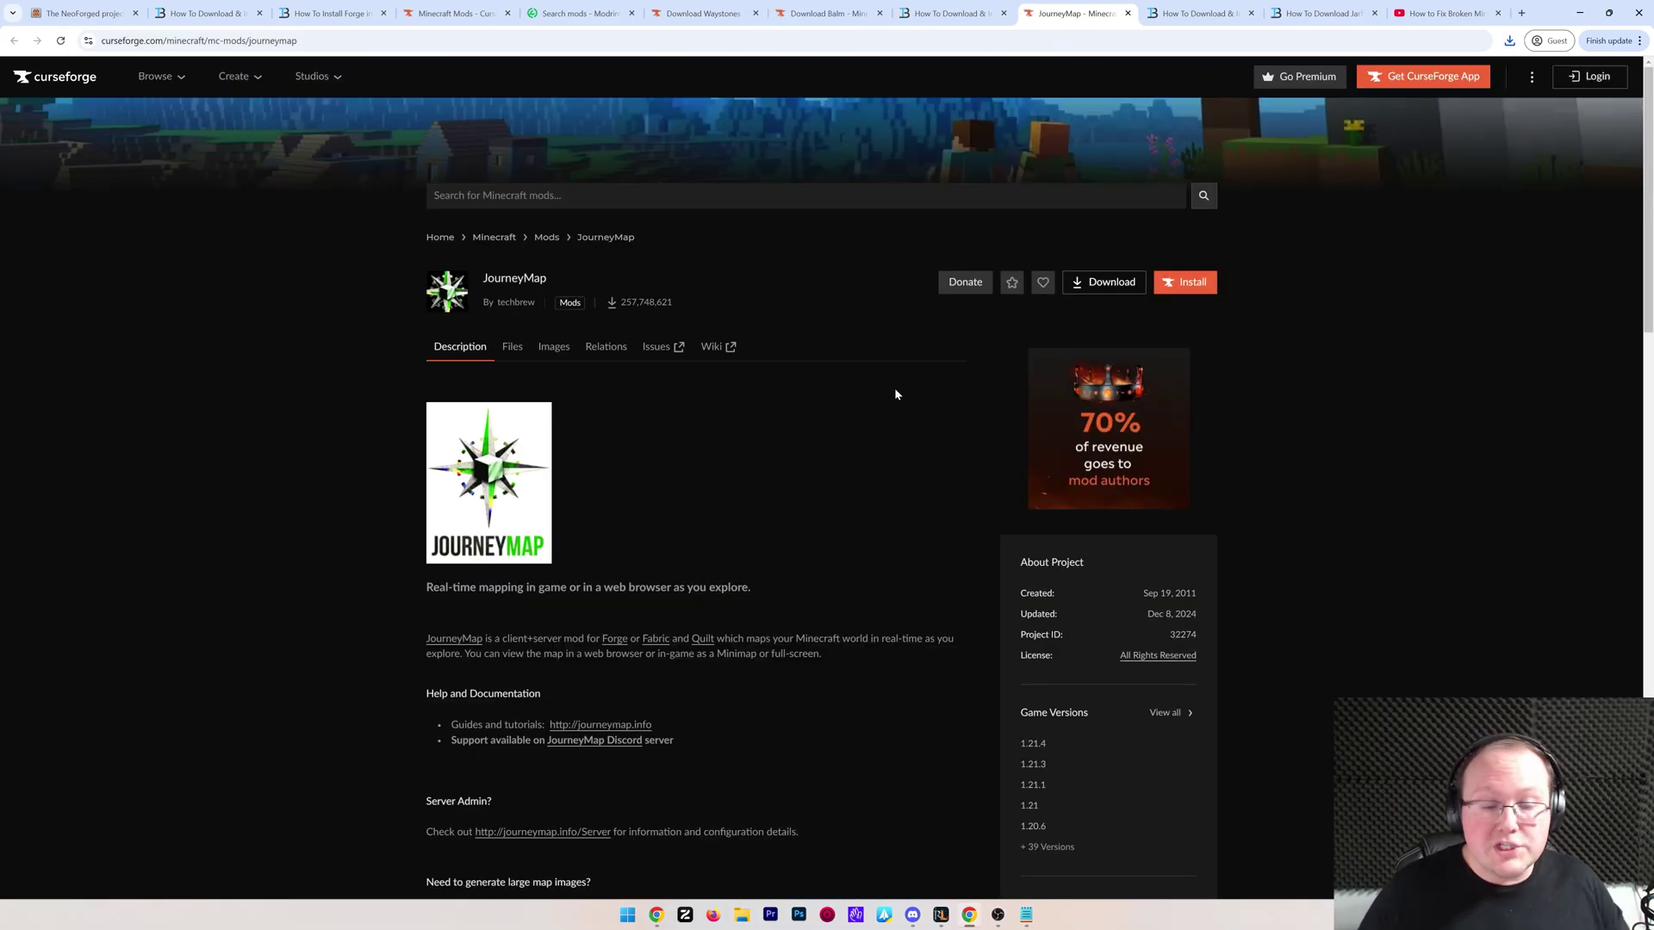
Filter the JourneyMap files by game version 1.21.4 and the NeoForge mod loader
{"action": "left_click", "coordinate": [512, 348]}
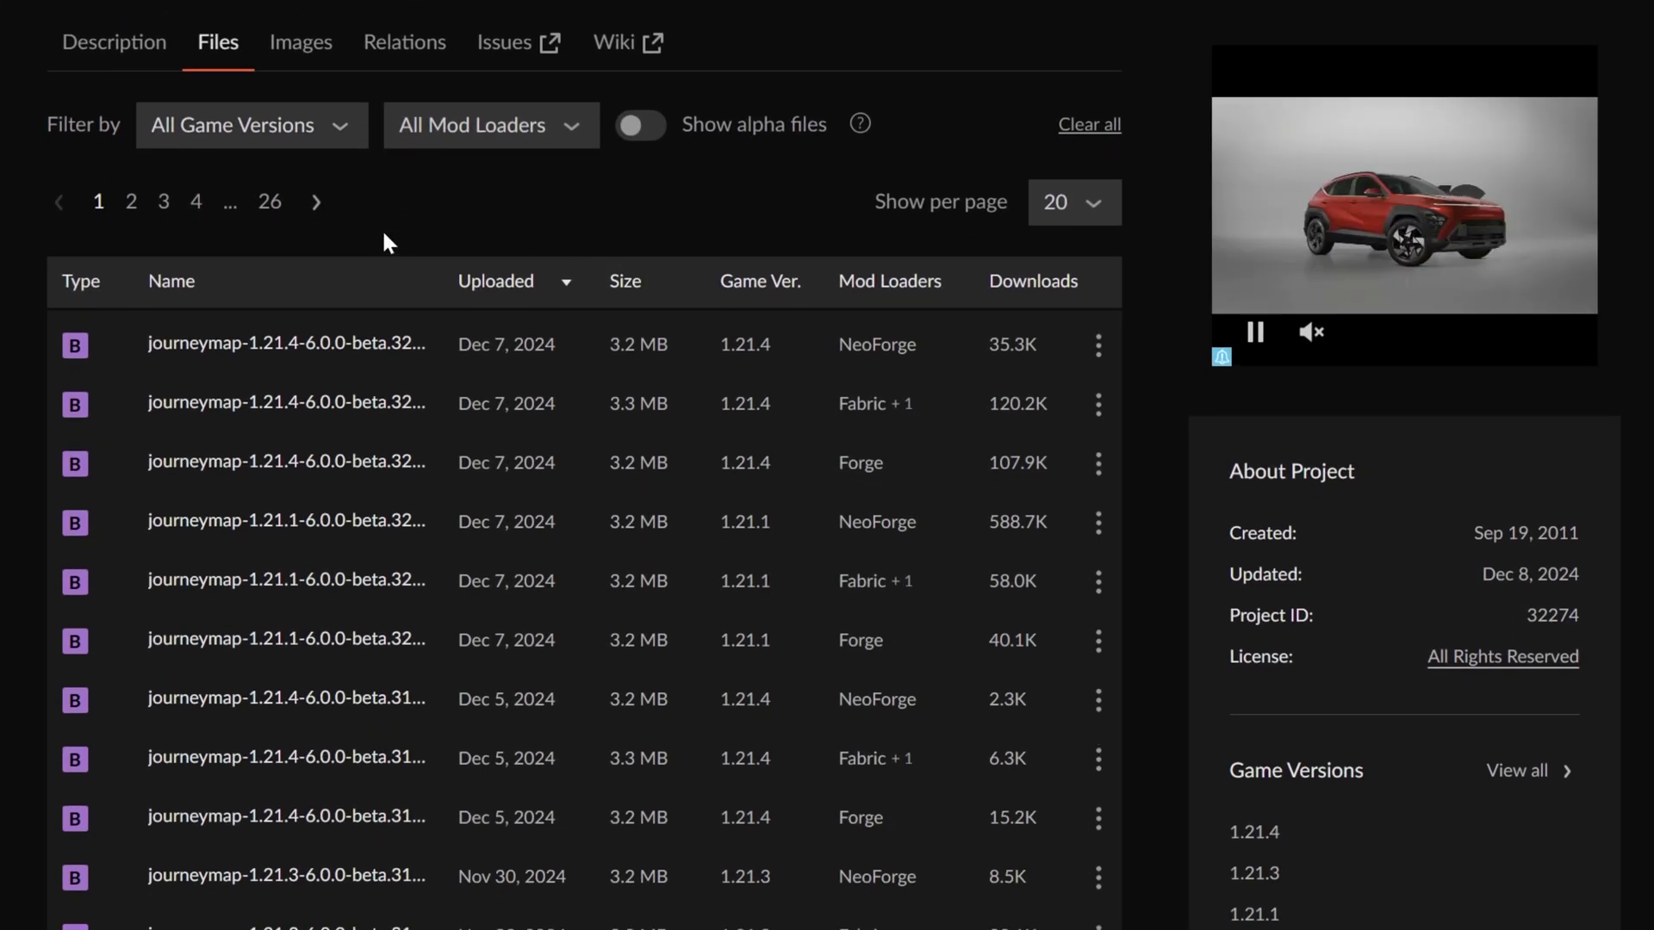
{"action": "left_click", "coordinate": [435, 315]}
{"action": "left_click", "coordinate": [313, 207]}
{"action": "left_click", "coordinate": [414, 133]}
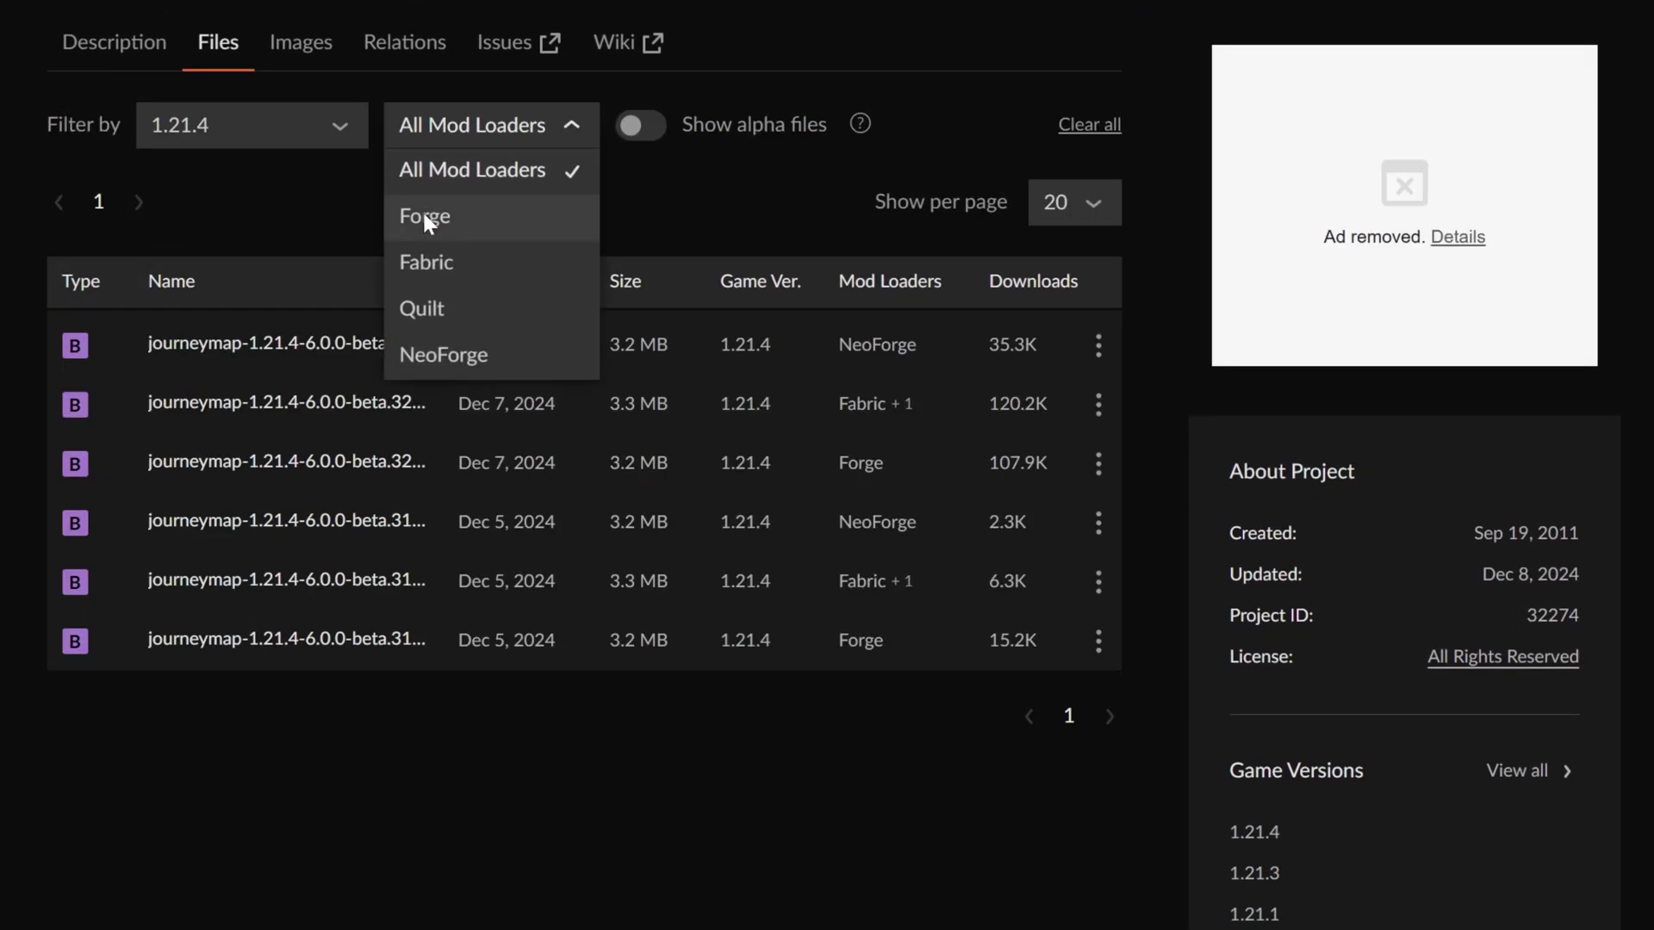
{"action": "left_click", "coordinate": [451, 354]}
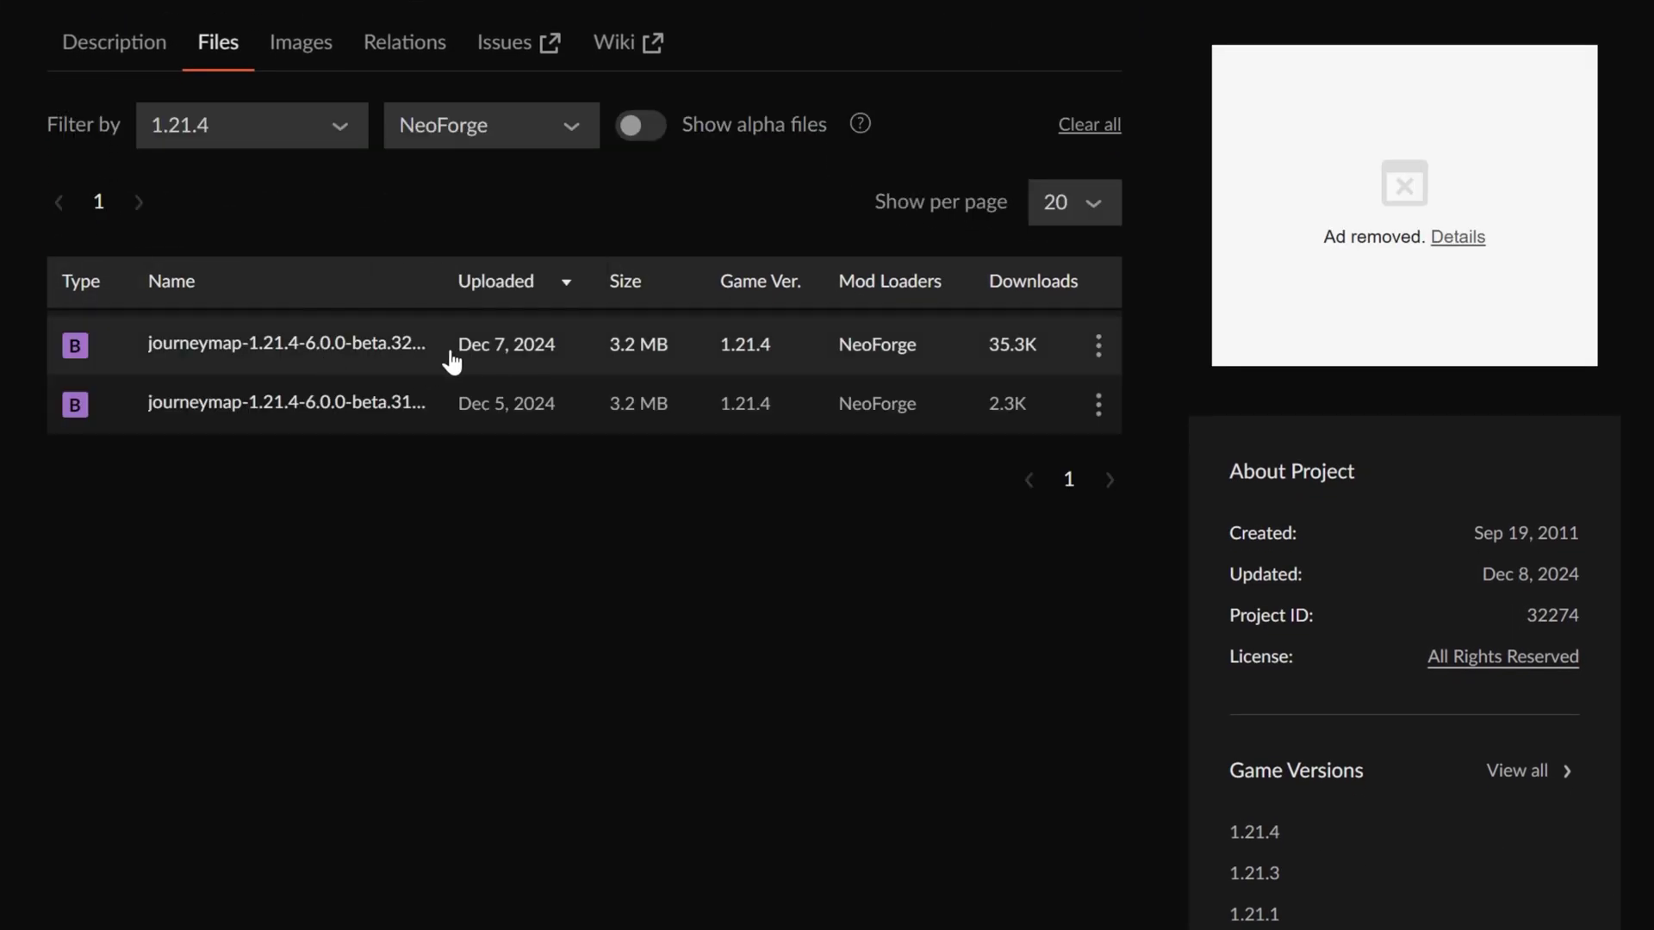
Open the details of the newest JourneyMap NeoForge file, beta.32, and check its related projects for dependencies
{"action": "left_click", "coordinate": [497, 360]}
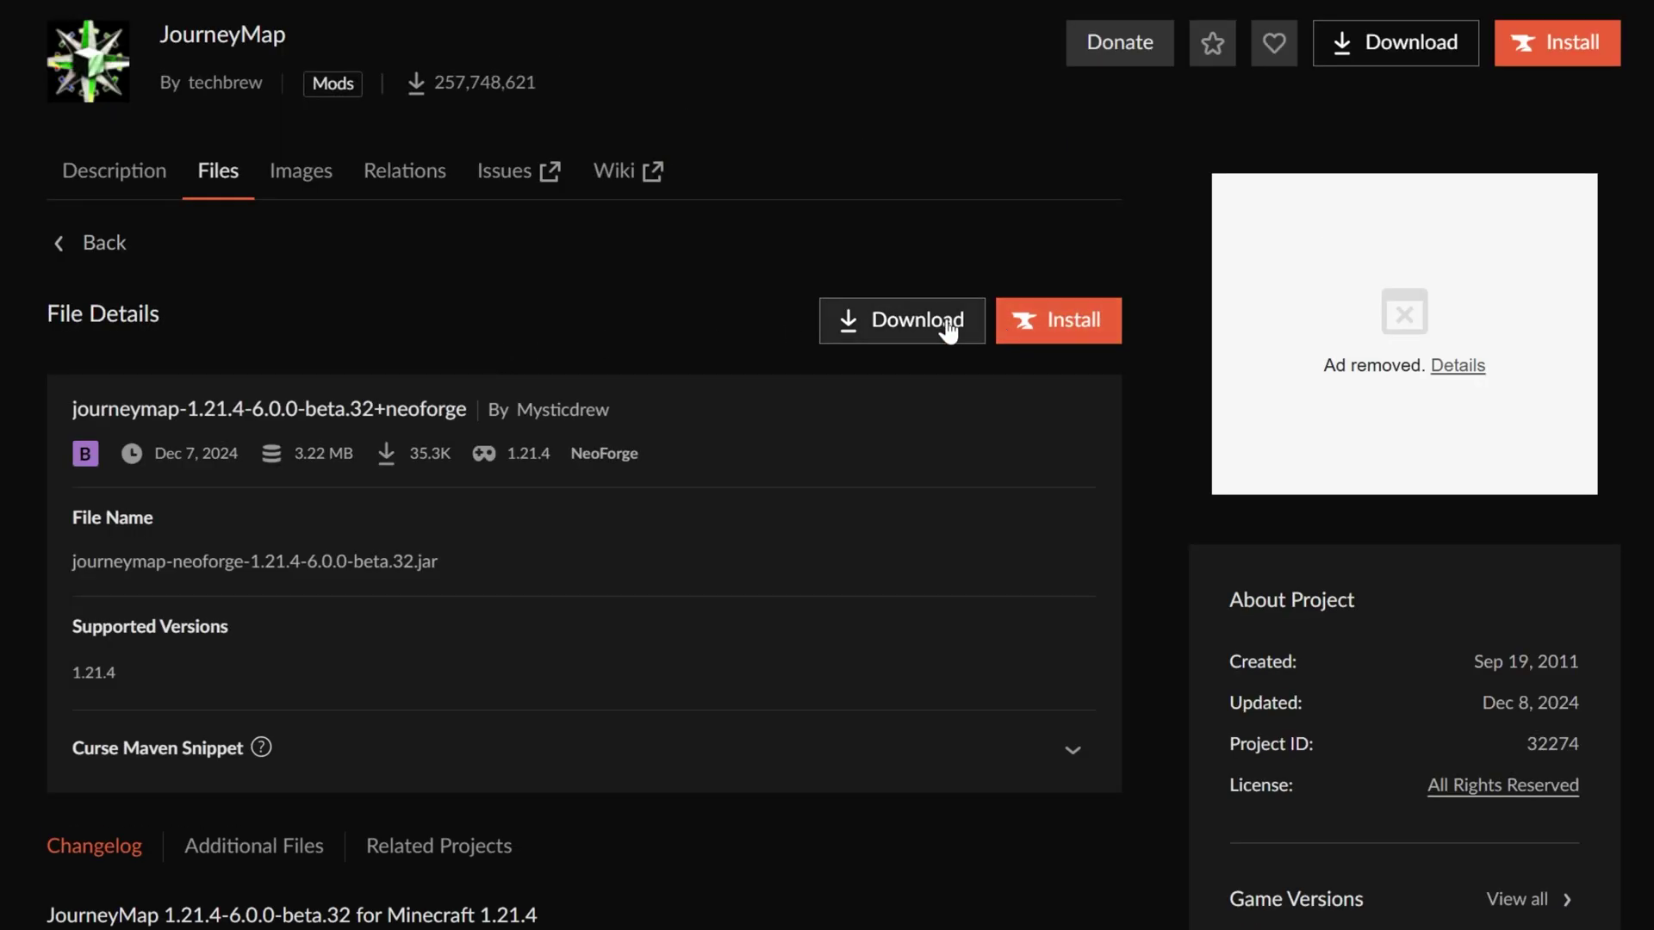
{"action": "scroll", "coordinate": [463, 587], "scroll_direction": "down", "scroll_amount": 8}
{"action": "scroll", "coordinate": [388, 310], "scroll_direction": "up", "scroll_amount": 1}
{"action": "left_click", "coordinate": [470, 269]}
Download journeymap-neoforge-1.21.4-6.0.0-beta.32.jar from its file details page
{"action": "scroll", "coordinate": [517, 388], "scroll_direction": "up", "scroll_amount": 2}
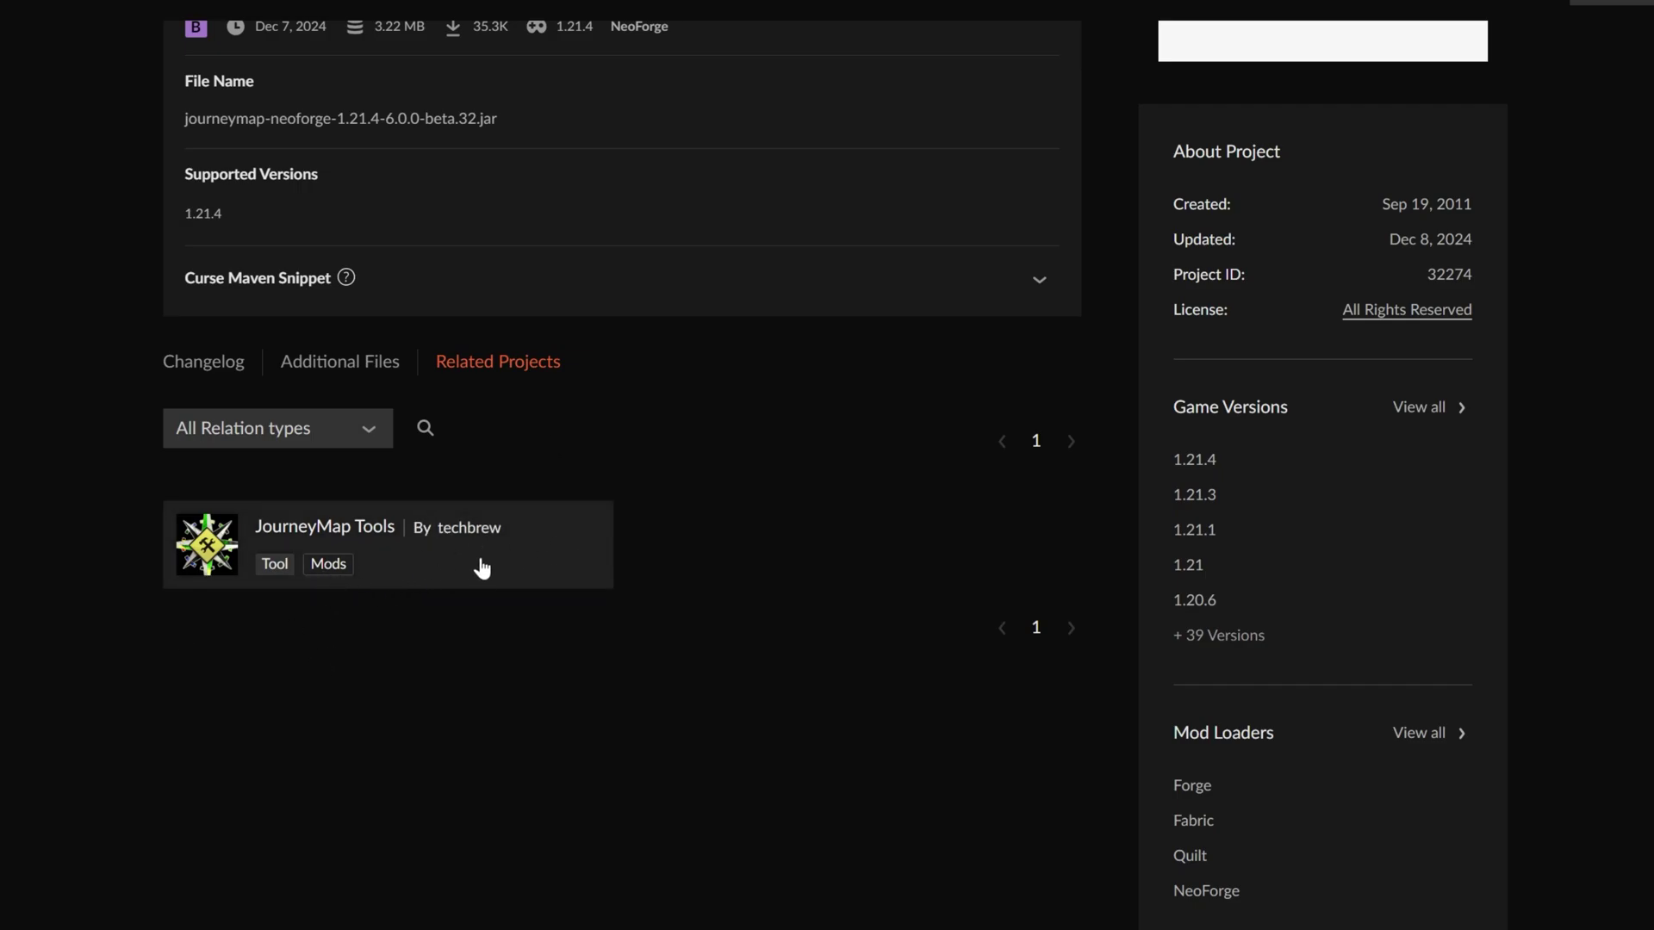
{"action": "scroll", "coordinate": [480, 571], "scroll_direction": "up", "scroll_amount": 8}
{"action": "left_click", "coordinate": [896, 570]}
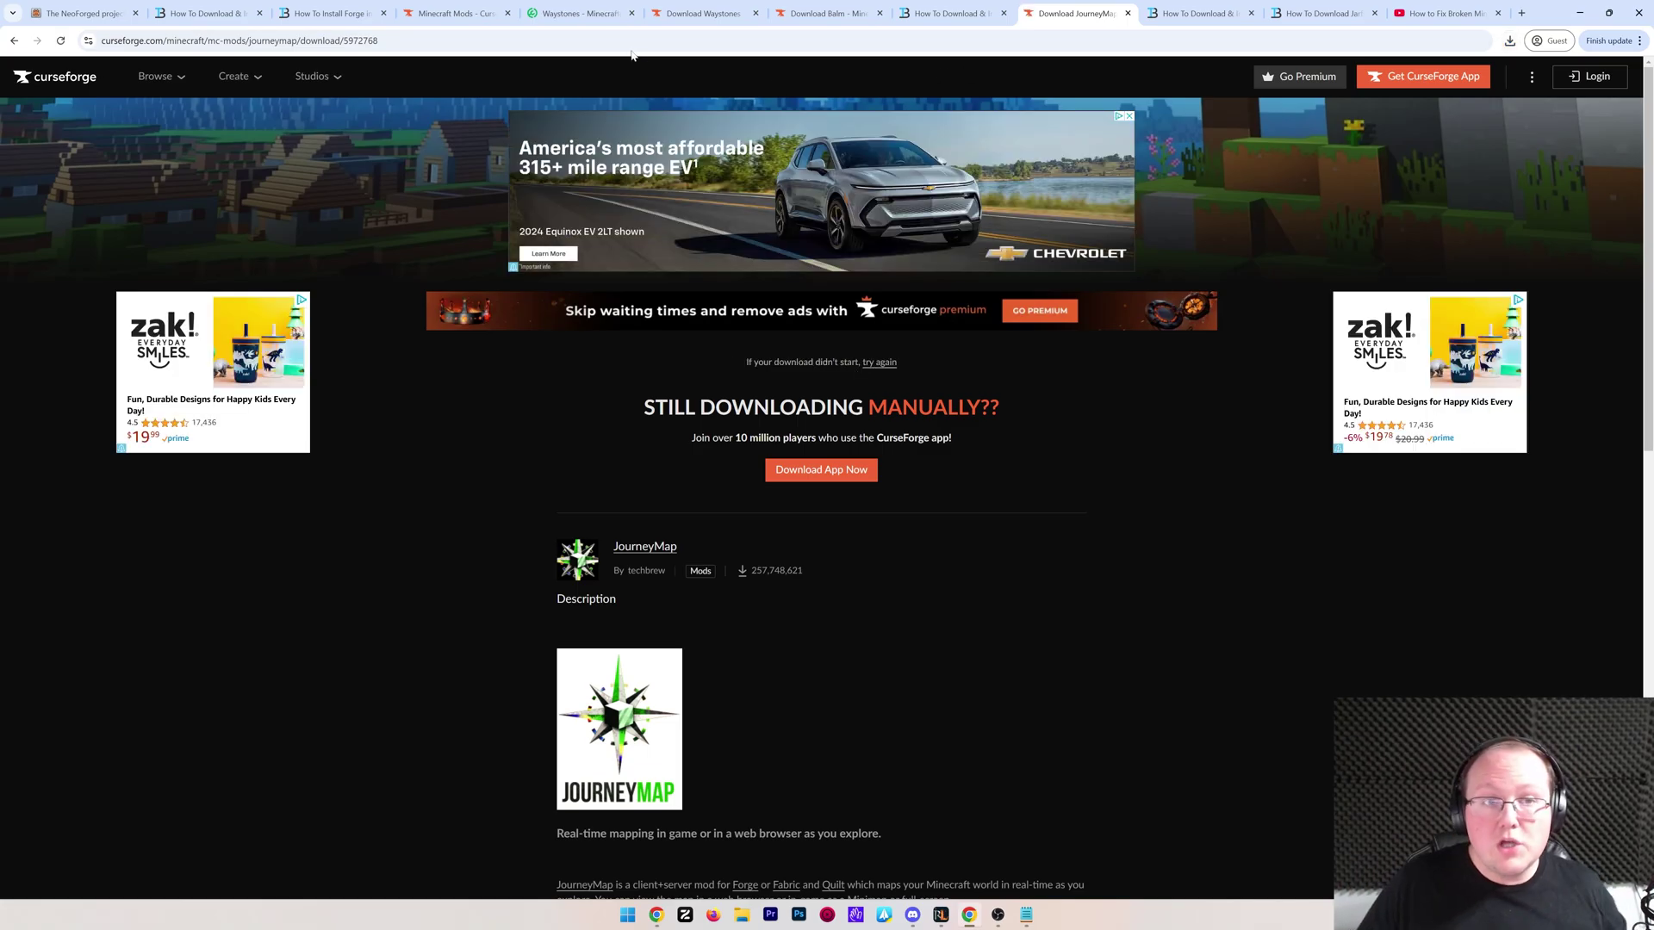
Open the 21.4.1+neoforge-1.21.4 version of Waystones on Modrinth and check its dependencies
{"action": "left_click", "coordinate": [577, 13]}
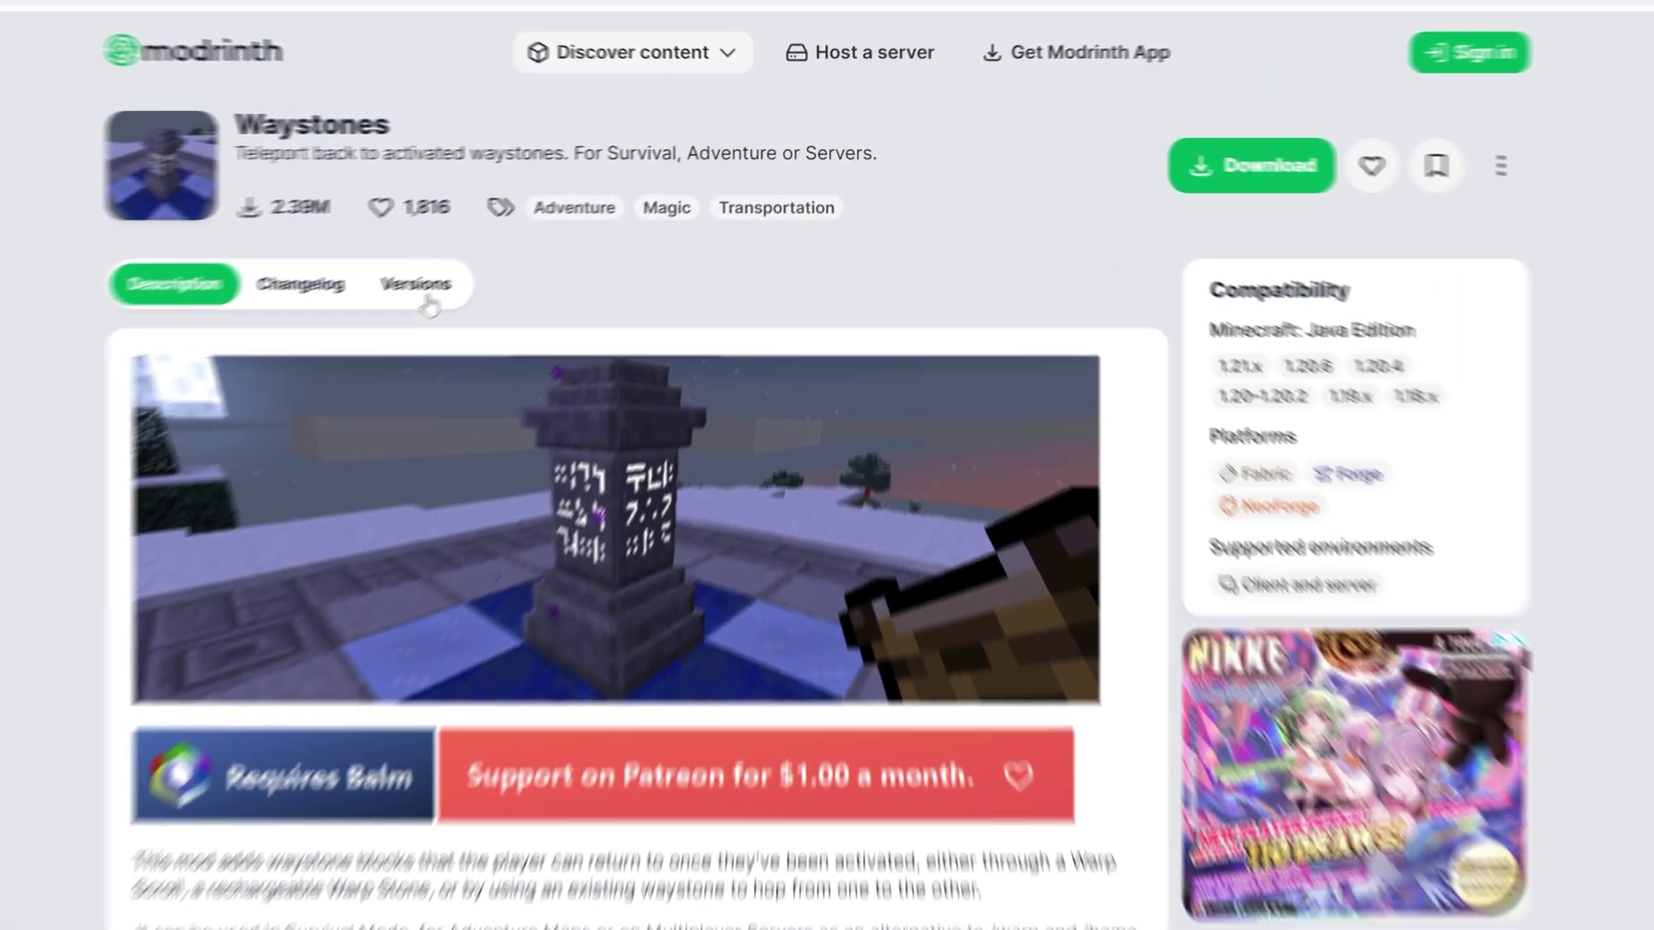
{"action": "left_click", "coordinate": [597, 208]}
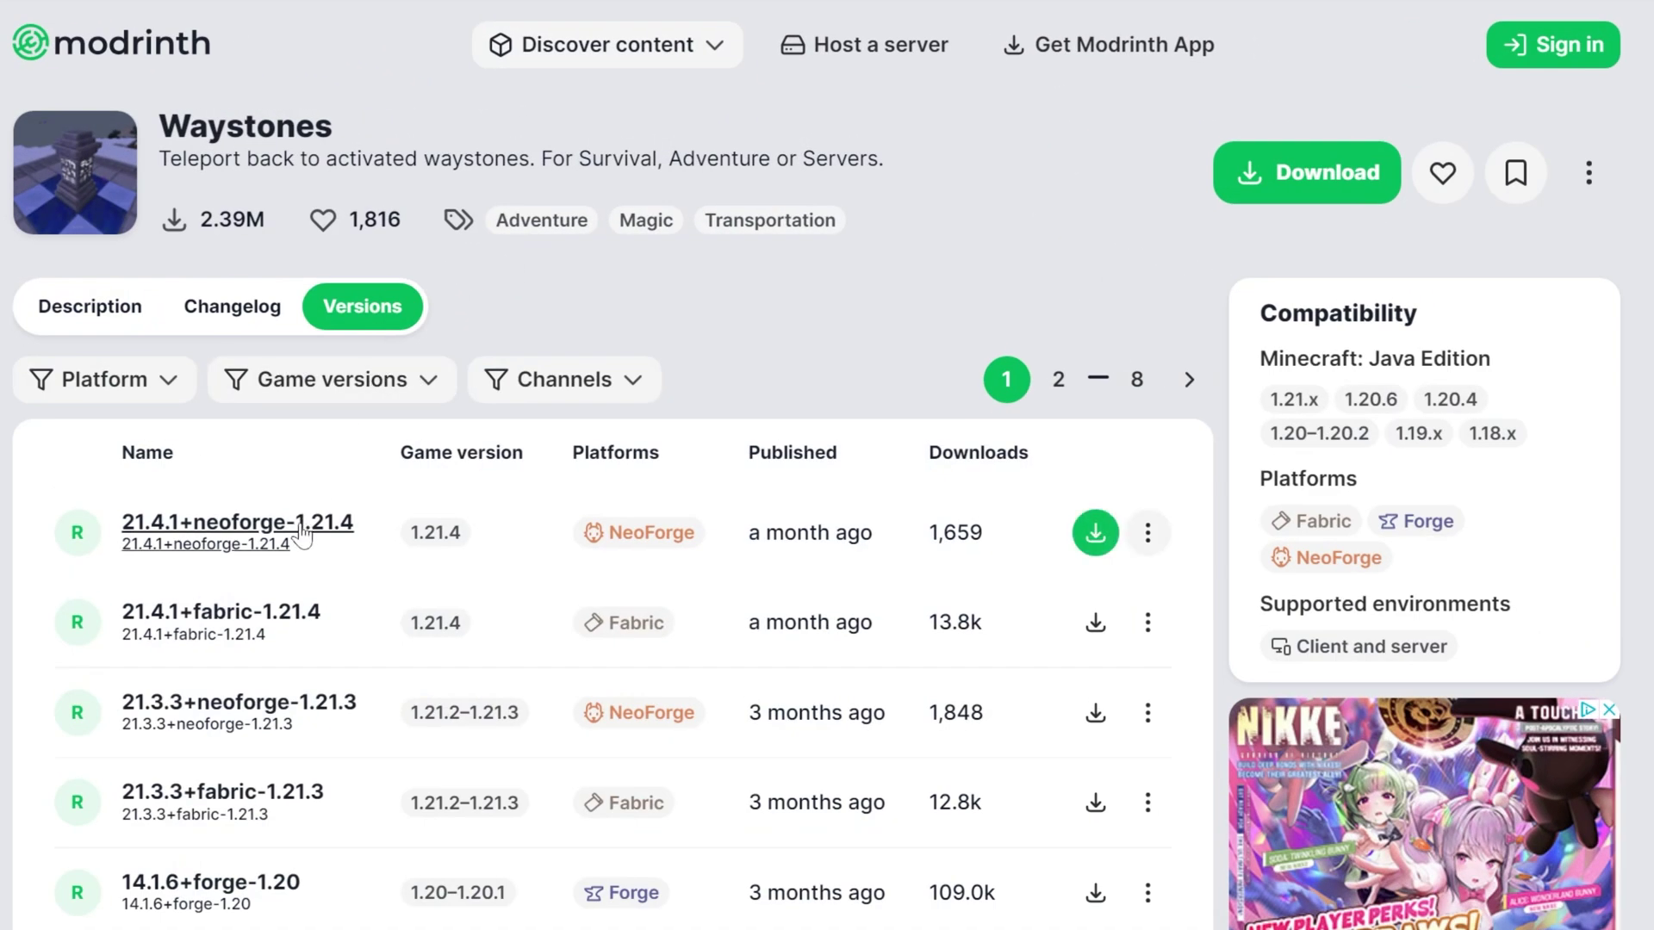
{"action": "left_click", "coordinate": [211, 523]}
{"action": "scroll", "coordinate": [400, 483], "scroll_direction": "down", "scroll_amount": 3}
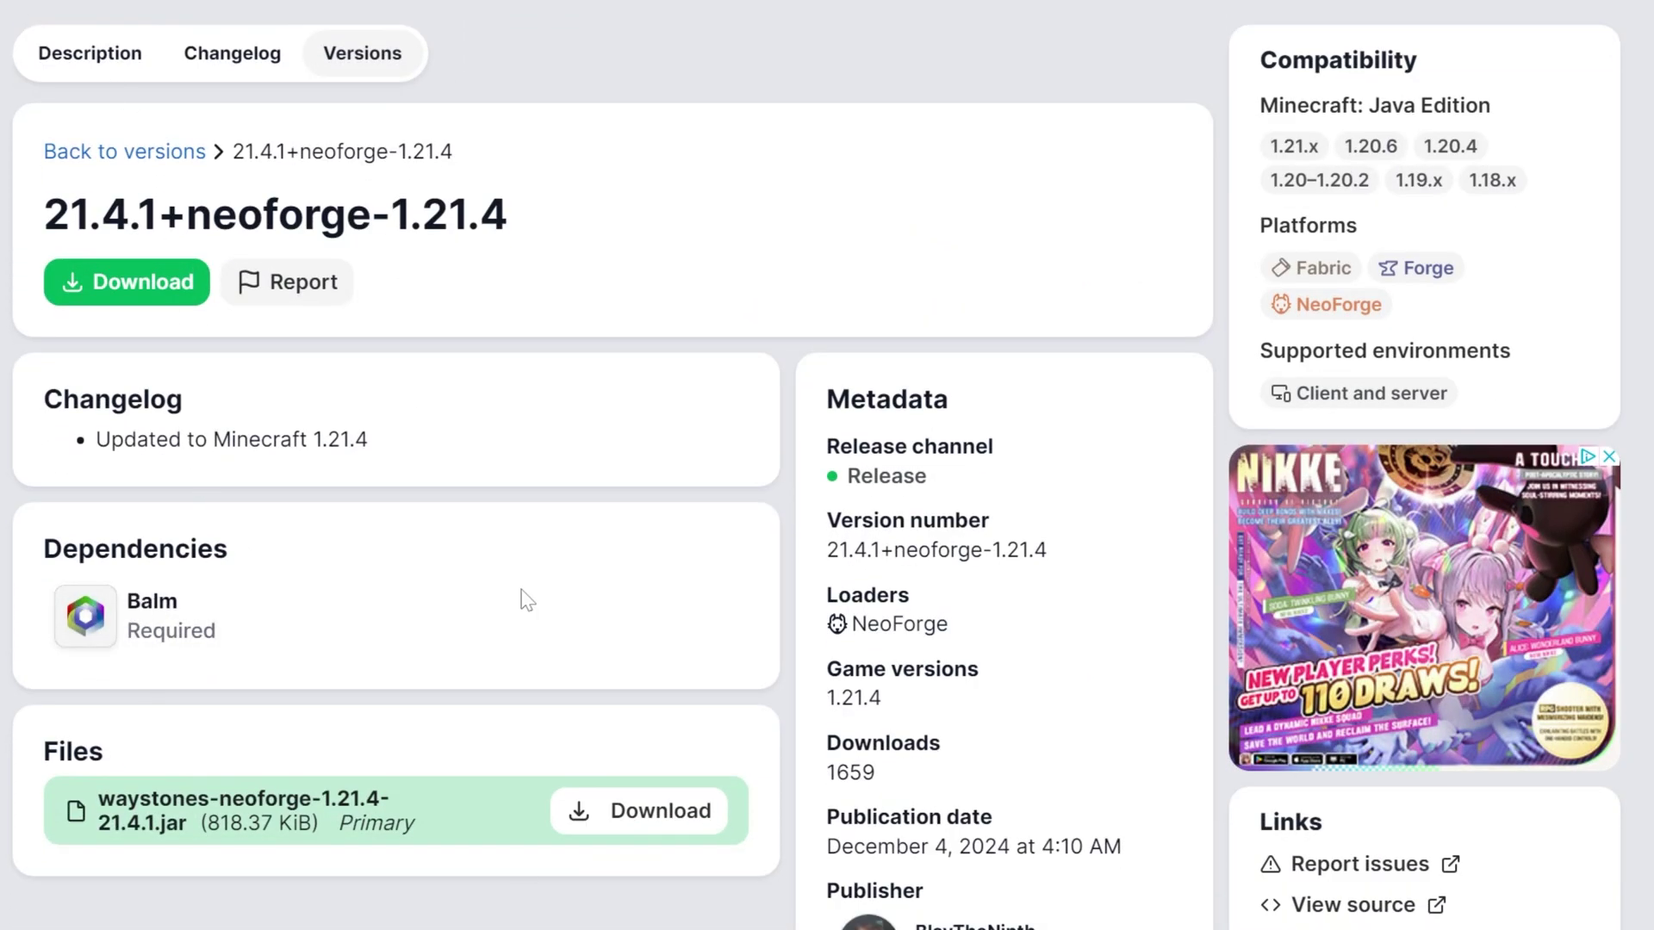
{"action": "key", "text": "alt+Left"}
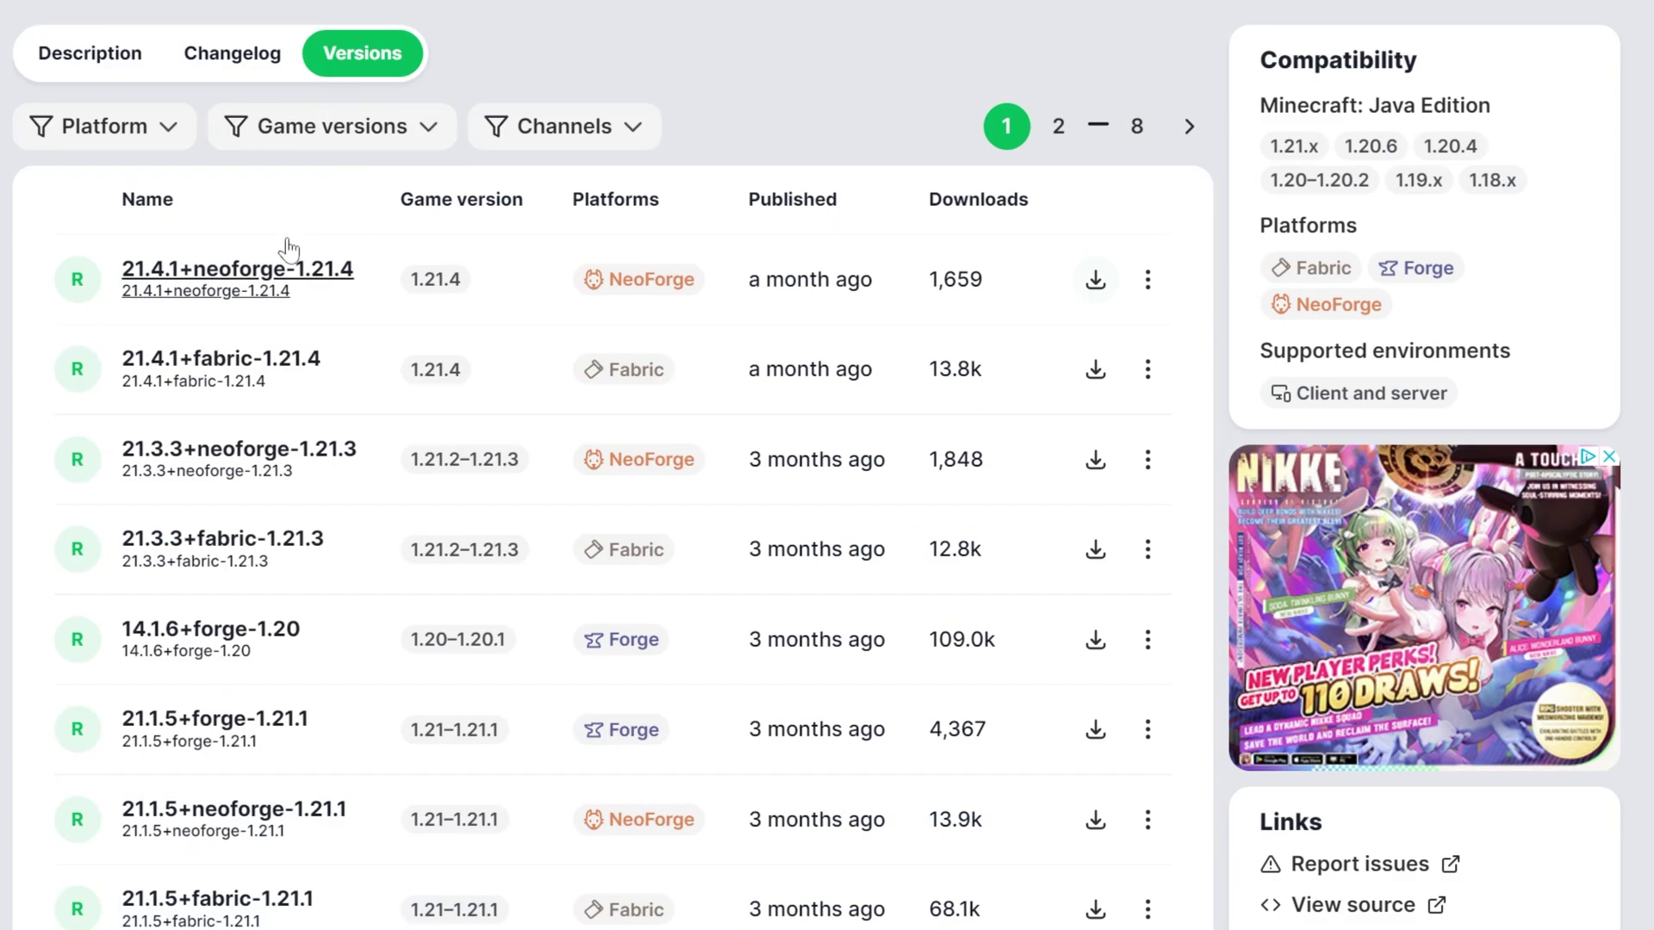
{"action": "left_click", "coordinate": [281, 260]}
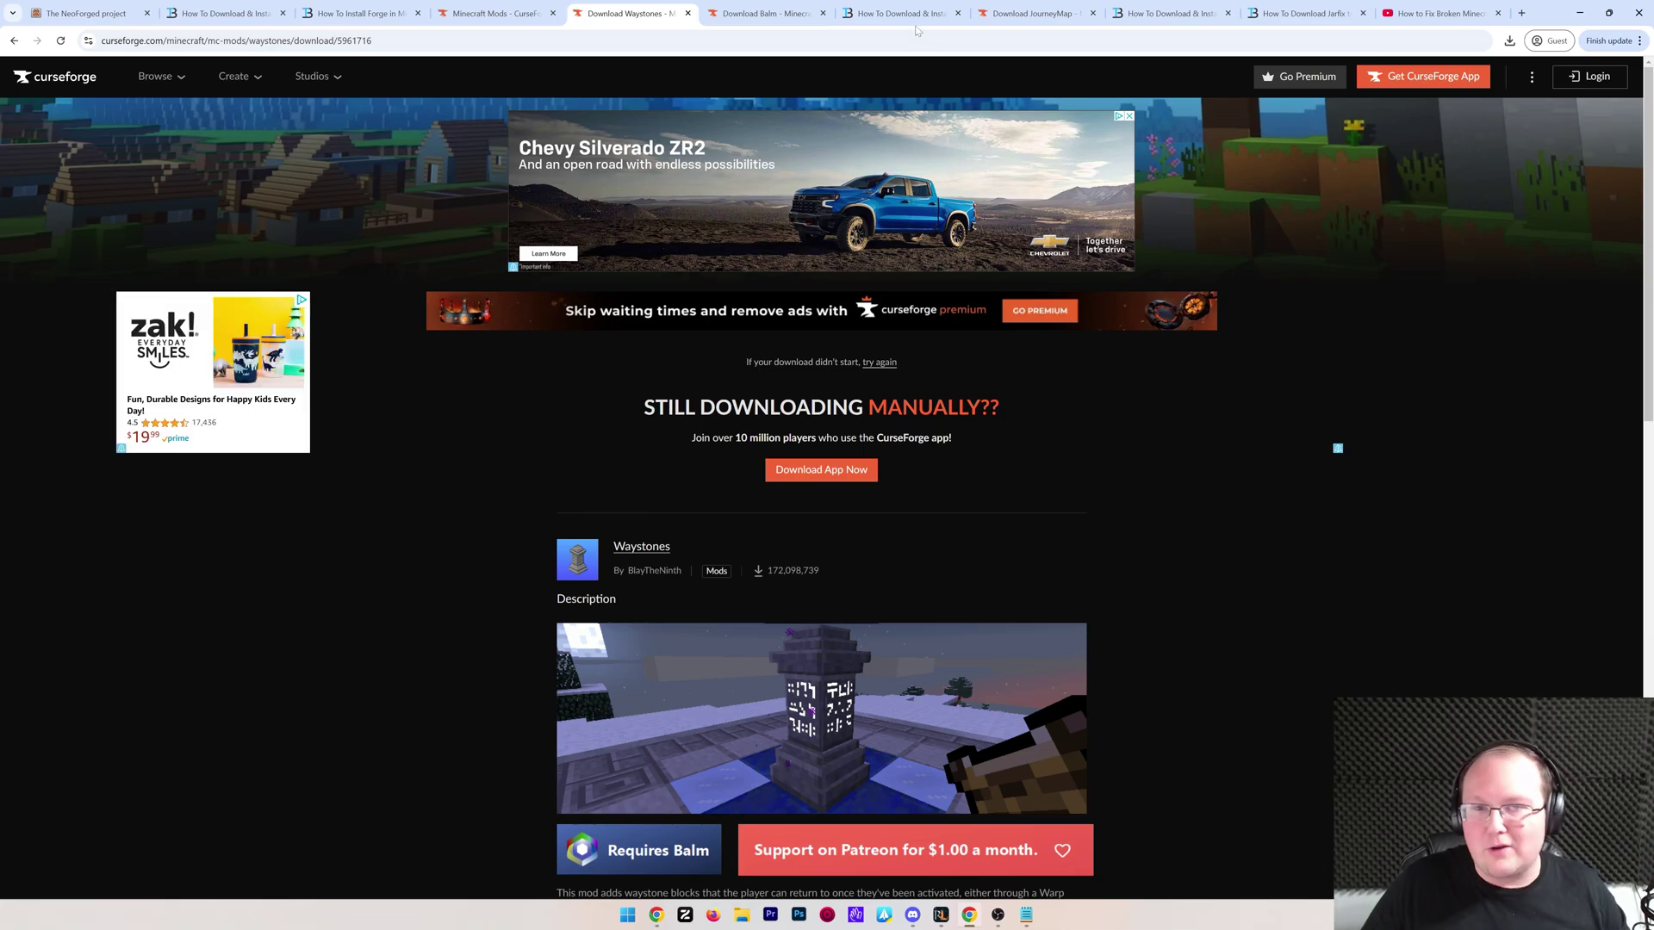
Minimise the browser and bring the NeoForge installer and the three mod jars from the Downloads folder to the desktop
{"action": "left_click", "coordinate": [900, 13]}
{"action": "left_click", "coordinate": [1148, 17]}
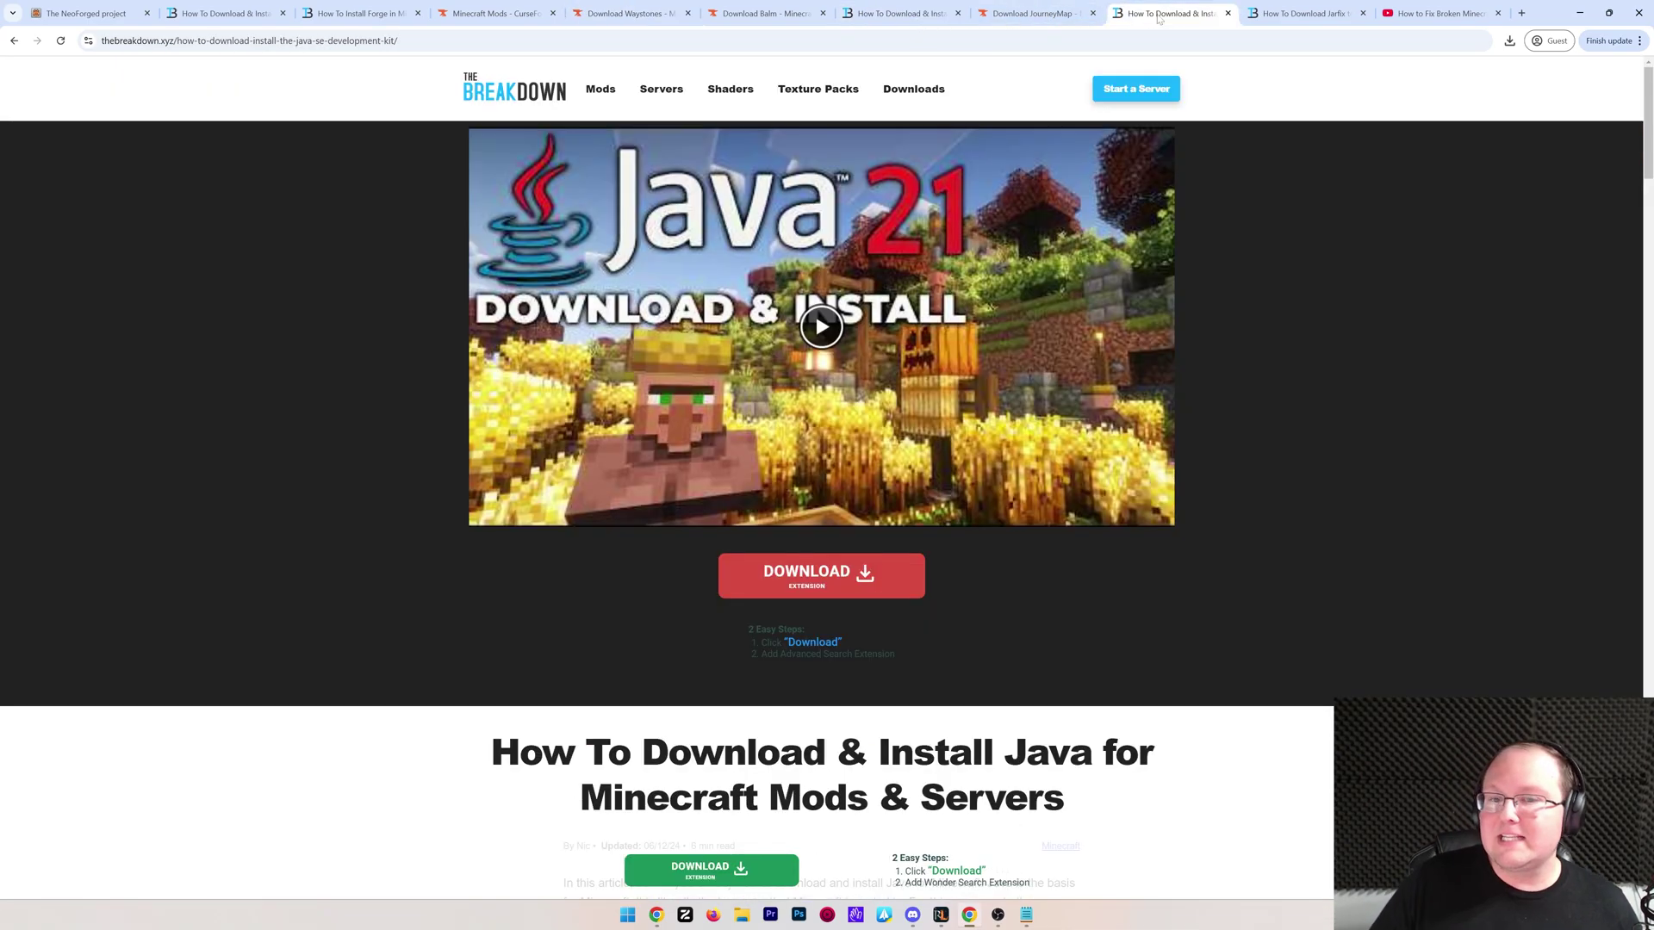
{"action": "left_click", "coordinate": [1579, 13]}
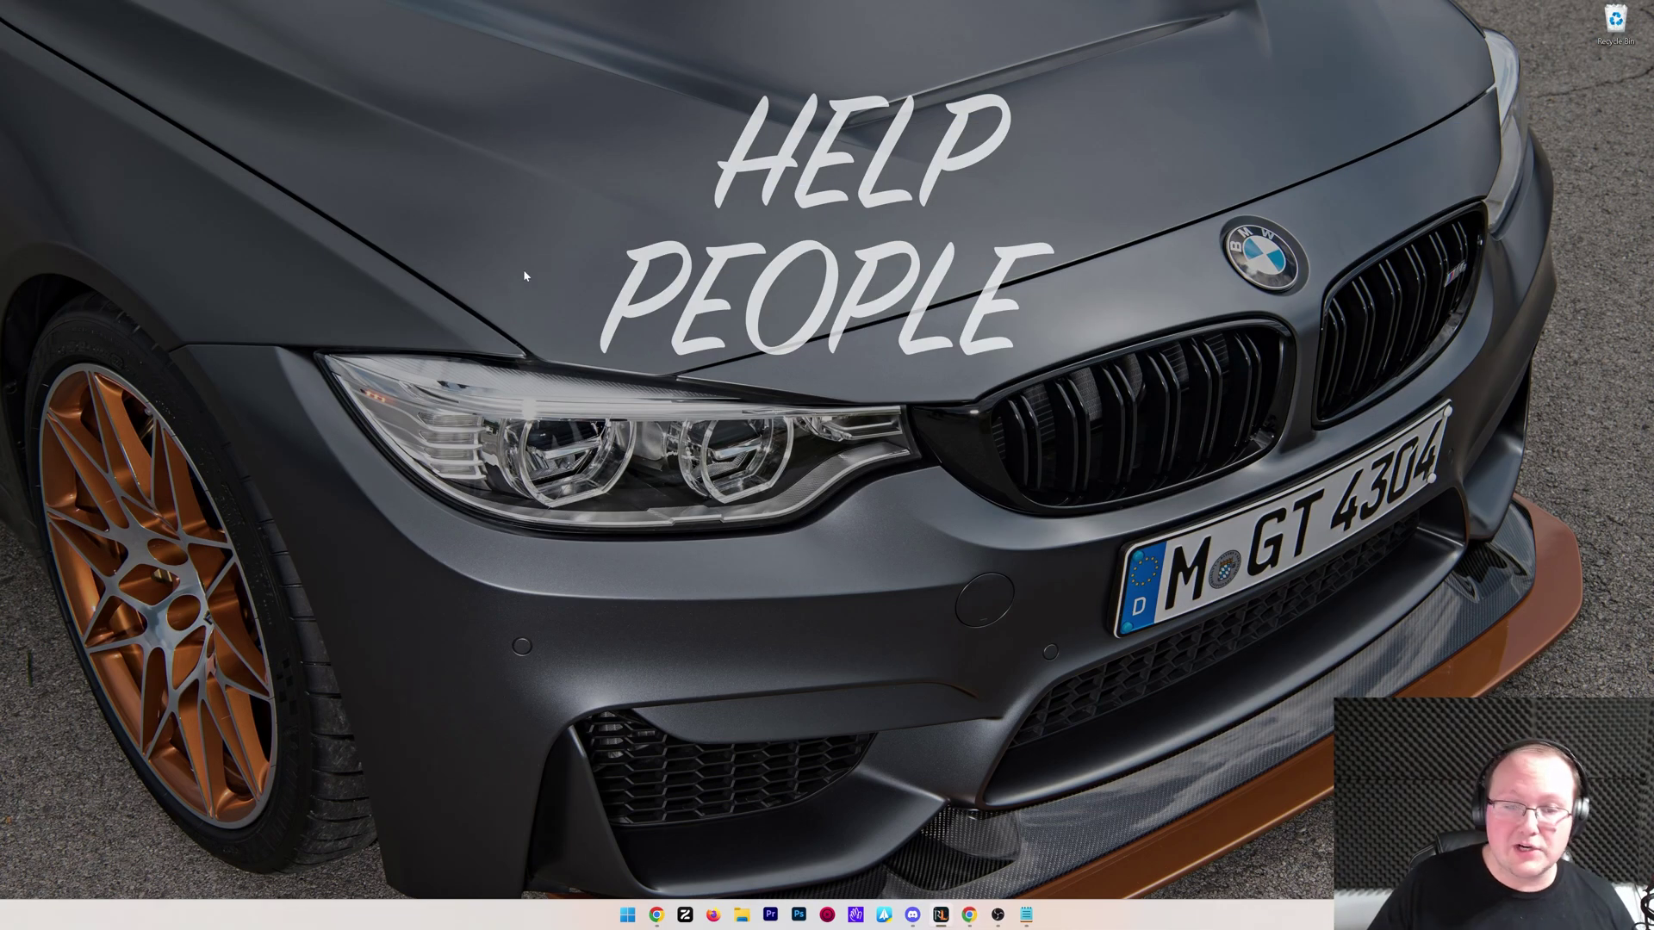
{"action": "key", "text": "super+e"}
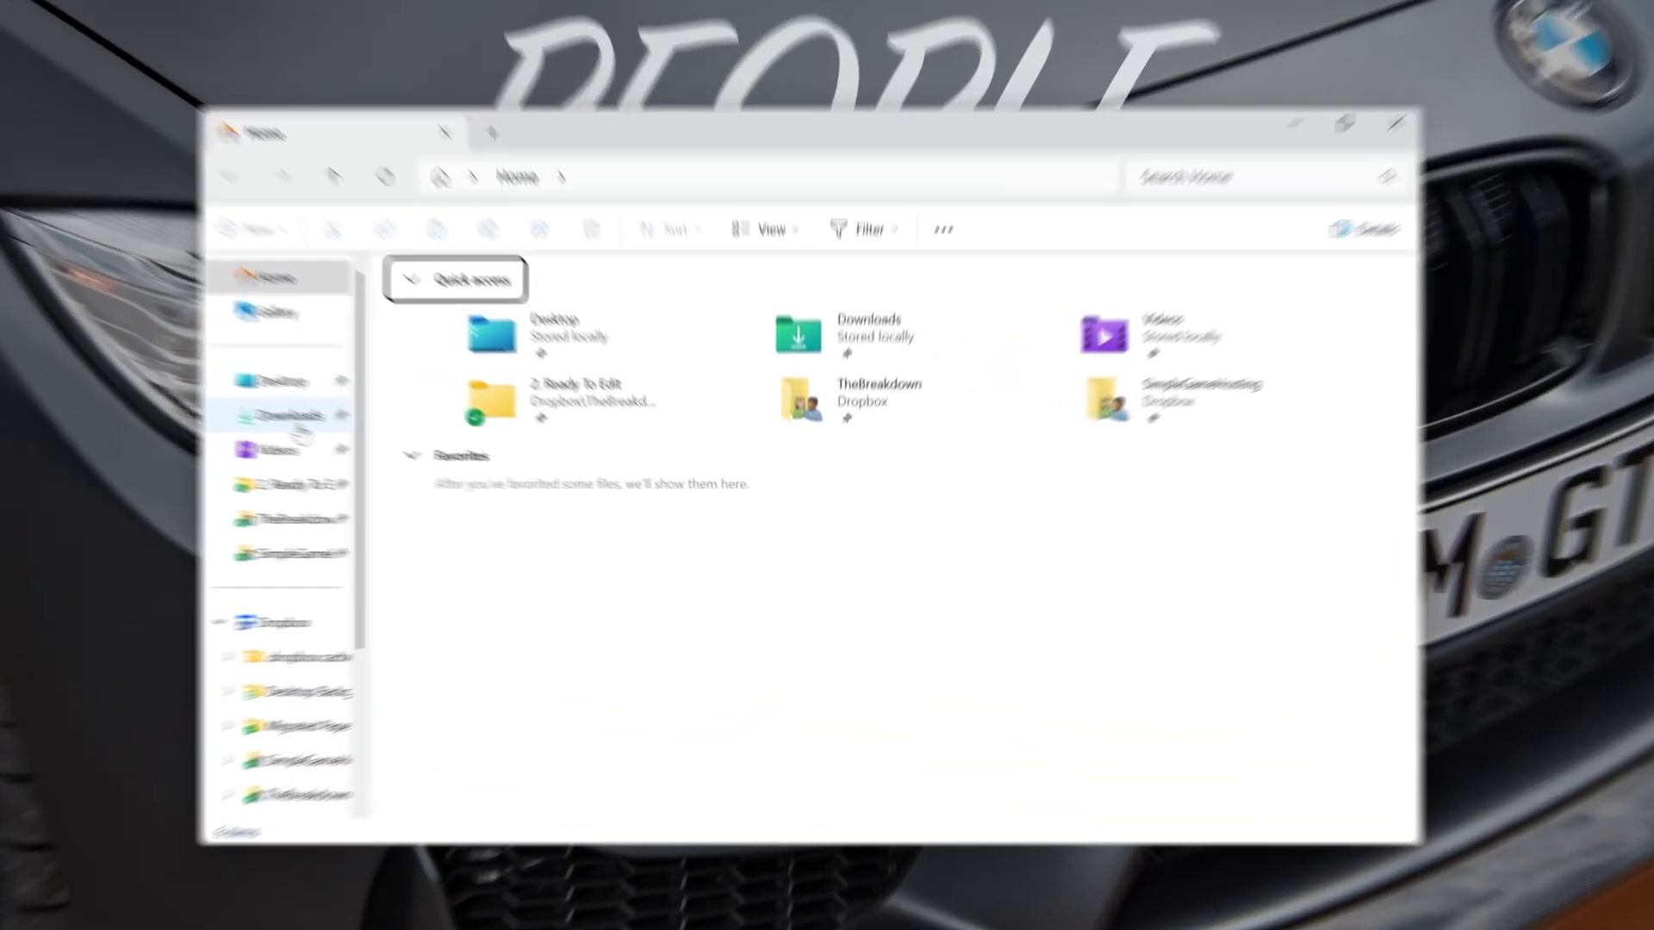
{"action": "left_click", "coordinate": [494, 479]}
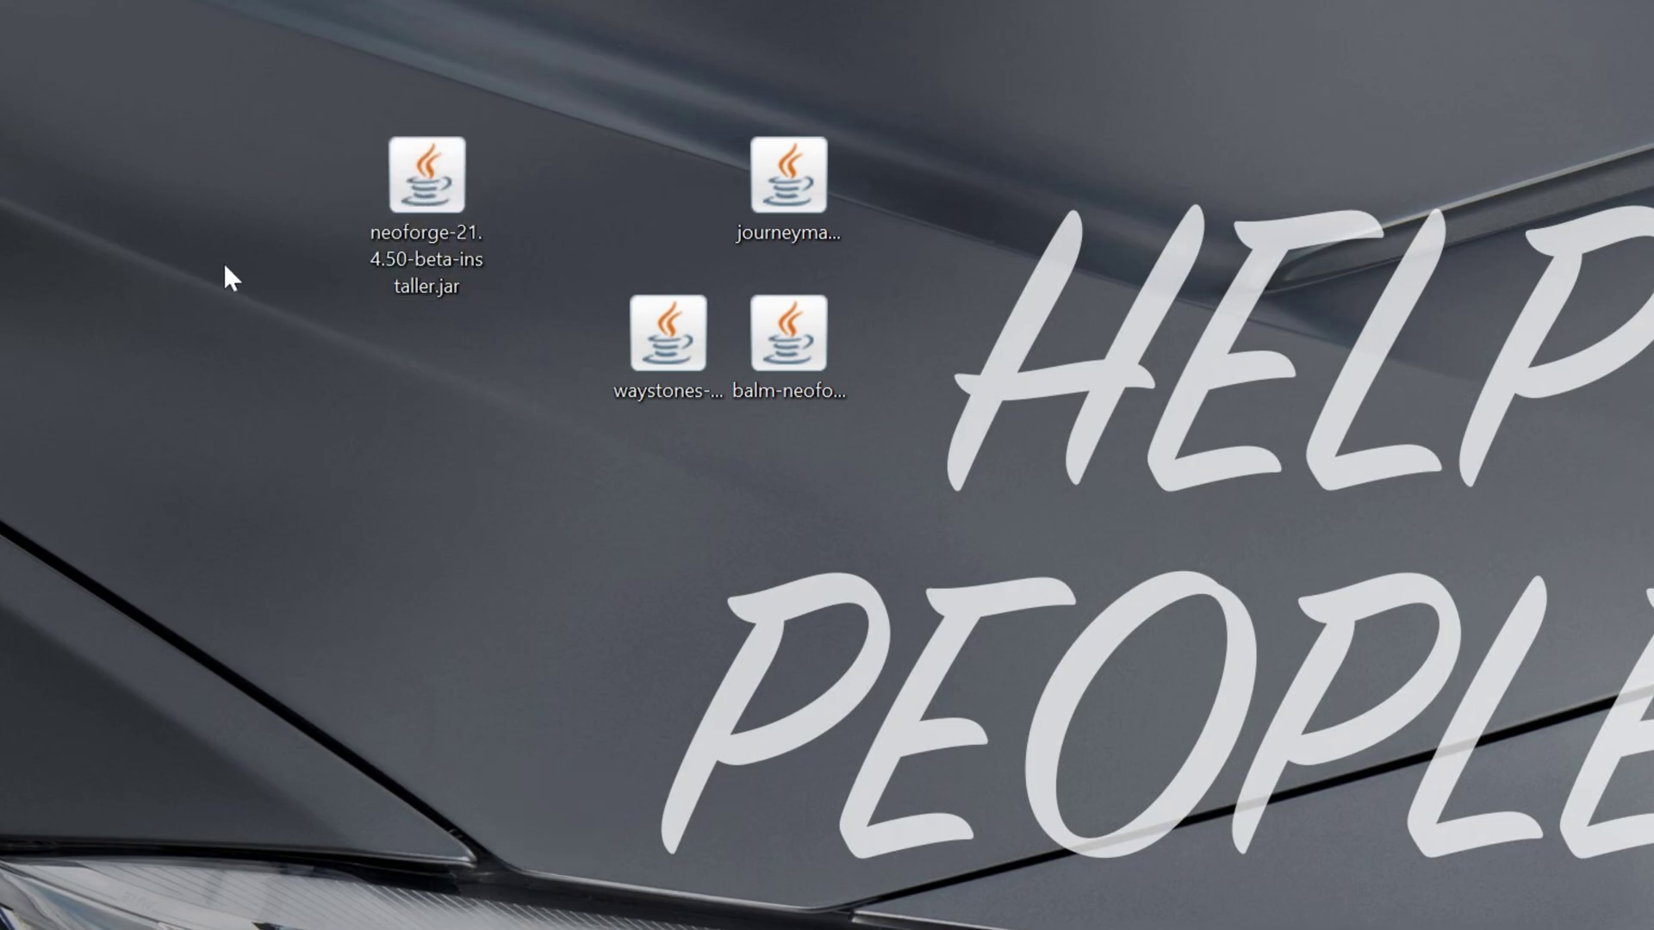
{"action": "right_click", "coordinate": [442, 200]}
{"action": "mouse_move", "coordinate": [602, 387]}
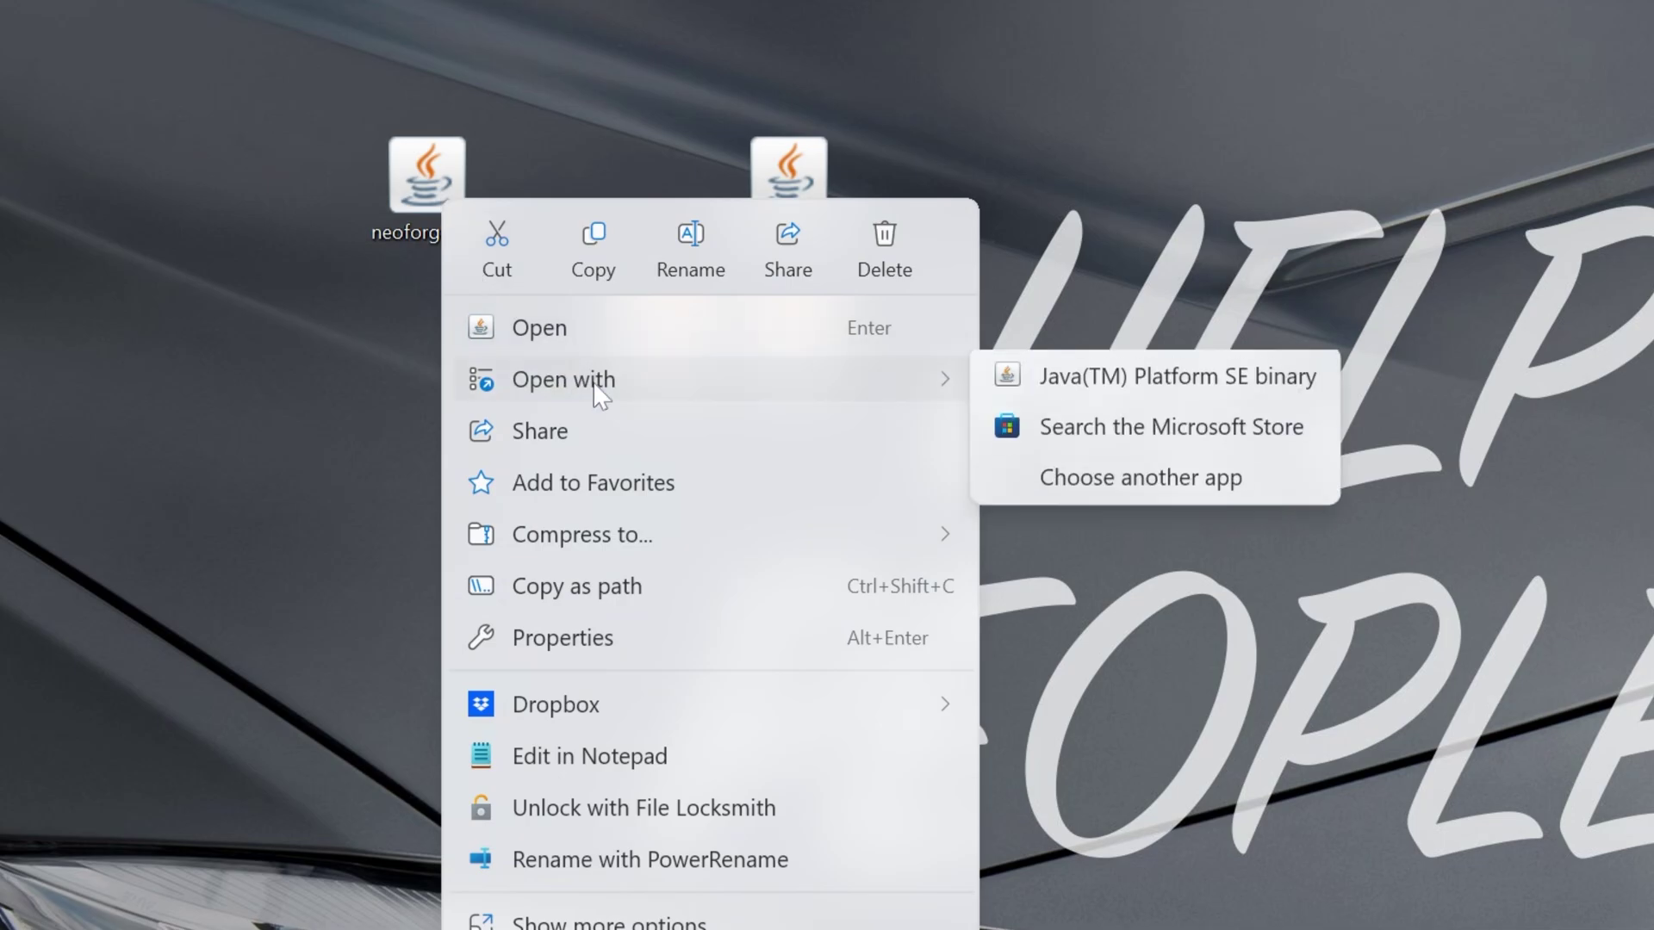
{"action": "left_click", "coordinate": [1026, 401]}
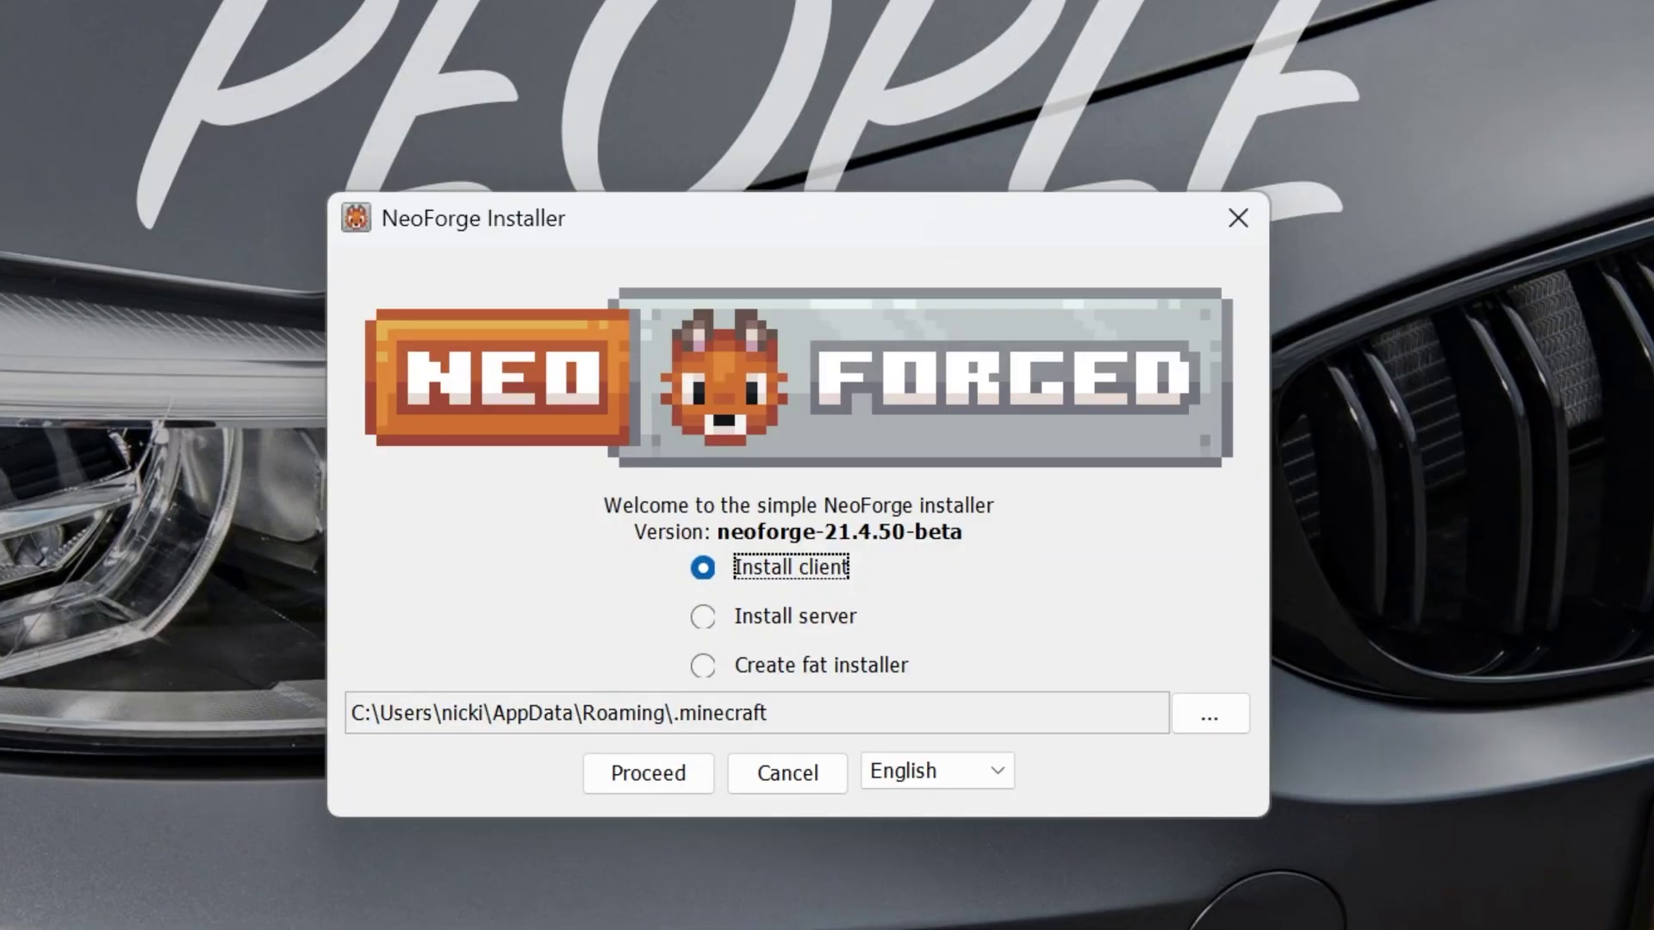
{"action": "left_click", "coordinate": [1217, 230]}
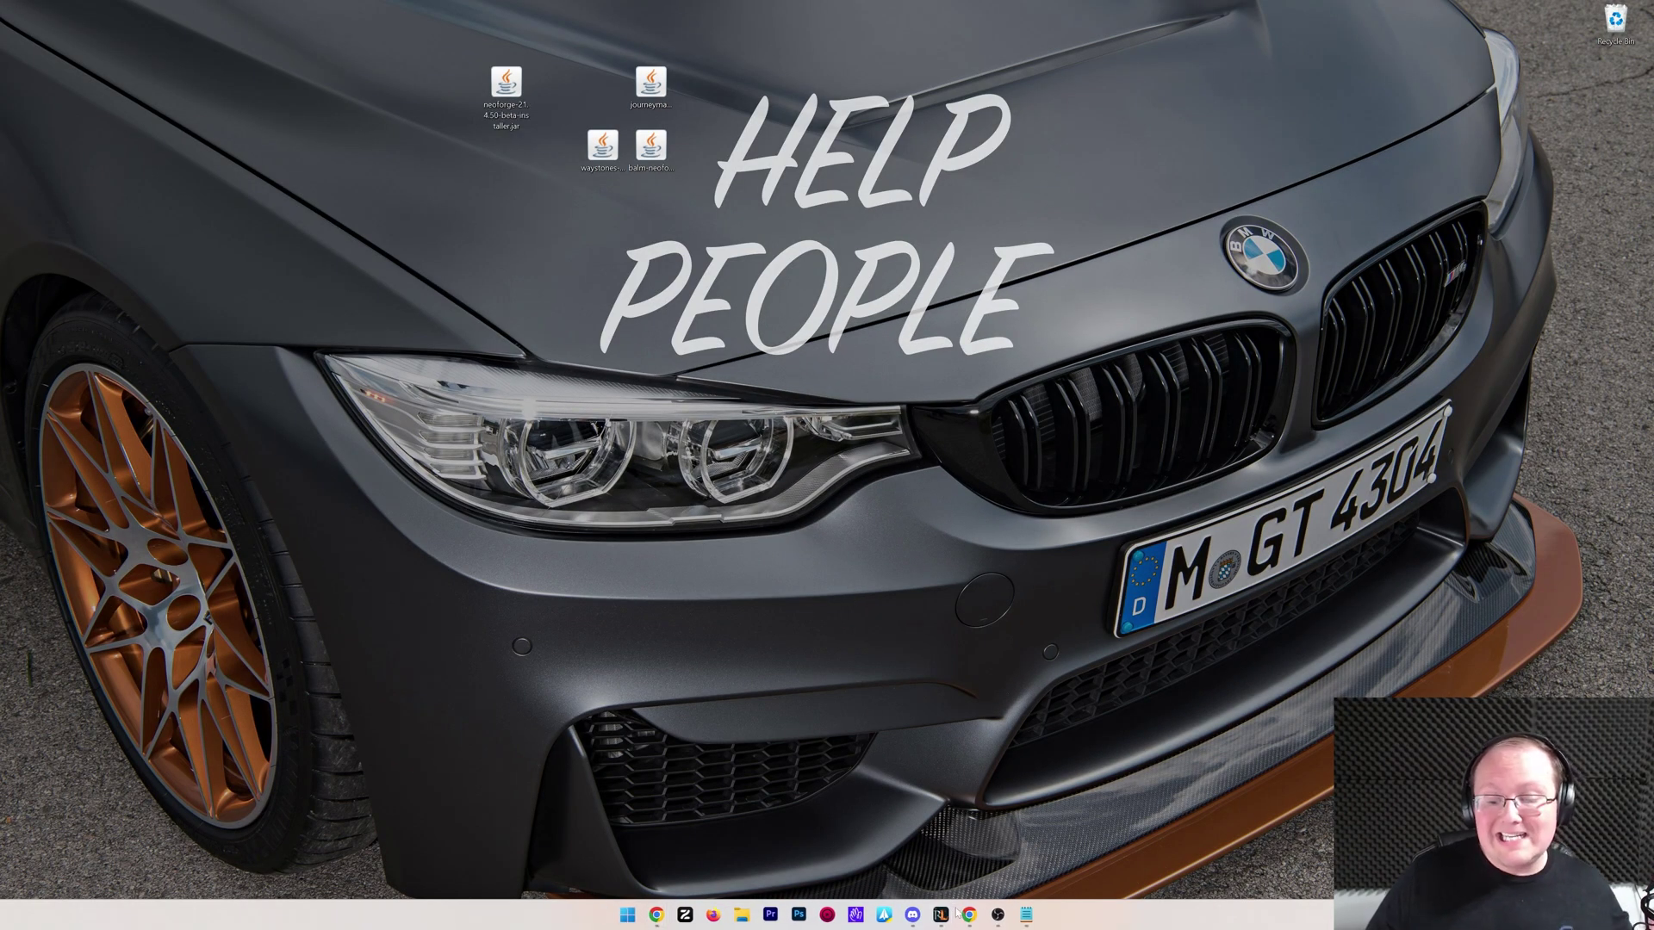
Return to the browser and look through The Breakdown's guide on downloading and installing Java for Minecraft
{"action": "left_click", "coordinate": [957, 911]}
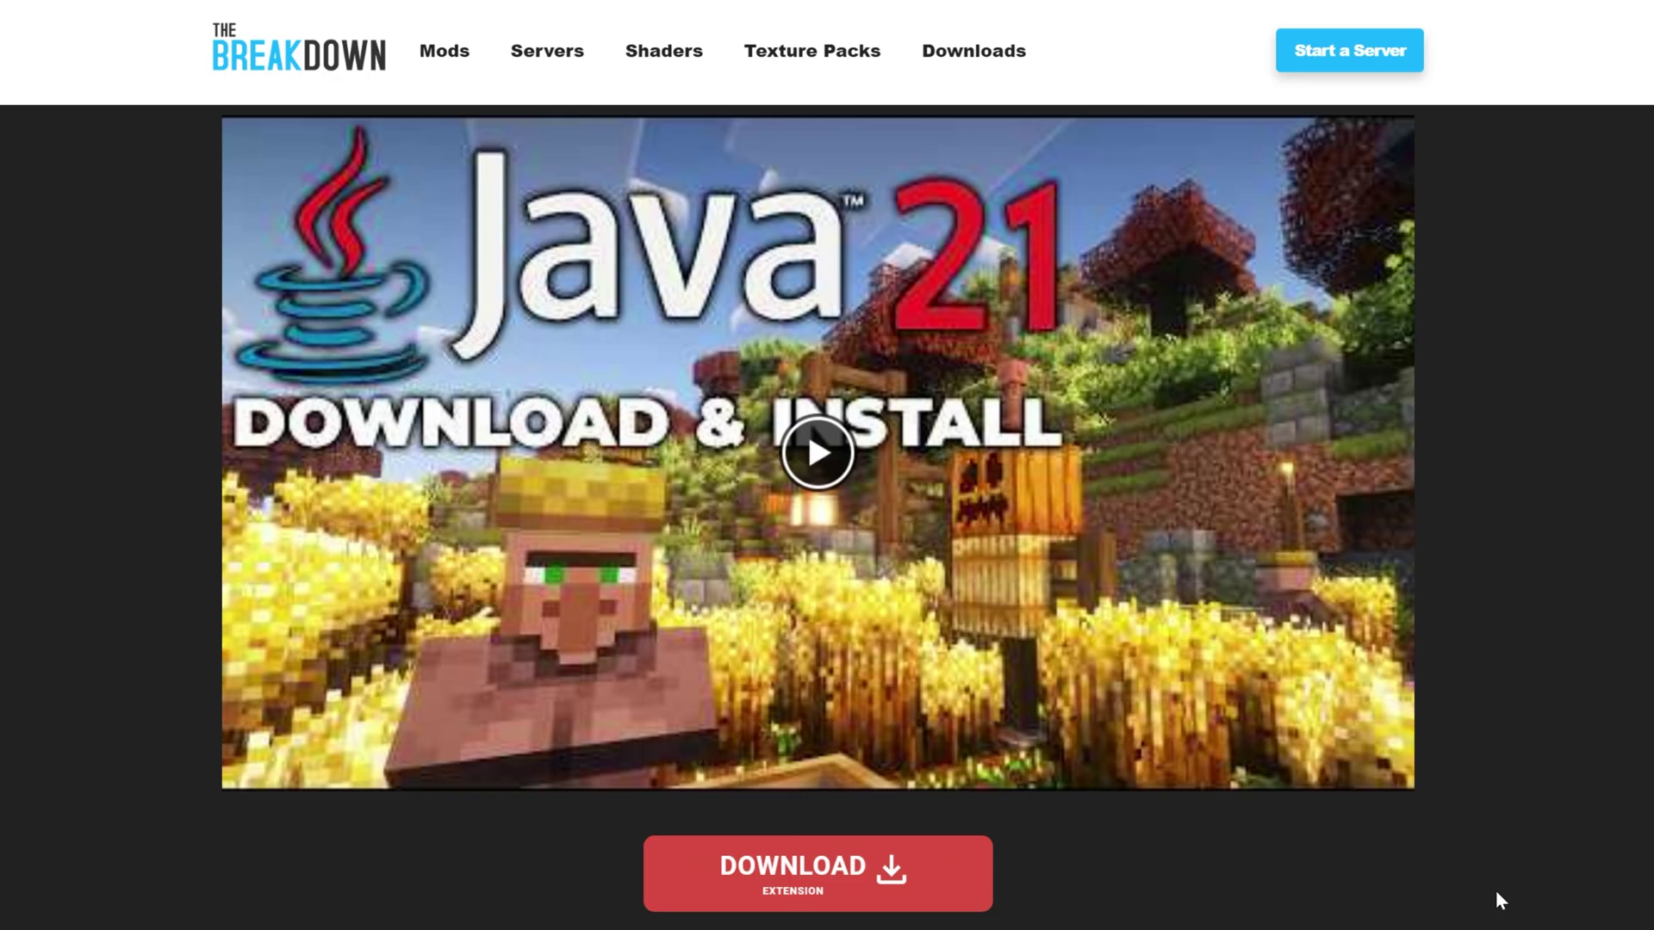
{"action": "scroll", "coordinate": [1502, 459], "scroll_direction": "down", "scroll_amount": 20}
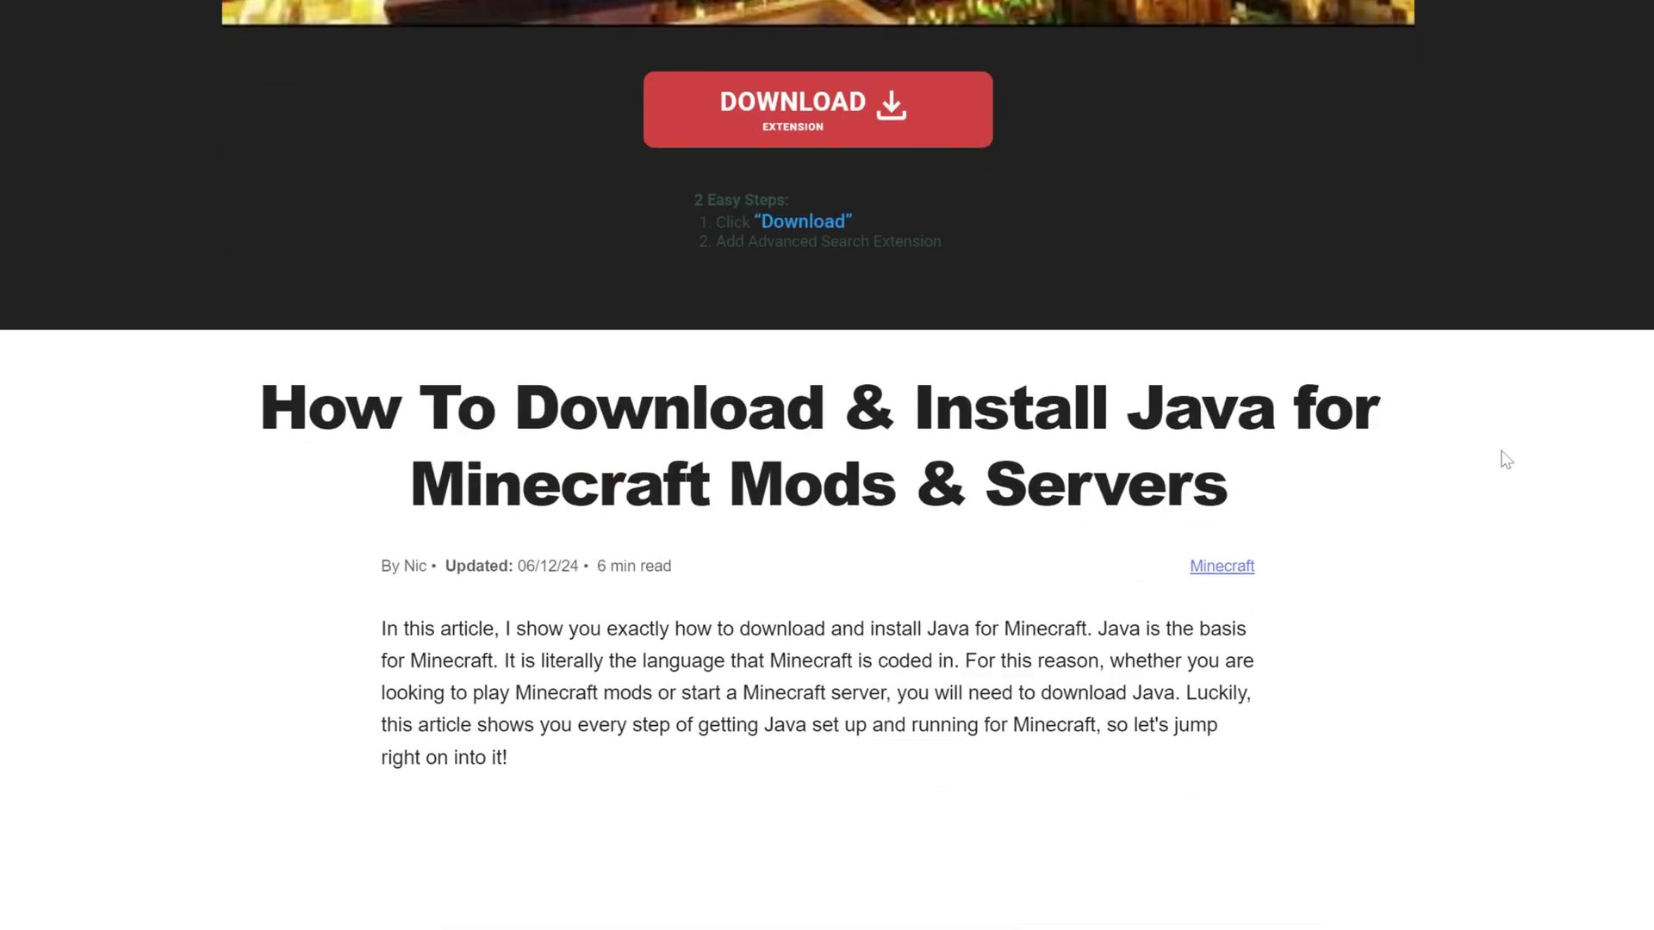
{"action": "scroll", "coordinate": [1212, 353], "scroll_direction": "down", "scroll_amount": 10}
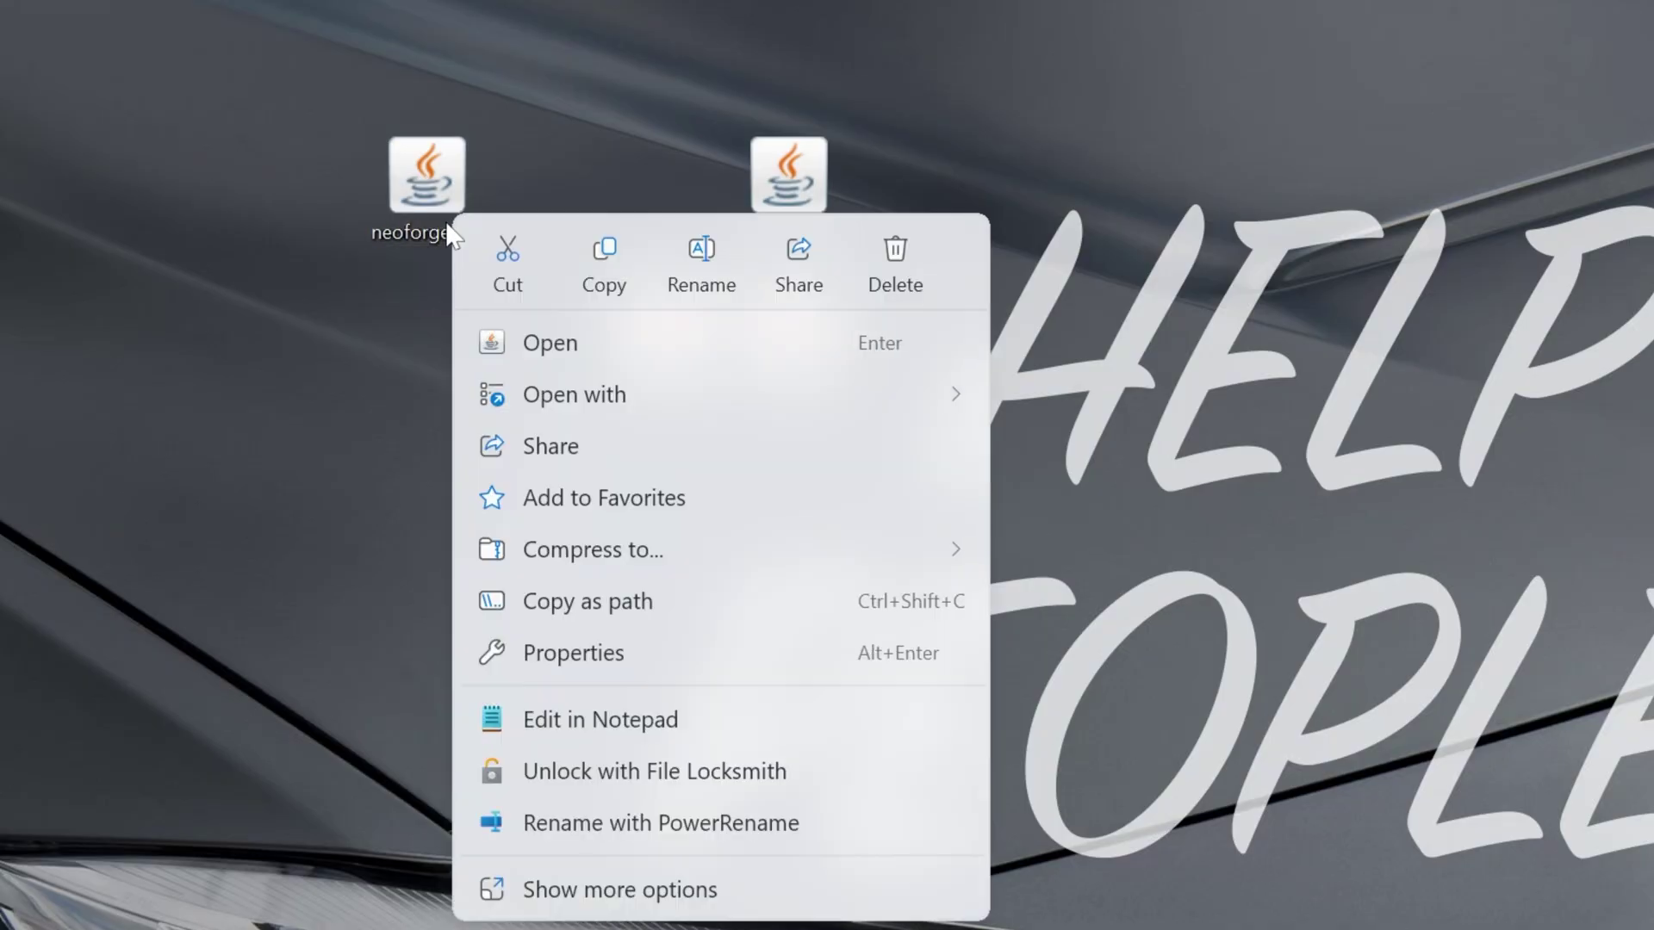
Run the NeoForge installer jar with Java(TM) Platform SE binary to install the client, and move the installer to the Recycle Bin
{"action": "mouse_move", "coordinate": [651, 411]}
{"action": "left_click", "coordinate": [1158, 394]}
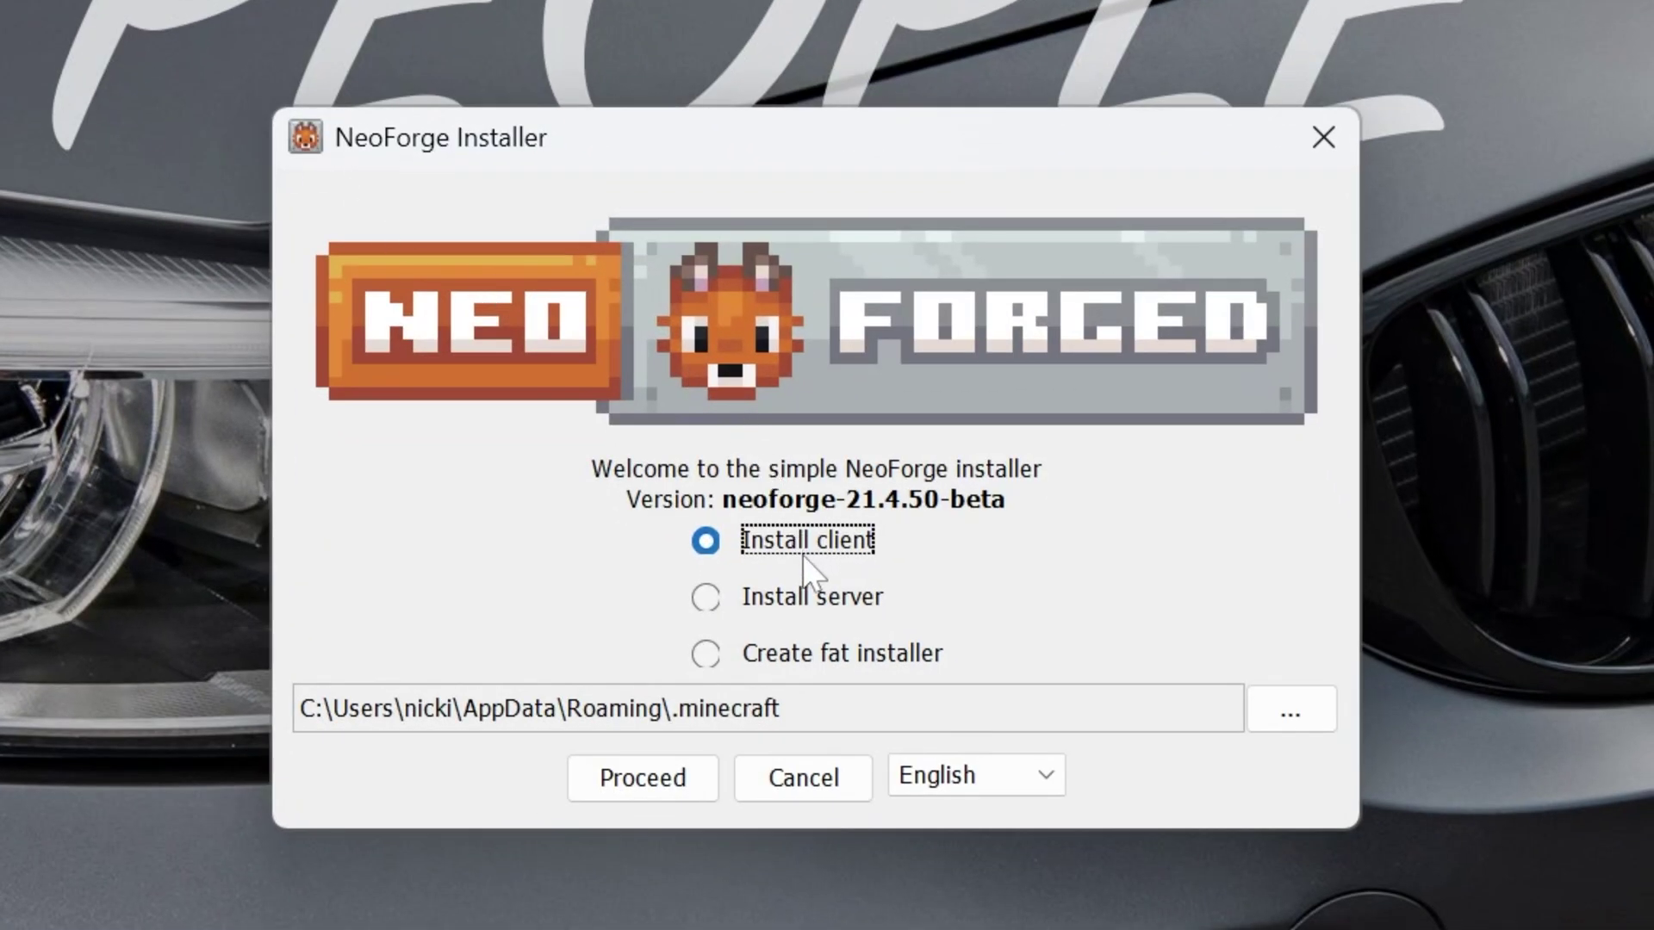
{"action": "left_click", "coordinate": [706, 781]}
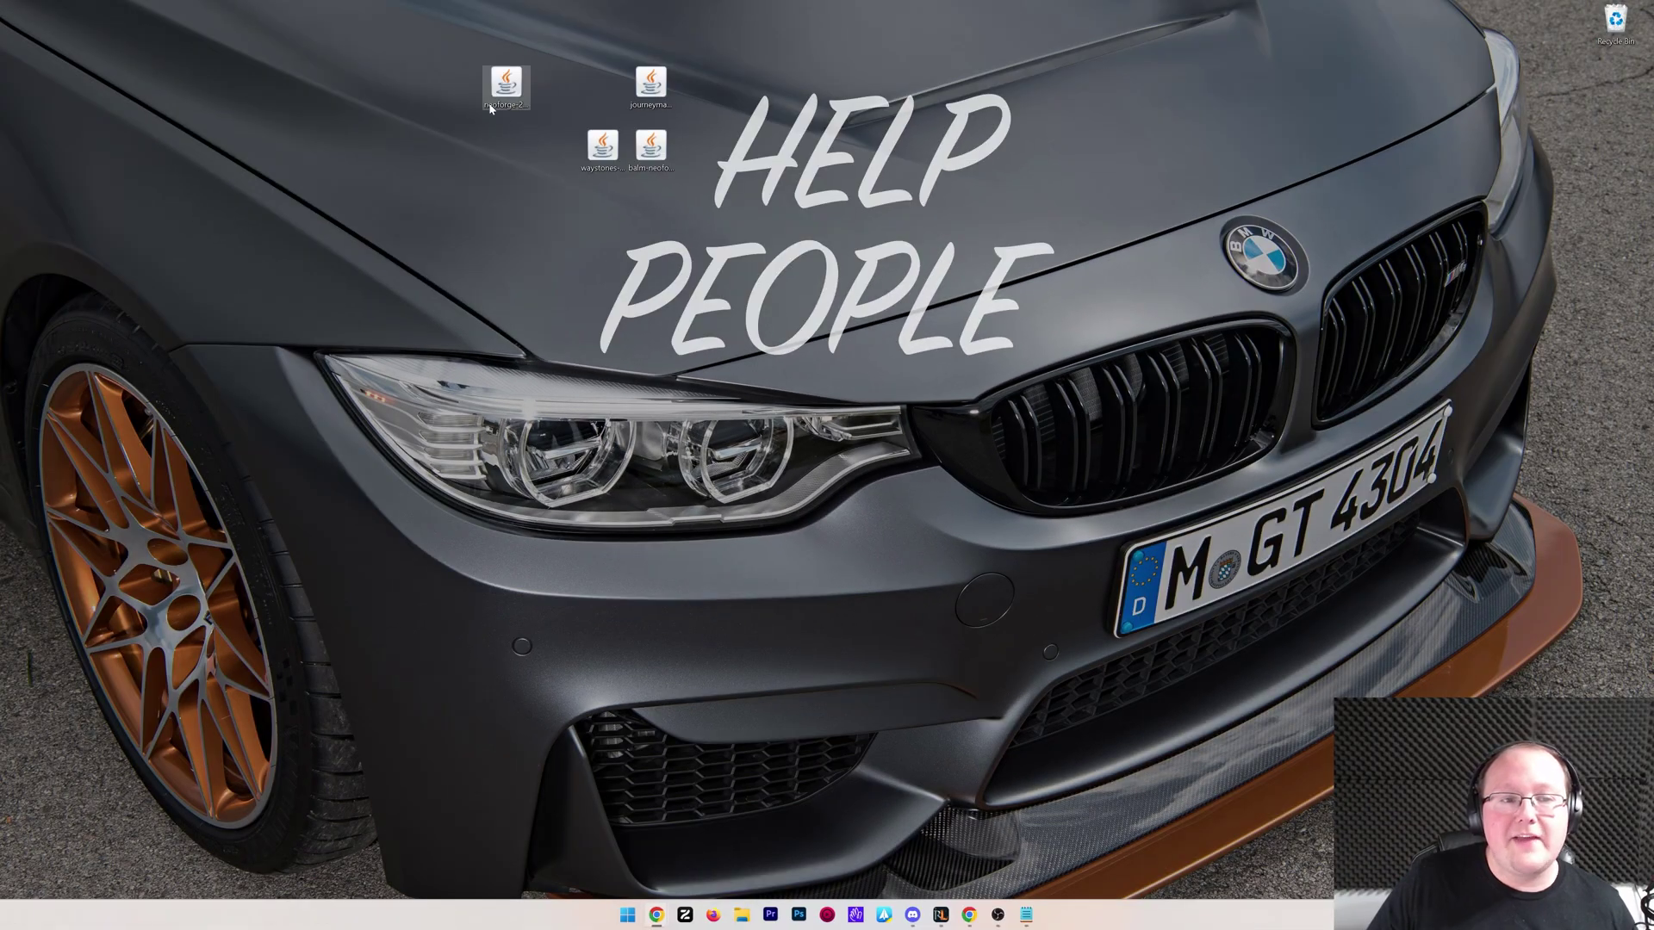
{"action": "left_click_drag", "start_coordinate": [507, 86], "coordinate": [1615, 21]}
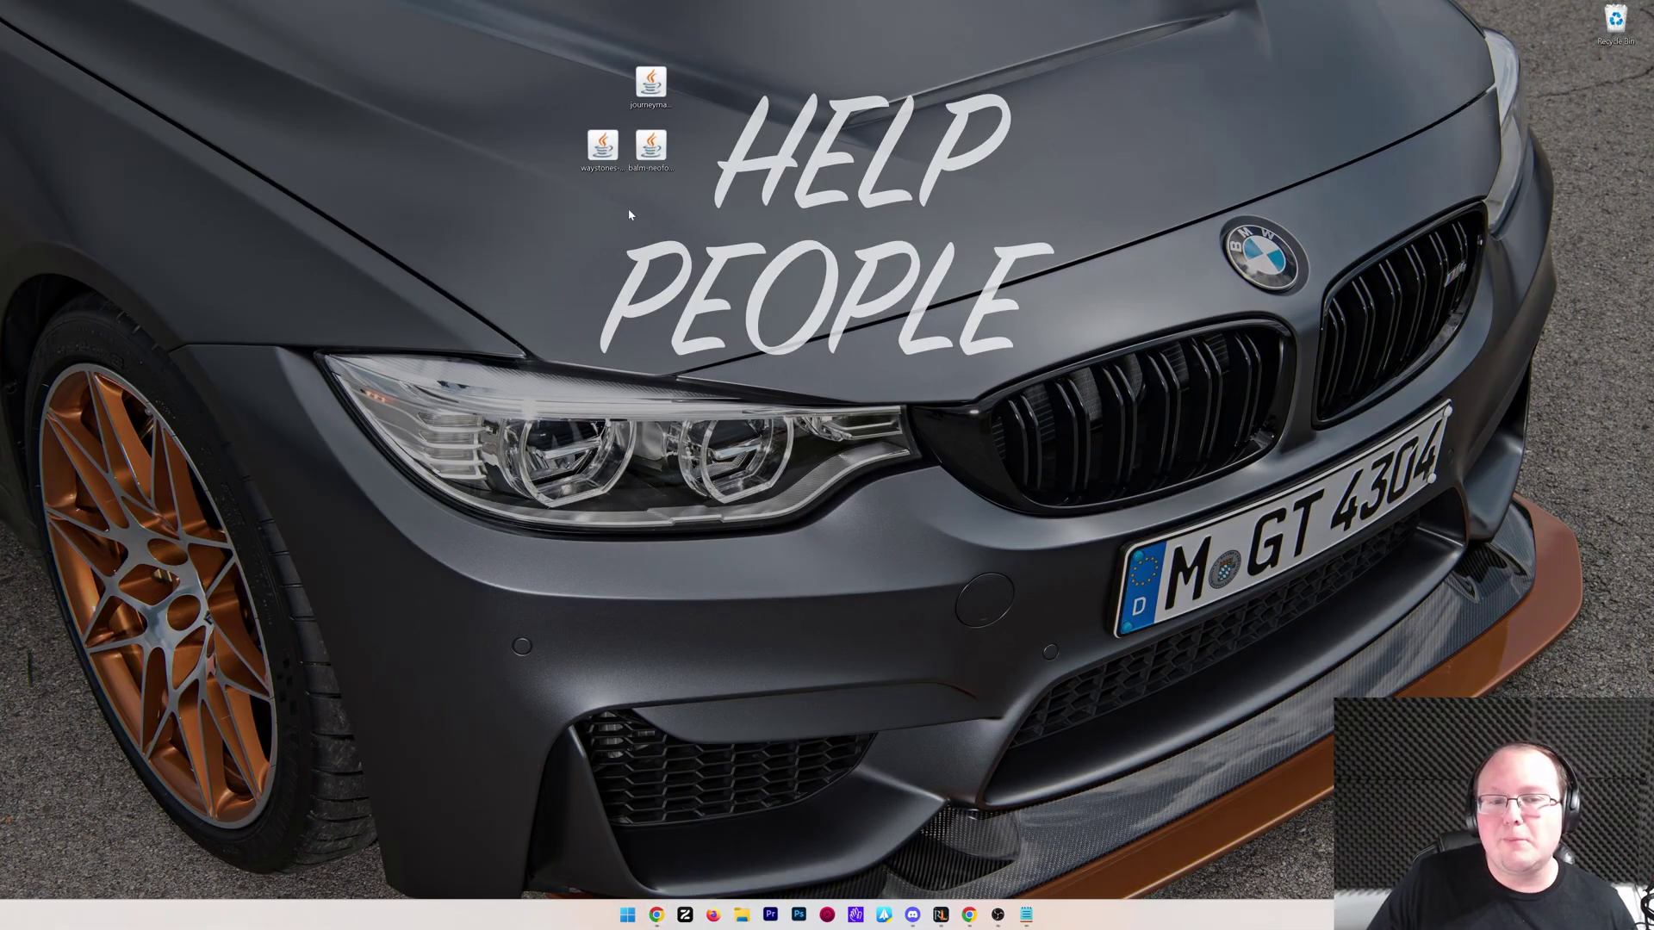
Start the Minecraft Launcher
{"action": "left_click", "coordinate": [627, 915]}
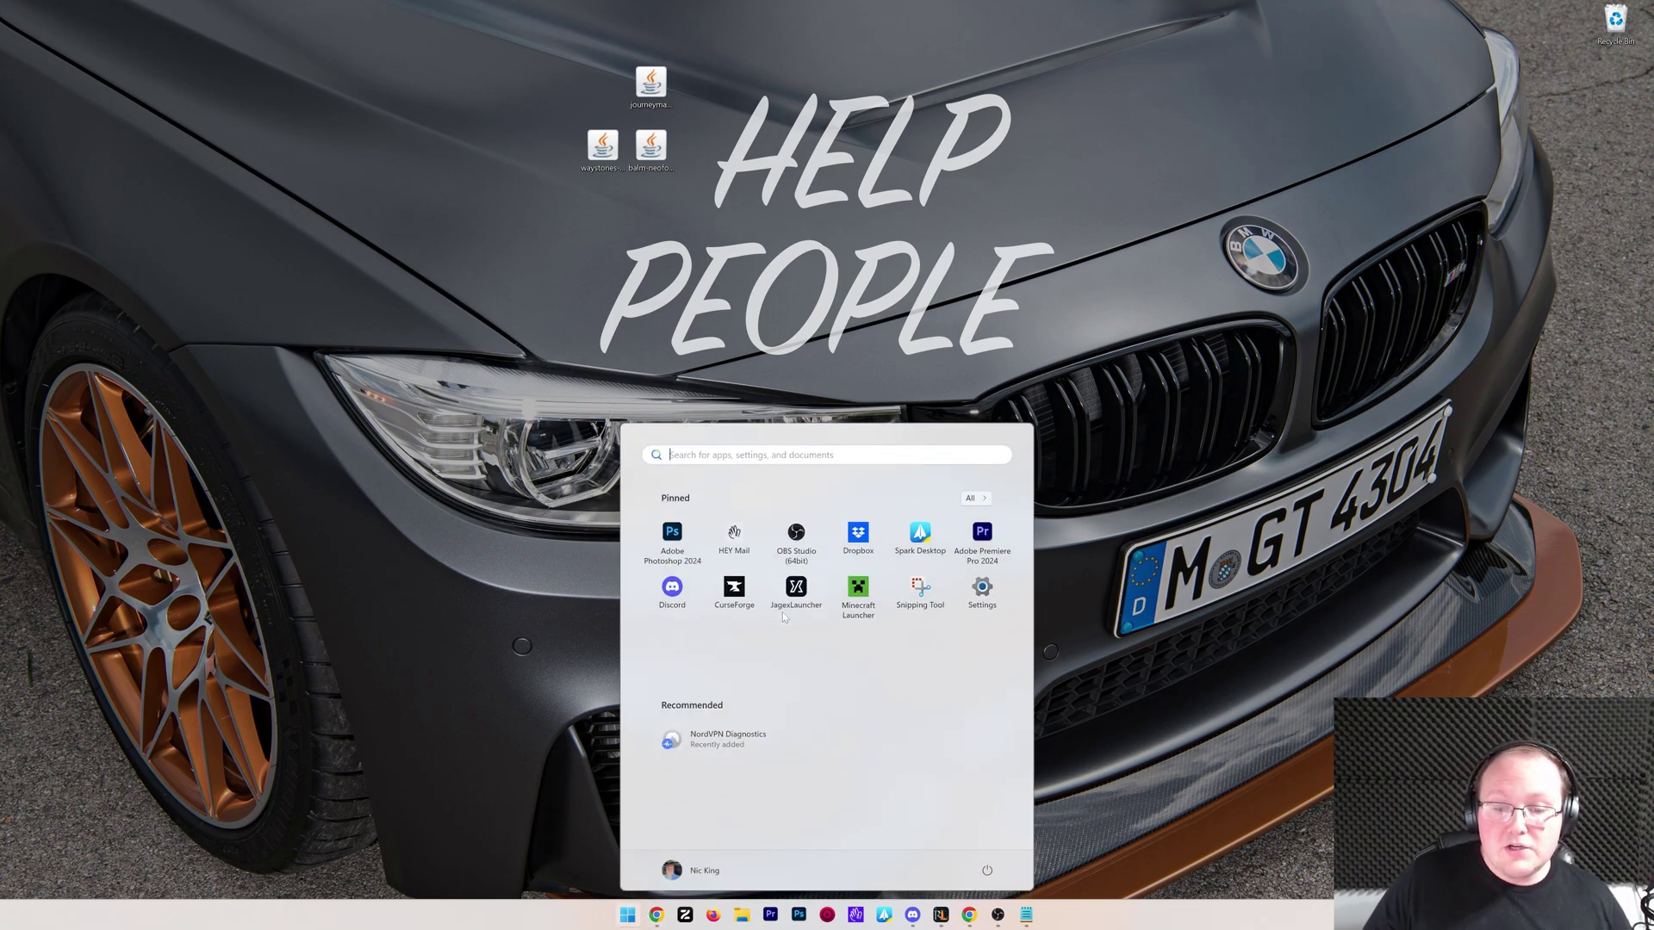
{"action": "left_click", "coordinate": [857, 590]}
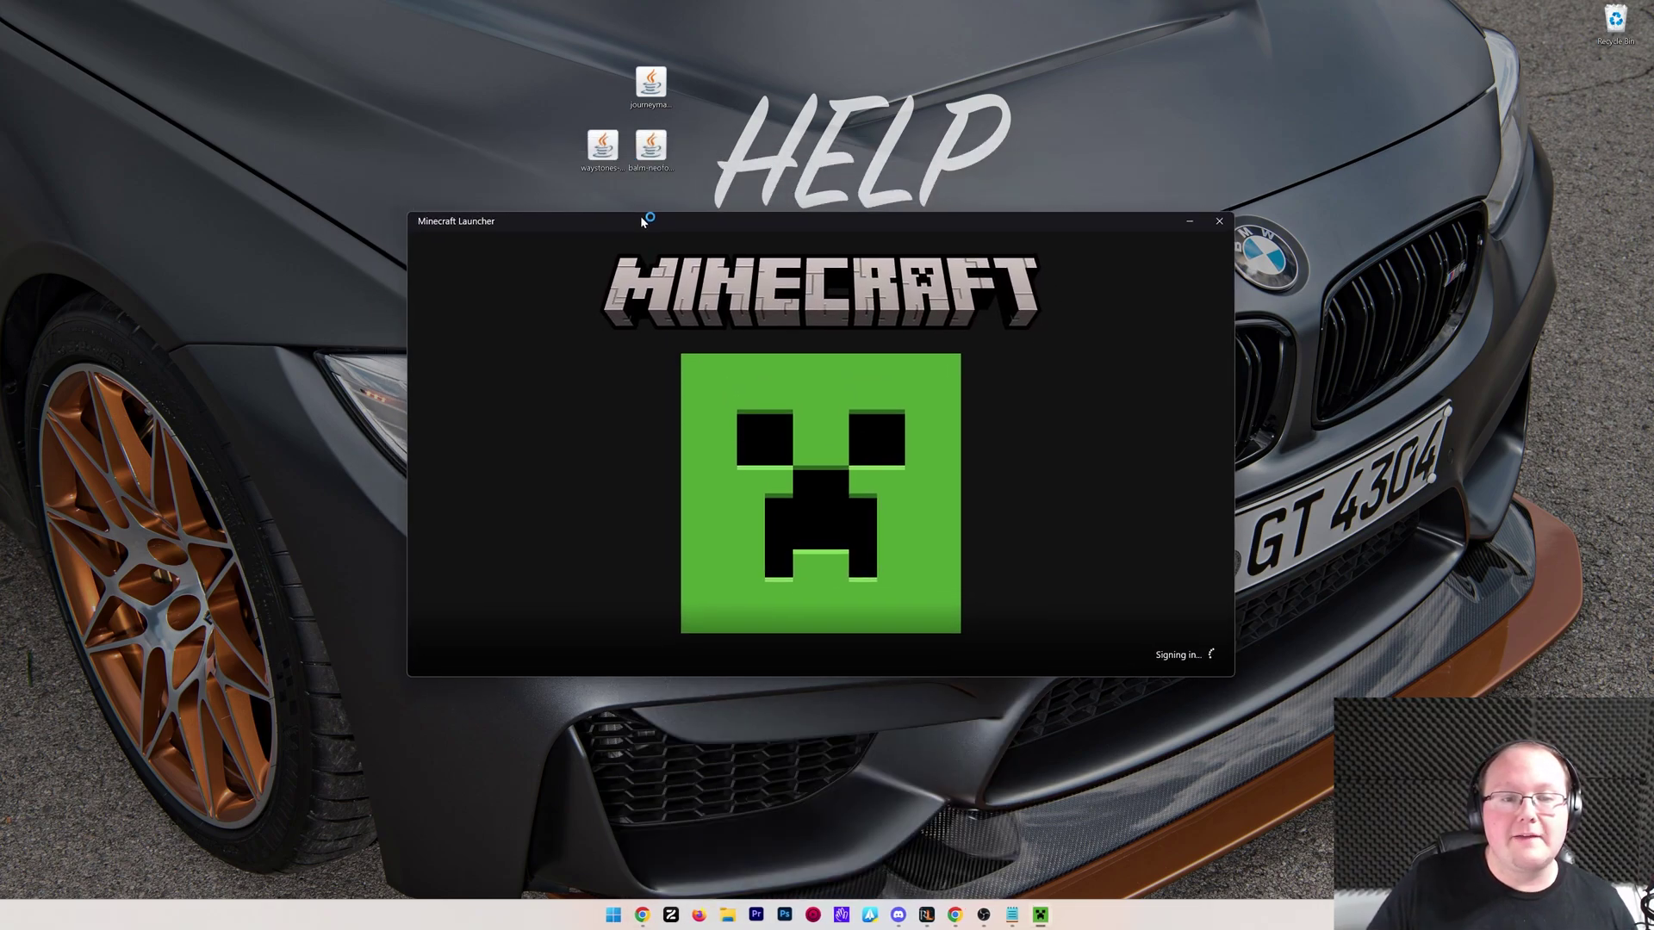
{"action": "left_click_drag", "start_coordinate": [682, 182], "coordinate": [554, 95]}
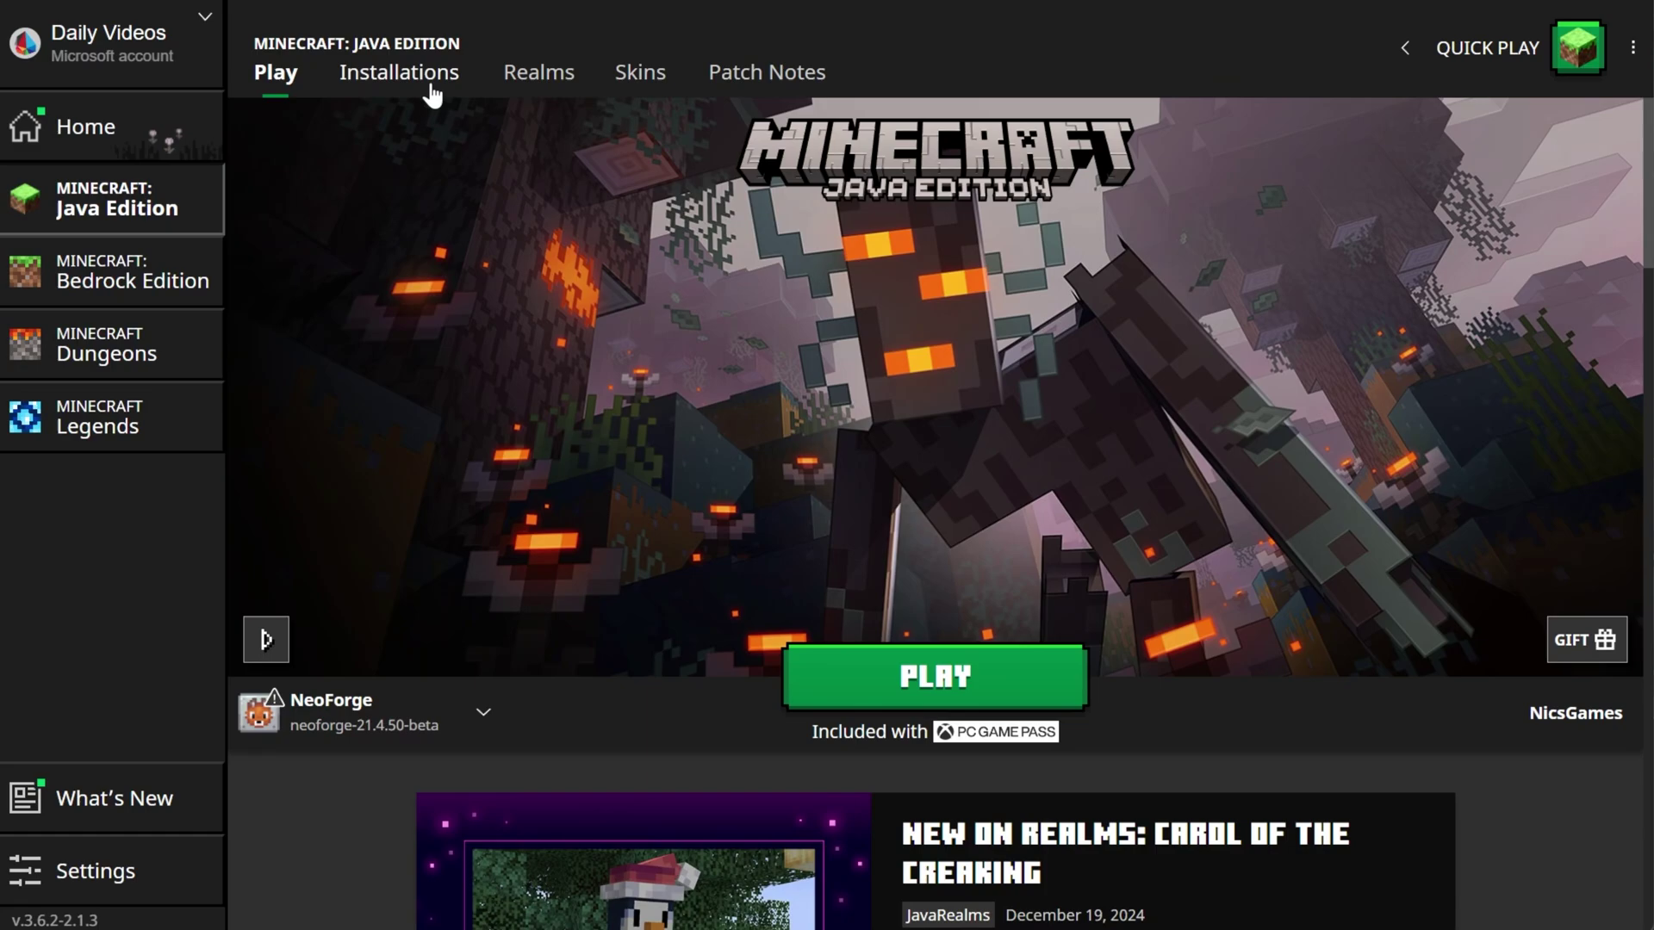
Bring up the Java Edition installations list with modded versions included
{"action": "left_click", "coordinate": [431, 87]}
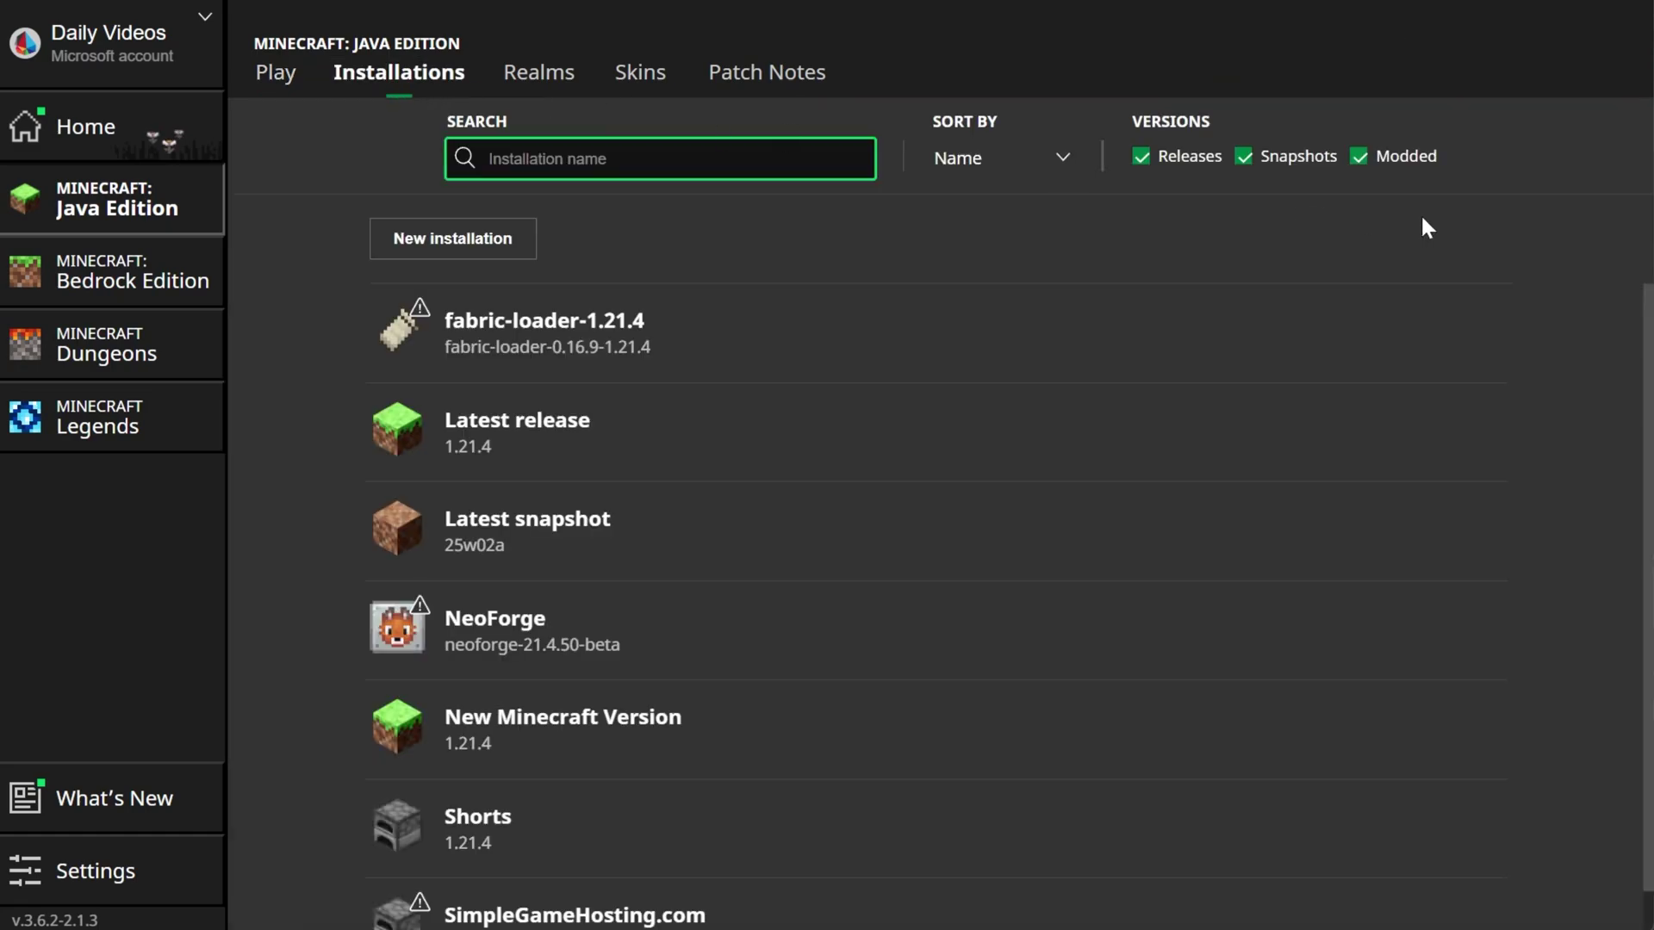
{"action": "left_click", "coordinate": [1412, 168]}
{"action": "left_click", "coordinate": [1413, 176]}
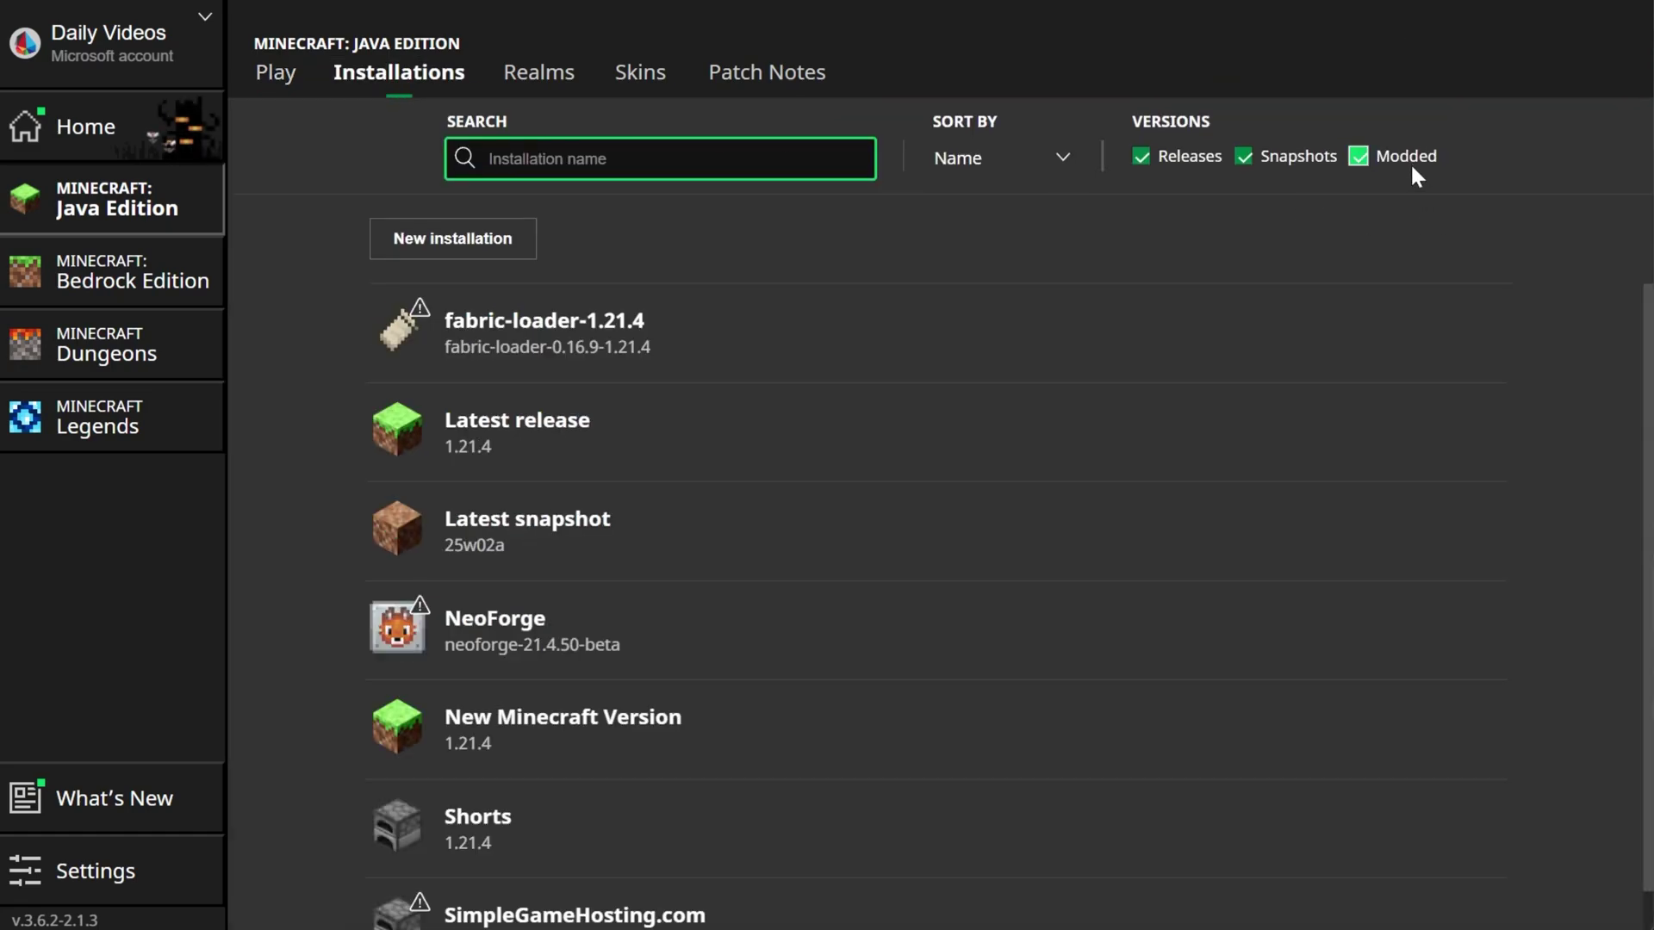
{"action": "scroll", "coordinate": [582, 575], "scroll_direction": "down", "scroll_amount": 1}
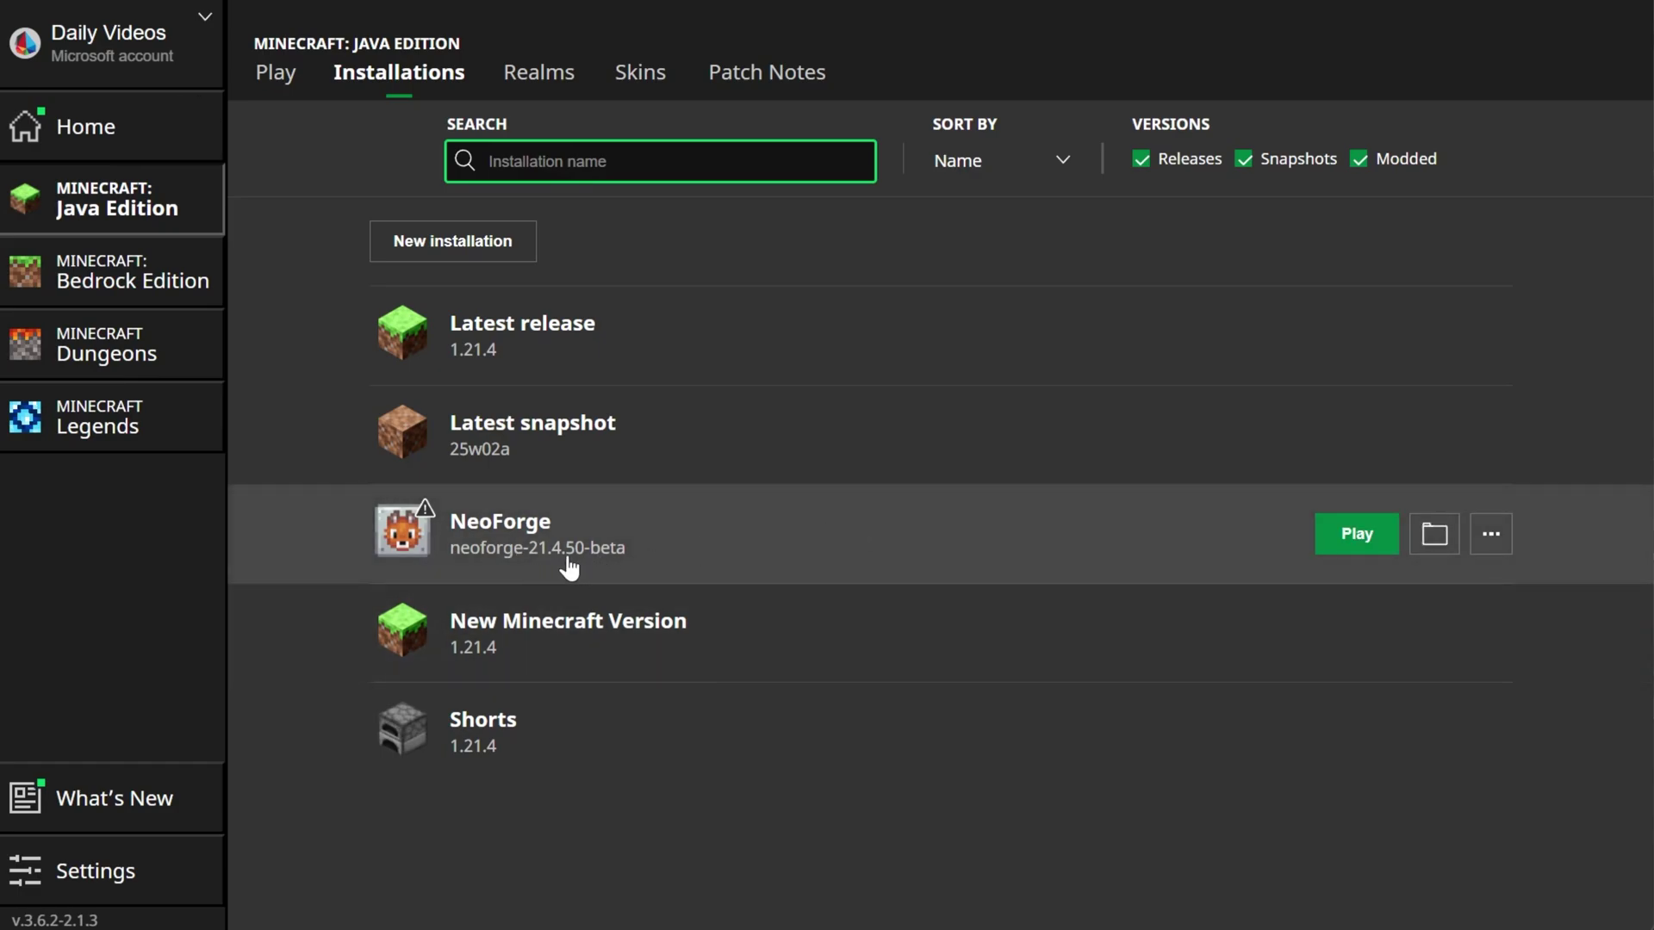
Create an installation named SimpleGameHosting.com using release neoforge-21.4.50-beta at a resolution of 2560x1440
{"action": "left_click", "coordinate": [515, 243]}
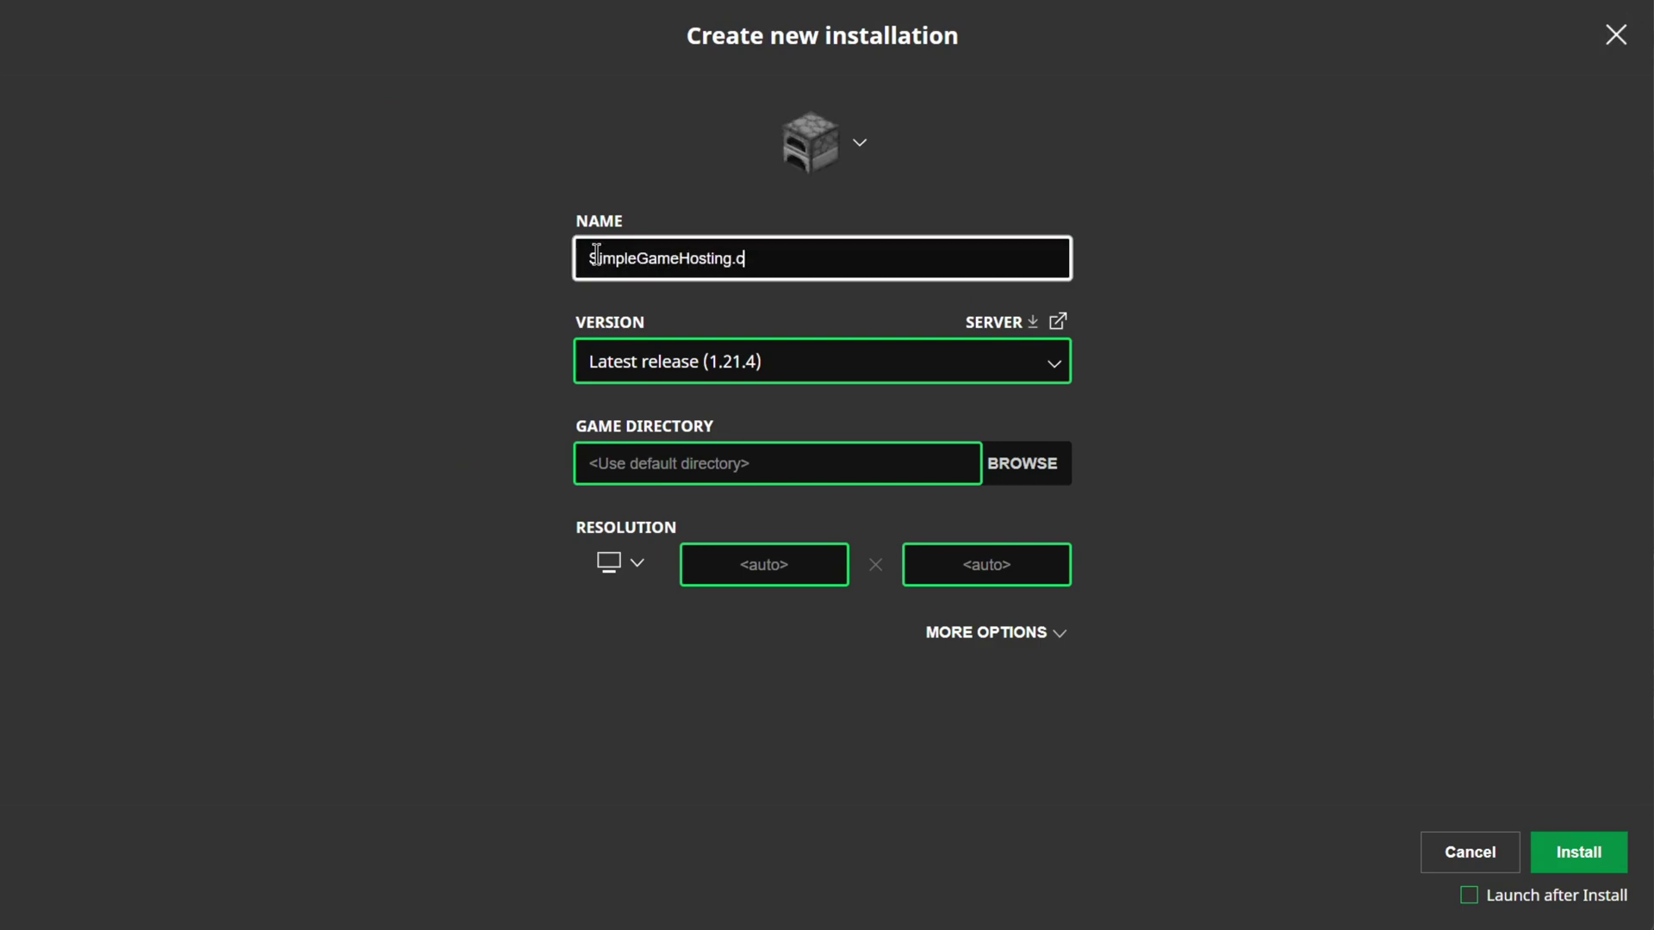
{"action": "left_click", "coordinate": [737, 349]}
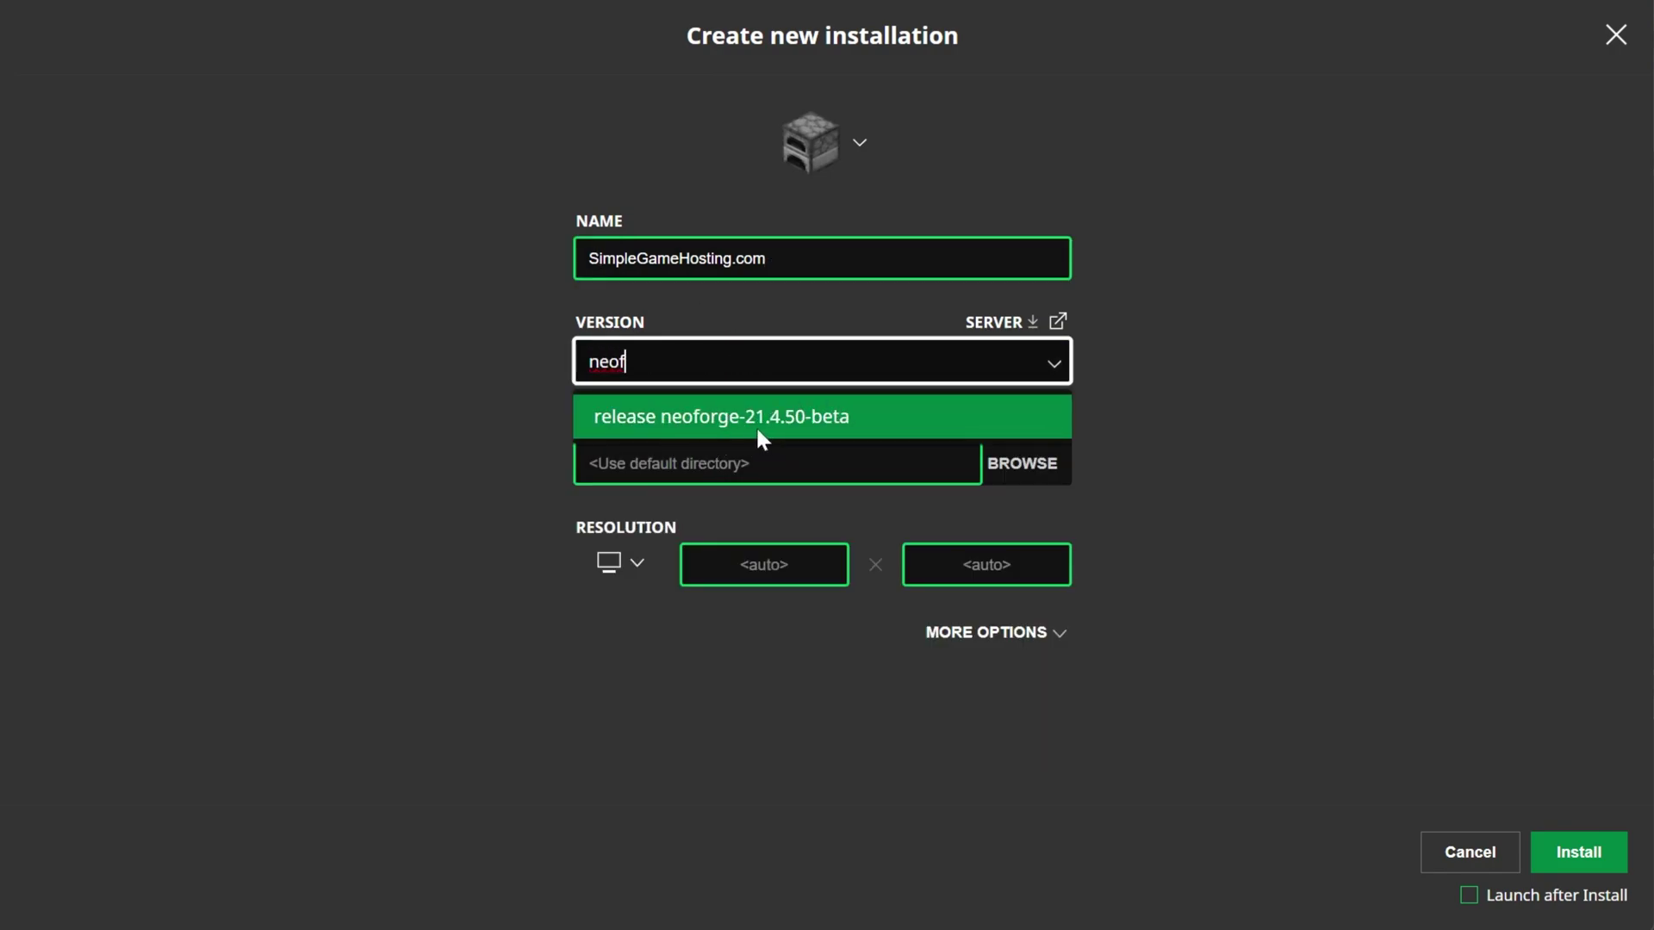
{"action": "left_click", "coordinate": [767, 432]}
{"action": "left_click", "coordinate": [659, 614]}
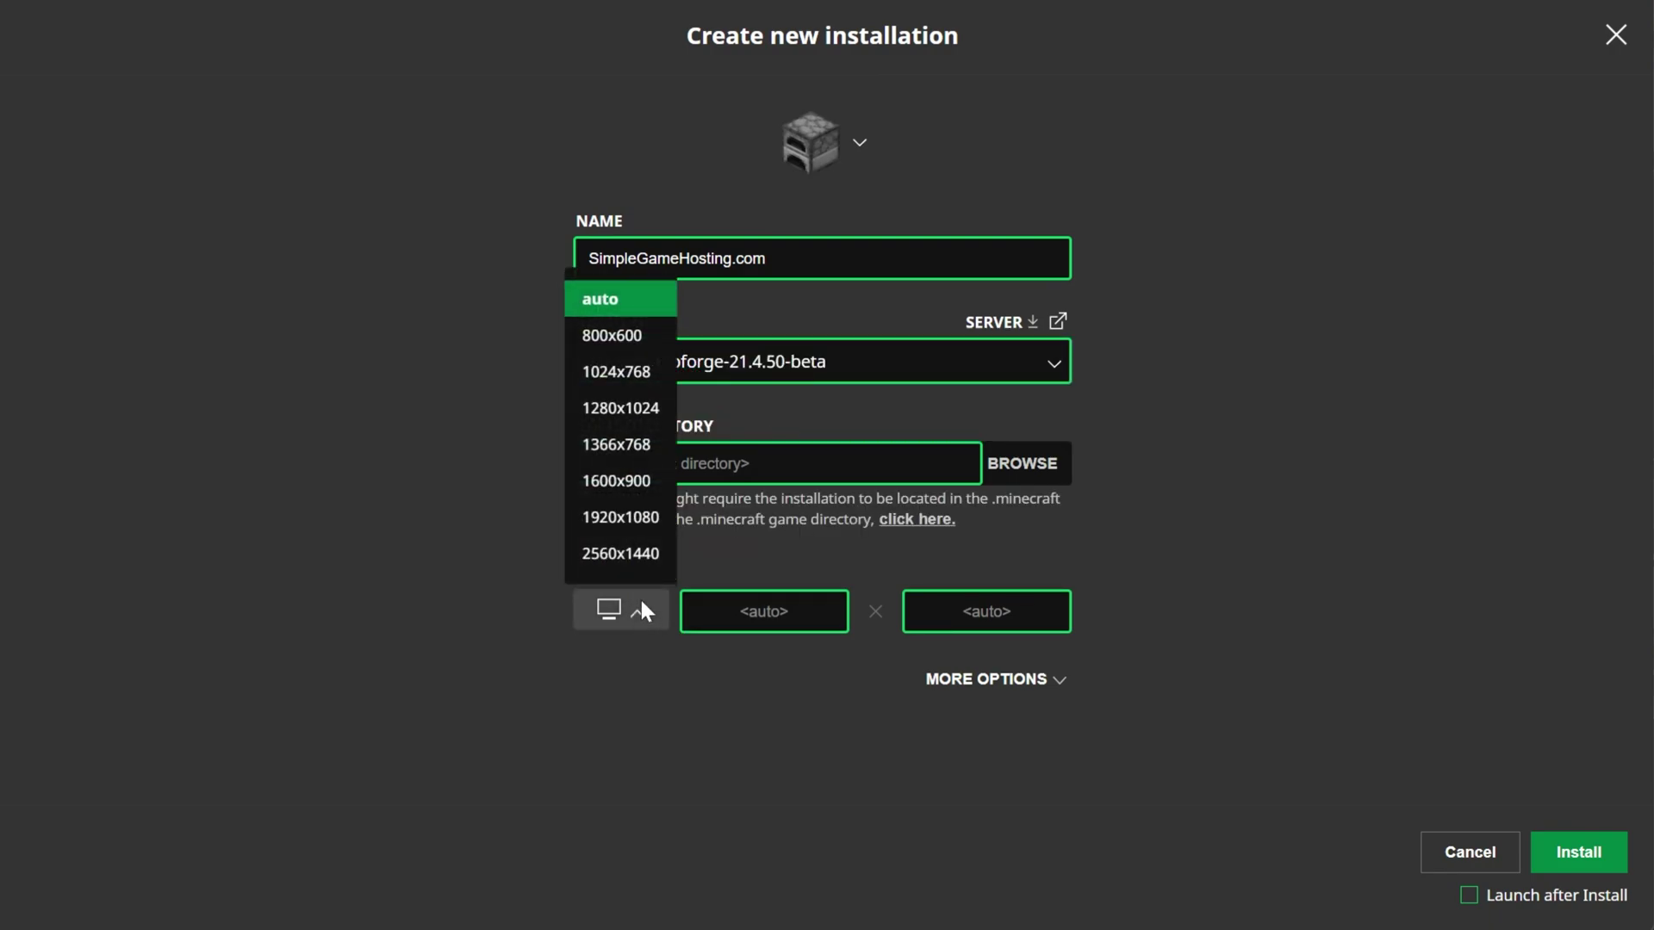
{"action": "left_click", "coordinate": [607, 551]}
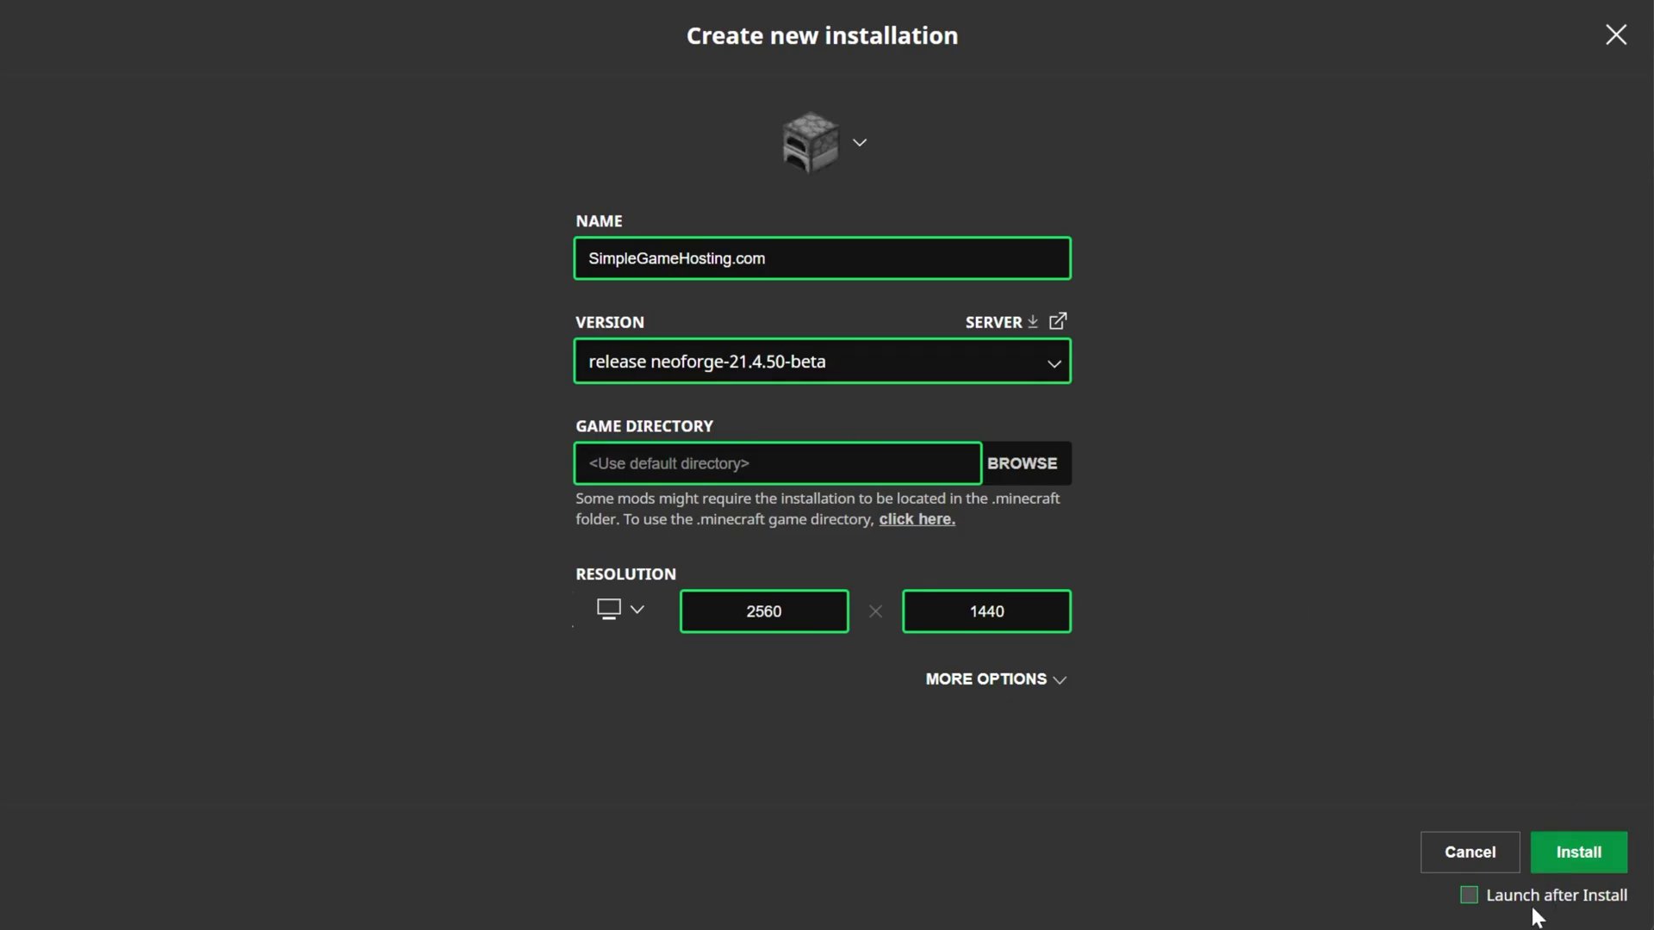
{"action": "left_click", "coordinate": [1583, 856]}
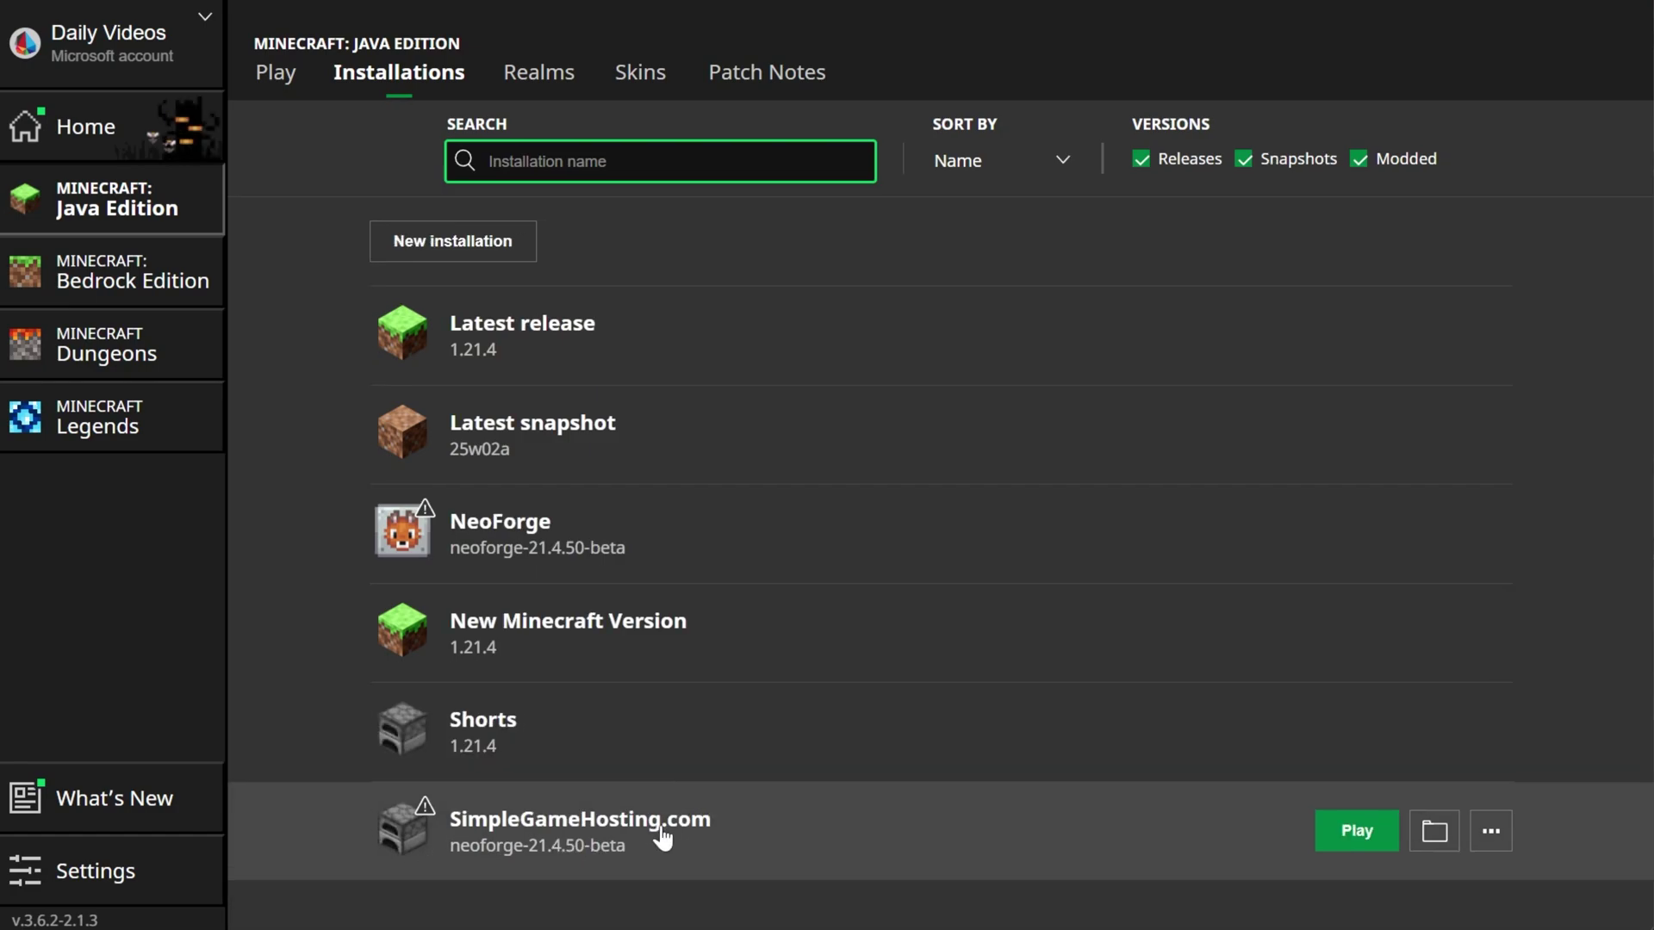
Launch the SimpleGameHosting.com installation, accepting the modified game warning, and check the mods list in Minecraft
{"action": "left_click", "coordinate": [1357, 831]}
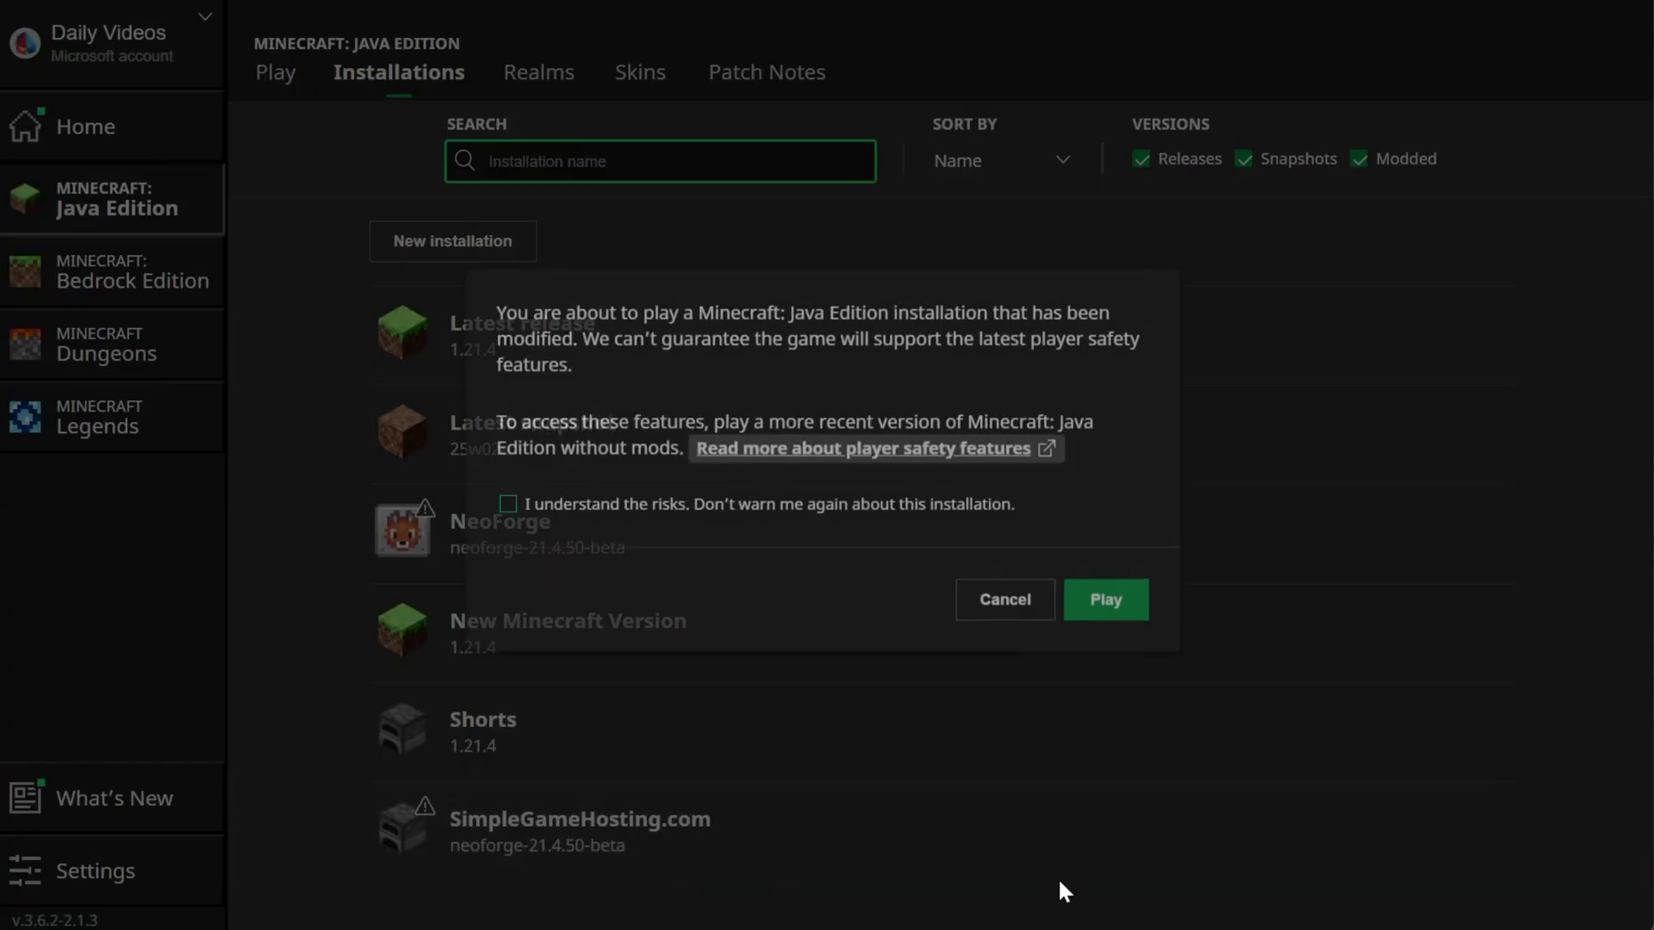
{"action": "left_click", "coordinate": [1111, 607]}
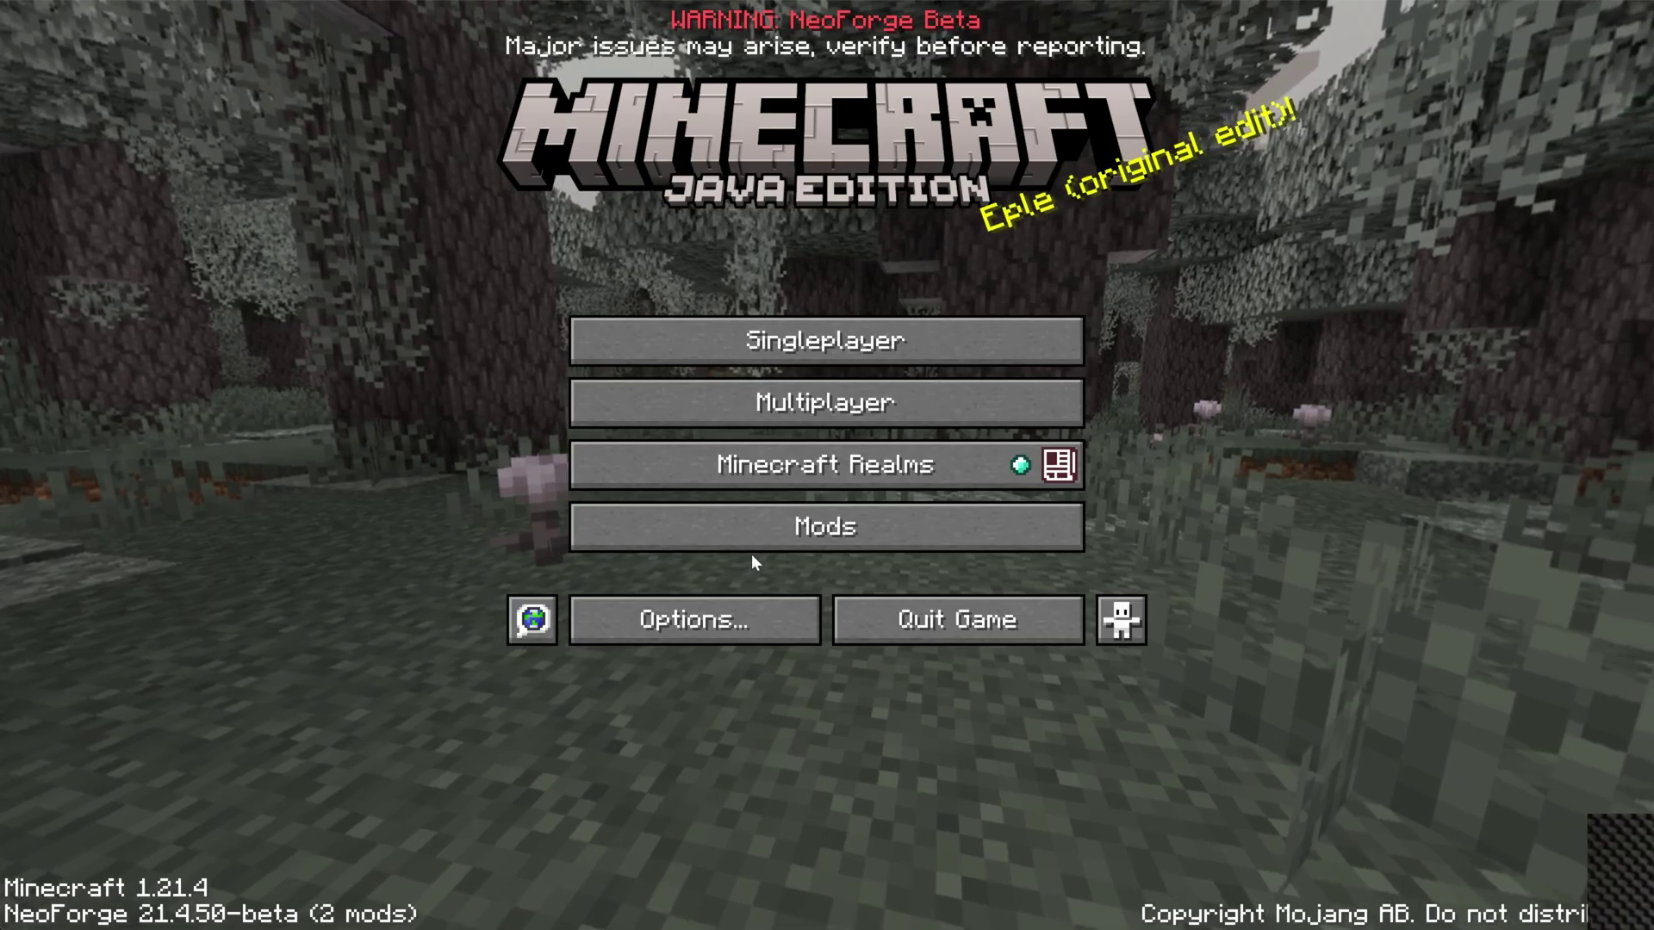
{"action": "left_click", "coordinate": [751, 544]}
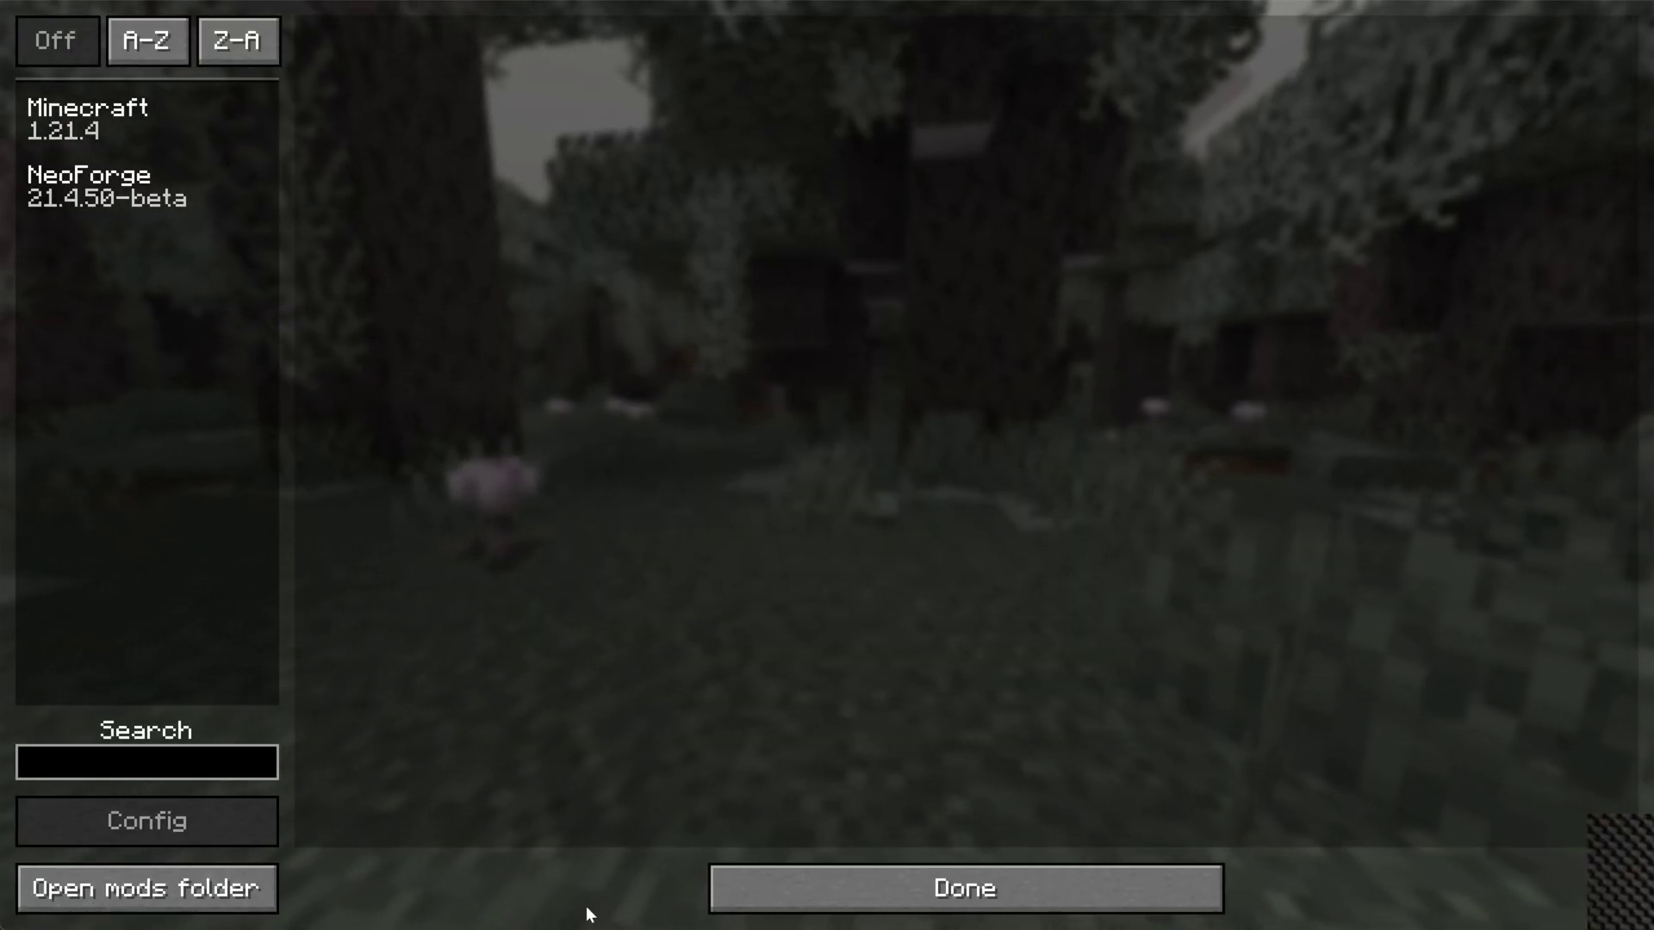
{"action": "left_click", "coordinate": [732, 888]}
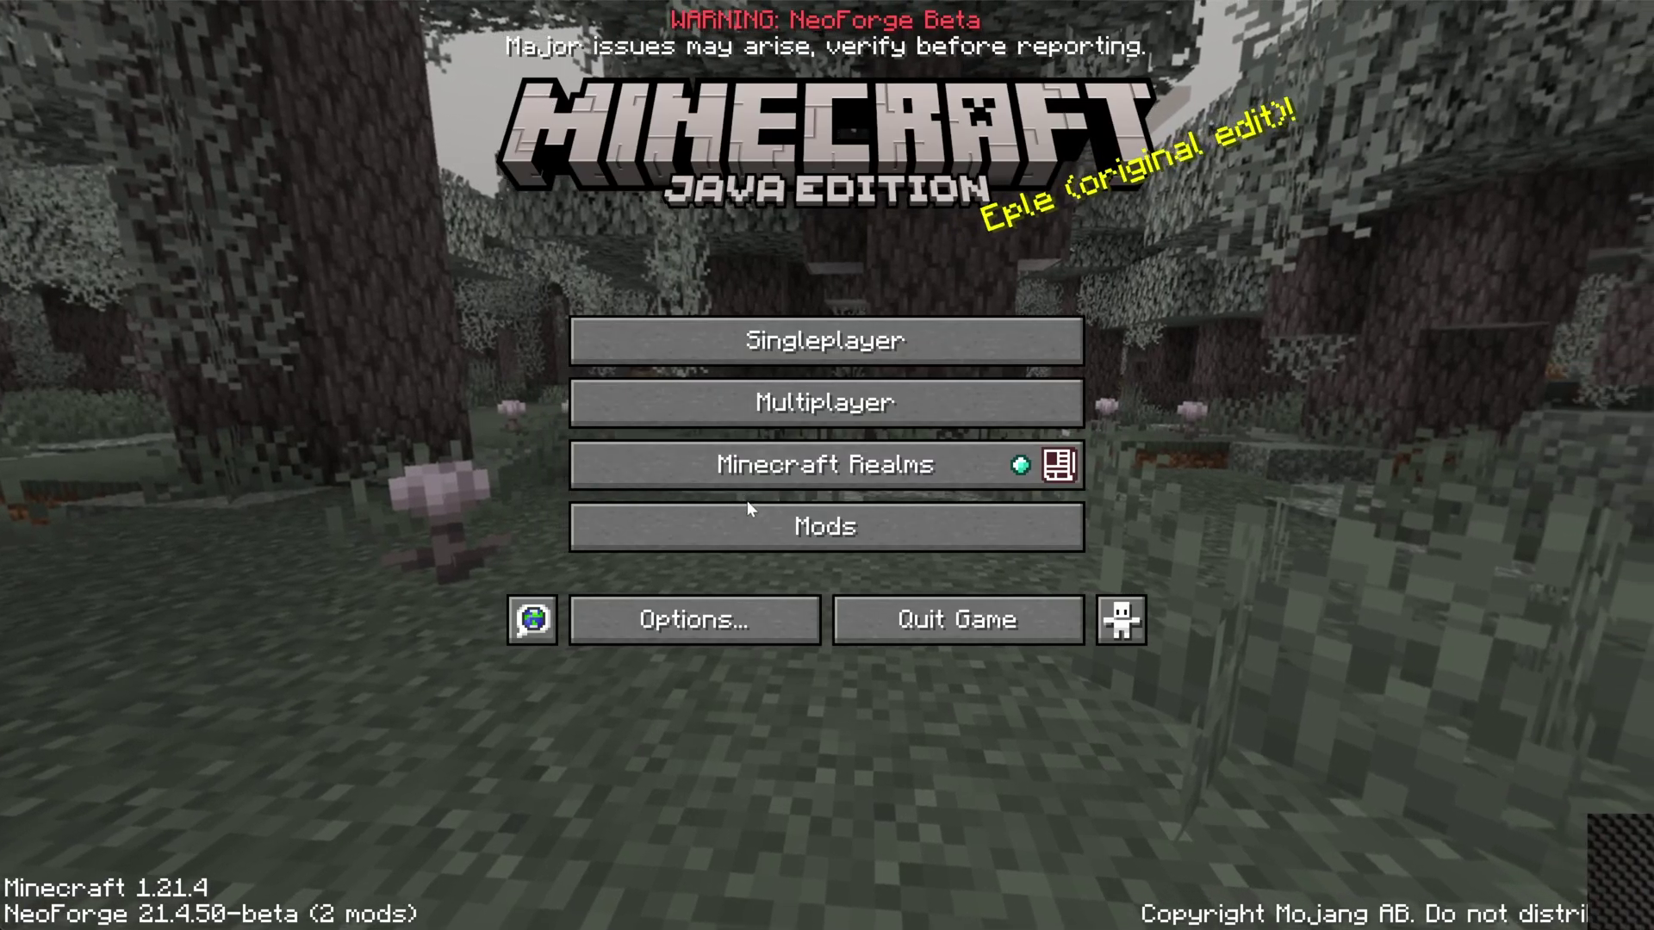
Open the mods folder from Minecraft's mods list and move the Waystones, Balm and JourneyMap jars from the desktop into it
{"action": "left_click", "coordinate": [747, 521]}
{"action": "left_click", "coordinate": [184, 887]}
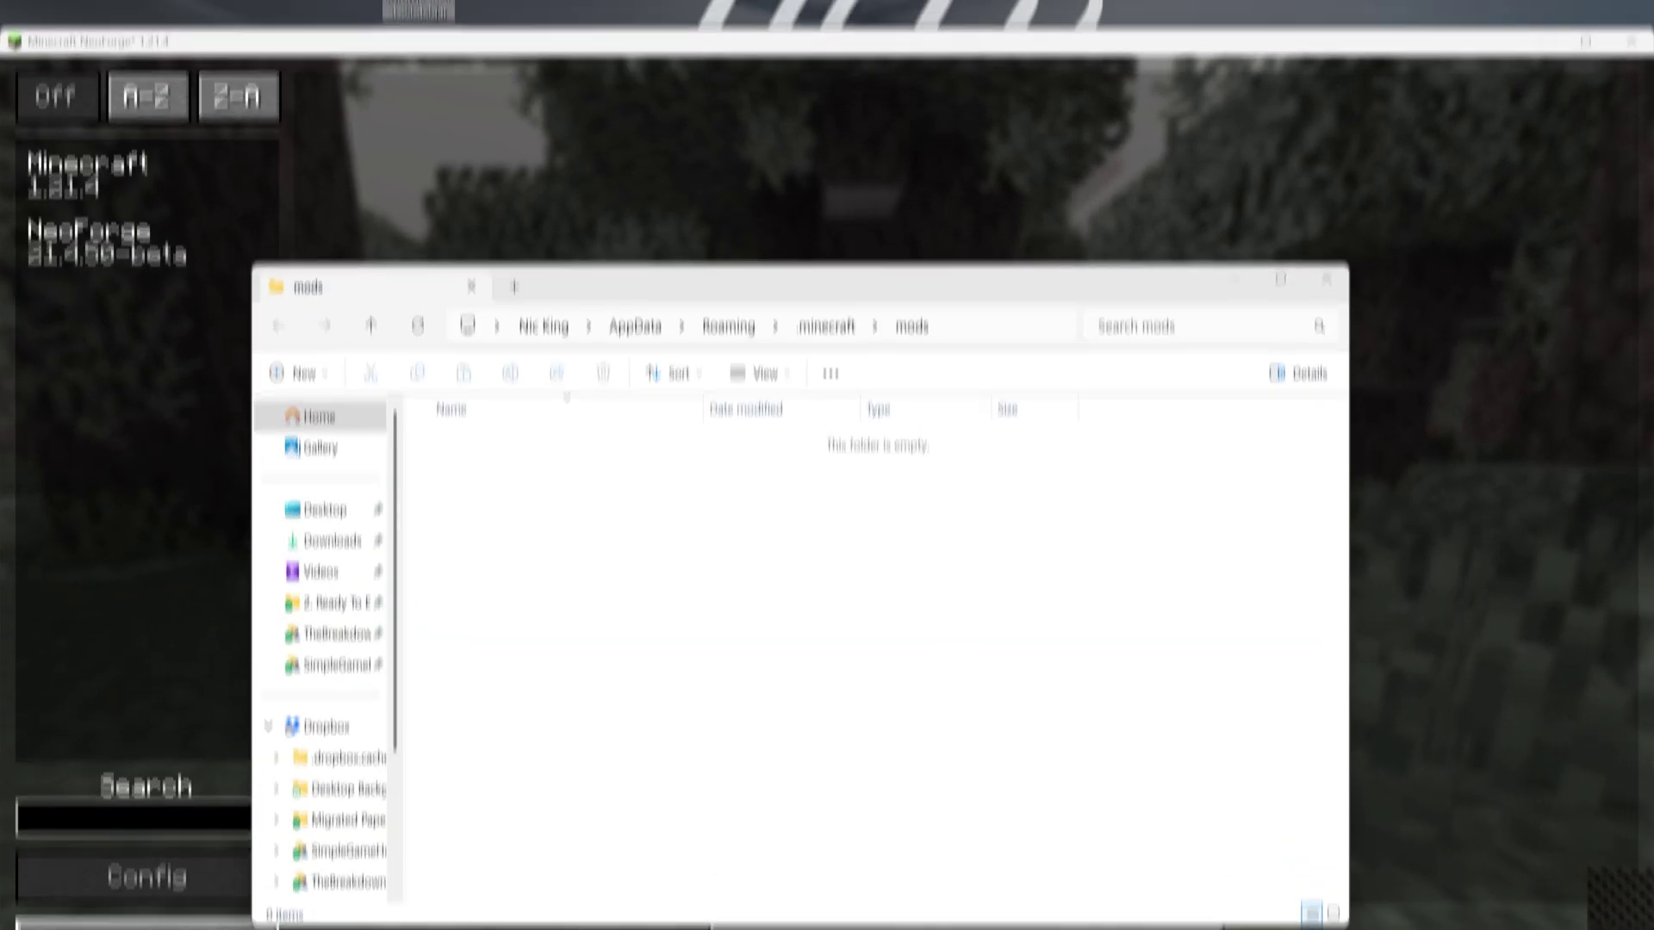
{"action": "left_click_drag", "start_coordinate": [419, 10], "coordinate": [663, 591]}
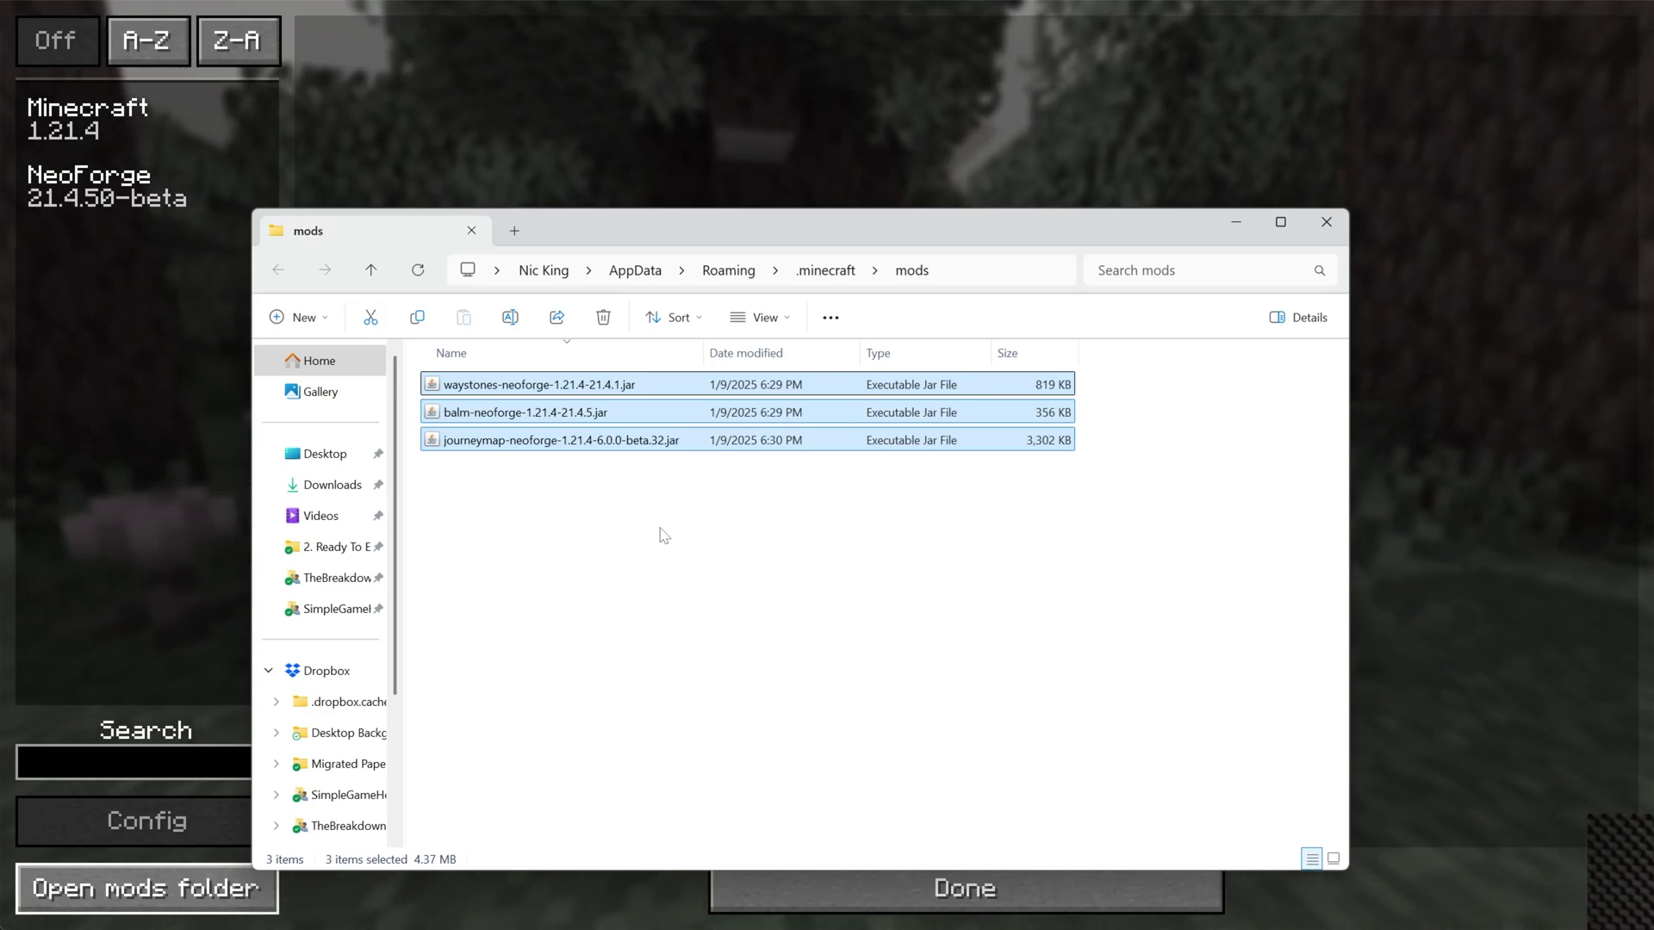
Close the mods folder and leave Minecraft's mods list, and reopen the Minecraft Launcher
{"action": "left_click", "coordinate": [1315, 221]}
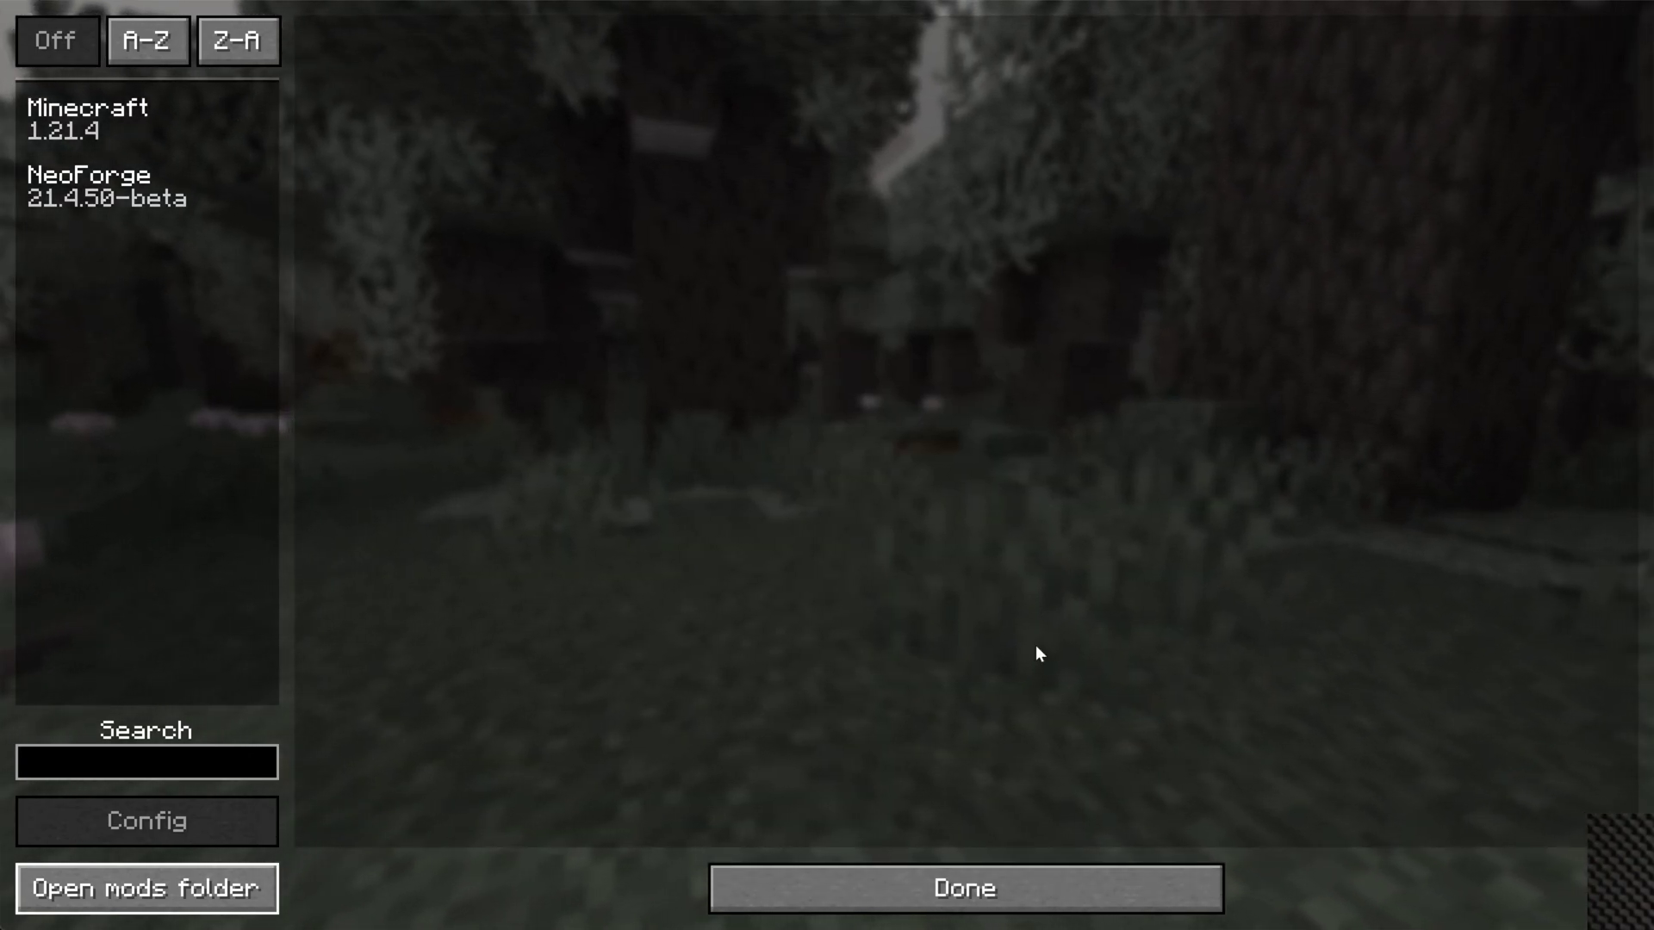
{"action": "left_click", "coordinate": [1010, 868]}
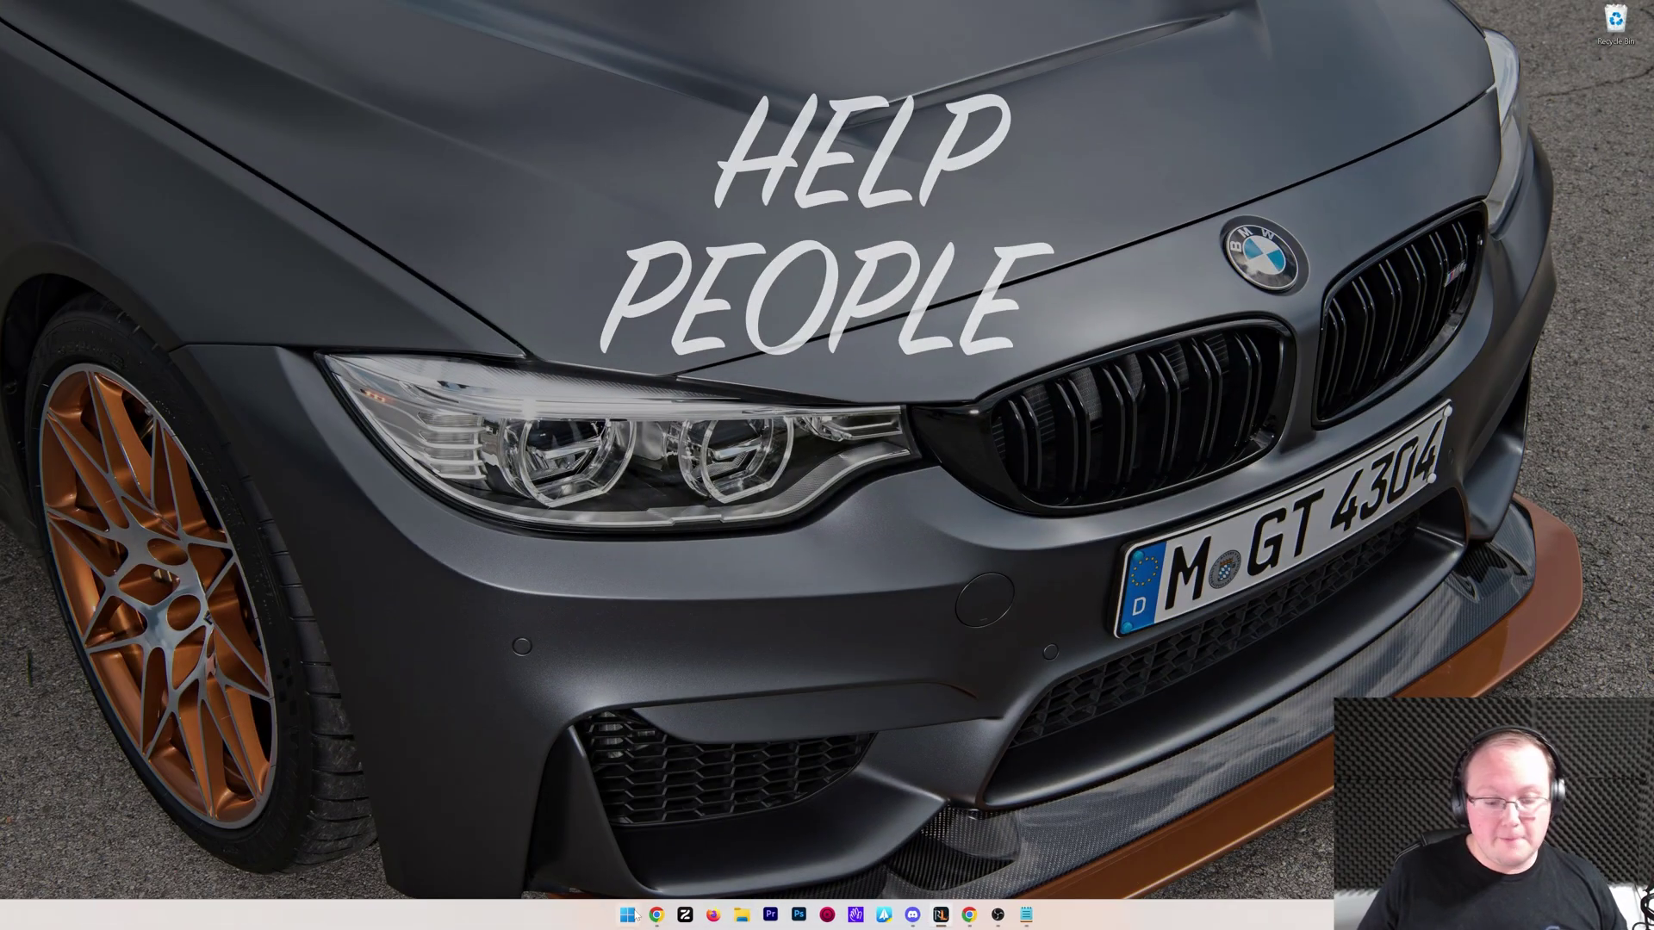
{"action": "left_click", "coordinate": [630, 915]}
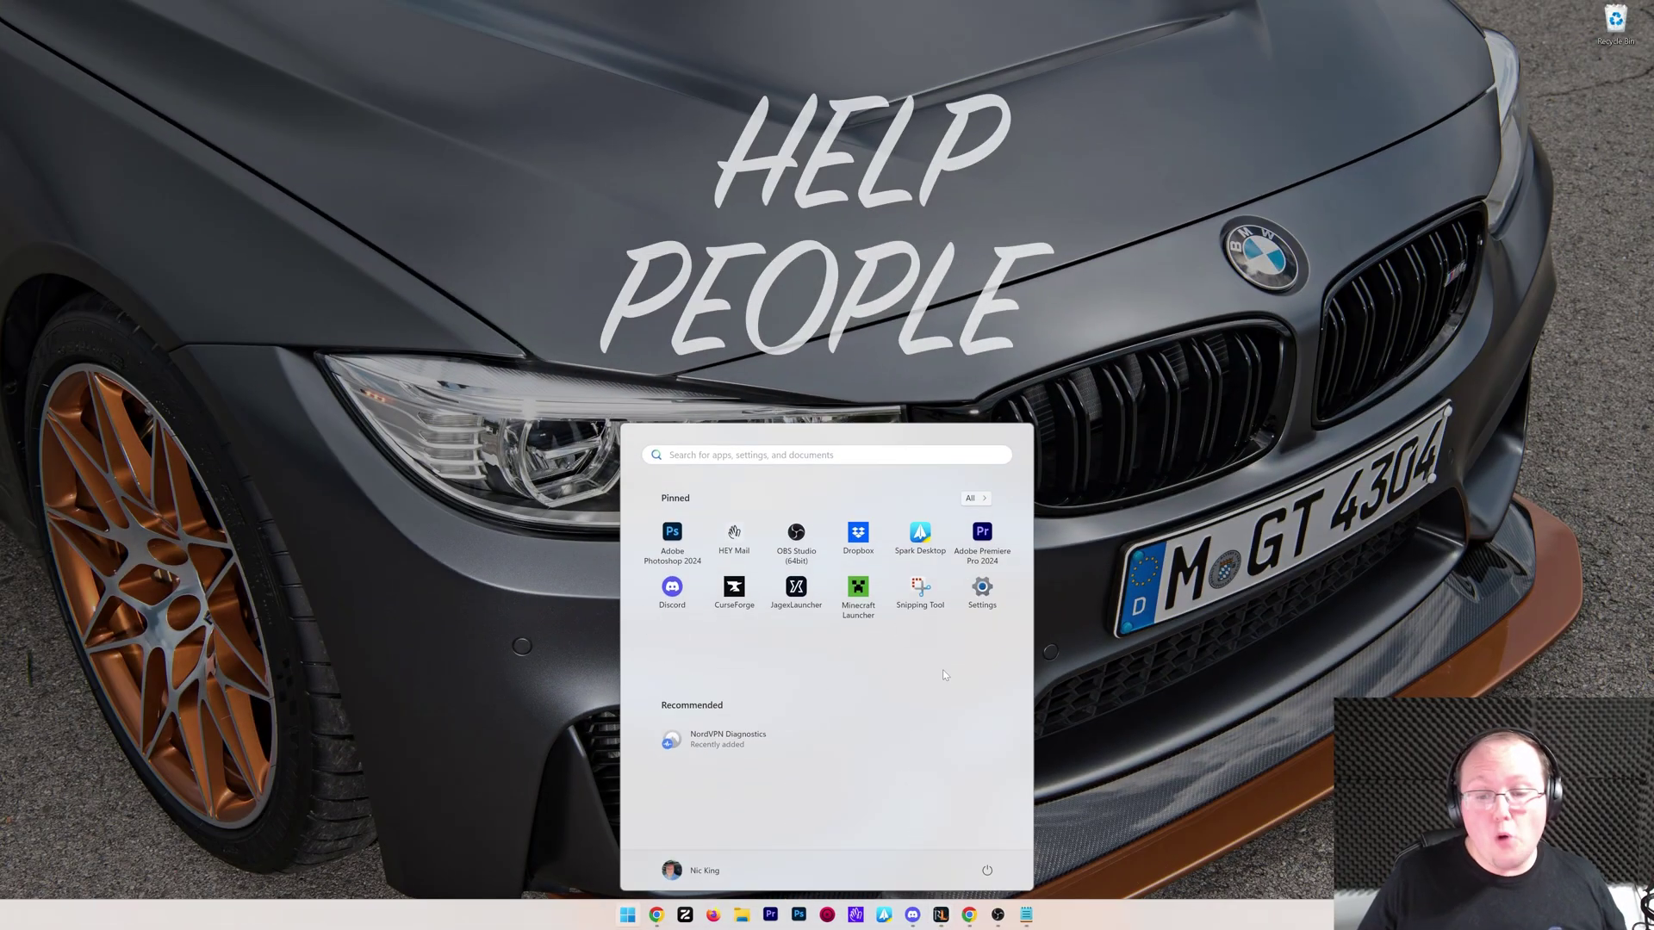
{"action": "left_click", "coordinate": [867, 622]}
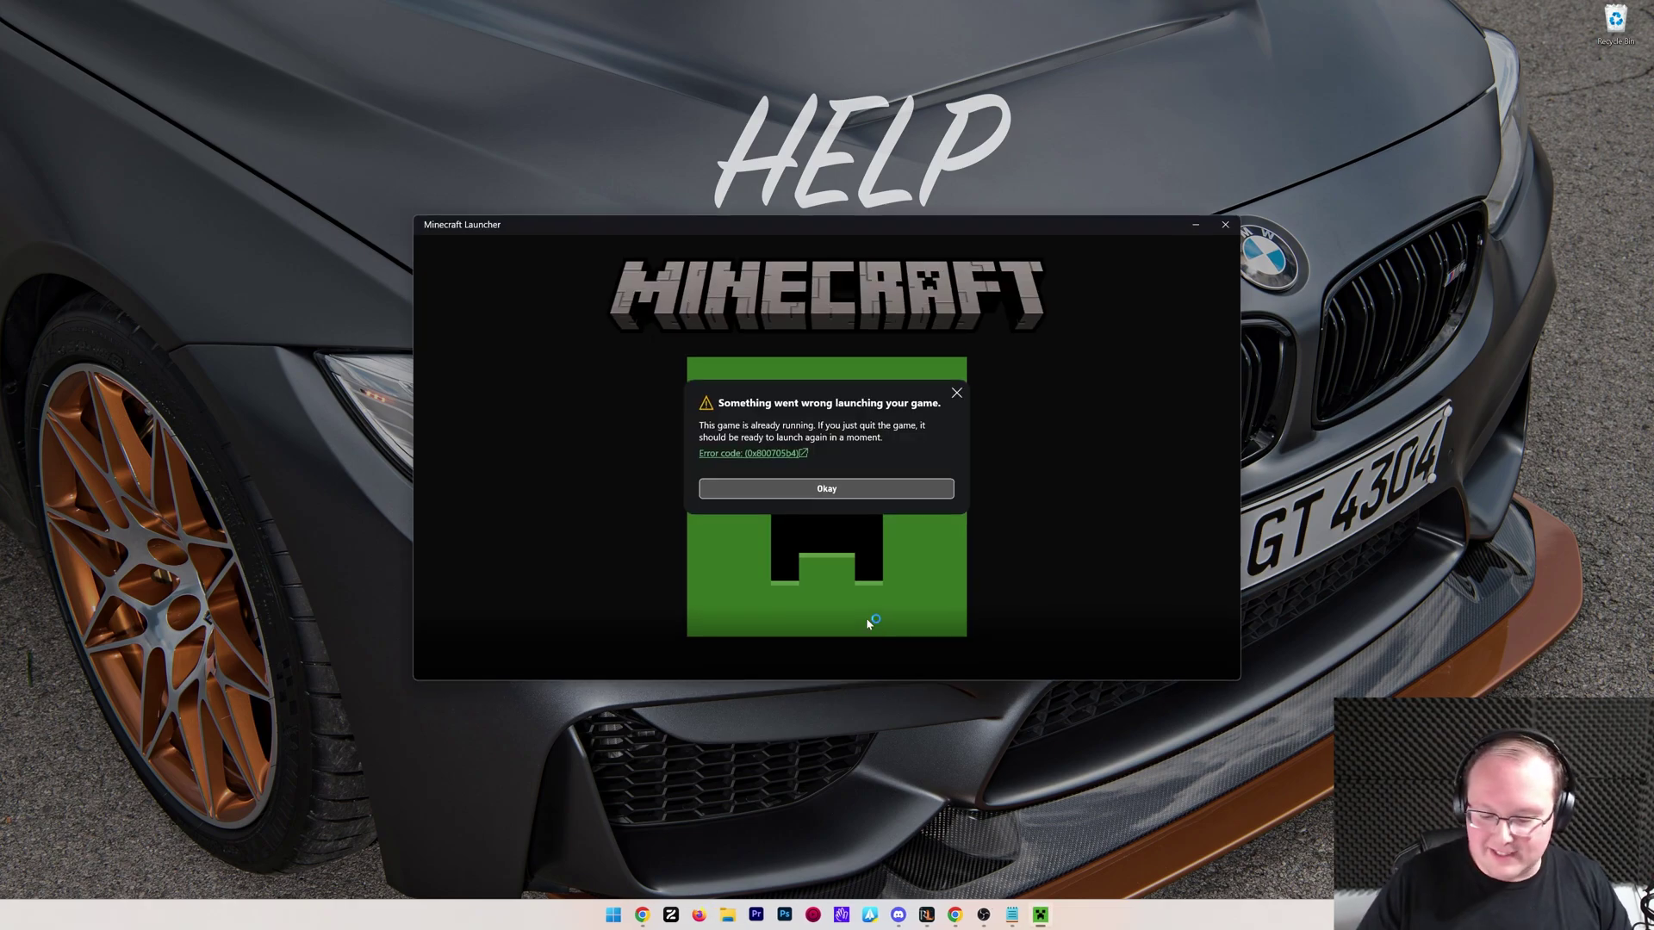
{"action": "key", "text": "super"}
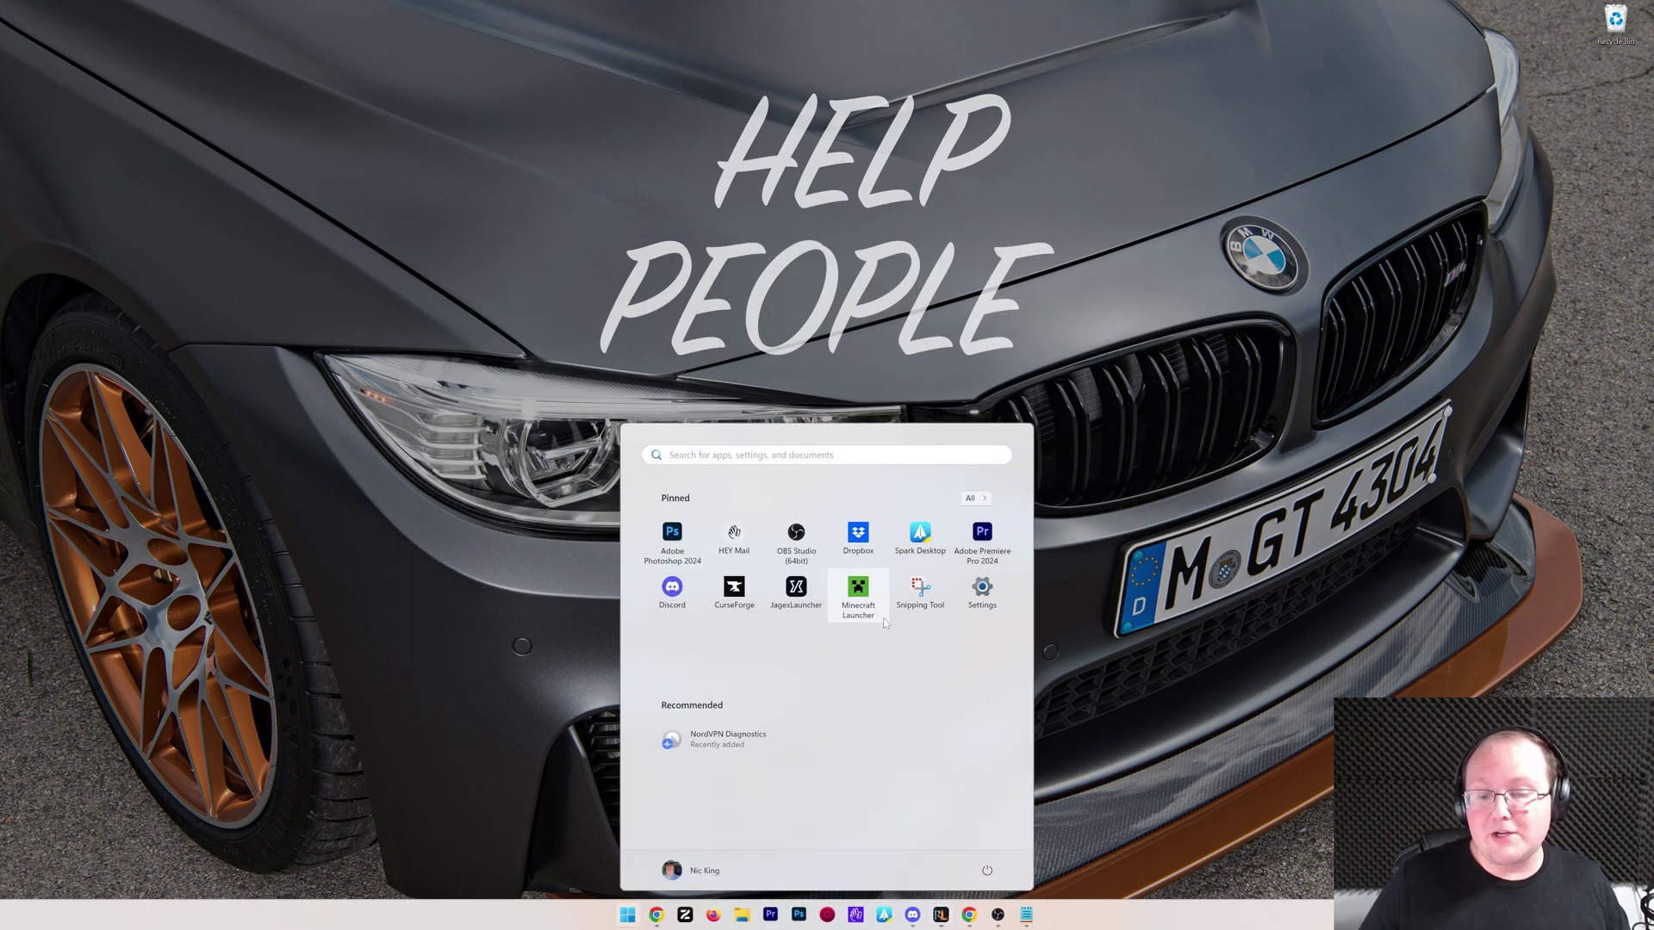
{"action": "left_click", "coordinate": [884, 620]}
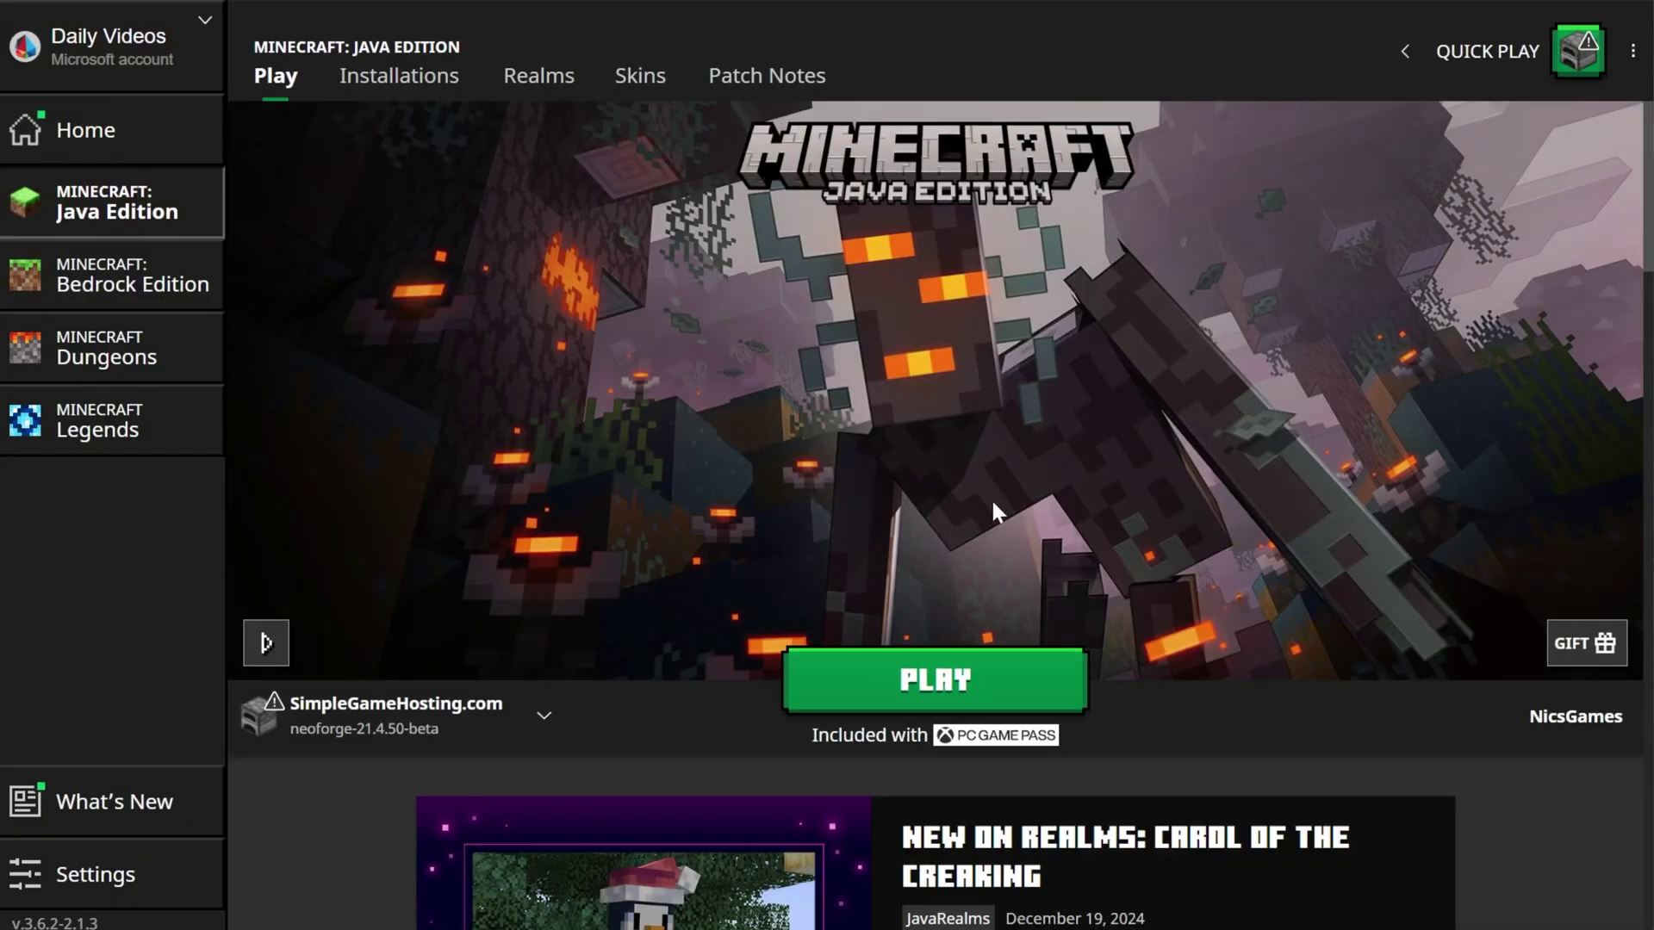
Launch the SimpleGameHosting.com installation on neoforge-21.4.50-beta and accept the modified game warning
{"action": "left_click", "coordinate": [477, 711]}
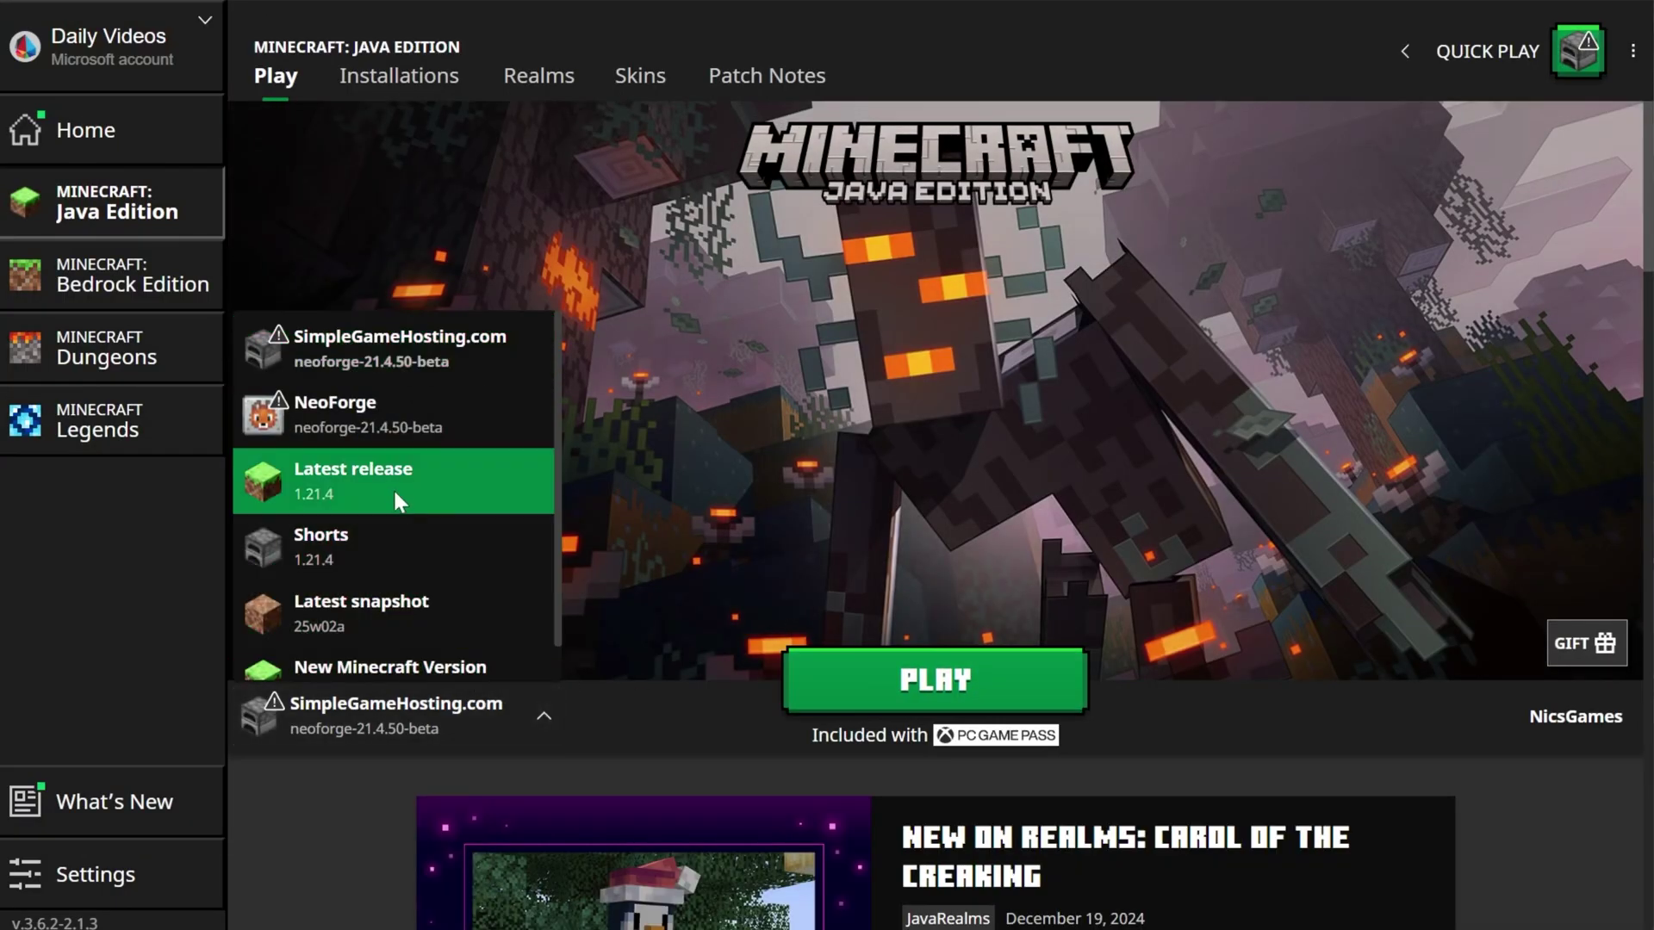
{"action": "left_click", "coordinate": [350, 360]}
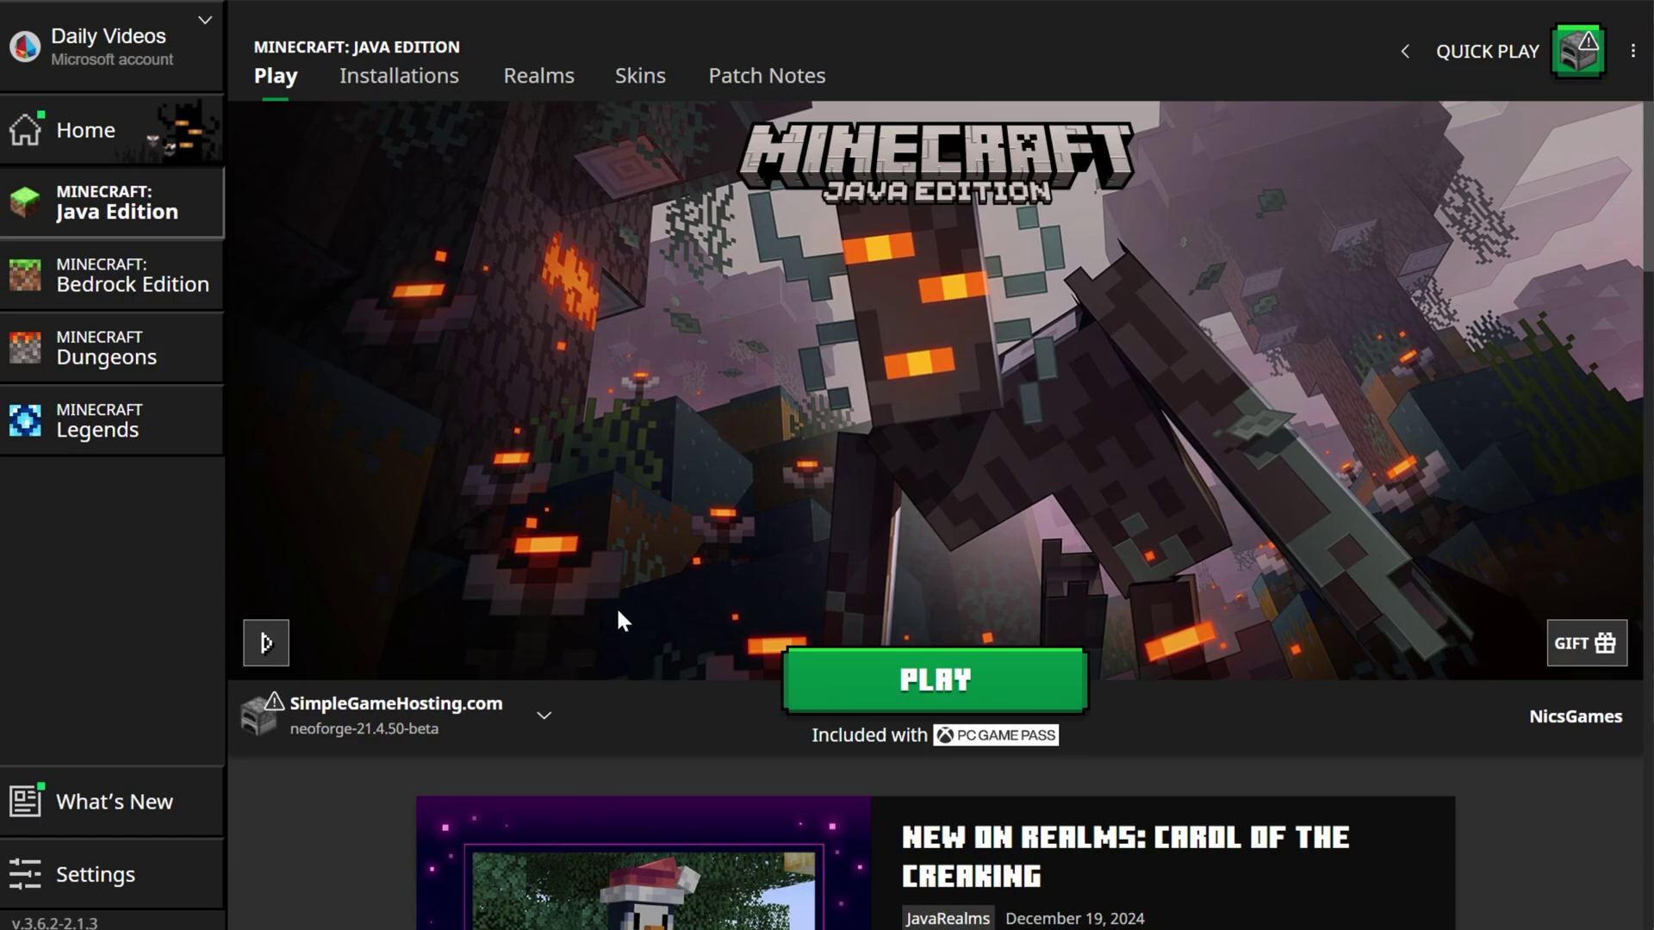
{"action": "left_click", "coordinate": [848, 655]}
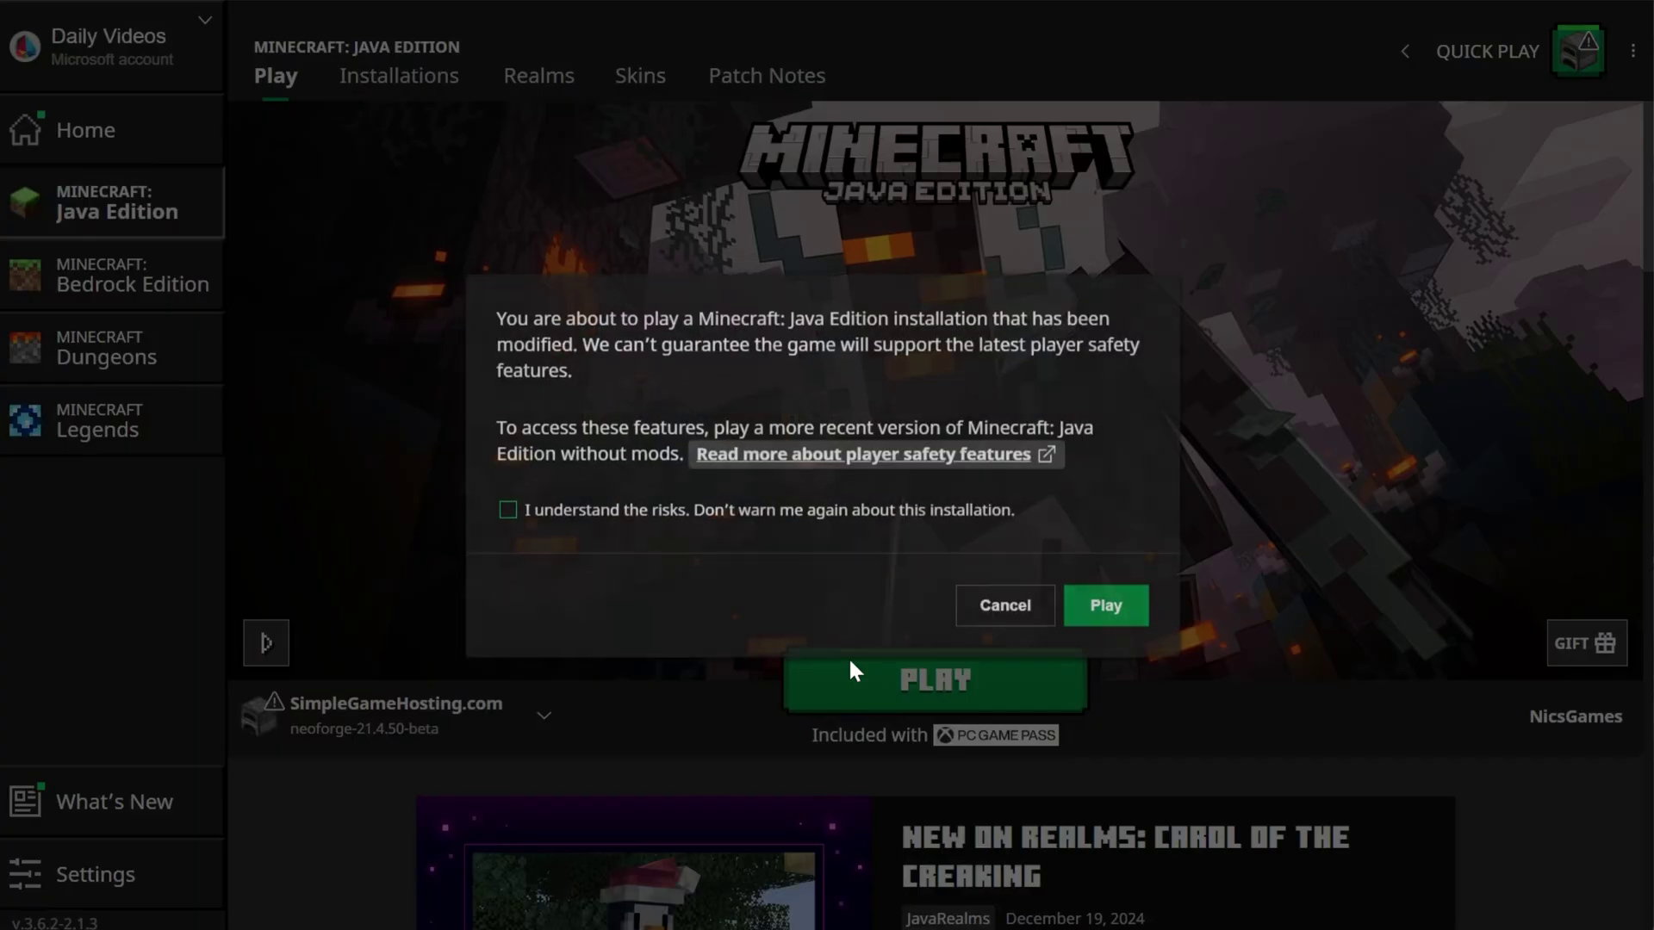
{"action": "left_click", "coordinate": [1115, 609]}
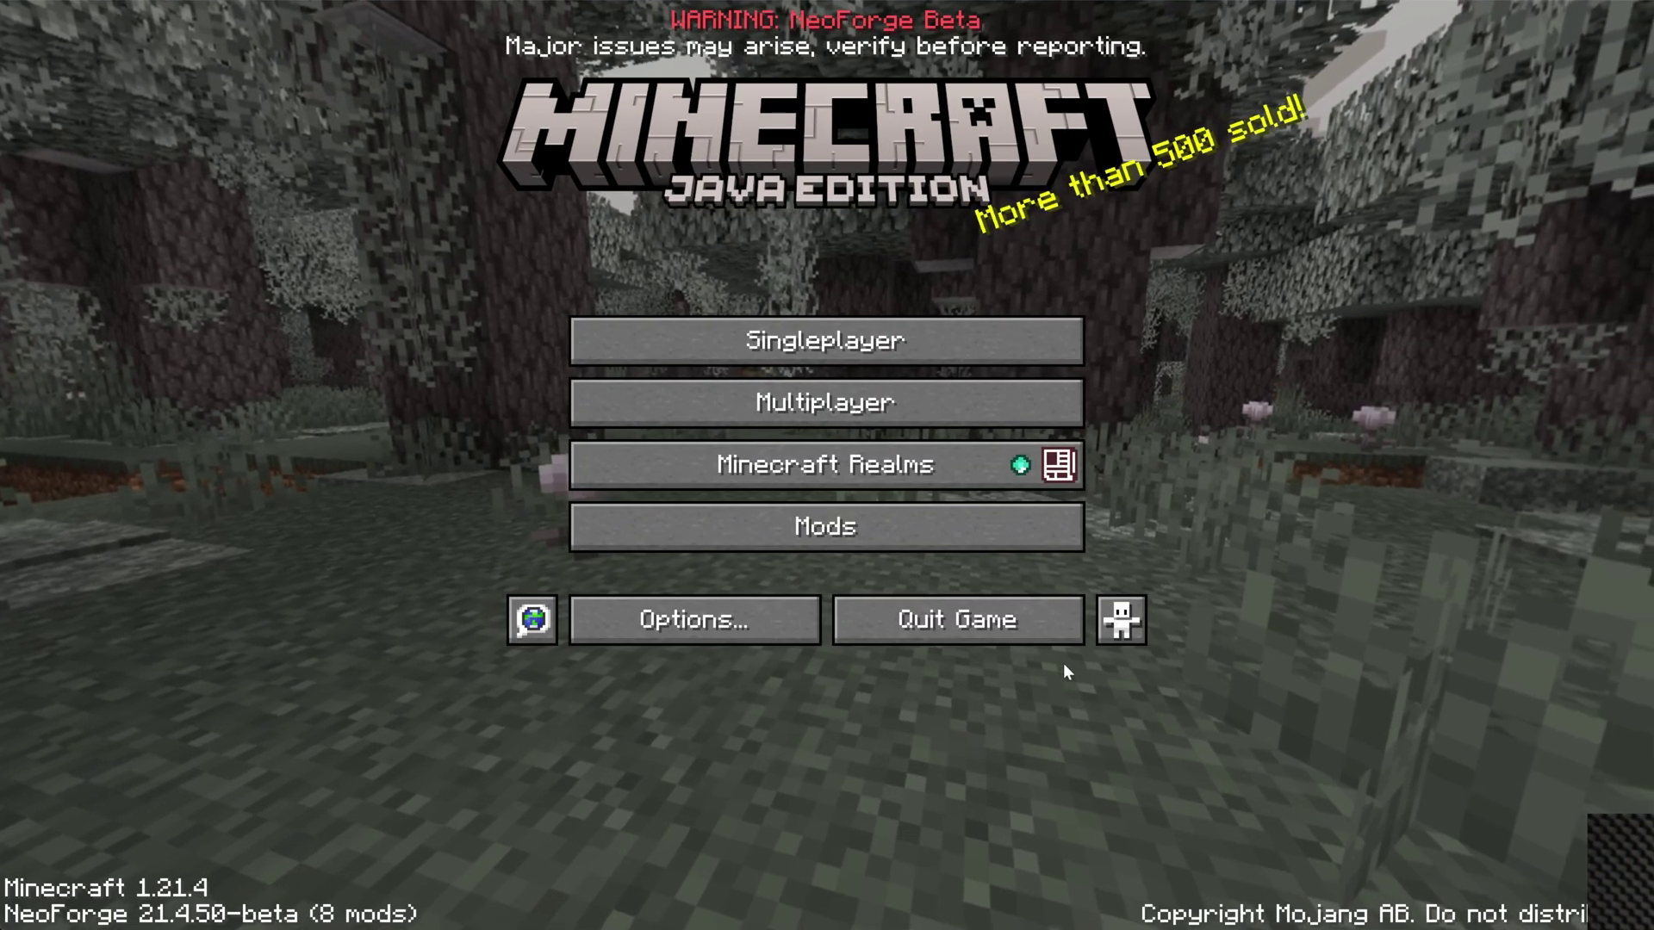
Check the details of Waystones, JourneyMap, Balm and KumaAPI in Minecraft's mods list and return to the title screen
{"action": "left_click", "coordinate": [849, 536]}
{"action": "left_click", "coordinate": [129, 120]}
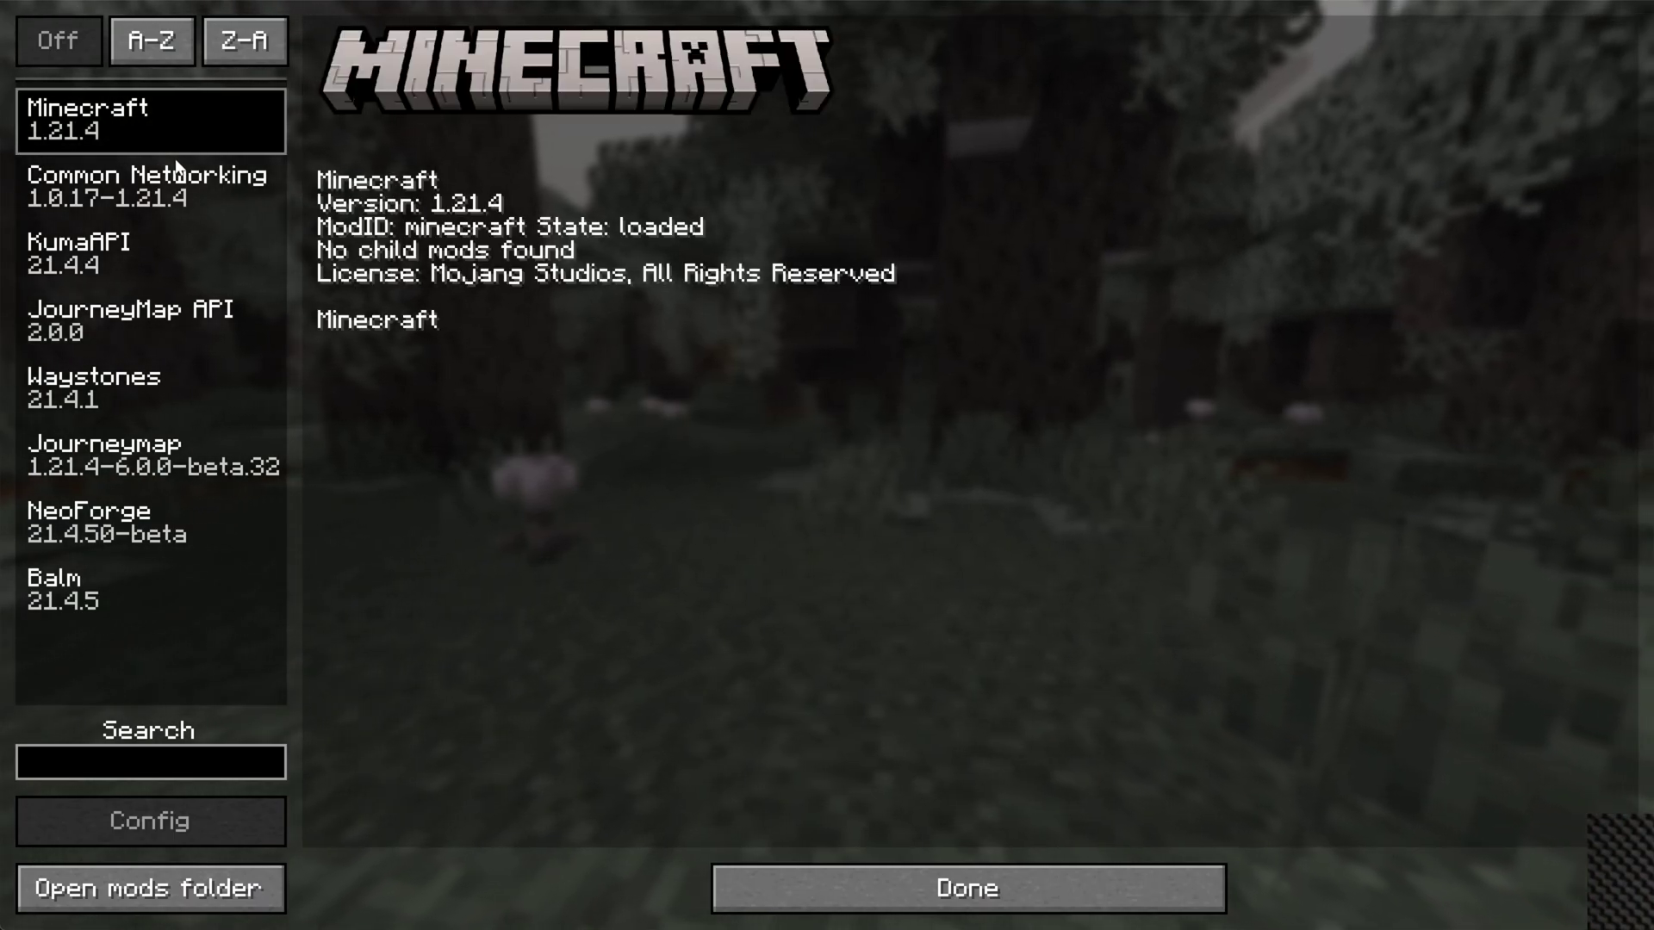
{"action": "left_click", "coordinate": [145, 321]}
{"action": "left_click", "coordinate": [146, 383]}
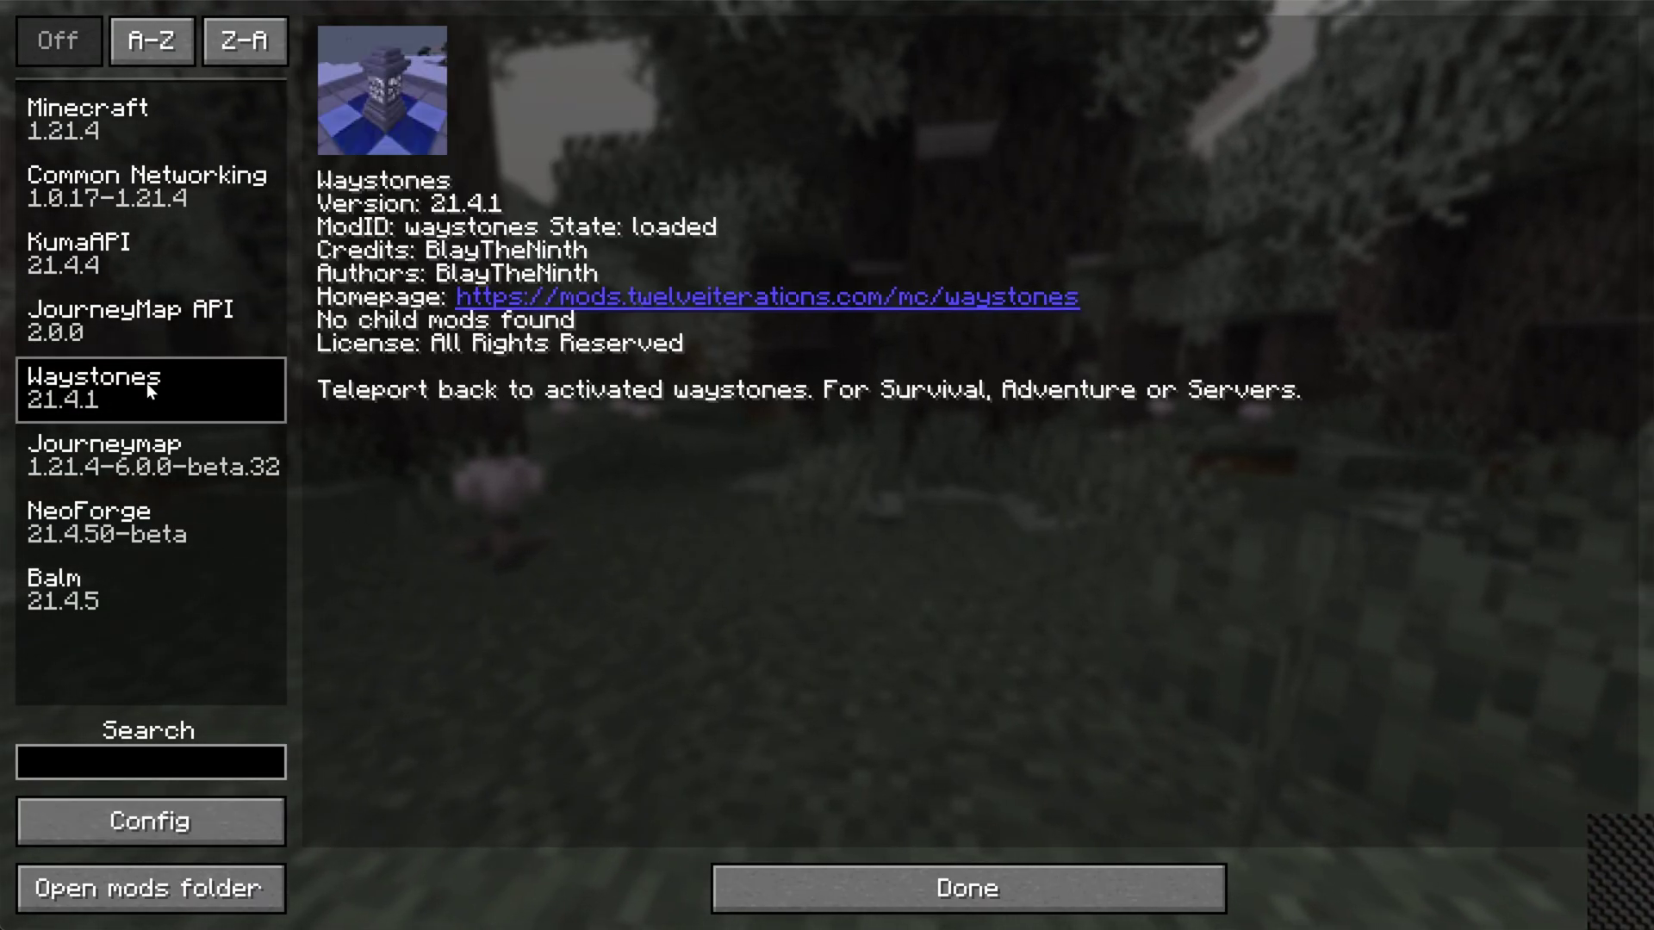
{"action": "left_click", "coordinate": [156, 467]}
{"action": "left_click", "coordinate": [135, 585]}
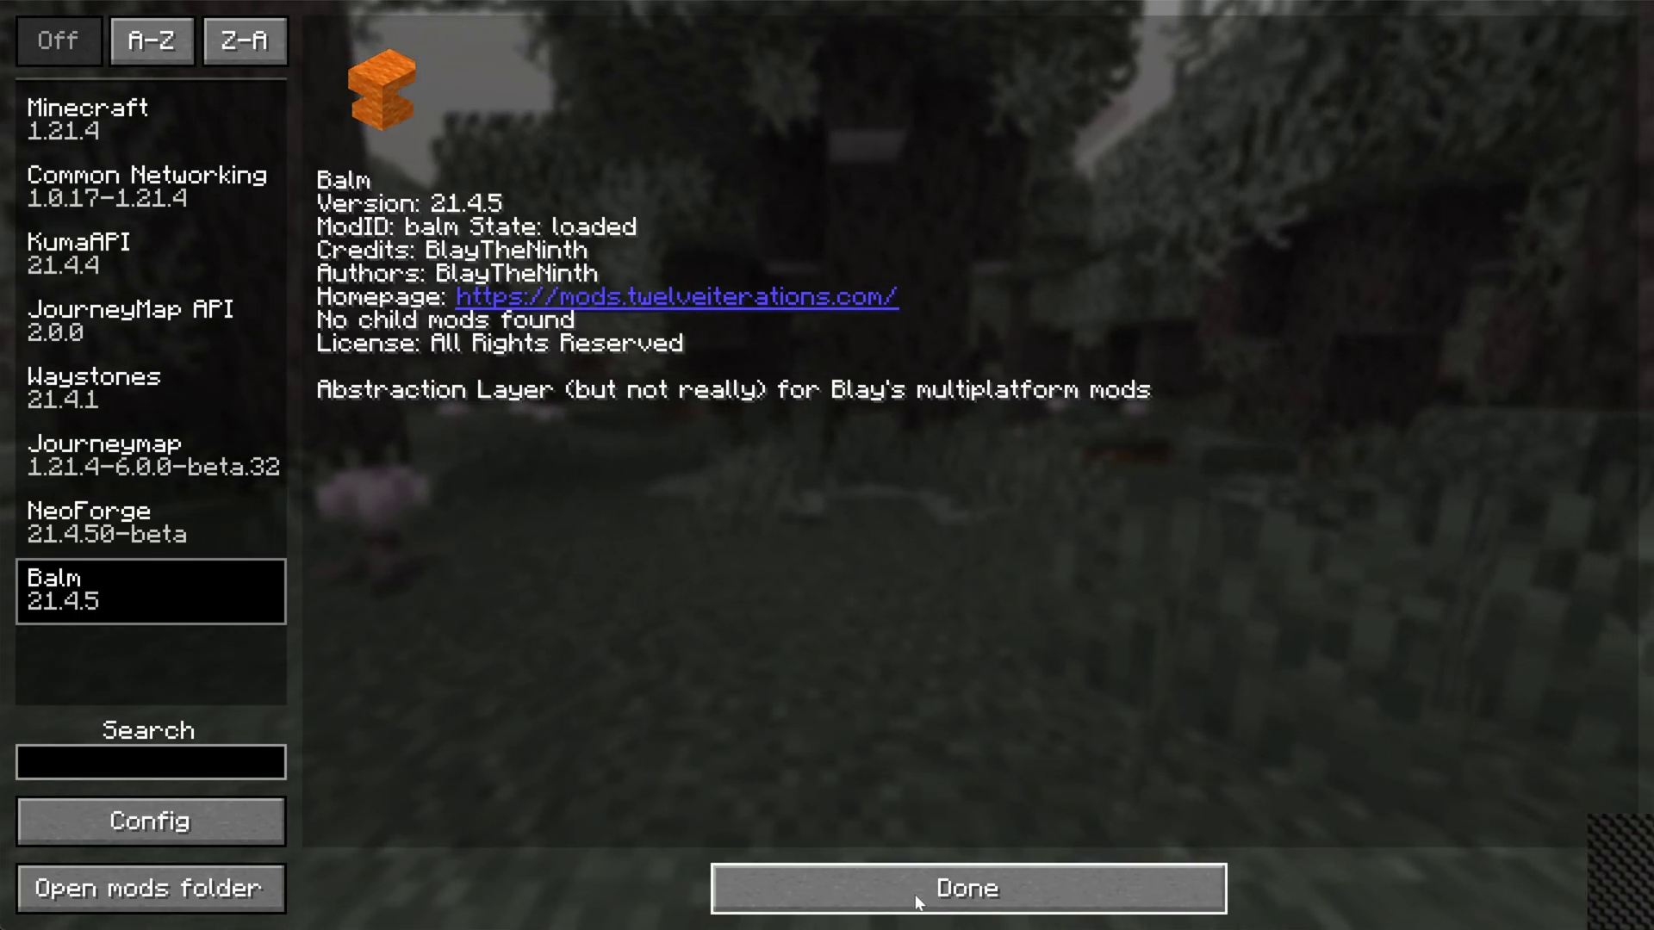
{"action": "left_click", "coordinate": [147, 254]}
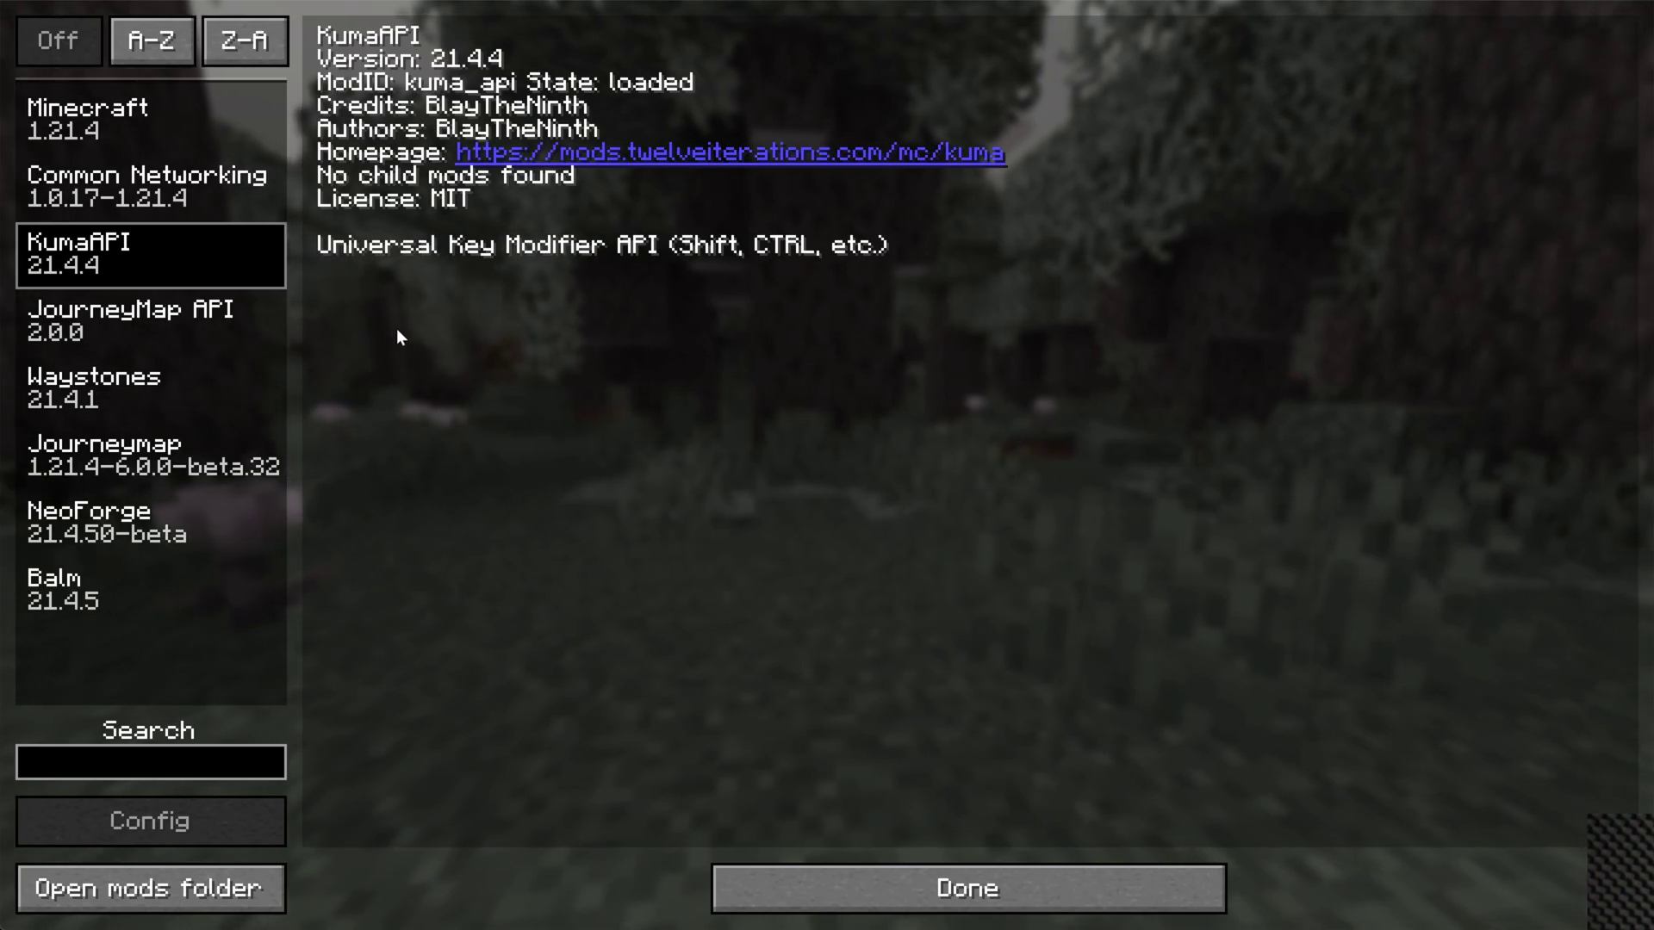
{"action": "key", "text": "Escape"}
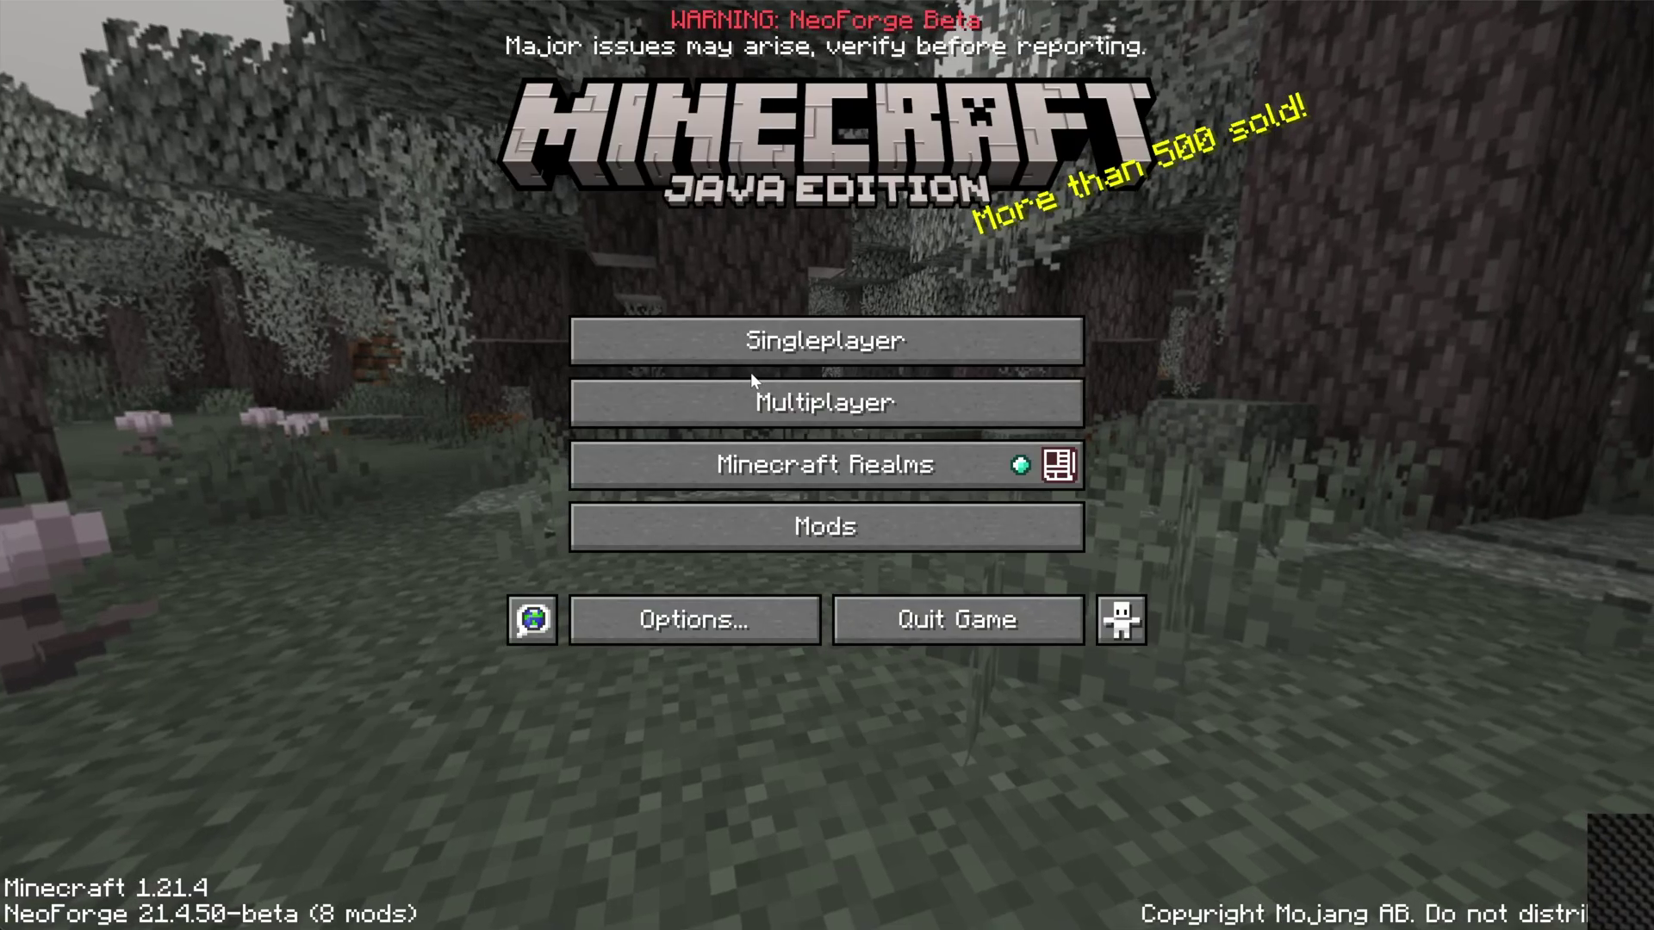
Create a new singleplayer world named 2025 Mods
{"action": "left_click", "coordinate": [754, 343]}
{"action": "left_click", "coordinate": [987, 820]}
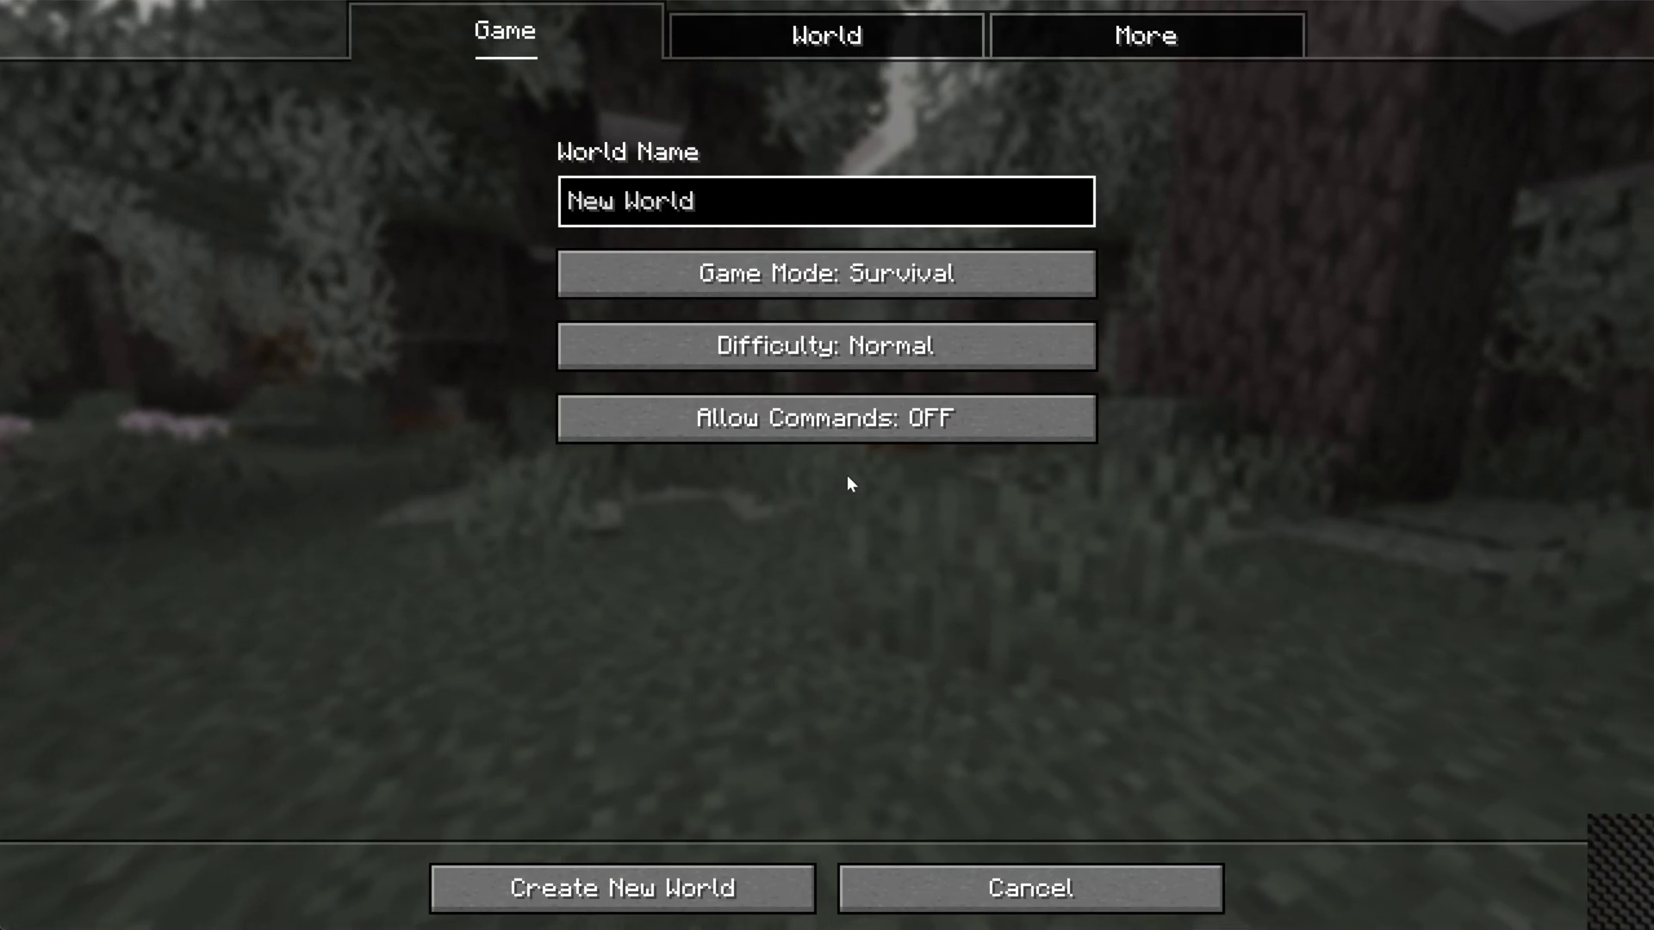
{"action": "key", "text": "ctrl+a"}
{"action": "type", "text": "2025 M"}
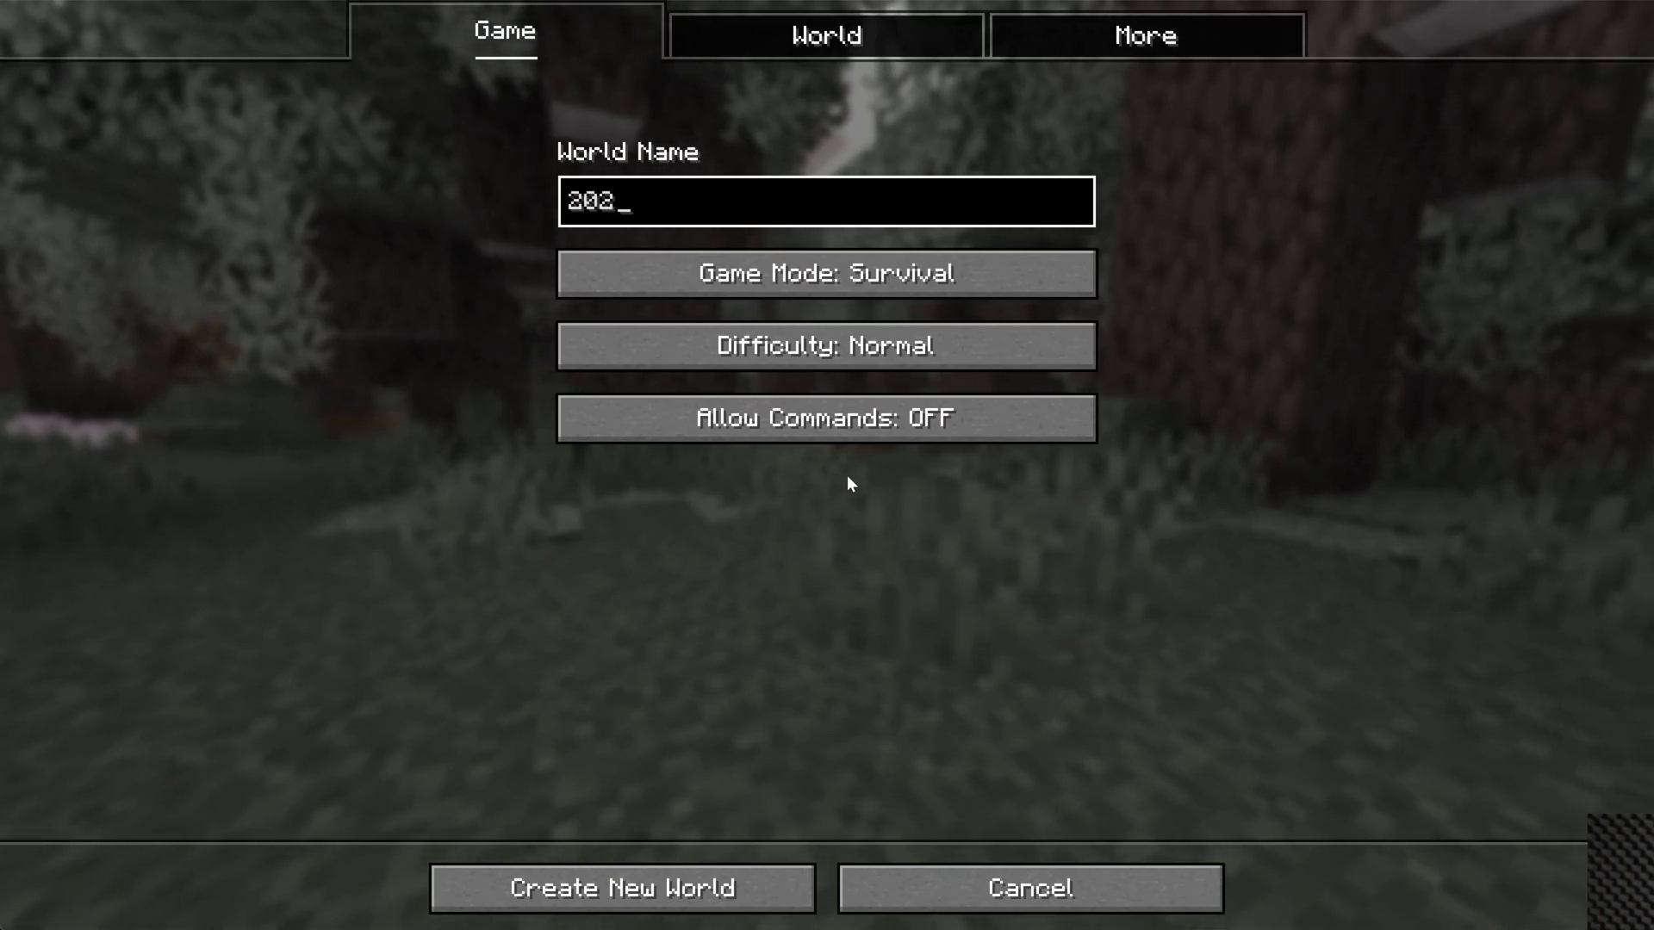
{"action": "type", "text": "ods"}
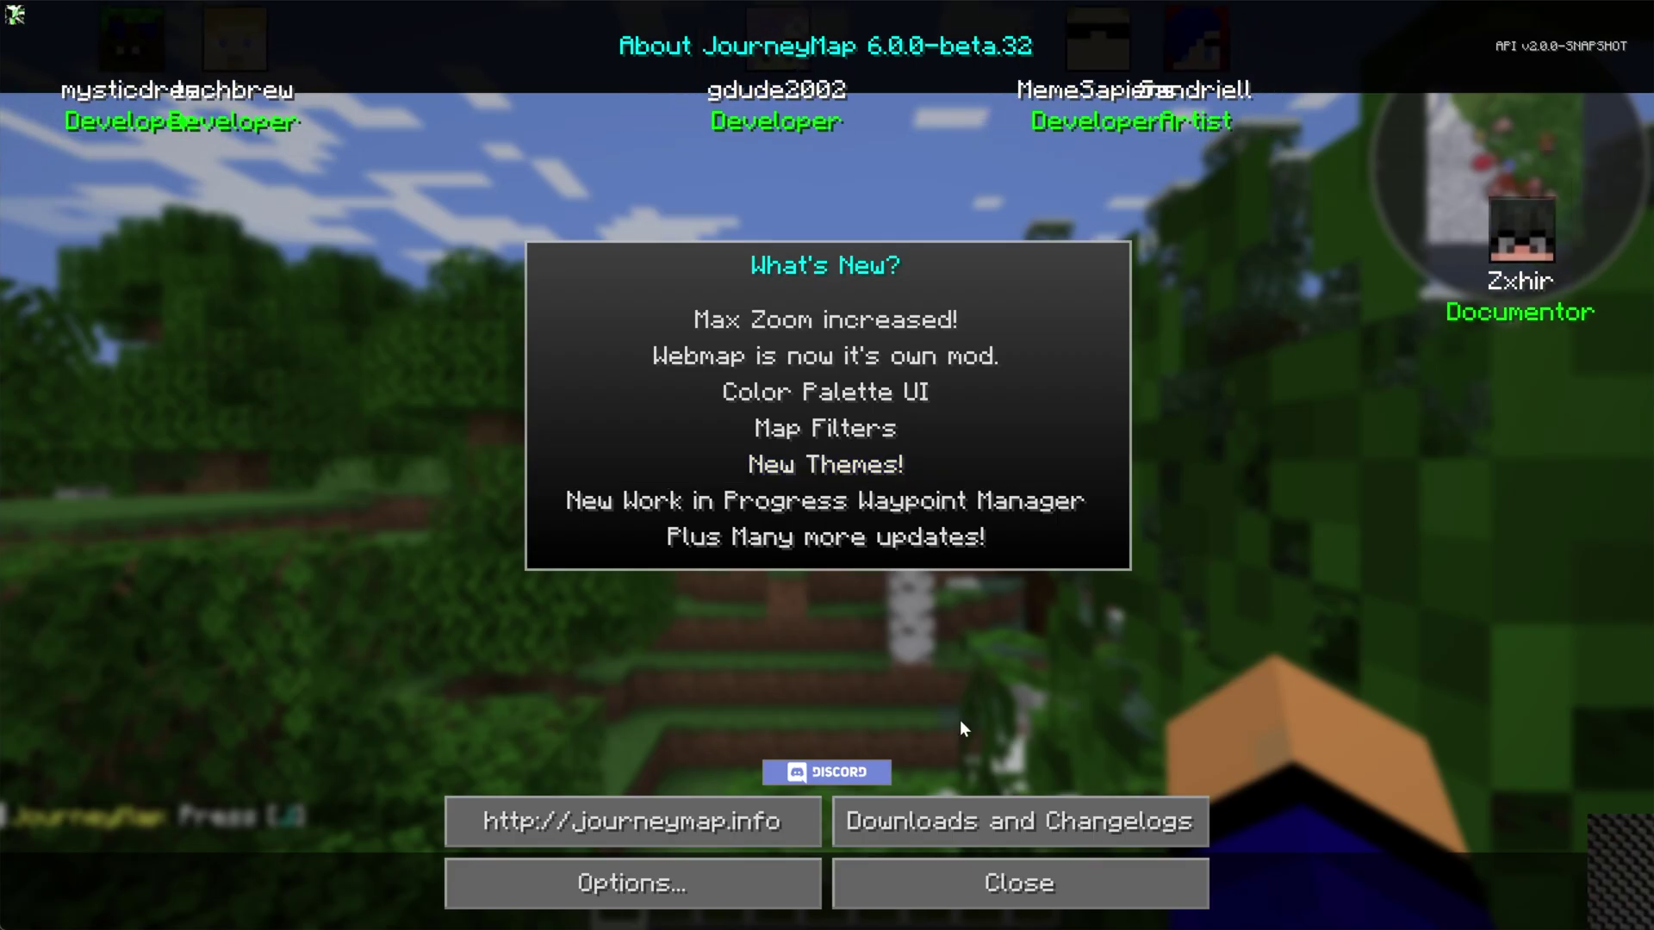
Dismiss JourneyMap's welcome page and save an Overworld waypoint named Spawn from the full-screen map
{"action": "left_click", "coordinate": [1020, 883]}
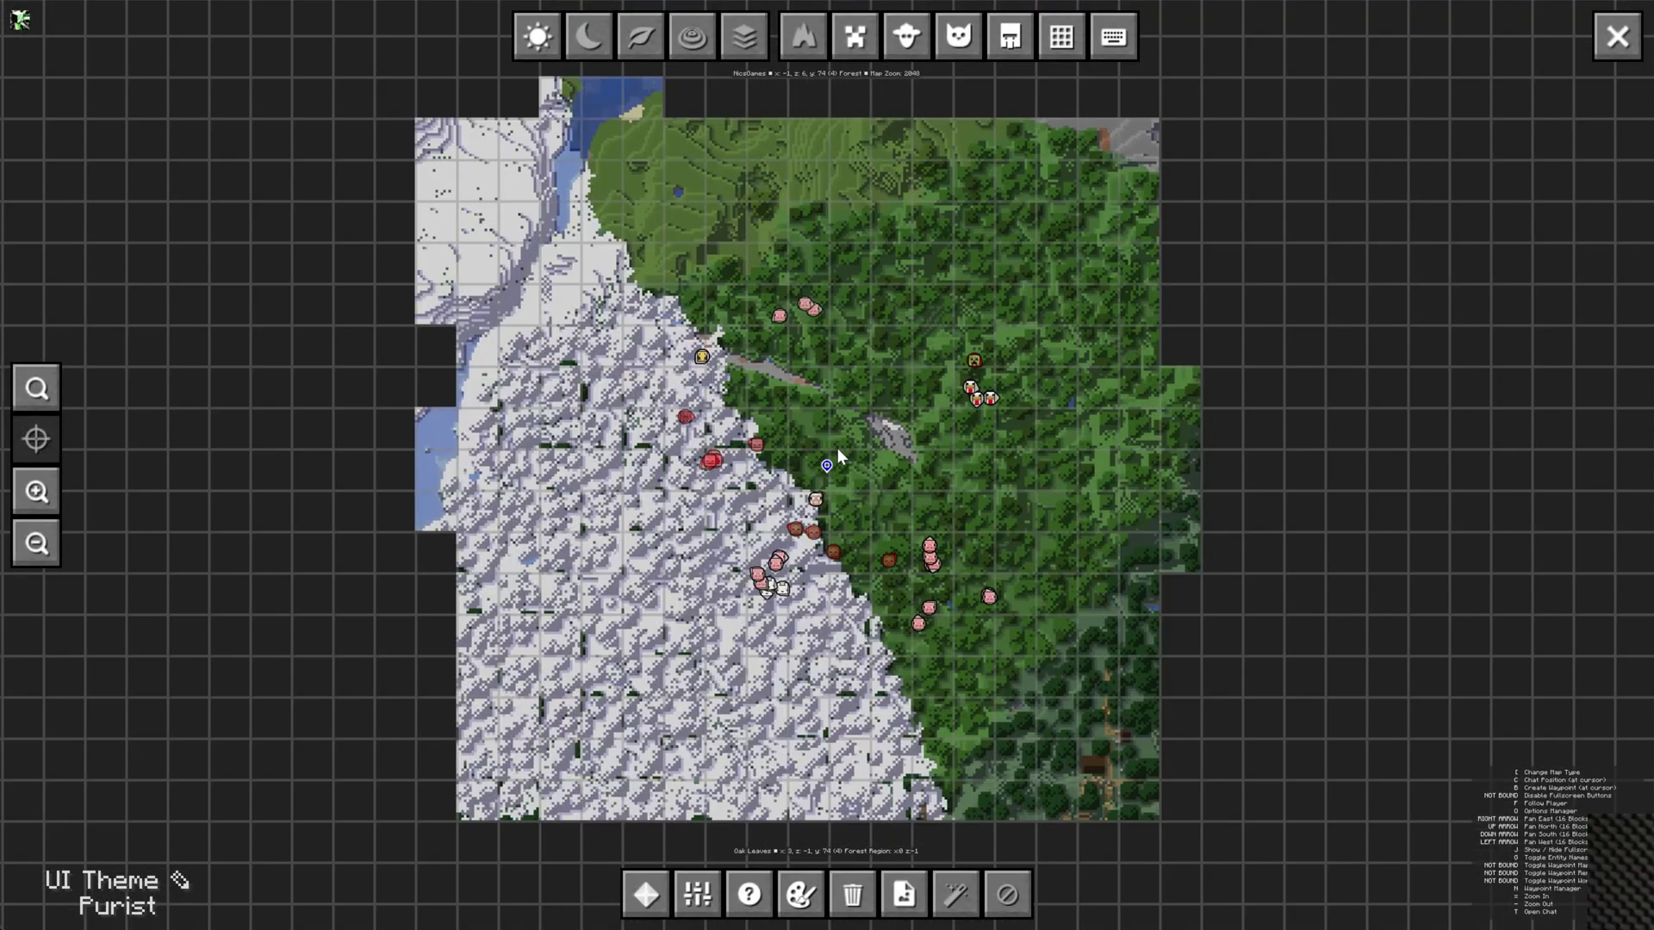
{"action": "key", "text": "b"}
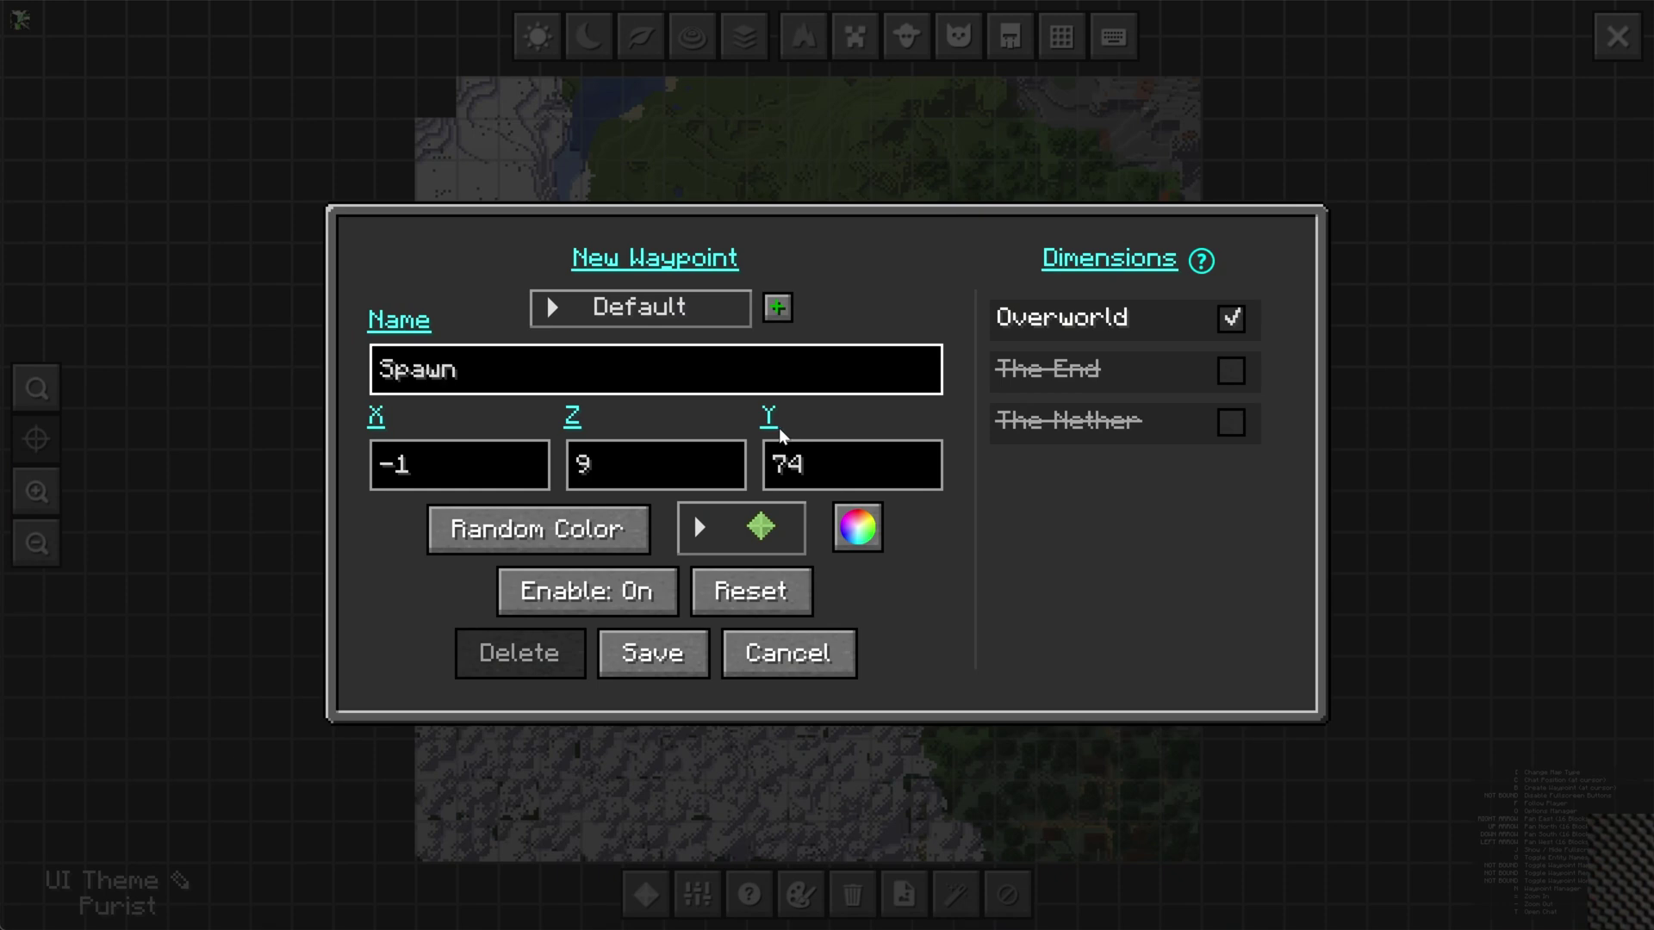
{"action": "left_click", "coordinate": [652, 653]}
{"action": "key", "text": "Escape"}
Walk to a grassy clearing in the forest and get a waystone from the Waystones section of the creative inventory
{"action": "key", "text": "w"}
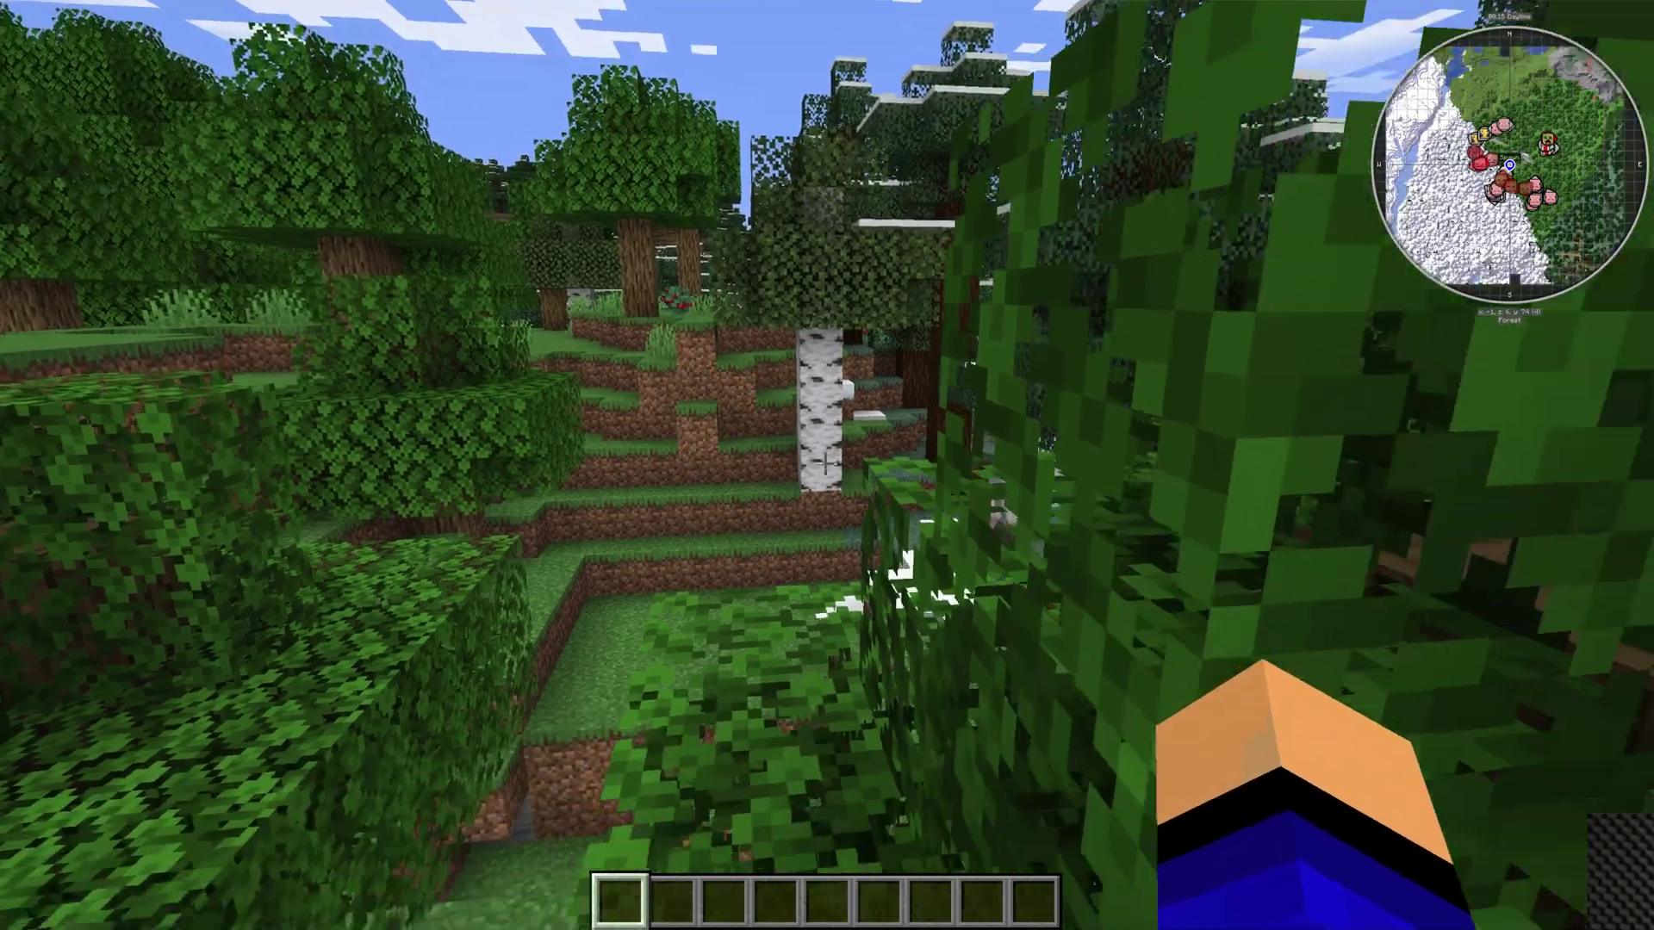
{"action": "key", "text": "w"}
{"action": "key", "text": "w"}
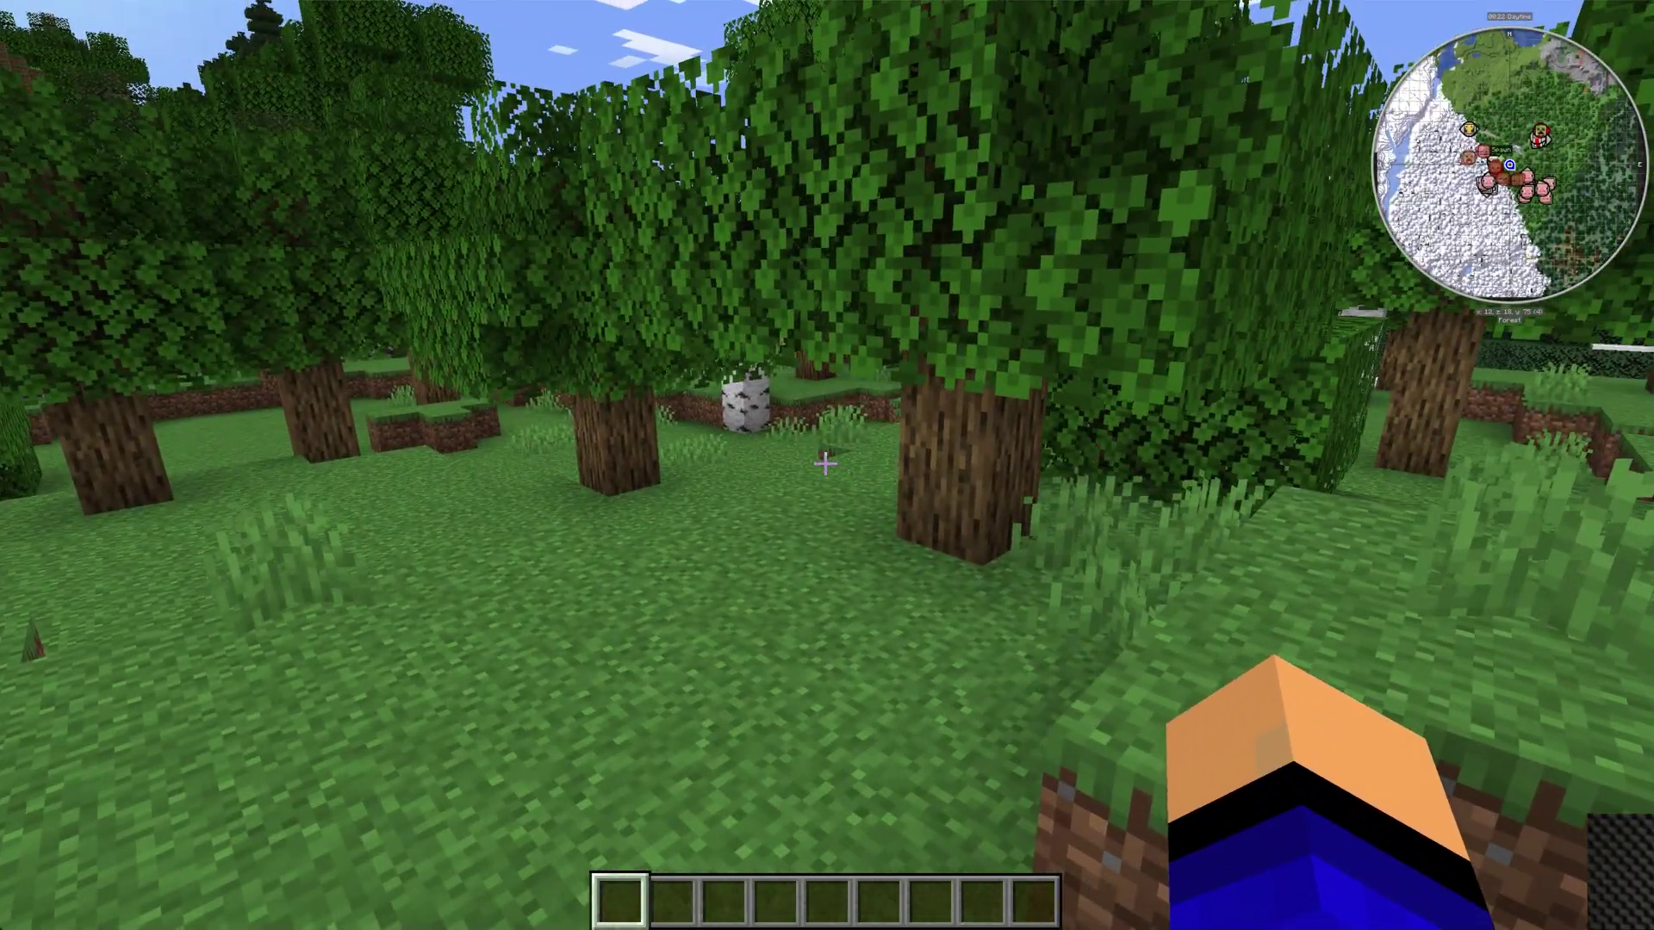
{"action": "key", "text": "w"}
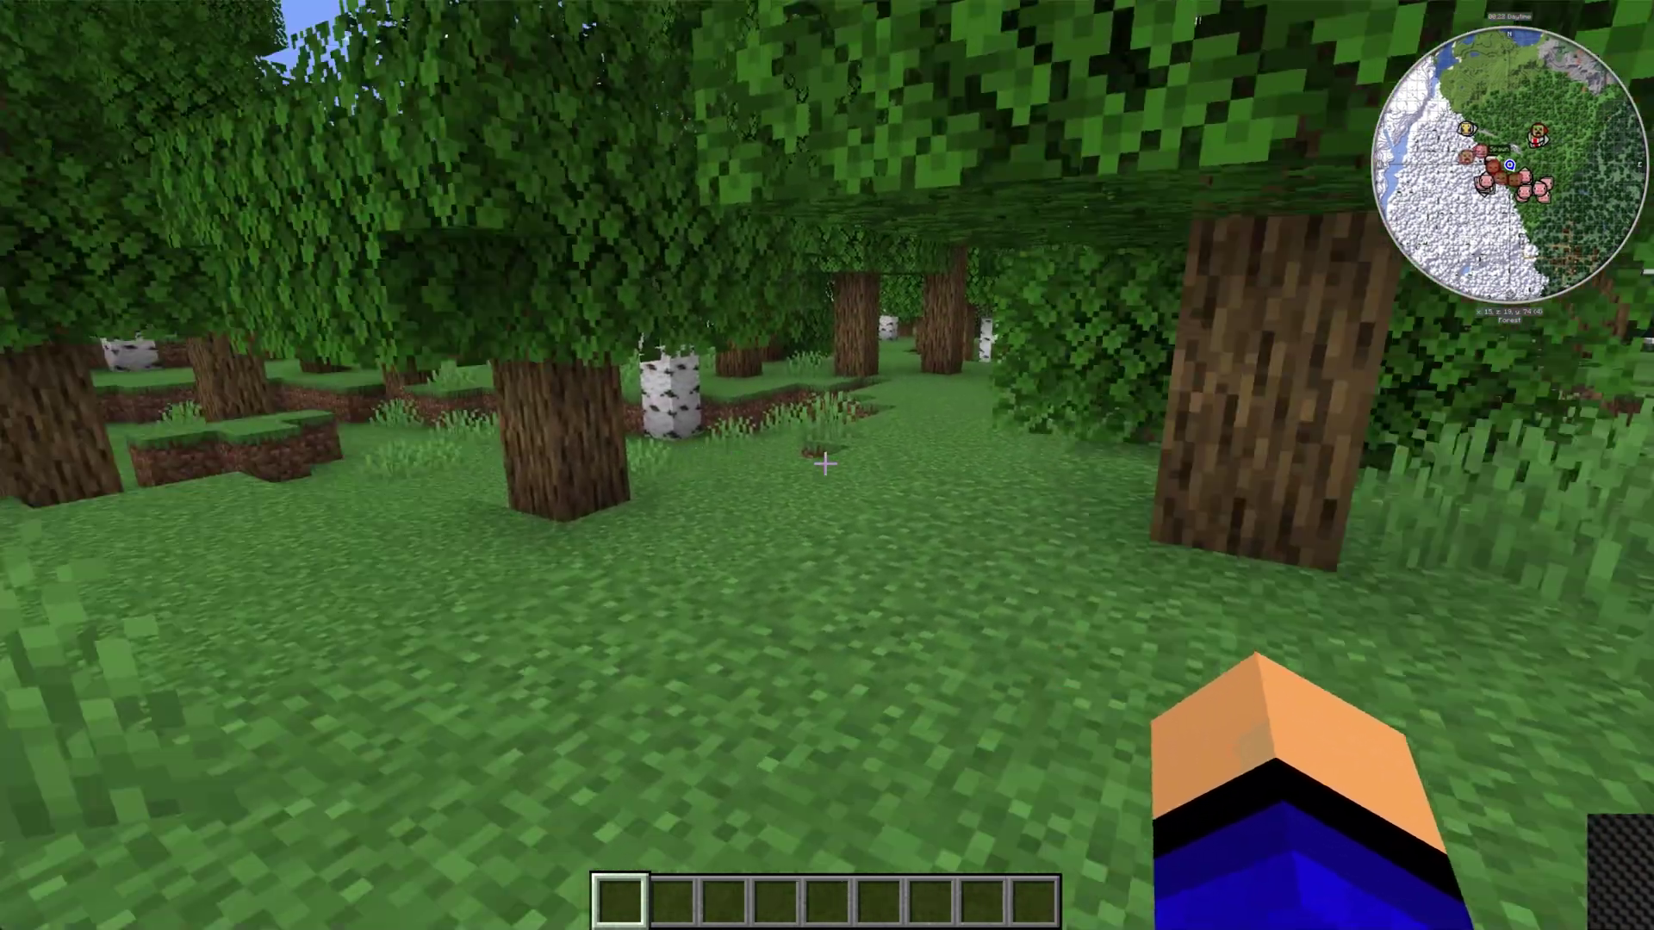
{"action": "key", "text": "w"}
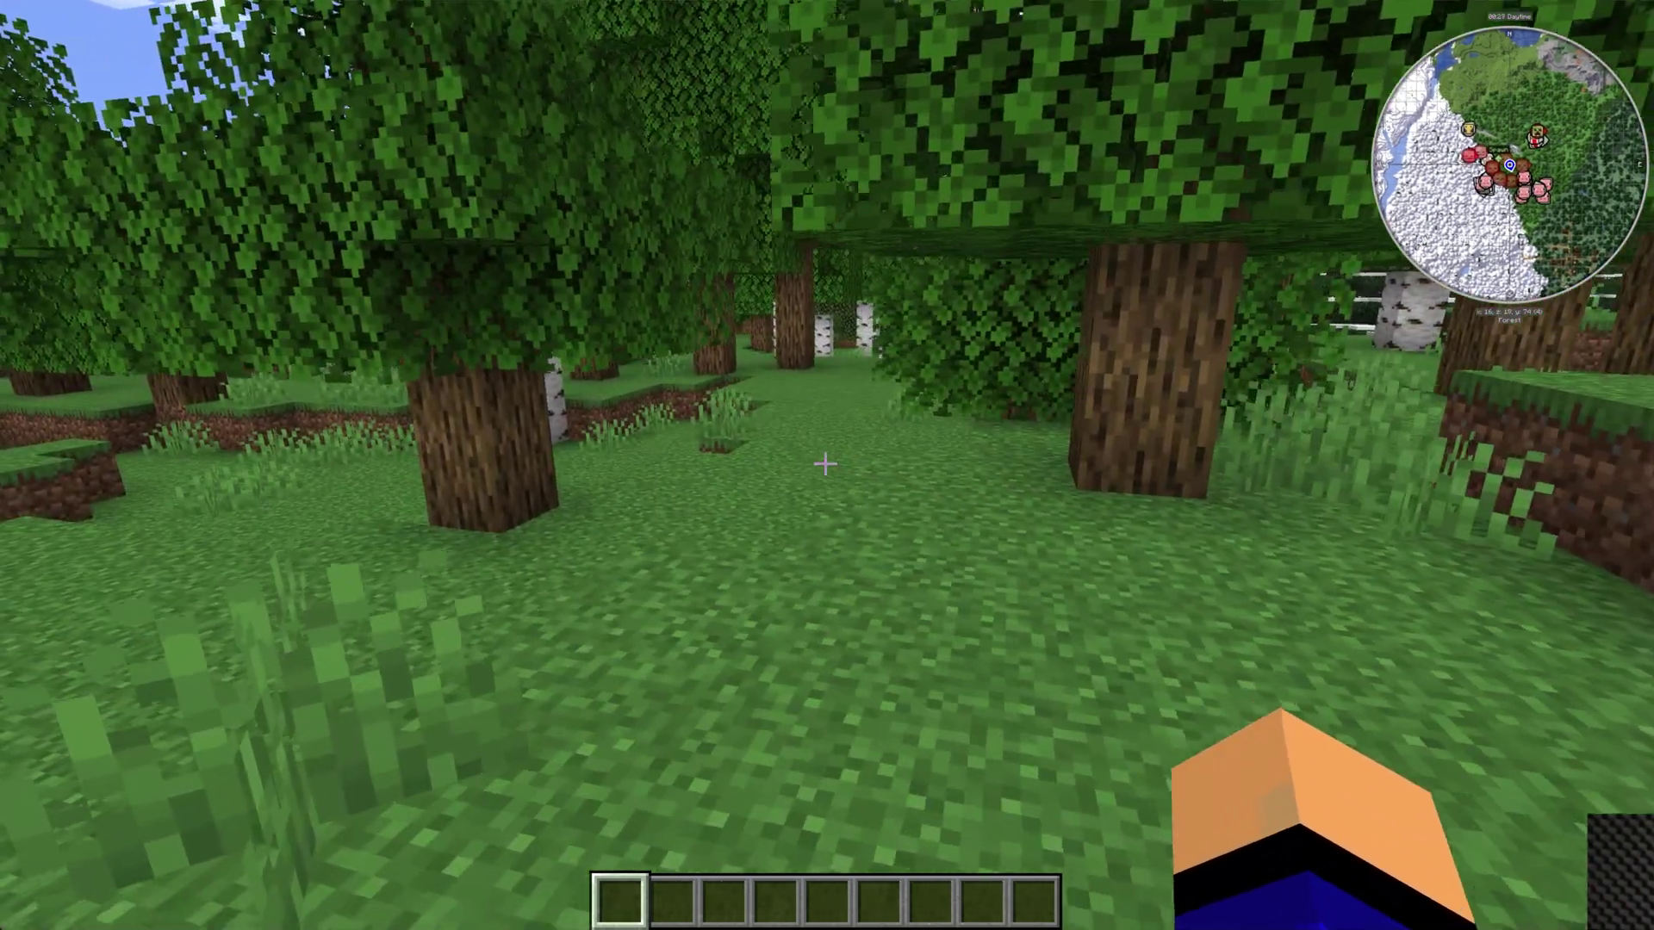
{"action": "key", "text": "e"}
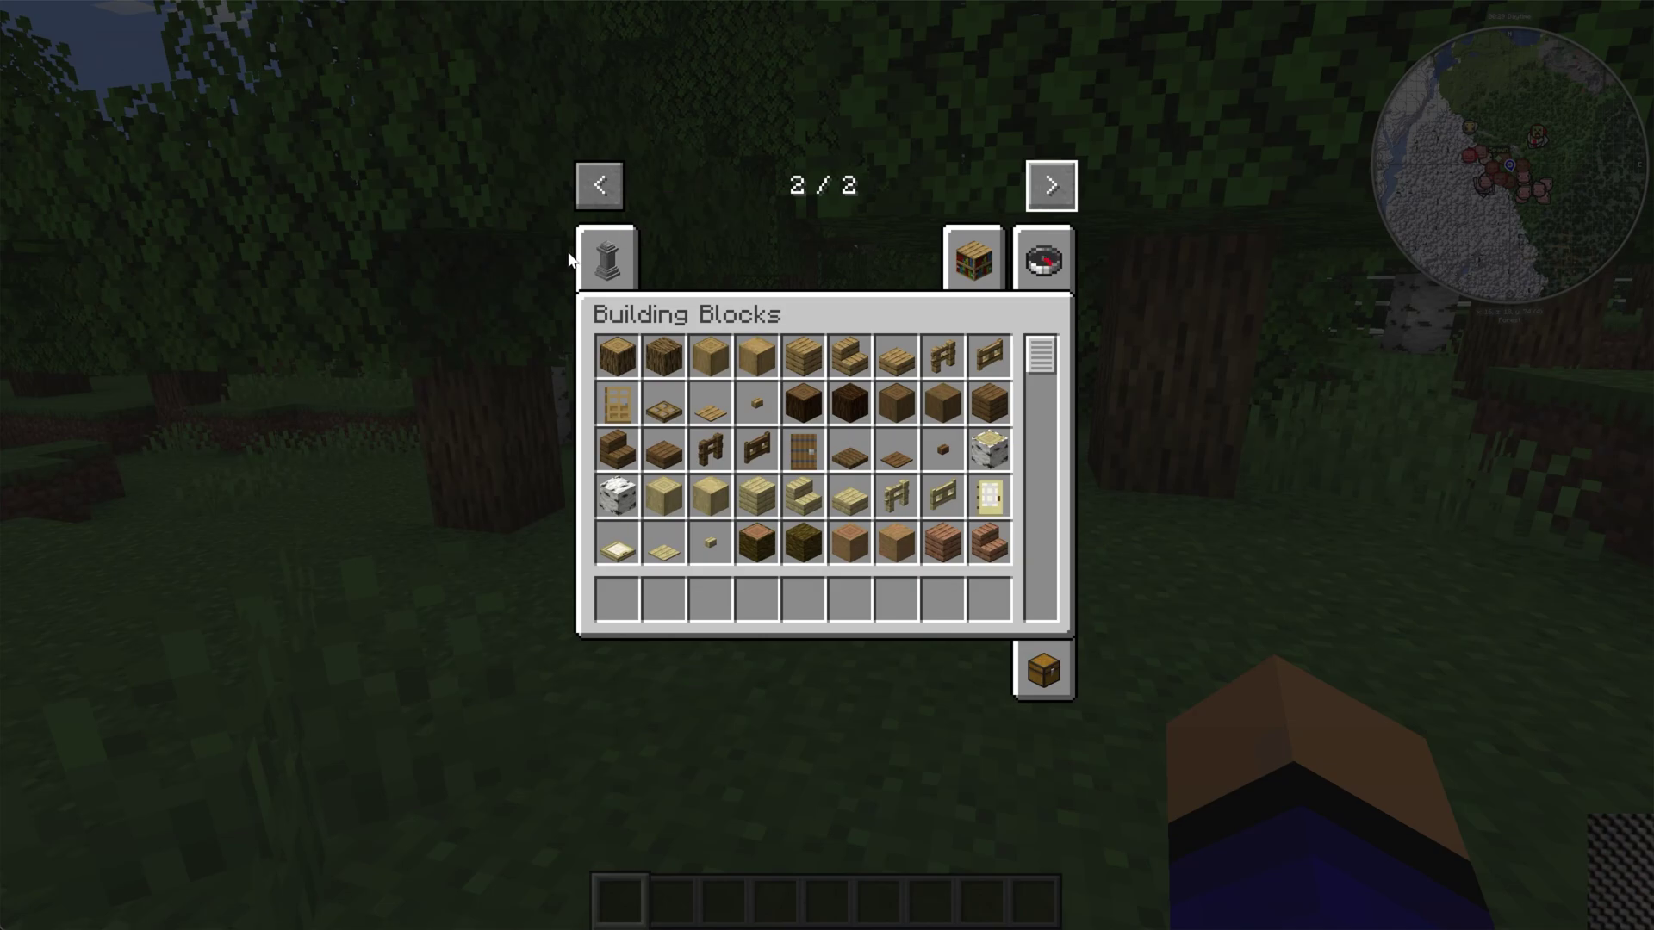
{"action": "left_click", "coordinate": [581, 261]}
{"action": "key", "text": "e"}
Place a first waystone on the grass and name it Spa
{"action": "key", "text": "2"}
{"action": "right_click", "coordinate": [827, 465]}
{"action": "type", "text": "sd"}
{"action": "key", "text": "BackSpace"}
{"action": "key", "text": "BackSpace"}
{"action": "type", "text": "Spa"}
{"action": "key", "text": "Return"}
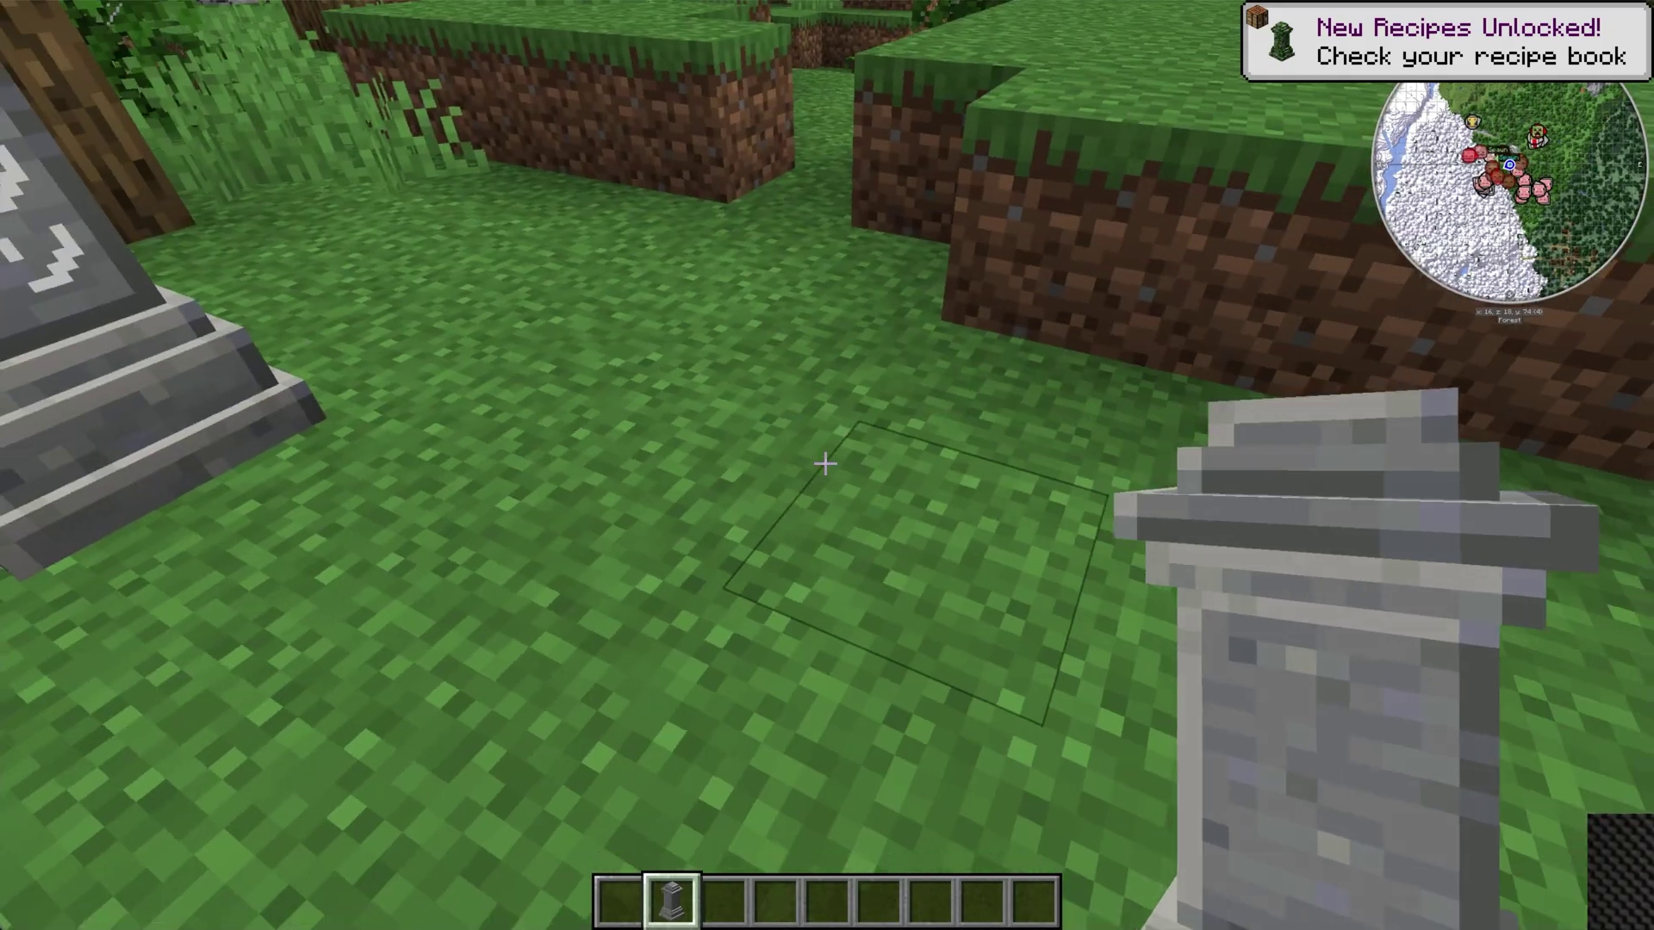
Place a second waystone beside the first one and name it Spawn 2
{"action": "right_click", "coordinate": [827, 465]}
{"action": "type", "text": "Saw"}
{"action": "key", "text": "BackSpace"}
{"action": "key", "text": "BackSpace"}
{"action": "type", "text": "pawn 2"}
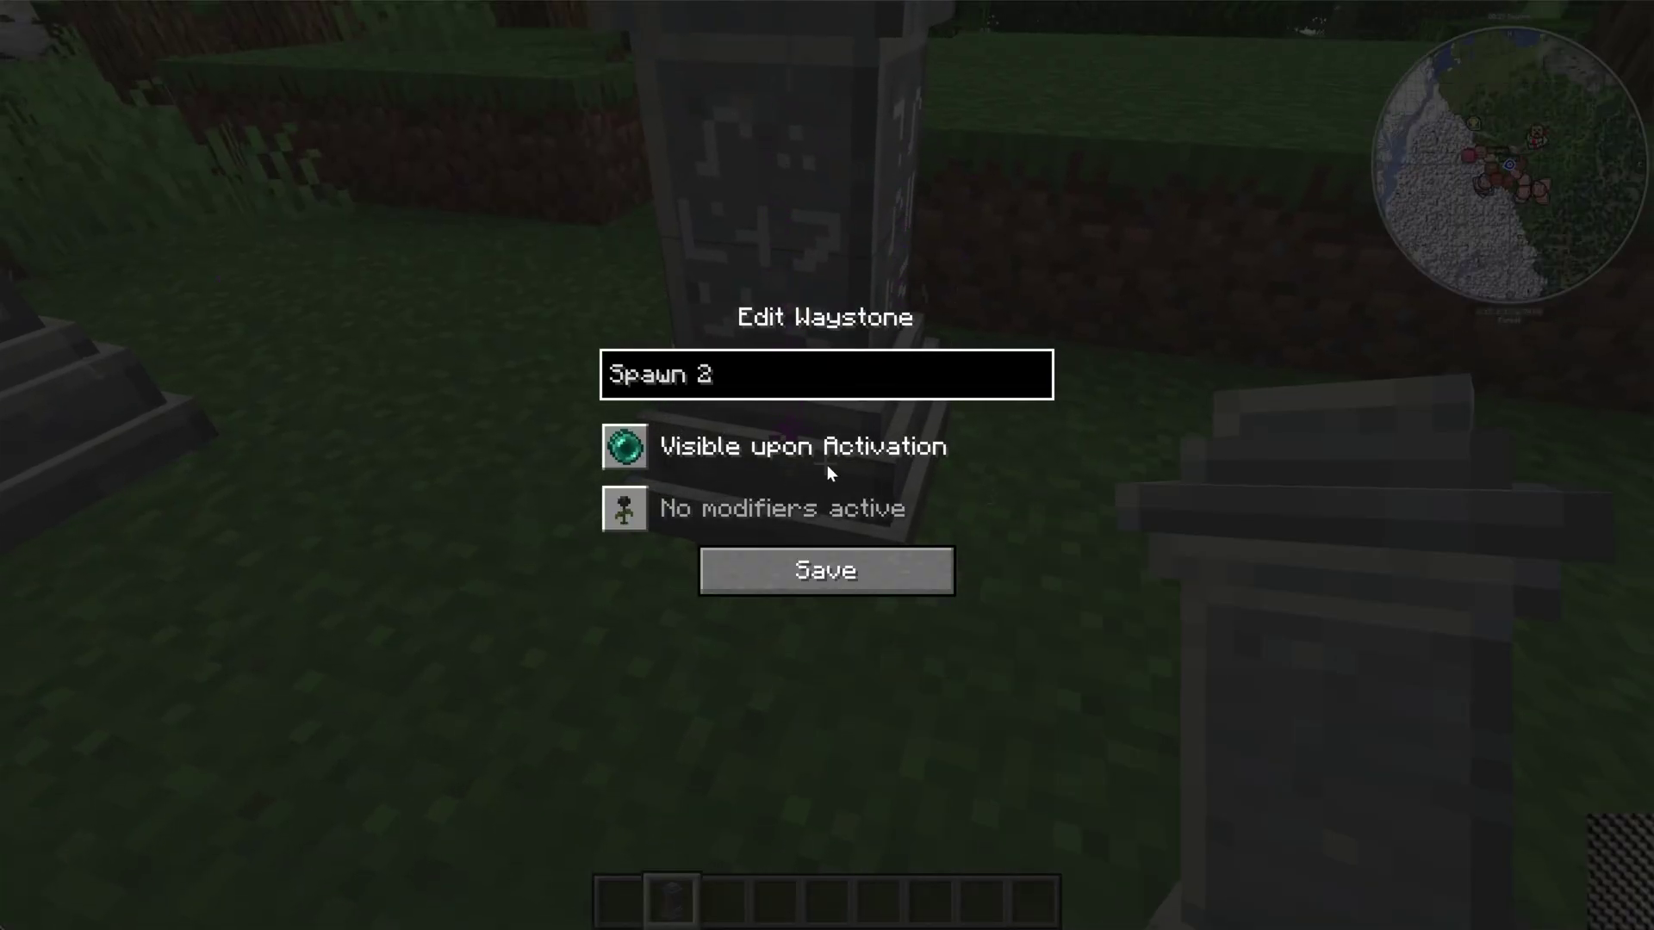
{"action": "key", "text": "Return"}
Teleport back and forth between the two waystones with an empty hand and move towards the Spawn waypoint beam
{"action": "scroll", "coordinate": [827, 465], "scroll_direction": "down", "scroll_amount": 1}
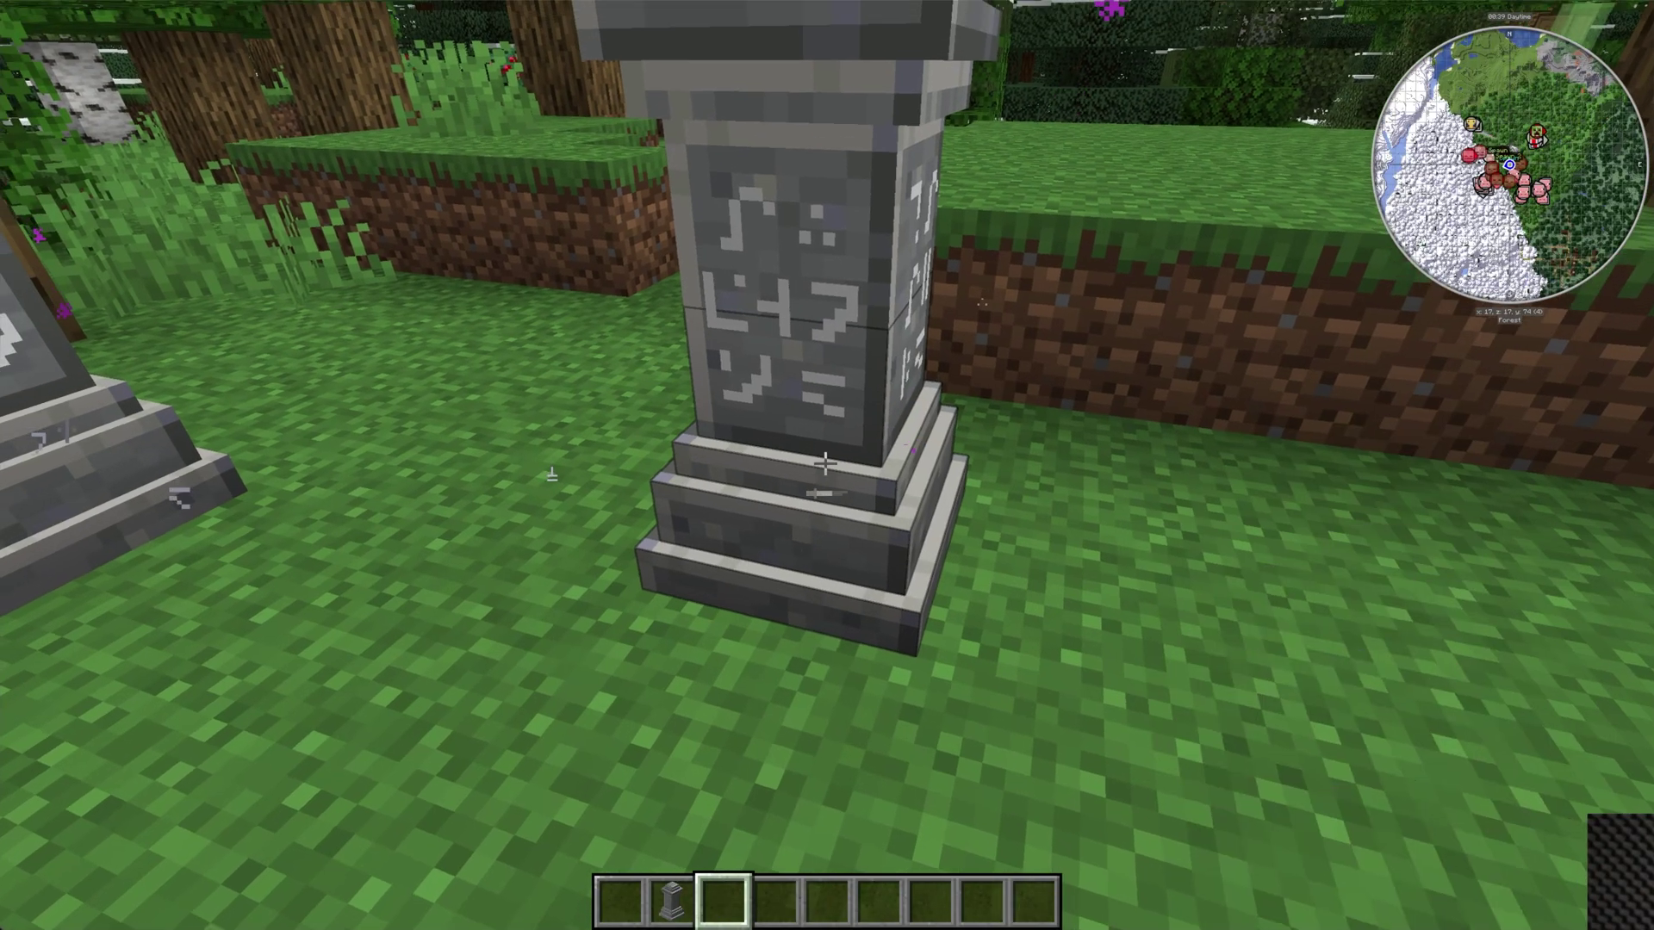
{"action": "right_click", "coordinate": [827, 465]}
{"action": "left_click", "coordinate": [826, 402]}
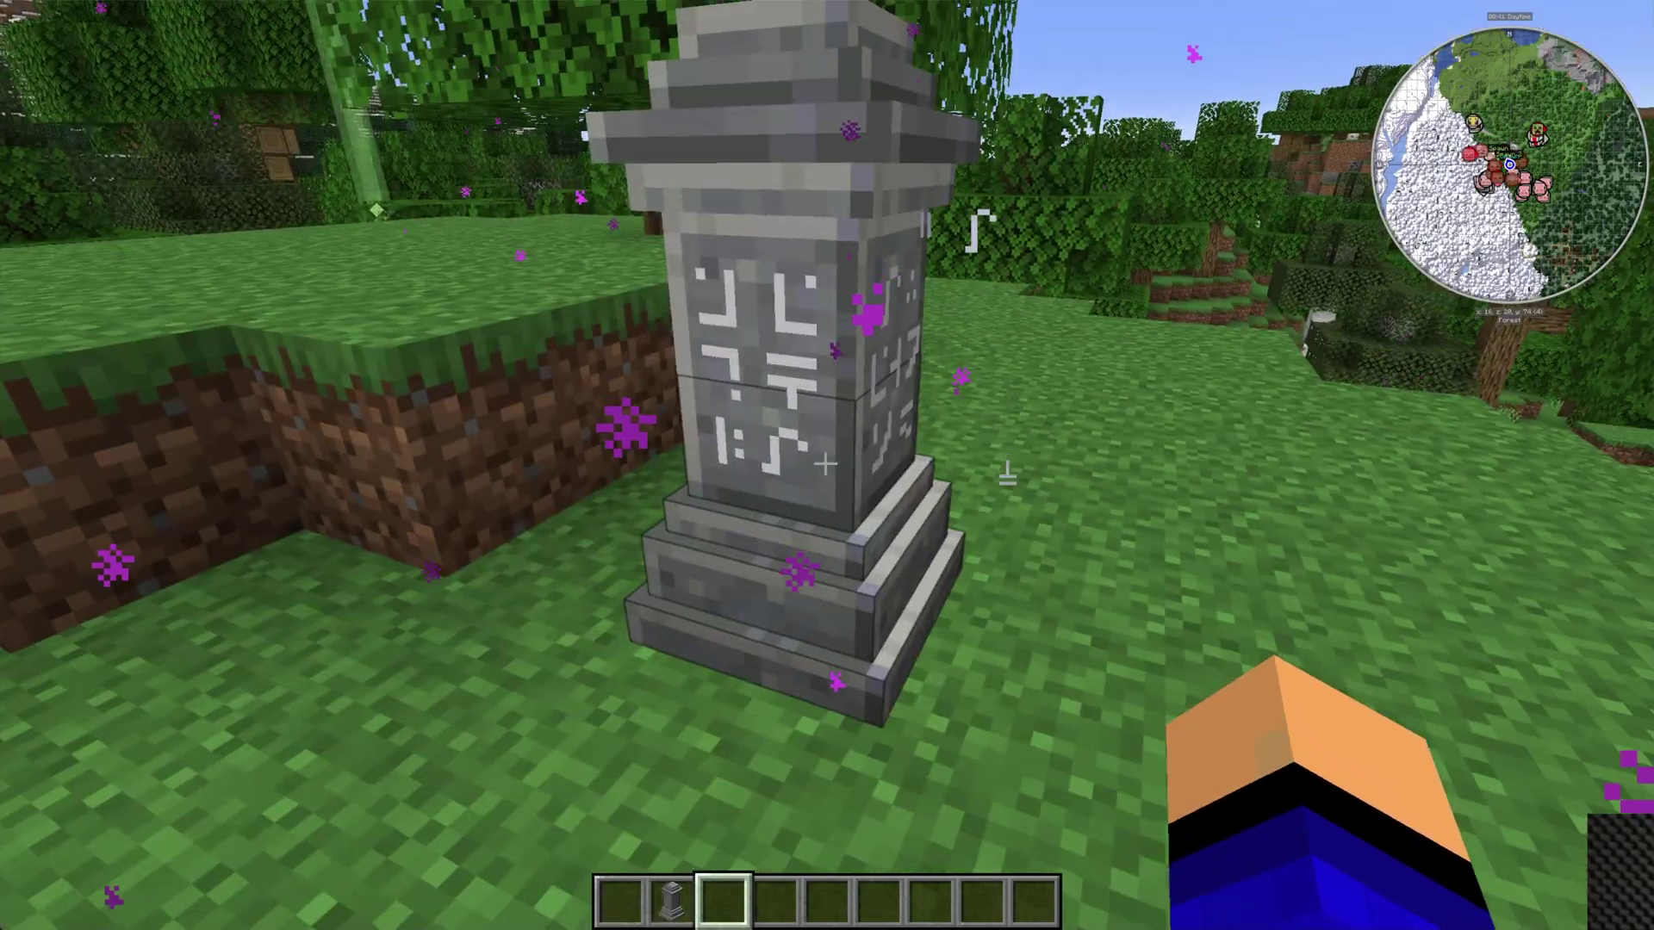
{"action": "right_click", "coordinate": [827, 465]}
{"action": "left_click", "coordinate": [829, 431]}
{"action": "key", "text": "w"}
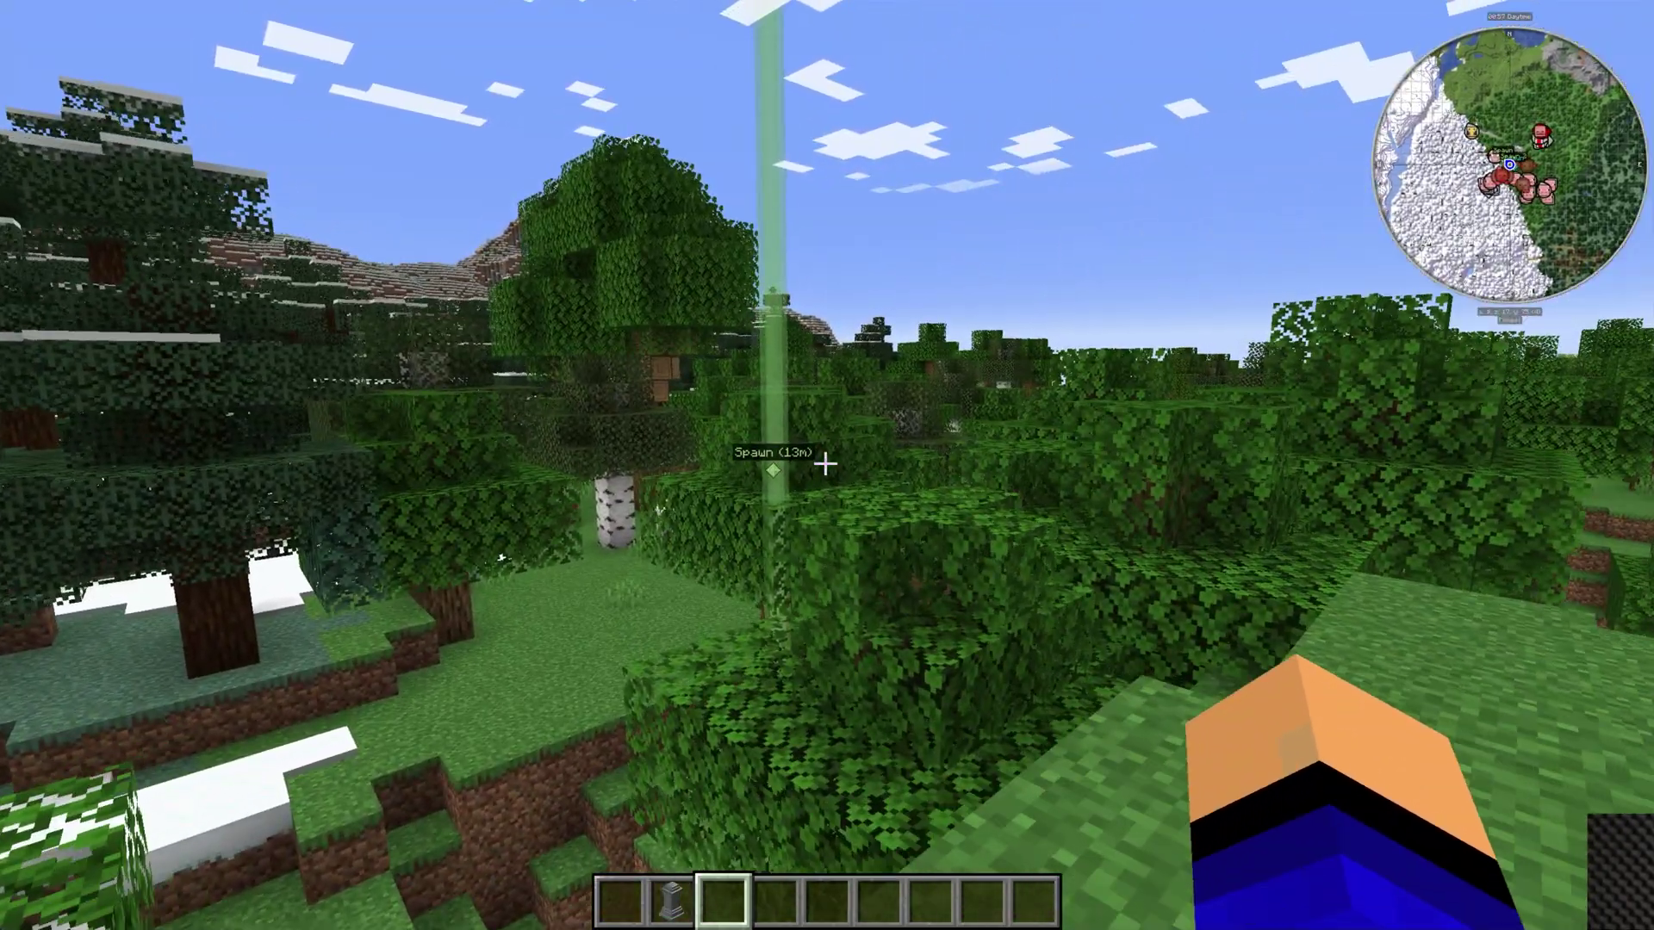
Pause the game and switch to Chrome to view the How to Fix Broken Minecraft Mods video, minimising the browser when done
{"action": "key", "text": "Escape"}
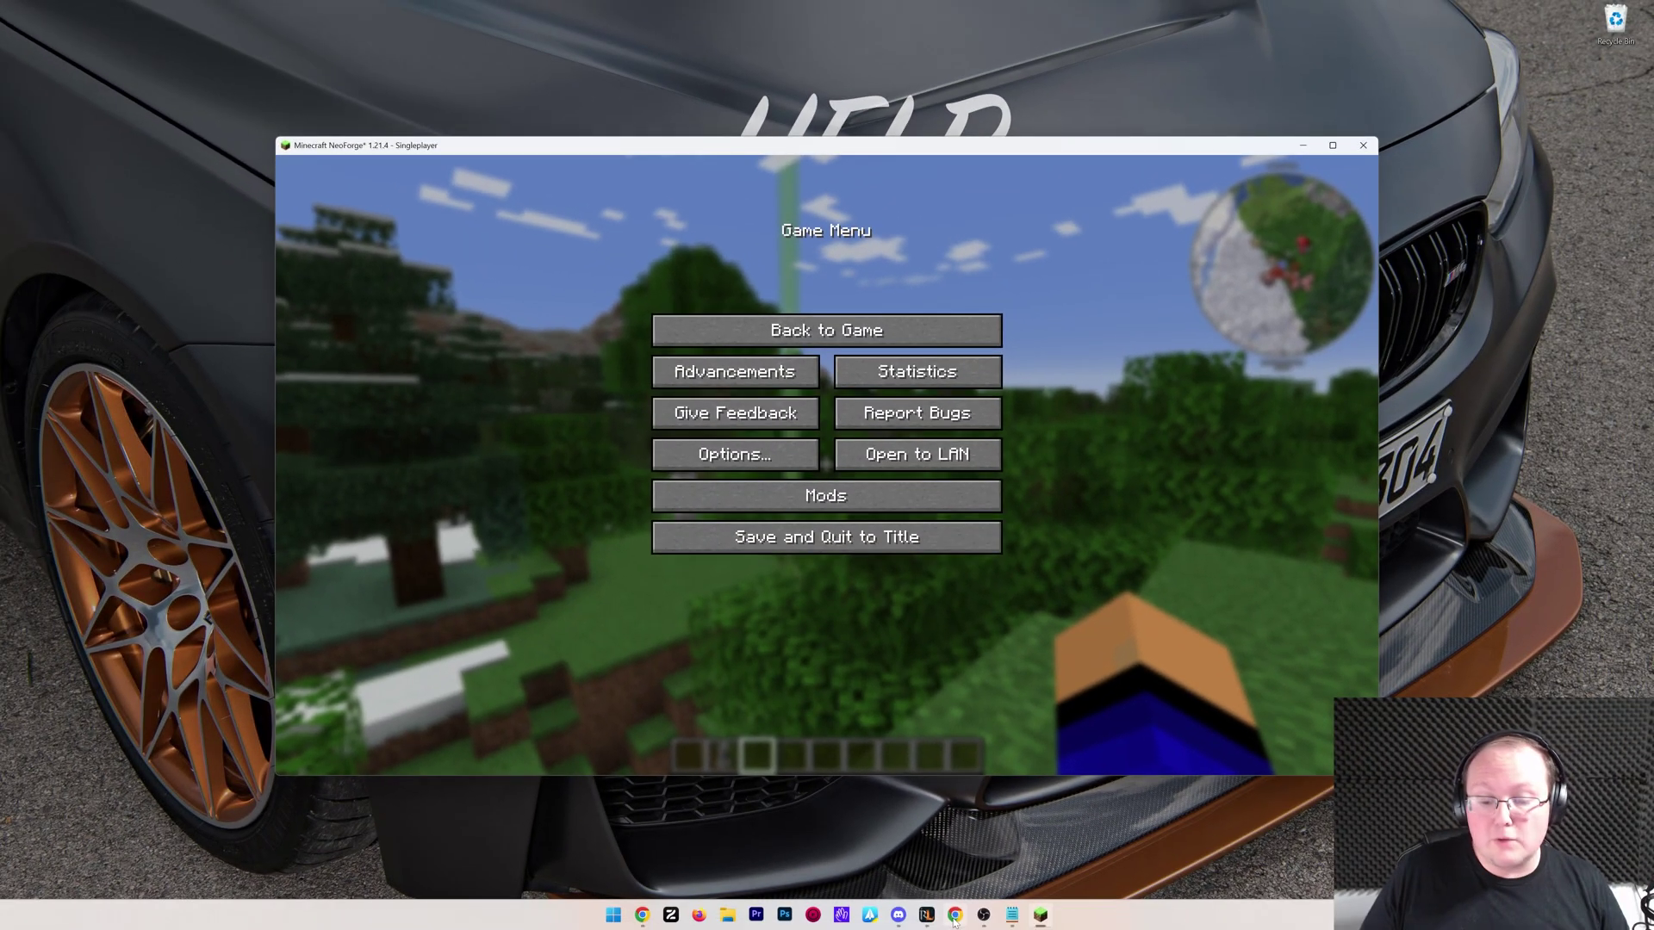
{"action": "left_click", "coordinate": [954, 914]}
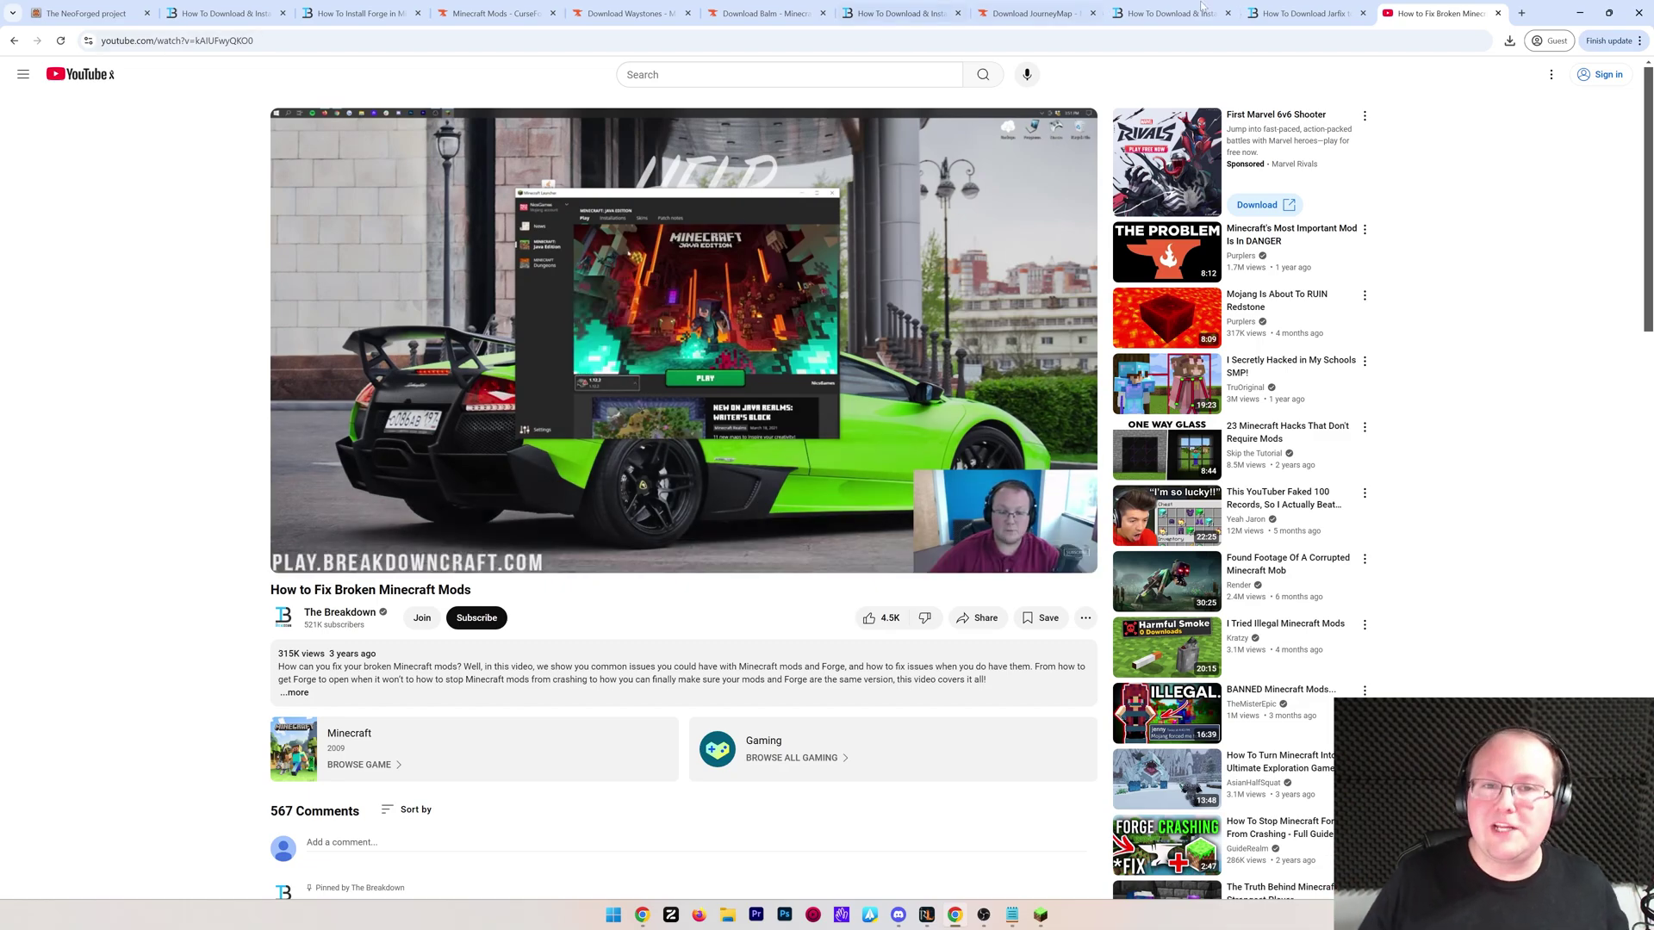
{"action": "left_click", "coordinate": [1579, 13]}
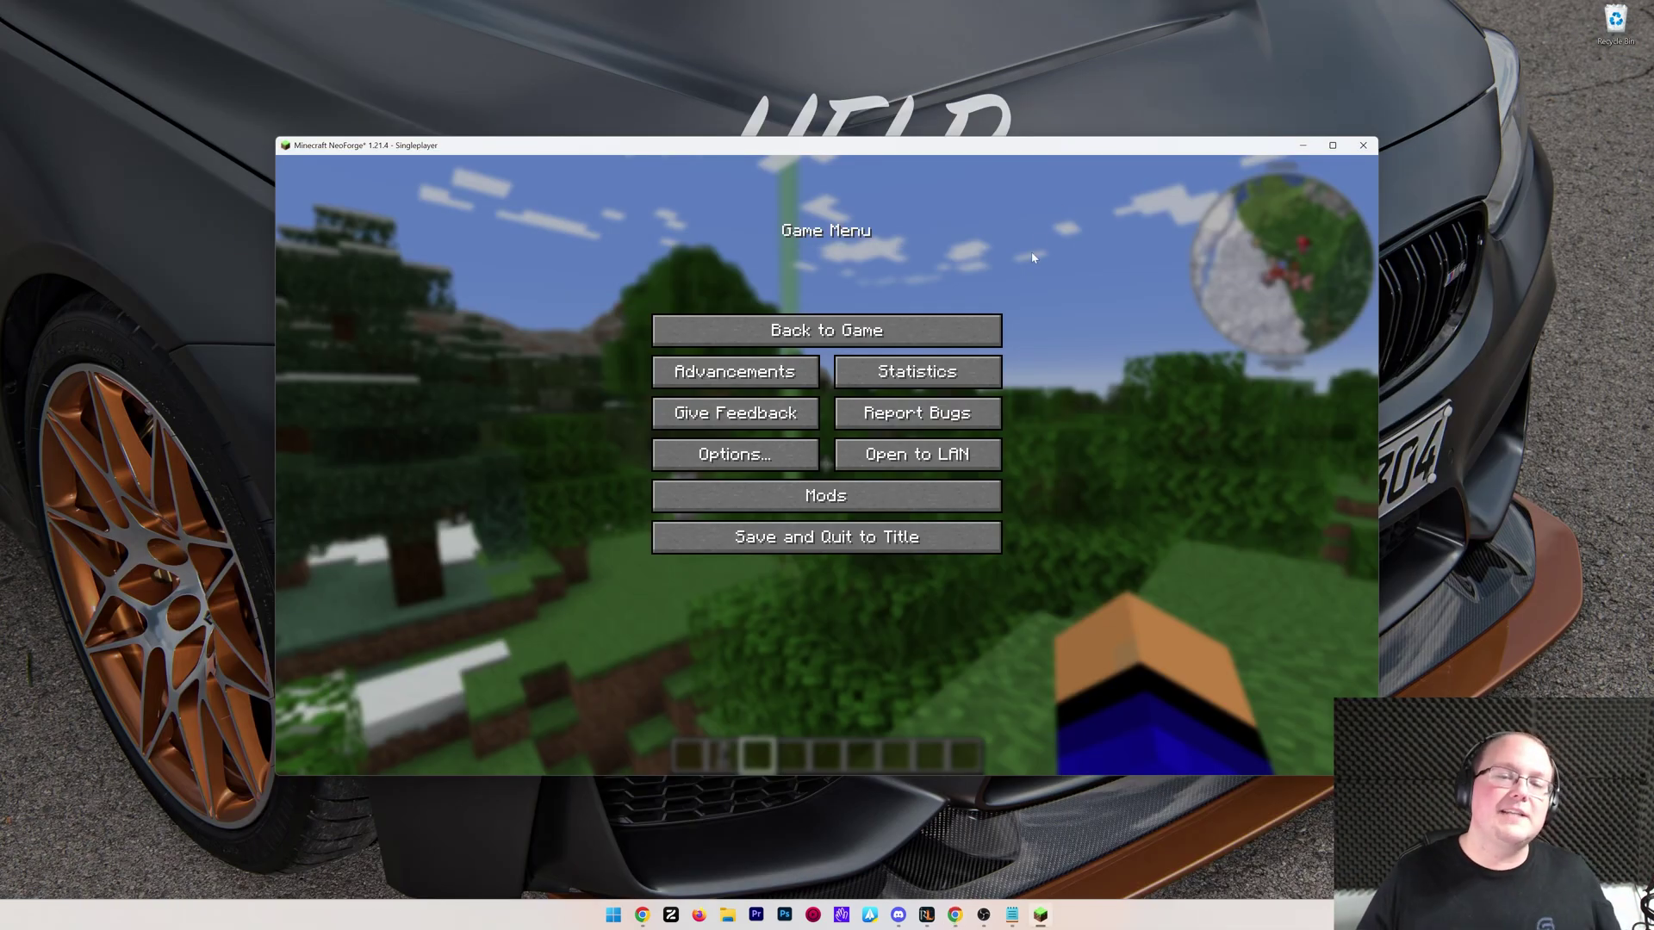
{"action": "key", "text": "Escape"}
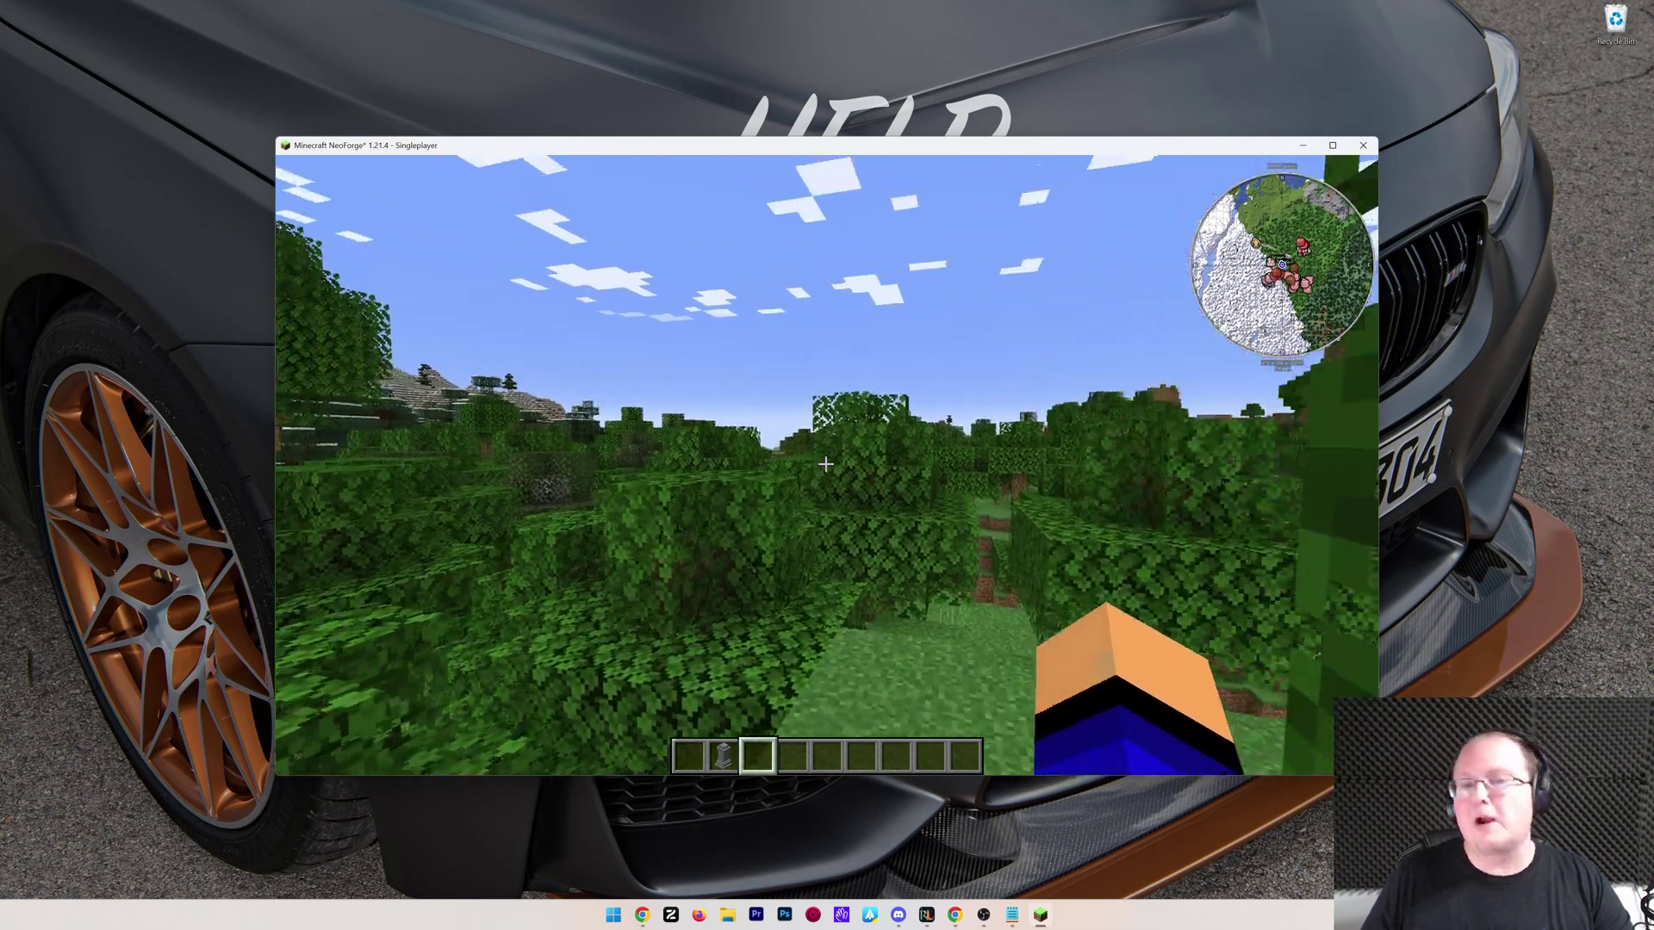
{"action": "key", "text": "w"}
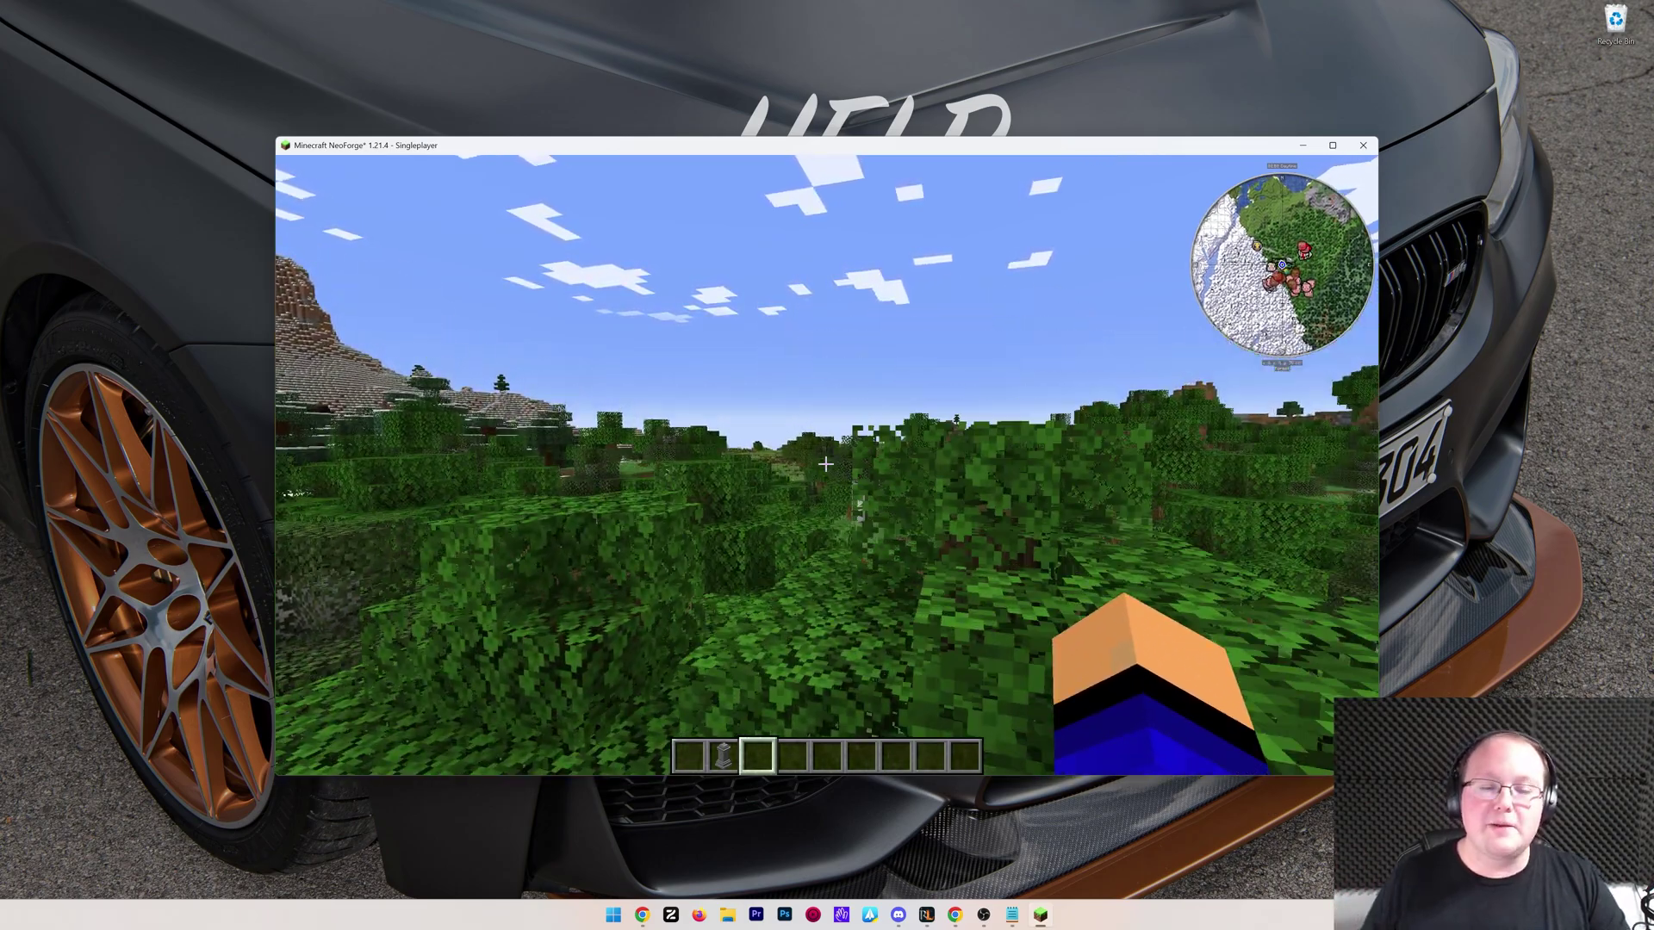
{"action": "key", "text": "w"}
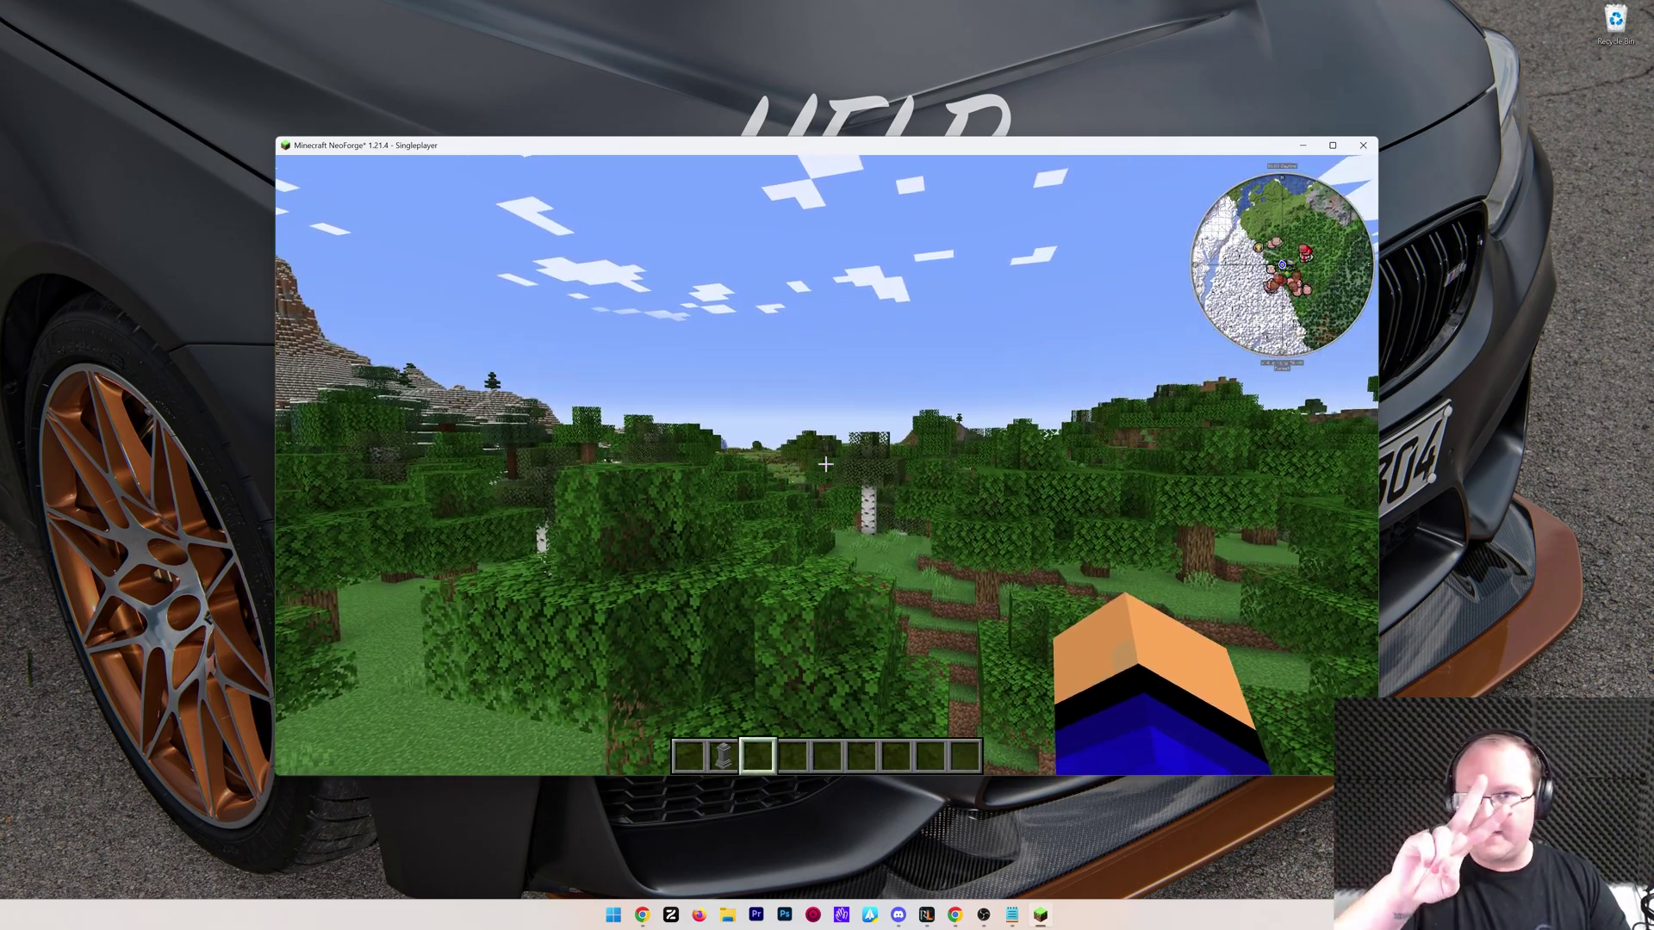